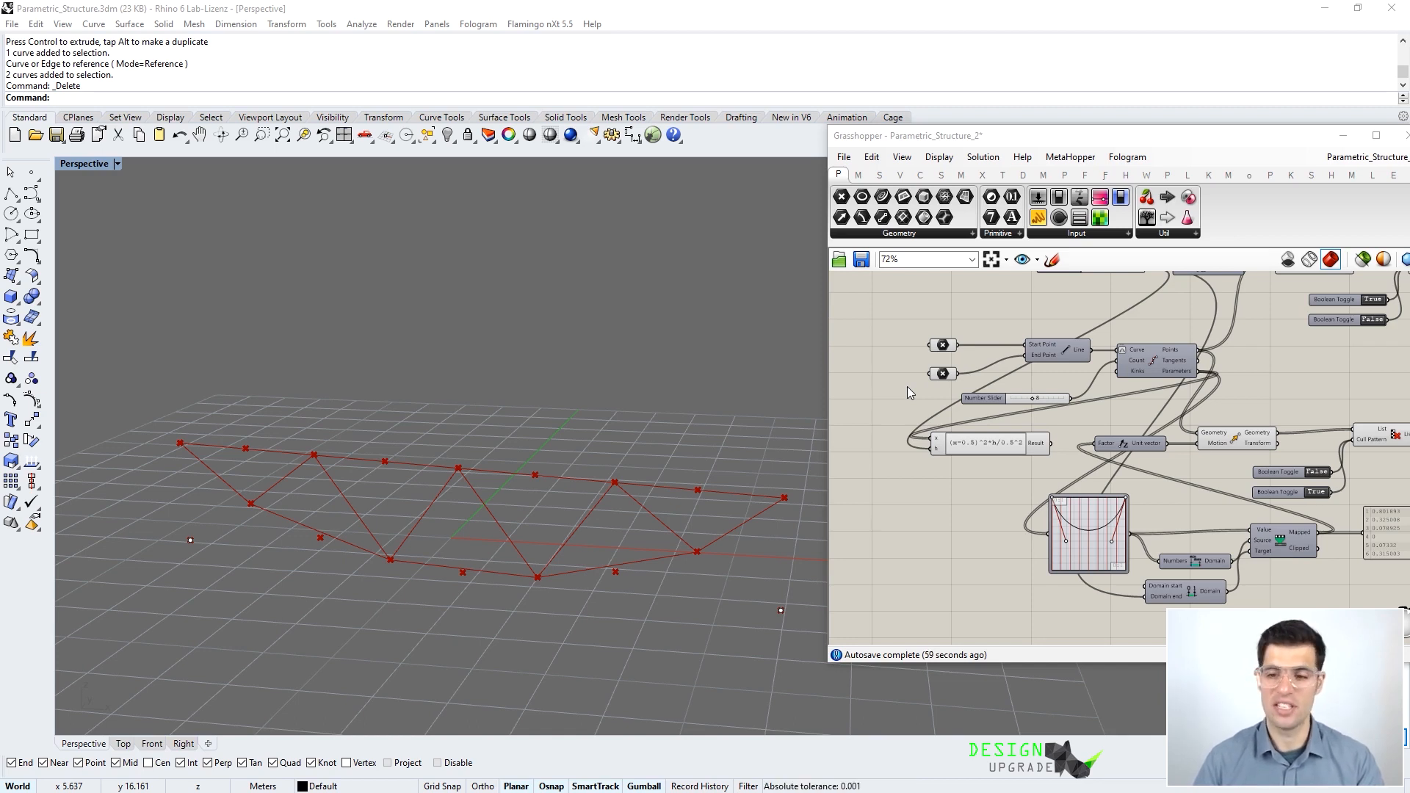
# - Restore the four viewports, then maximize the Top view and zoom out to frame the truss curve
pyautogui.doubleClick(90, 161)
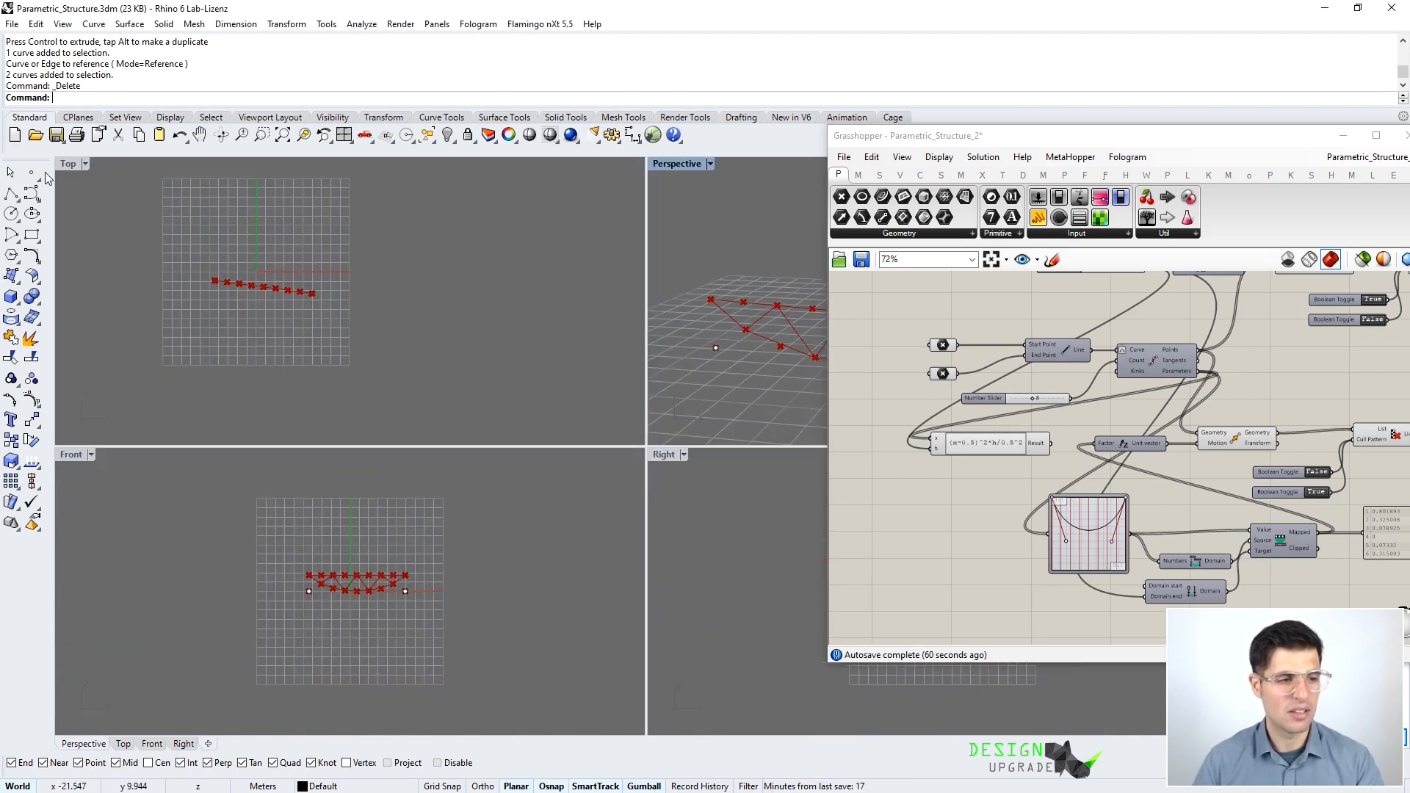
pyautogui.doubleClick(69, 165)
pyautogui.scroll(5, 481, 371)
pyautogui.scroll(-3, 492, 440)
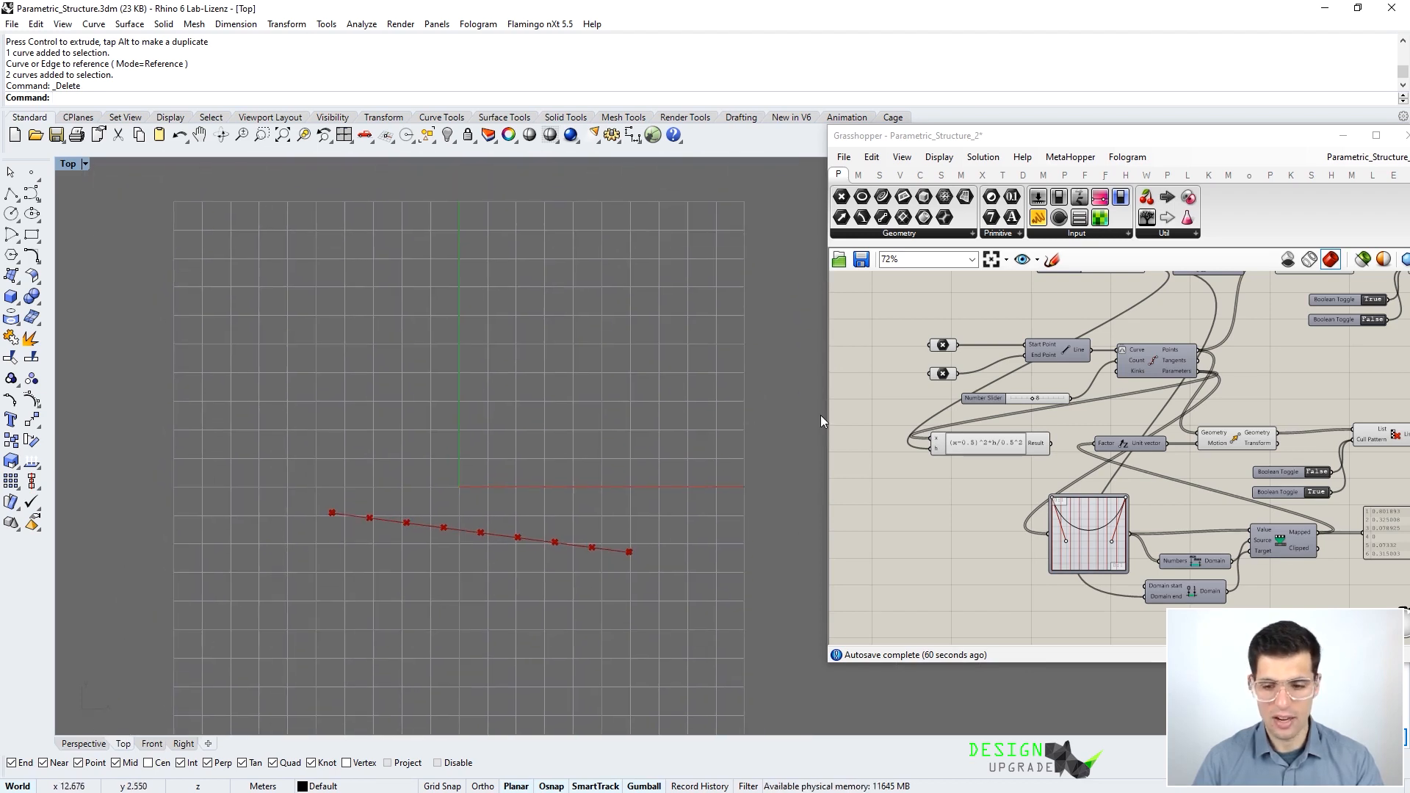
# - Draw a closed four-corner polyline outline above the truss curve
pyautogui.click(12, 195)
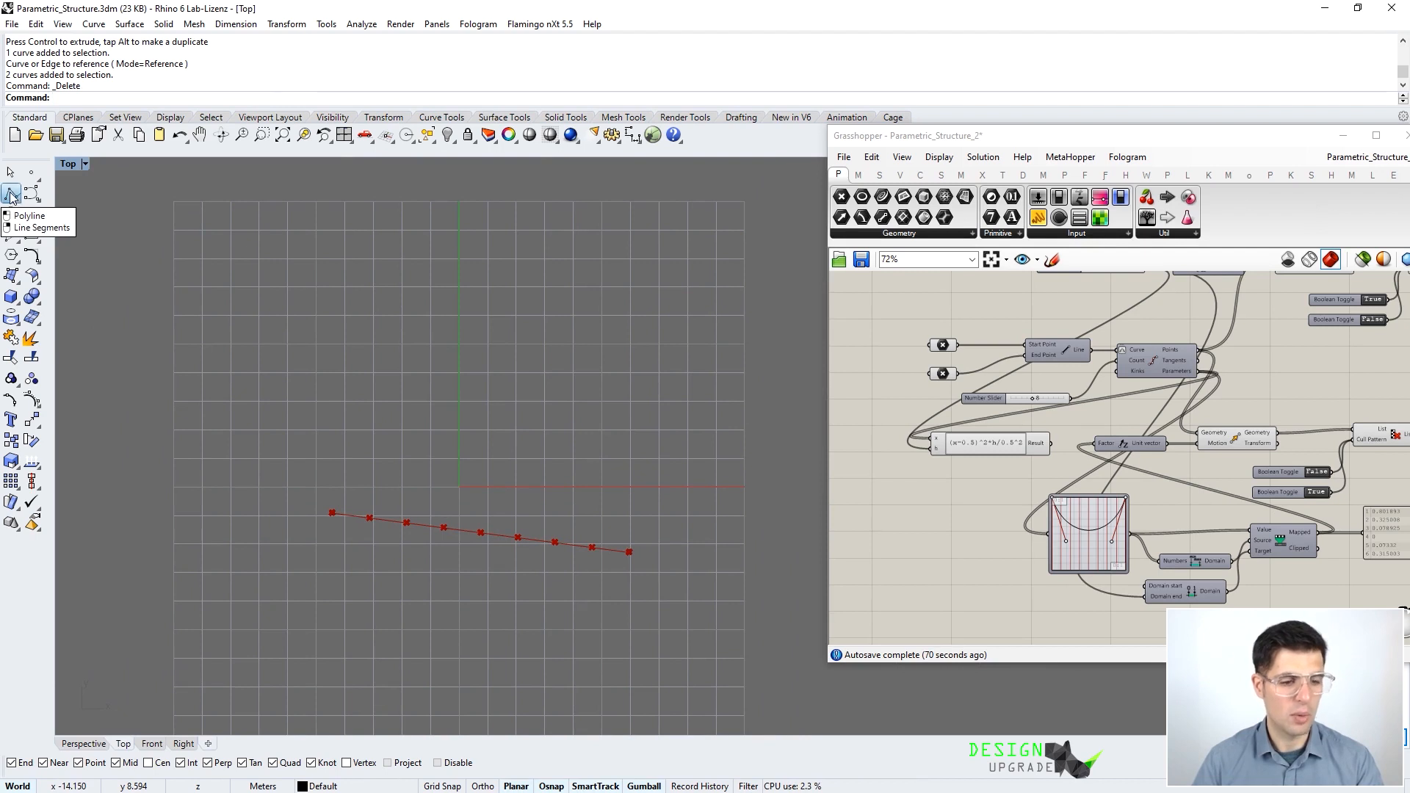
pyautogui.click(470, 470)
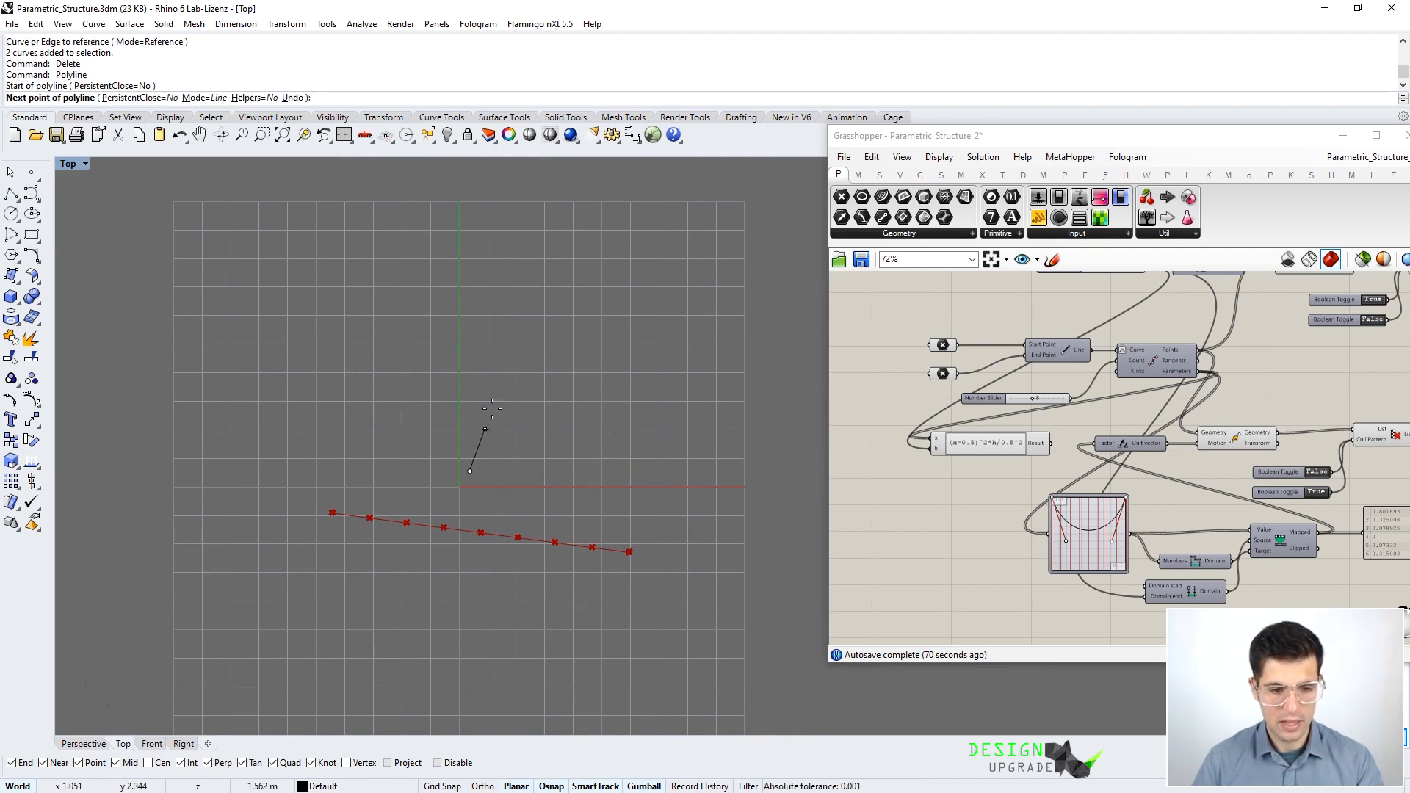
pyautogui.click(485, 278)
pyautogui.click(677, 266)
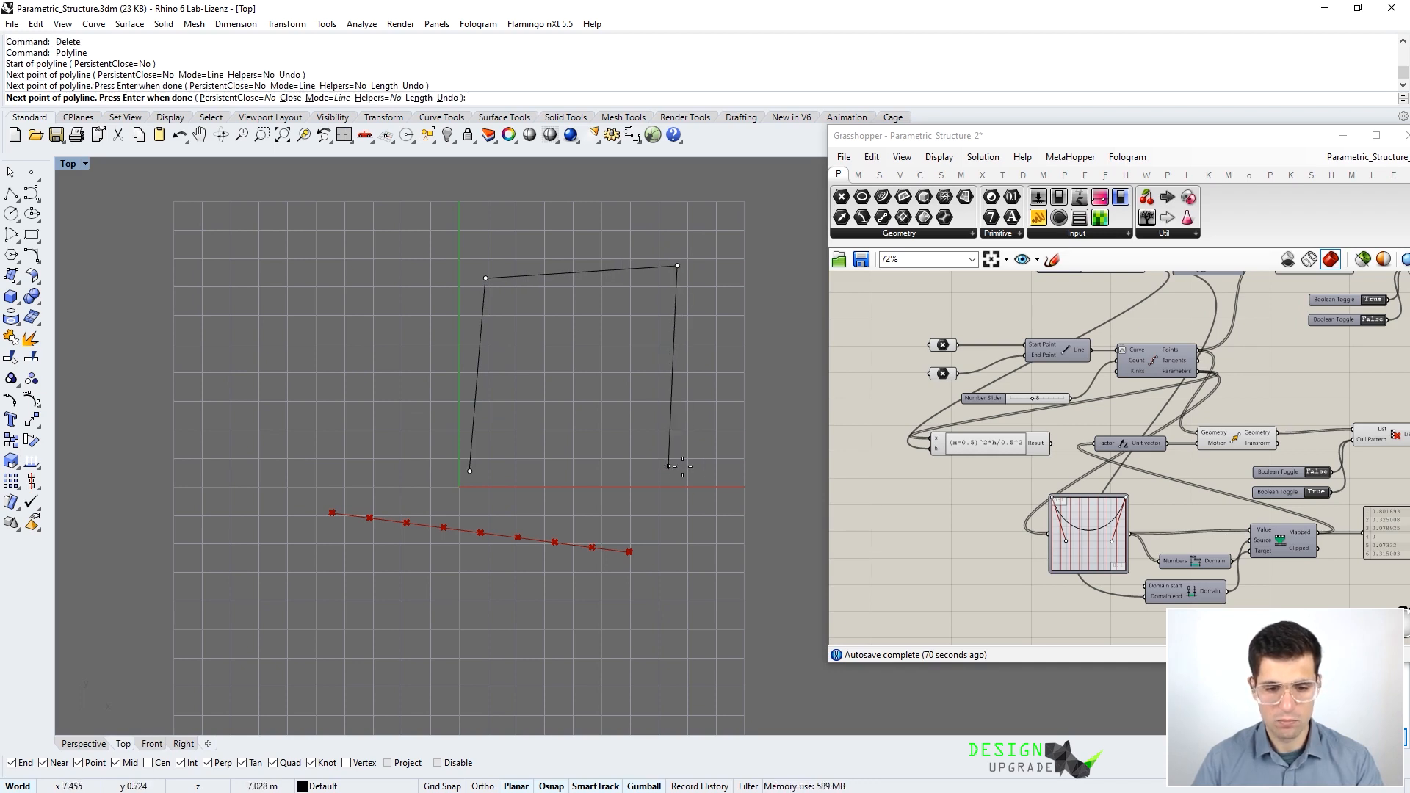
pyautogui.click(710, 464)
pyautogui.click(486, 473)
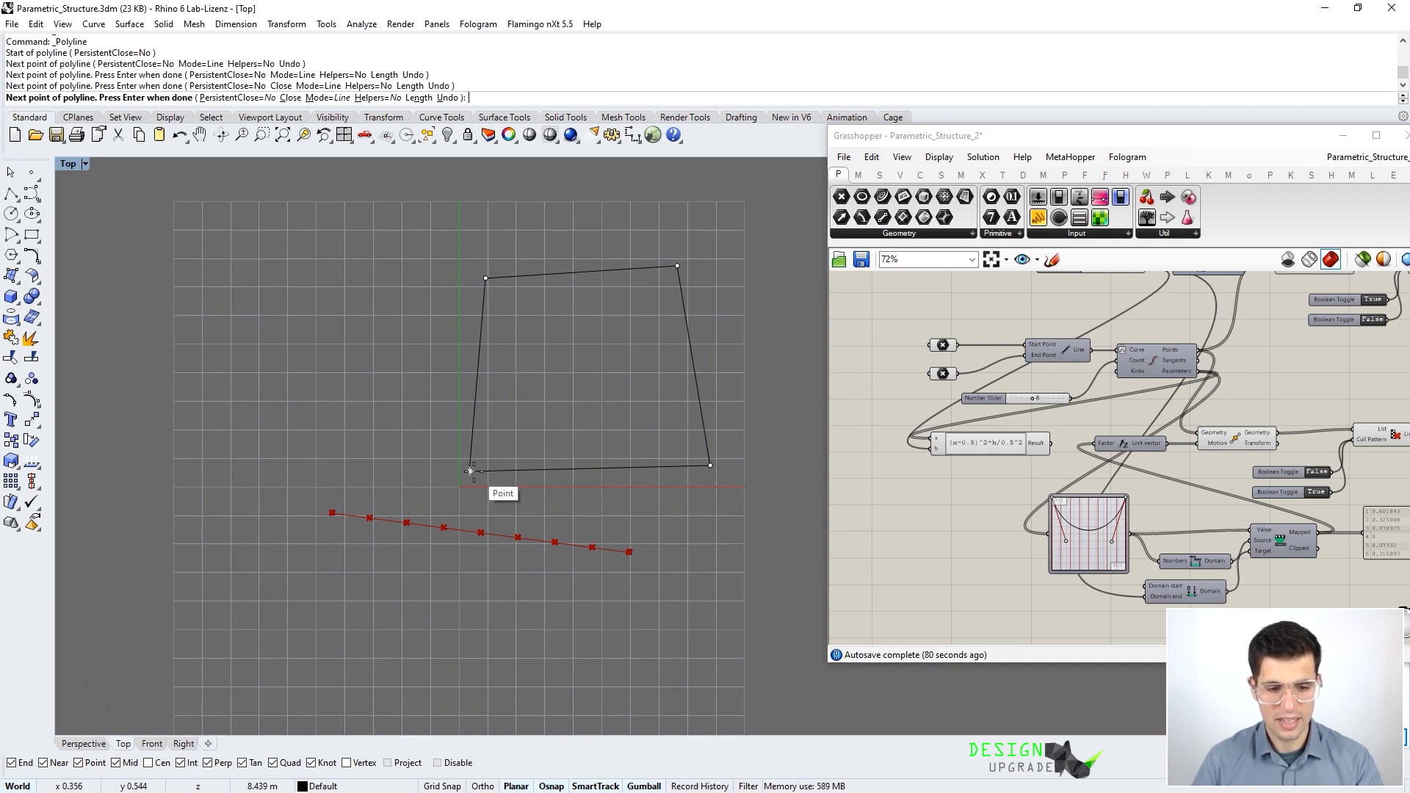
# - Copy the outline to the left with an Alt-drag on the gumball X arrow
pyautogui.click(654, 466)
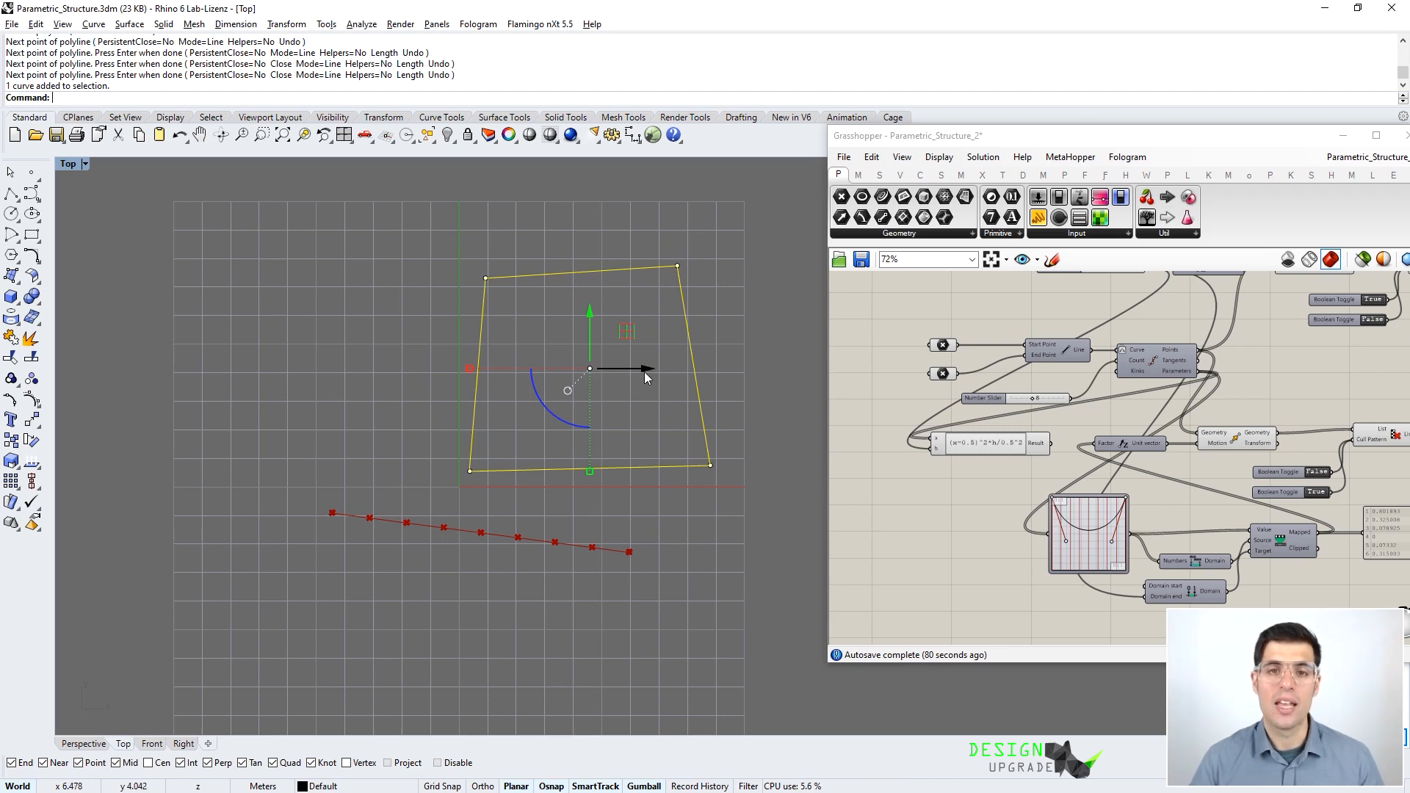
pyautogui.moveTo(652, 374); pyautogui.dragTo(345, 350)
pyautogui.press('Escape')
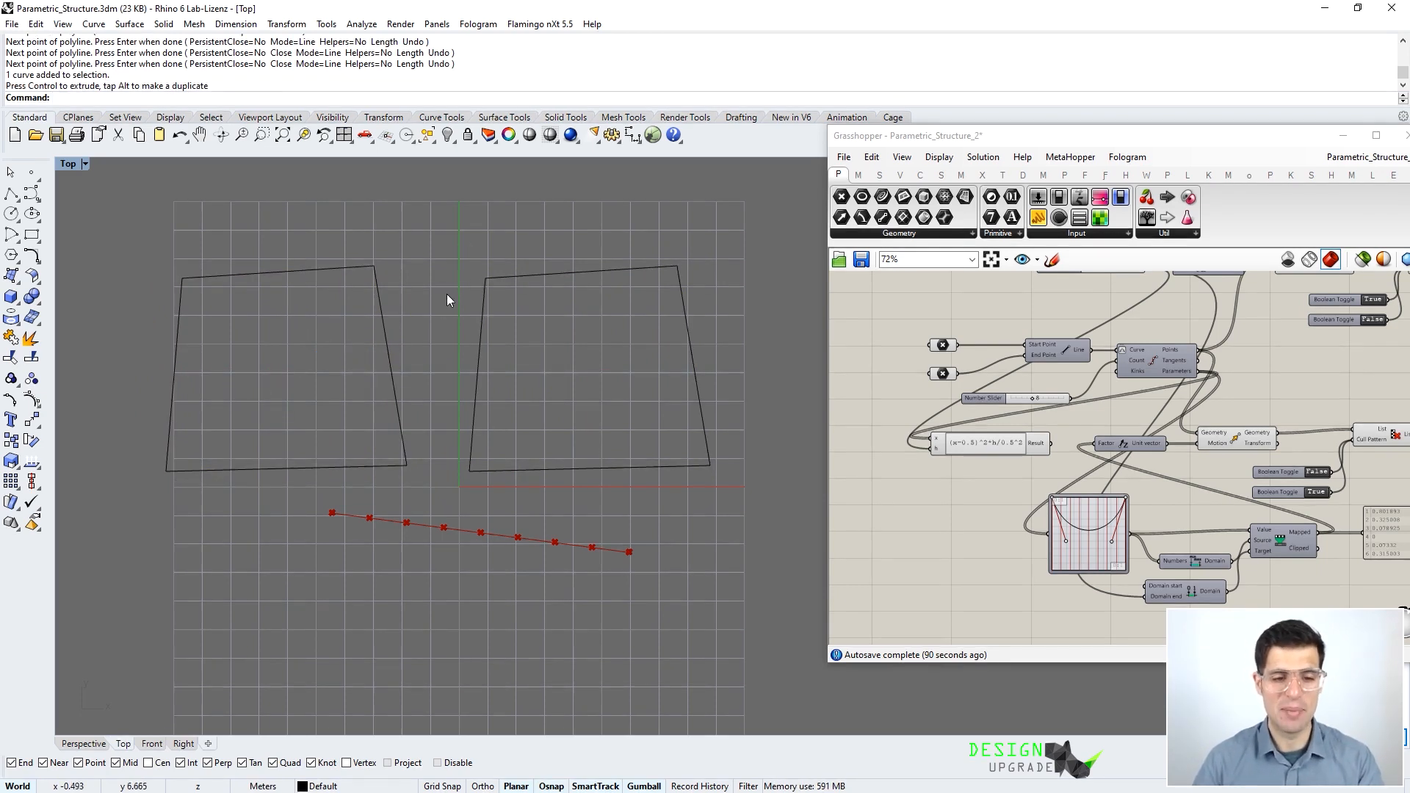
pyautogui.scroll(-4, 1078, 421)
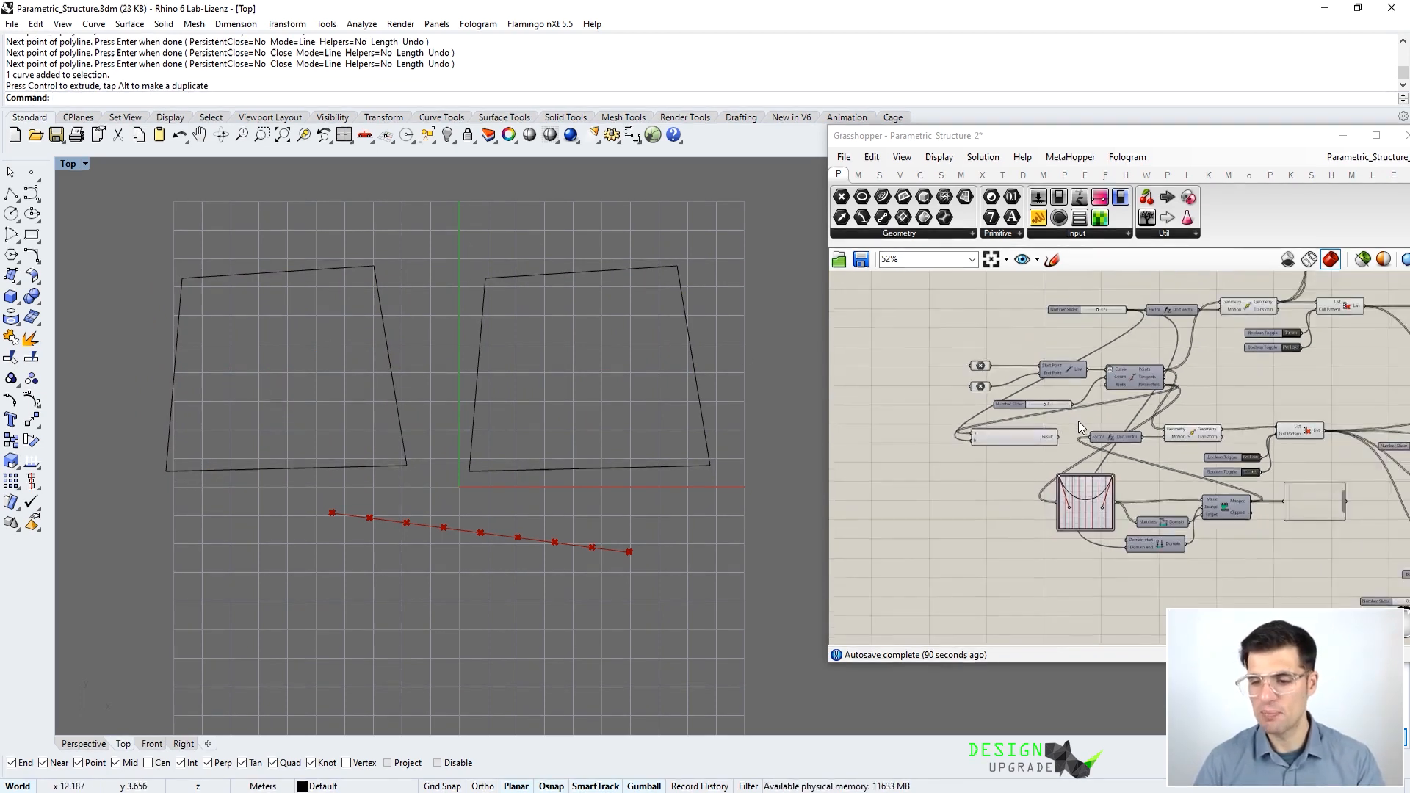
# - Pan to empty canvas and place a Curve parameter found by searching 'curv'
pyautogui.moveTo(1104, 331); pyautogui.dragTo(1116, 571, button='right')
pyautogui.scroll(4, 1086, 386)
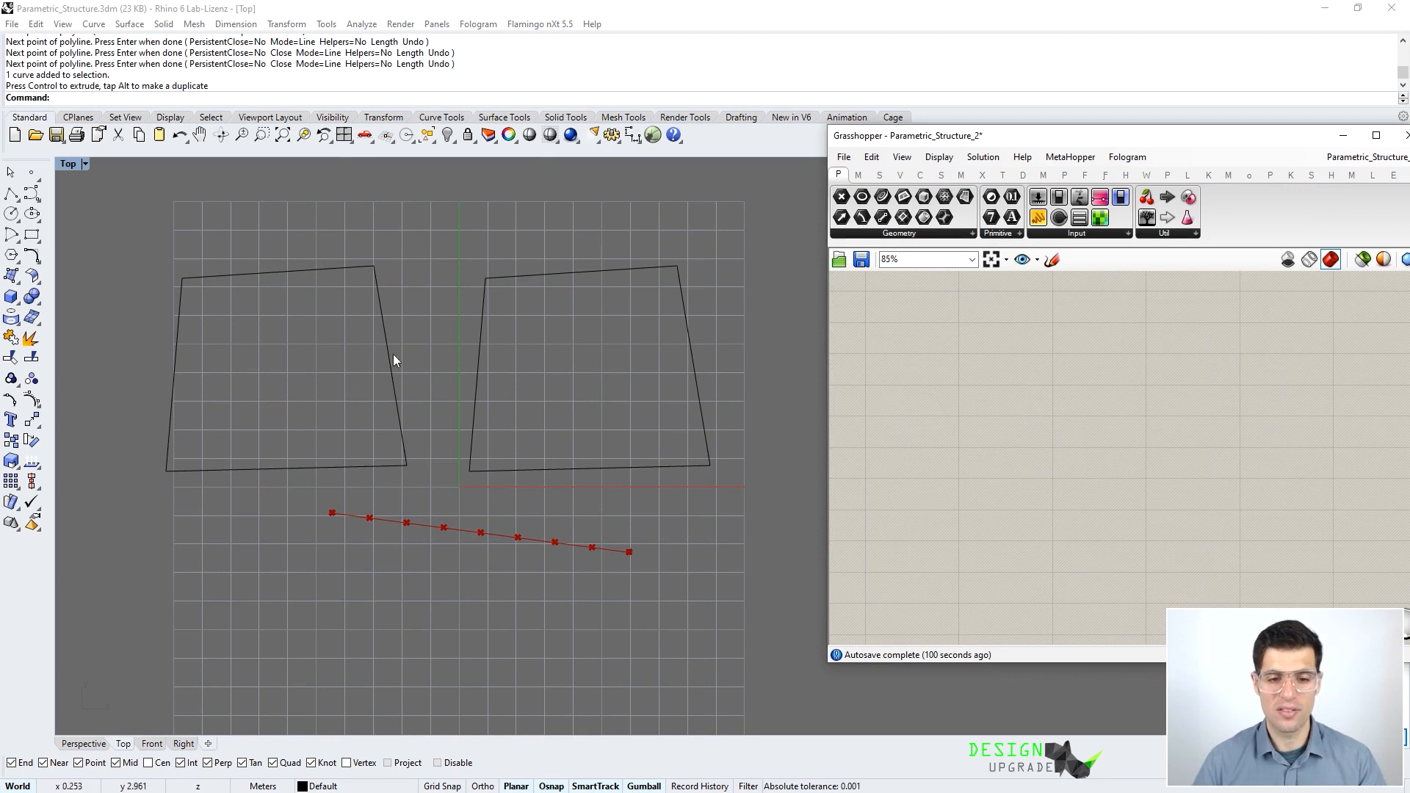
pyautogui.doubleClick(1042, 470)
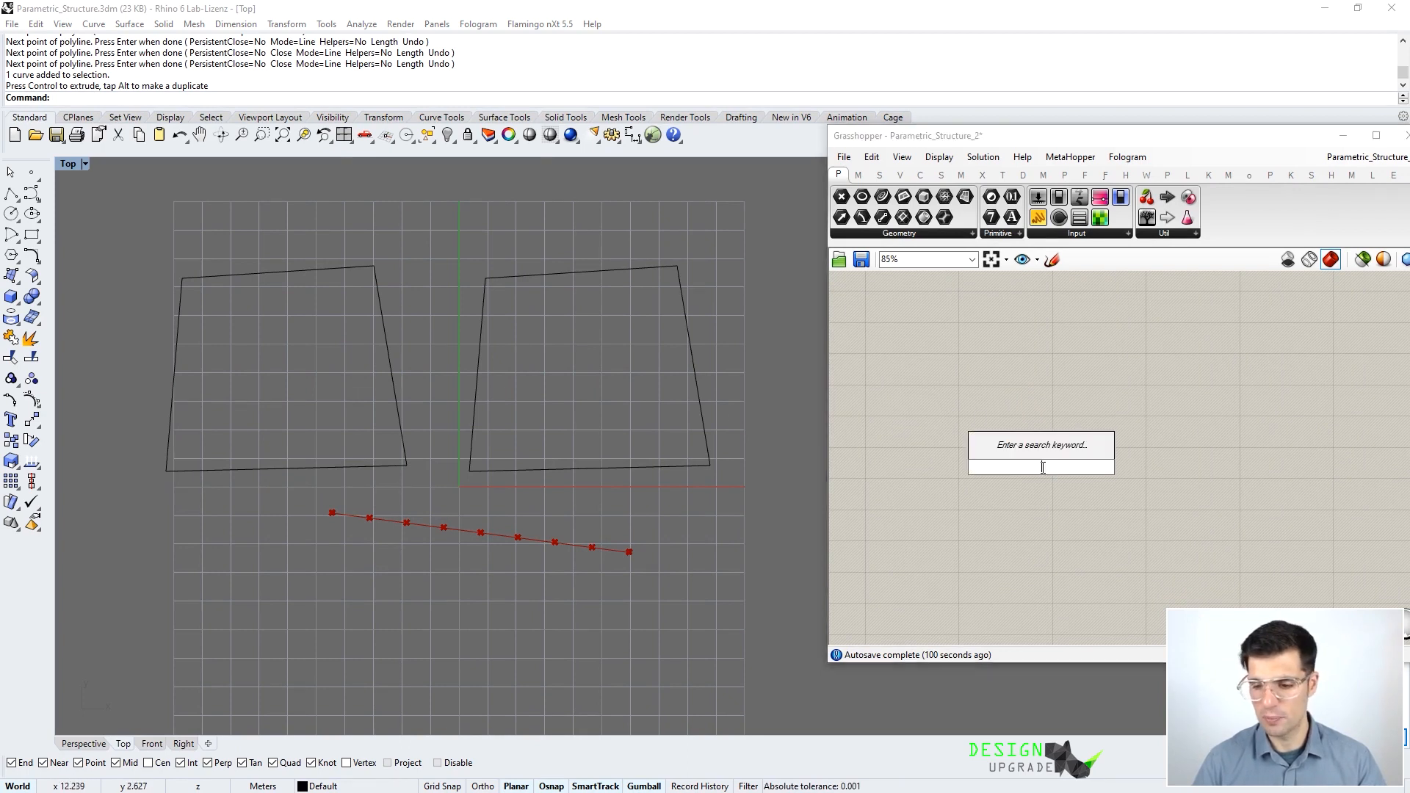
pyautogui.write('curv')
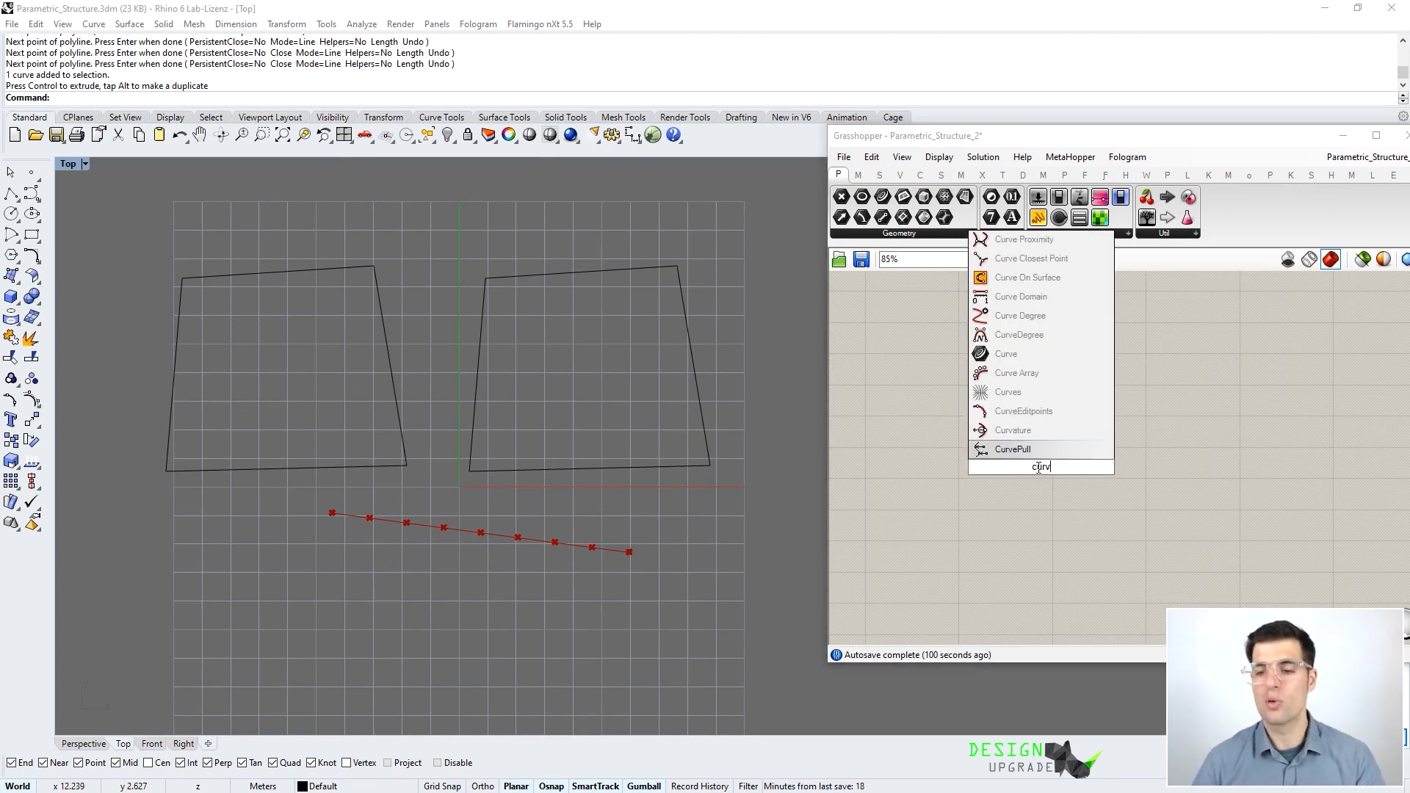
pyautogui.click(1057, 355)
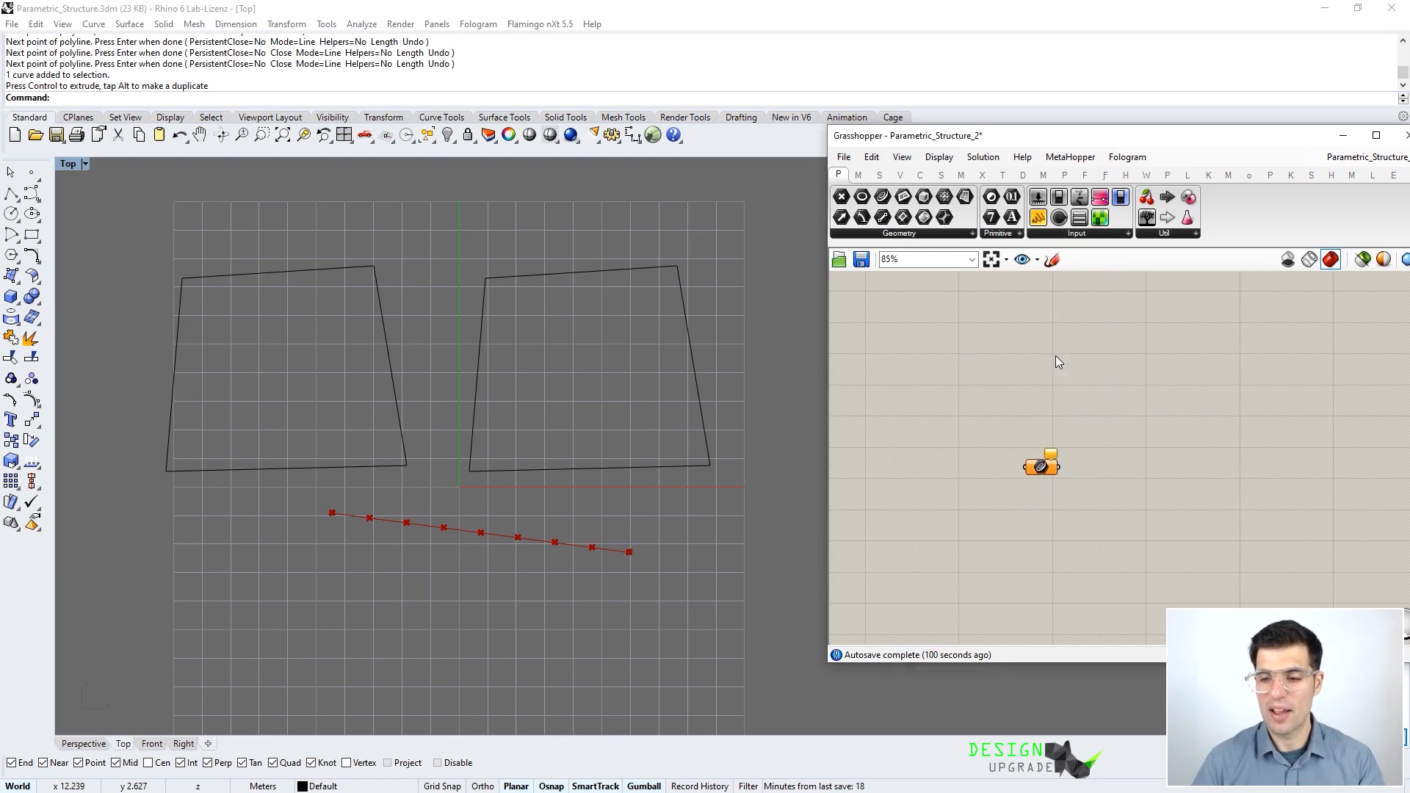
# - Set the Curve parameter to reference the left quadrilateral outline, then move it up-left
pyautogui.rightClick(1030, 467)
pyautogui.click(1105, 671)
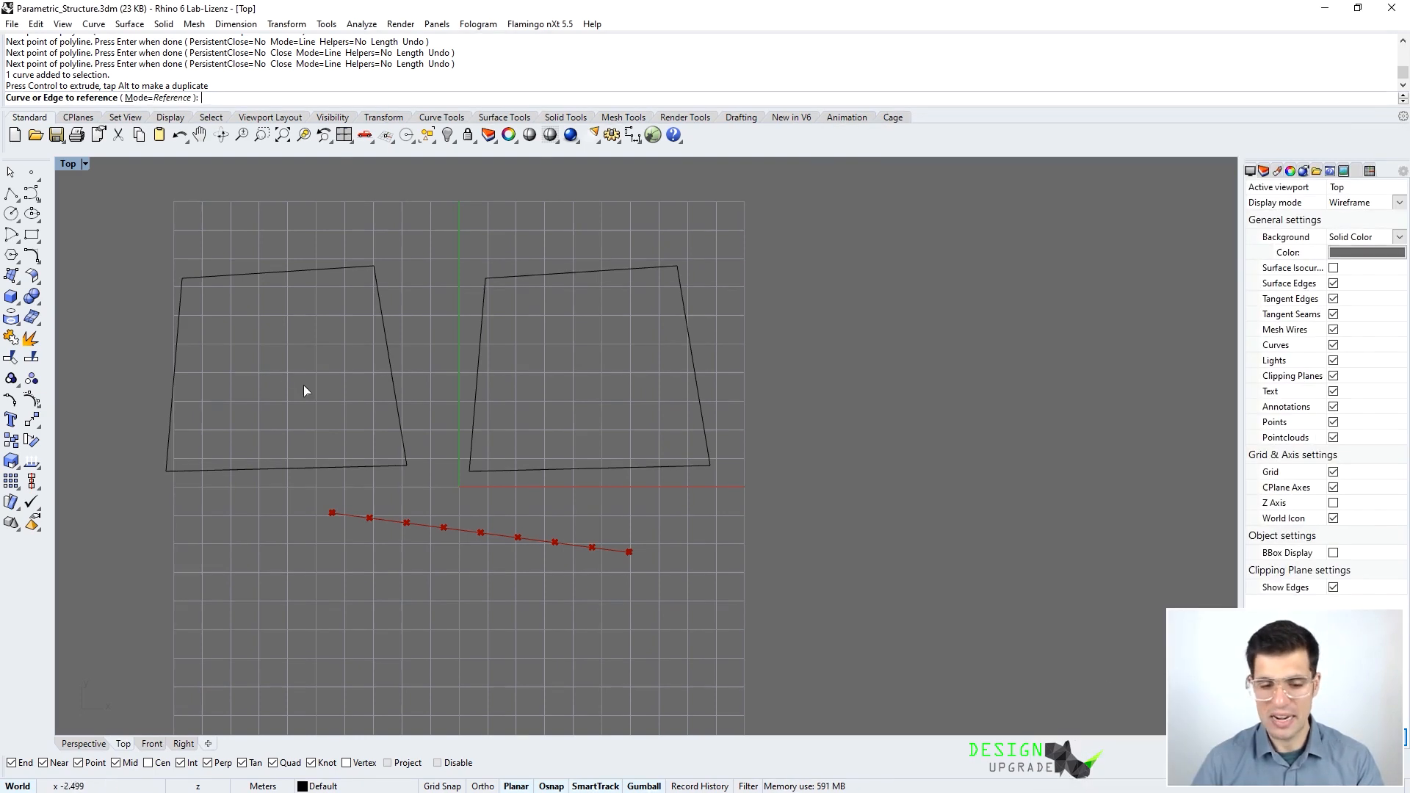
pyautogui.click(376, 279)
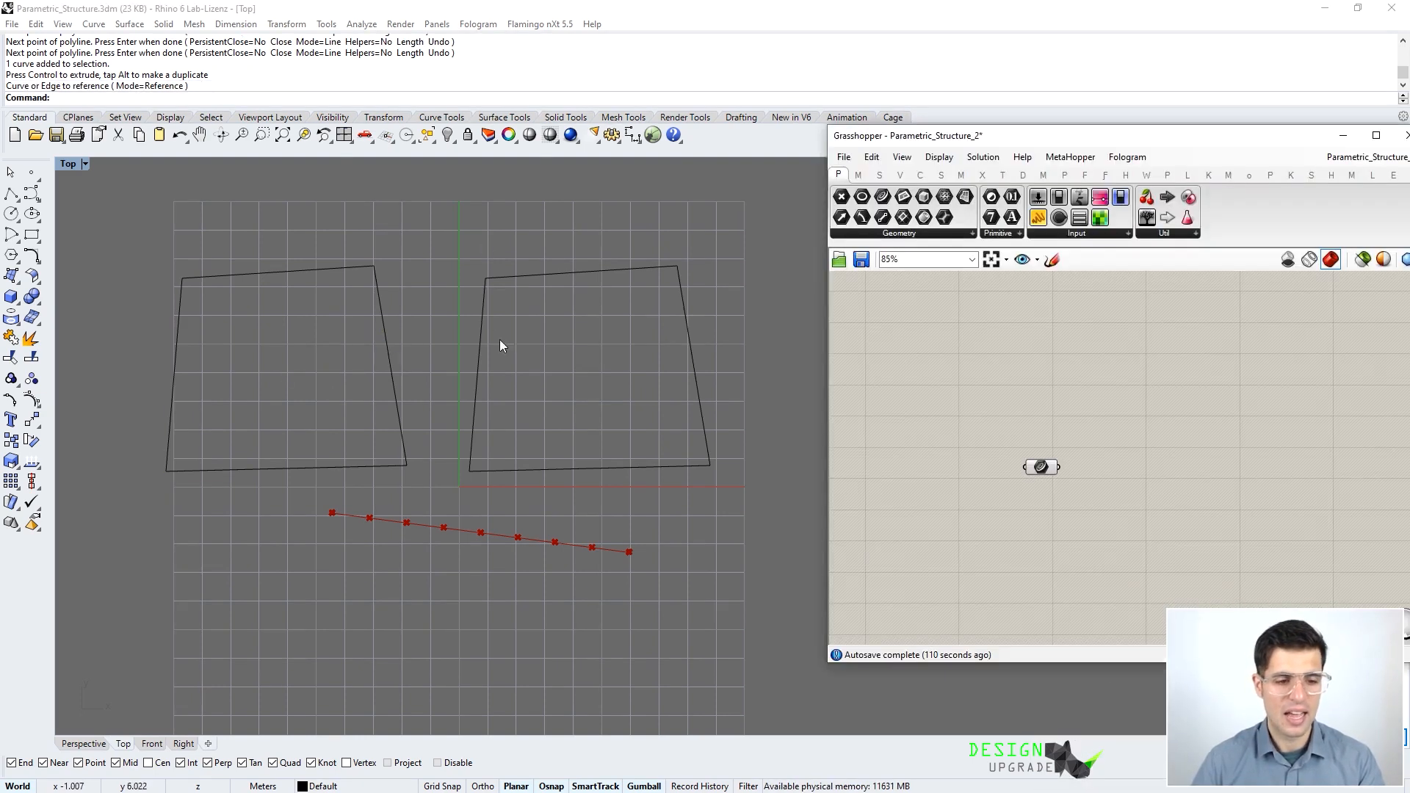
pyautogui.click(1043, 468)
pyautogui.click(1019, 412)
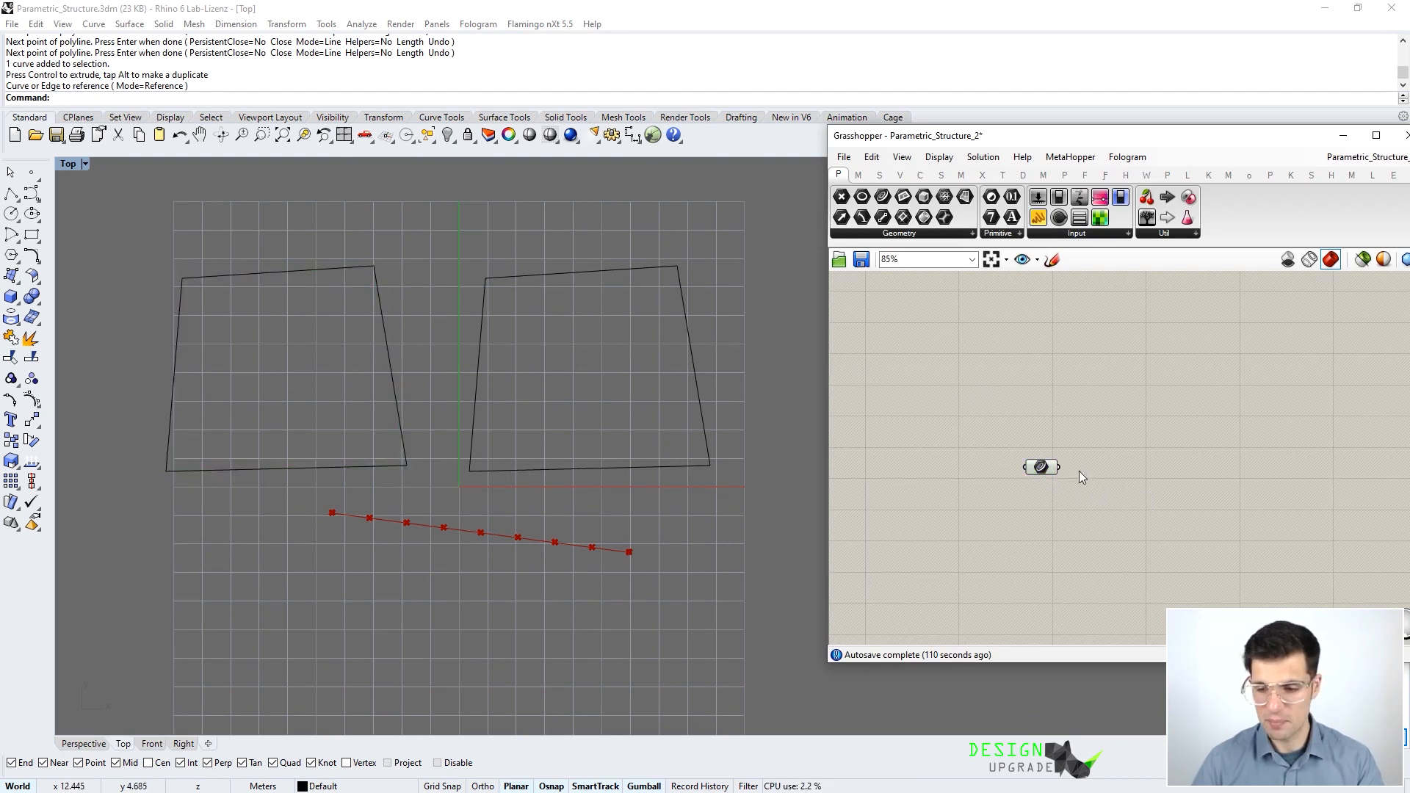
pyautogui.moveTo(1040, 474); pyautogui.dragTo(965, 440)
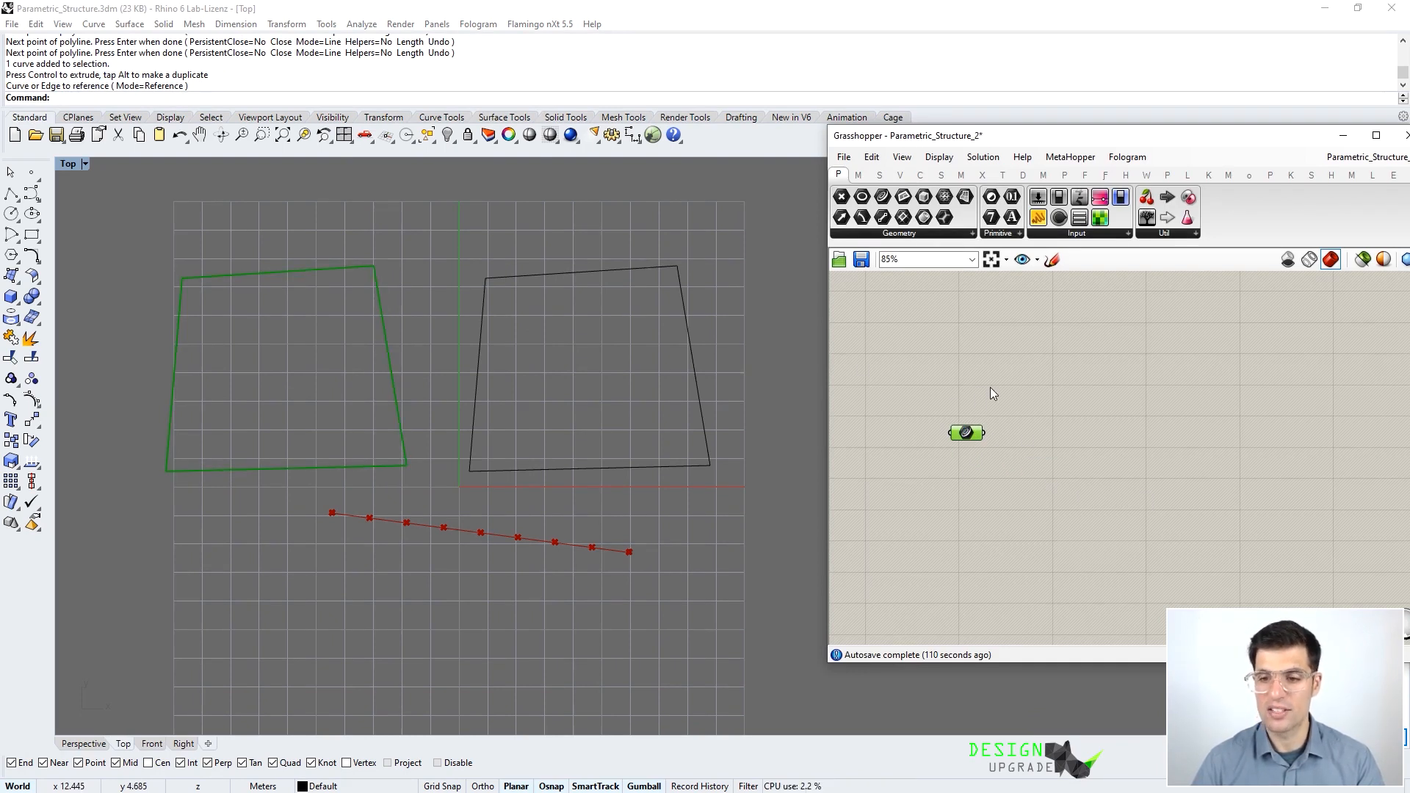
pyautogui.click(1042, 373)
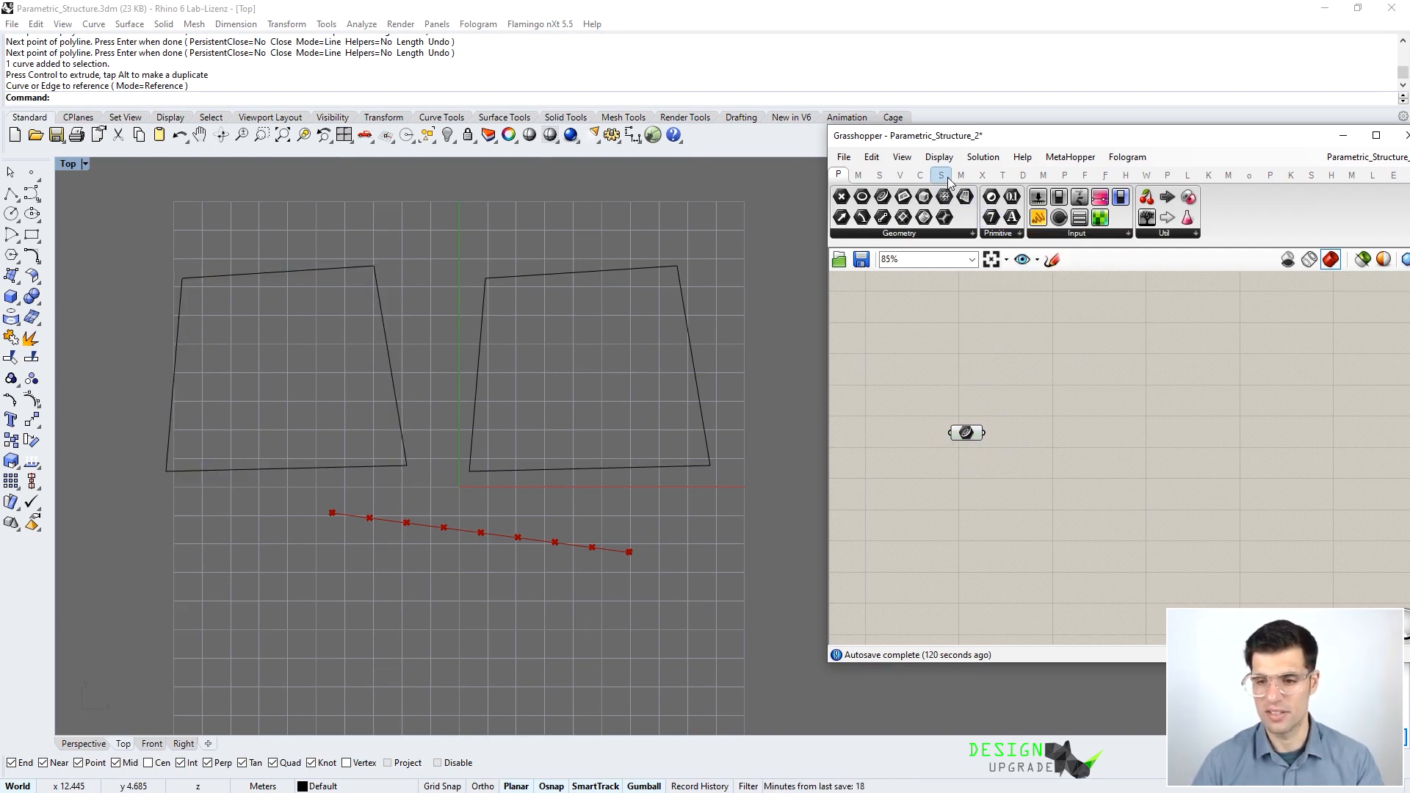
# - Place a Boundary Surfaces component from Surface > Freeform beside the Curve parameter
pyautogui.moveTo(947, 180)
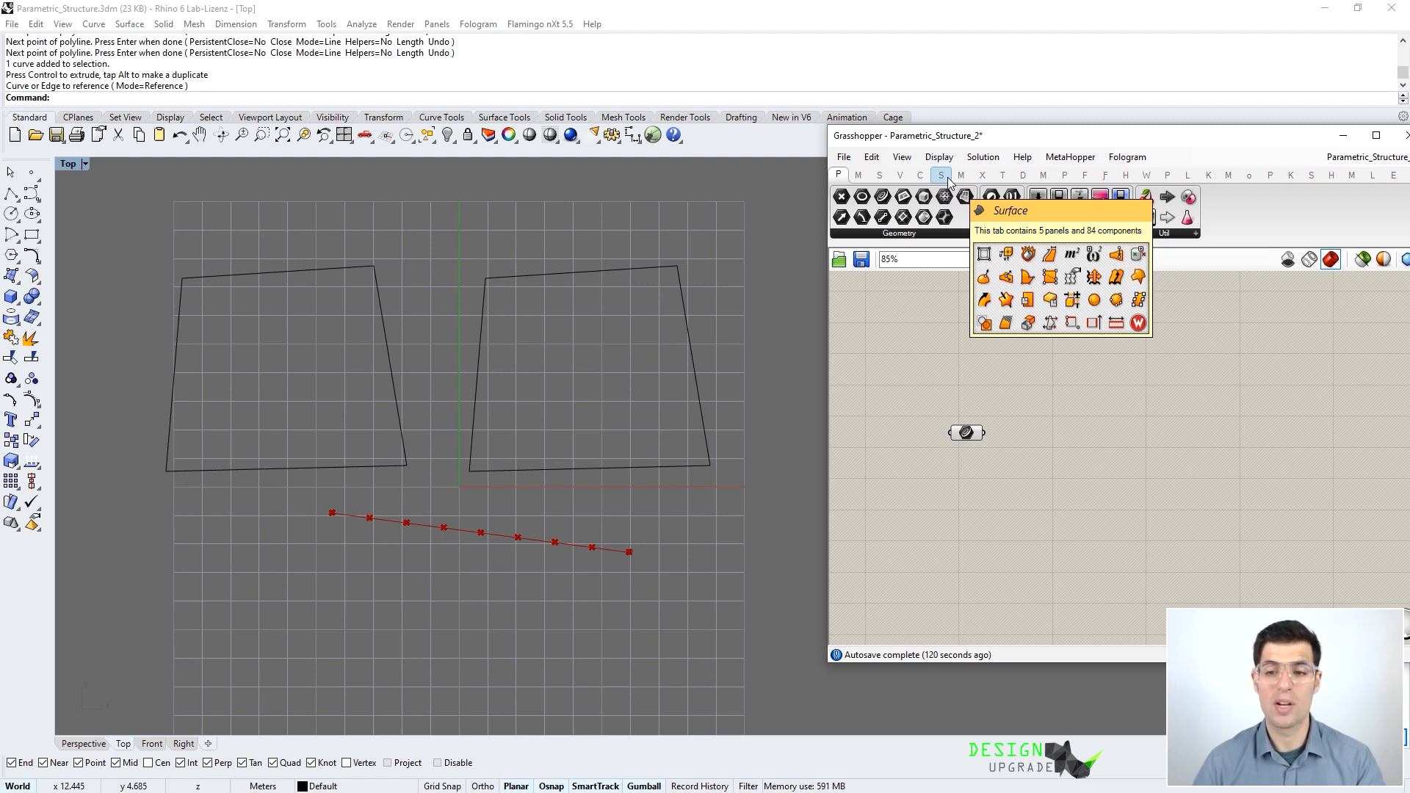
pyautogui.click(948, 180)
pyautogui.click(988, 235)
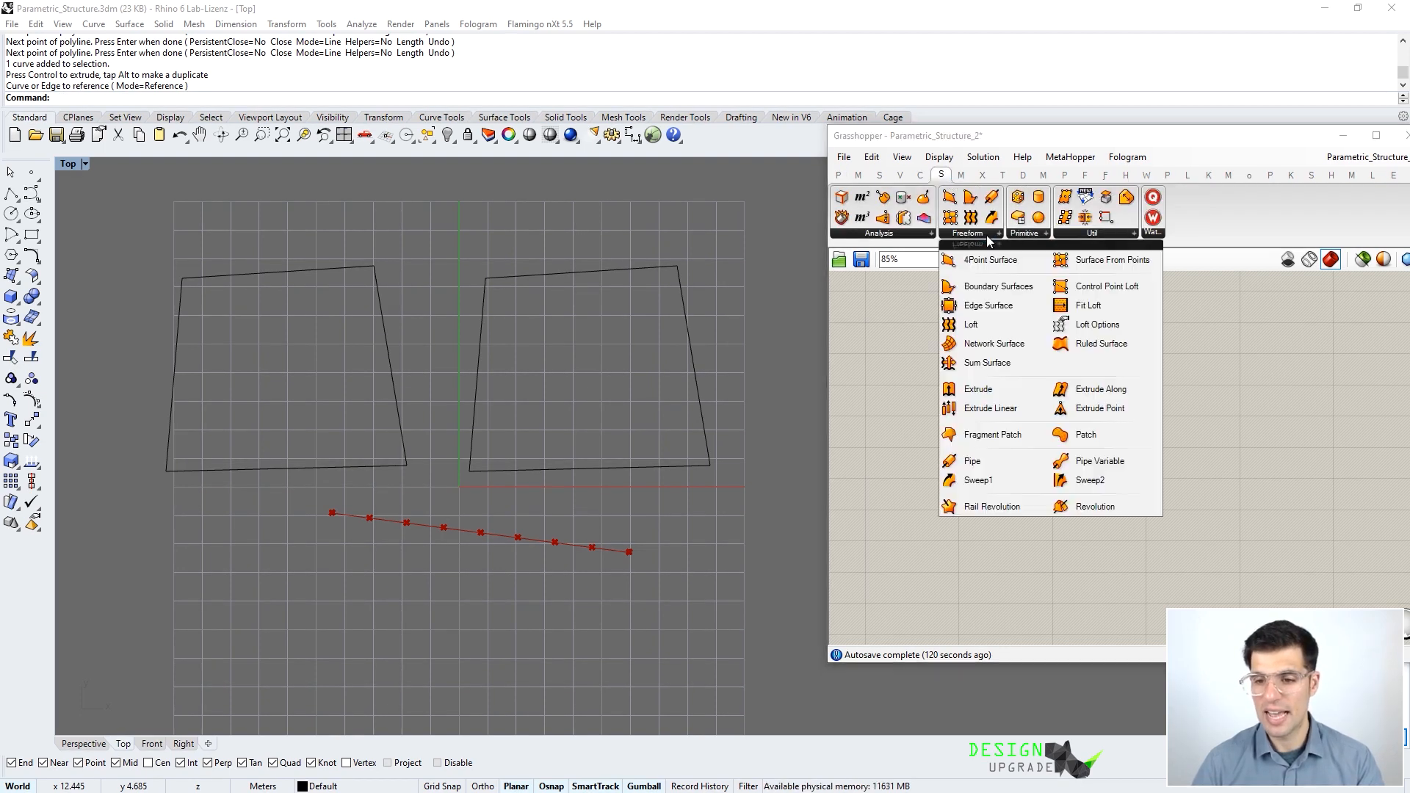
pyautogui.click(1000, 294)
pyautogui.click(1035, 433)
pyautogui.scroll(2, 1002, 432)
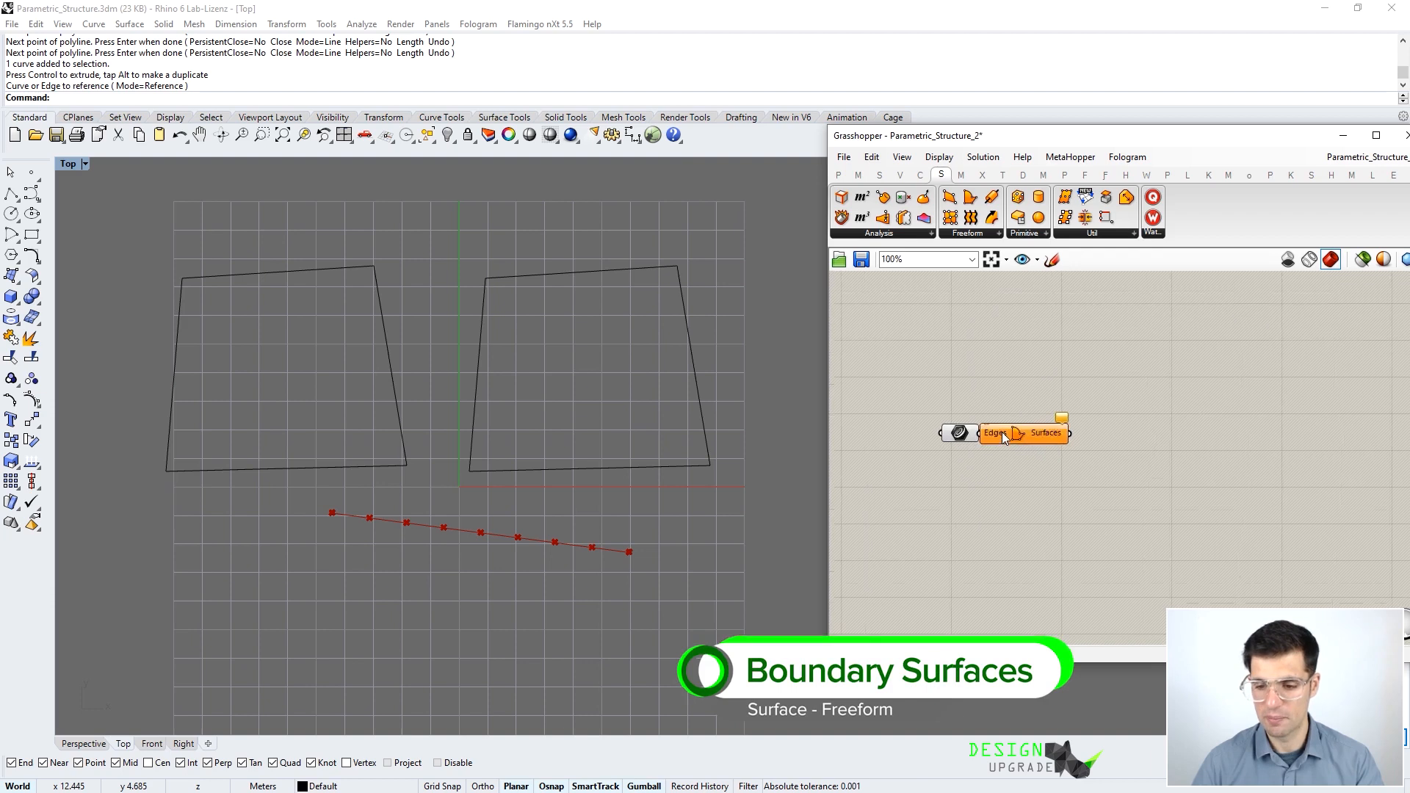
pyautogui.scroll(2, 1037, 433)
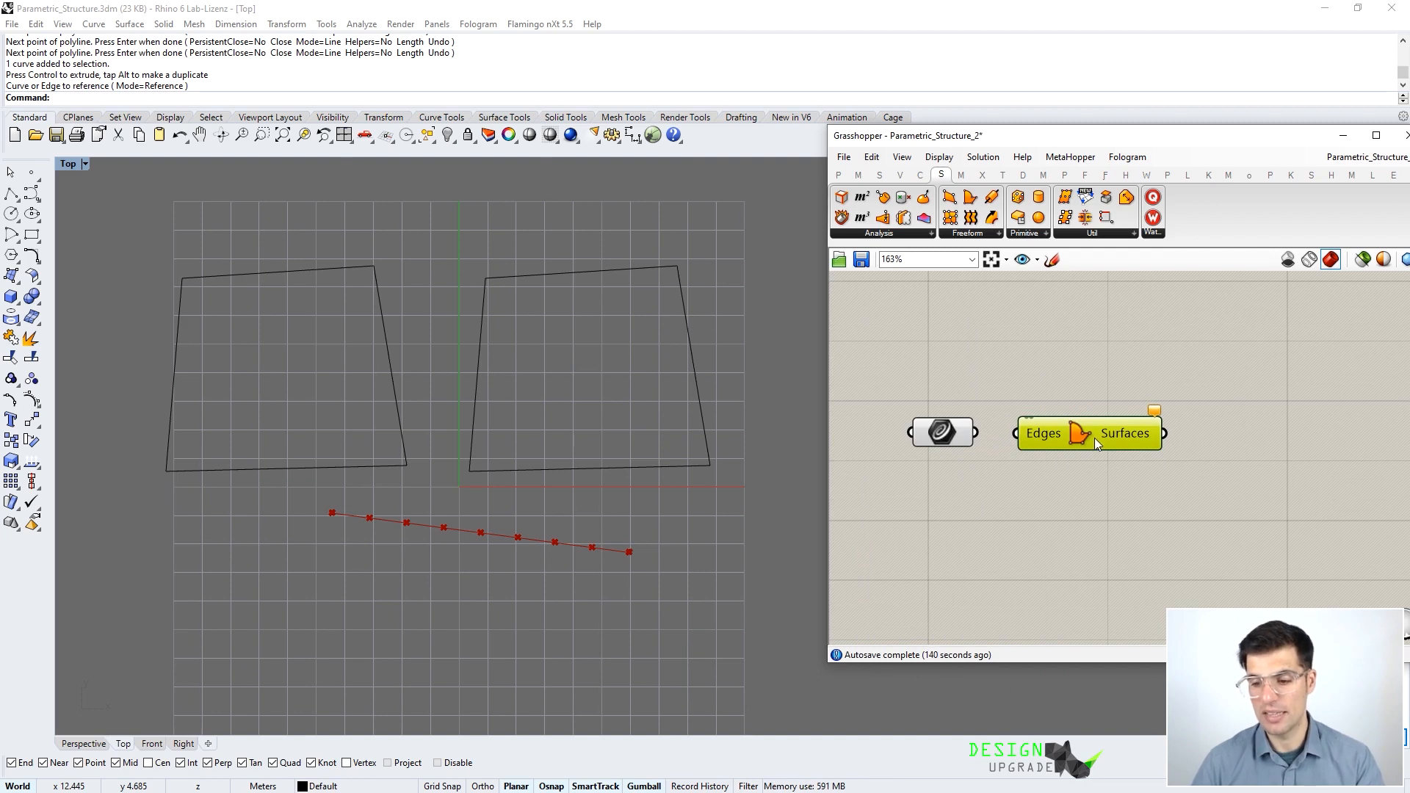
# - Wire the Curve parameter into the Edges input to preview the planar surface
pyautogui.moveTo(1094, 437); pyautogui.dragTo(1101, 432)
pyautogui.moveTo(975, 431); pyautogui.dragTo(1077, 425)
pyautogui.click(1049, 393)
pyautogui.moveTo(192, 326); pyautogui.dragTo(311, 341, button='right')
pyautogui.scroll(3, 311, 341)
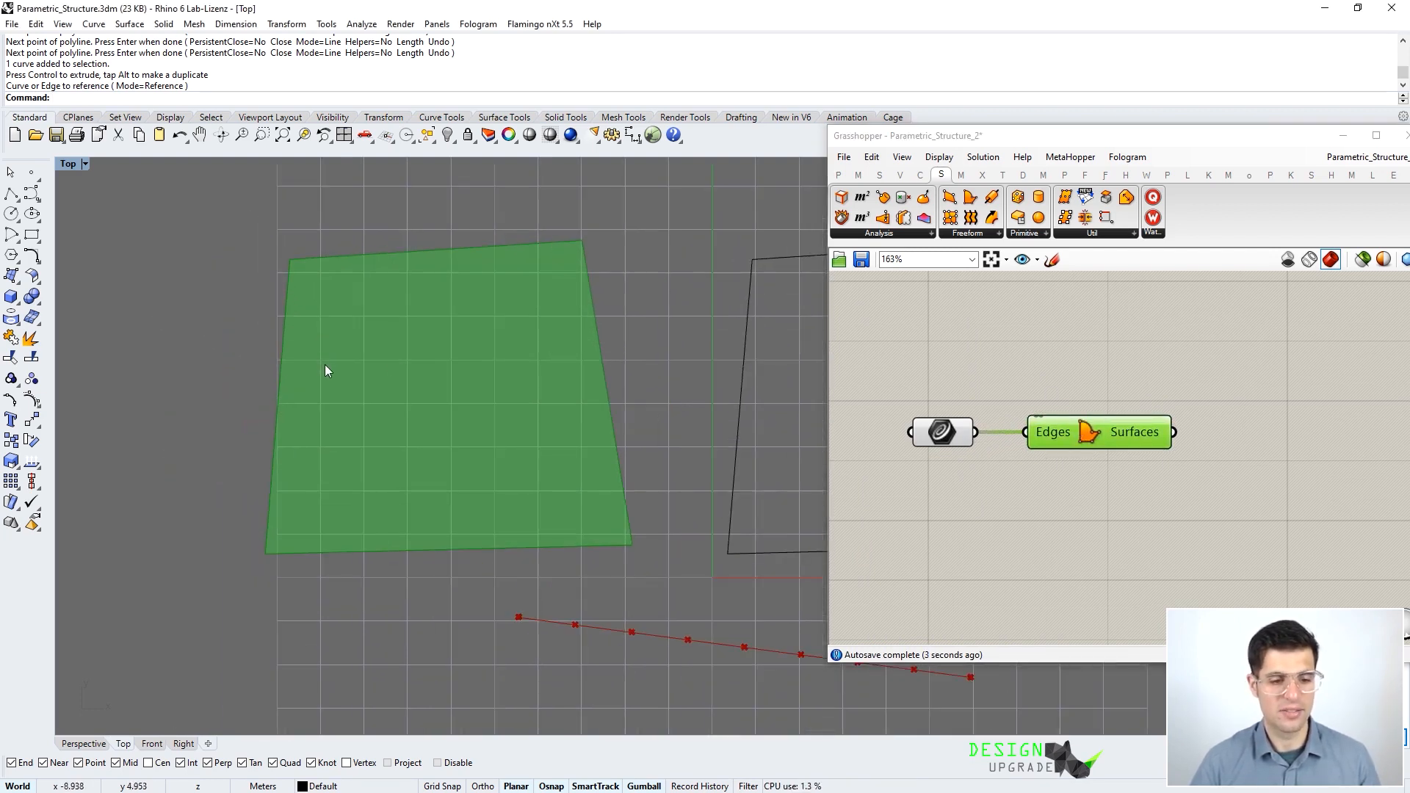
pyautogui.click(1138, 399)
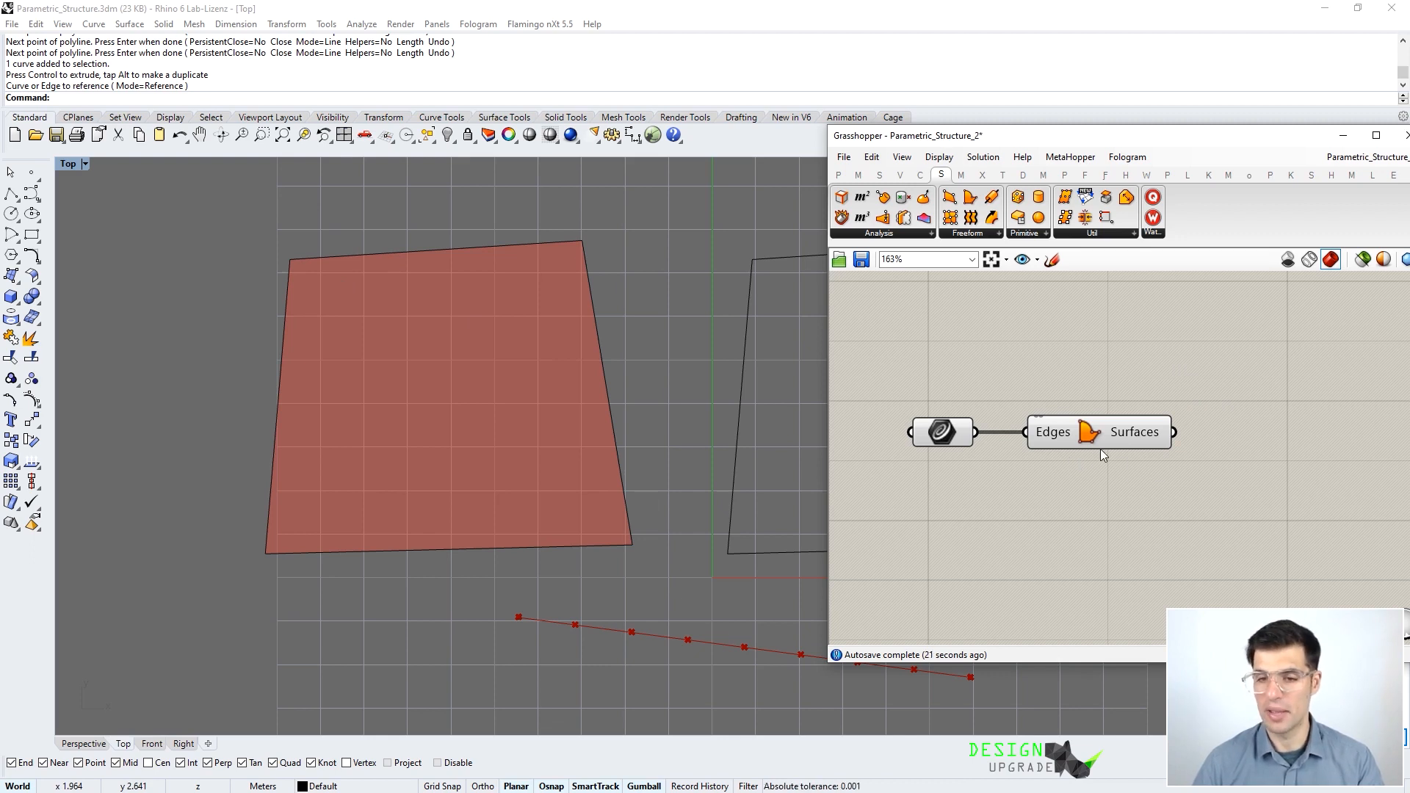
# - Place an Evaluate Curve component from Curve > Analysis, then delete it
pyautogui.click(920, 176)
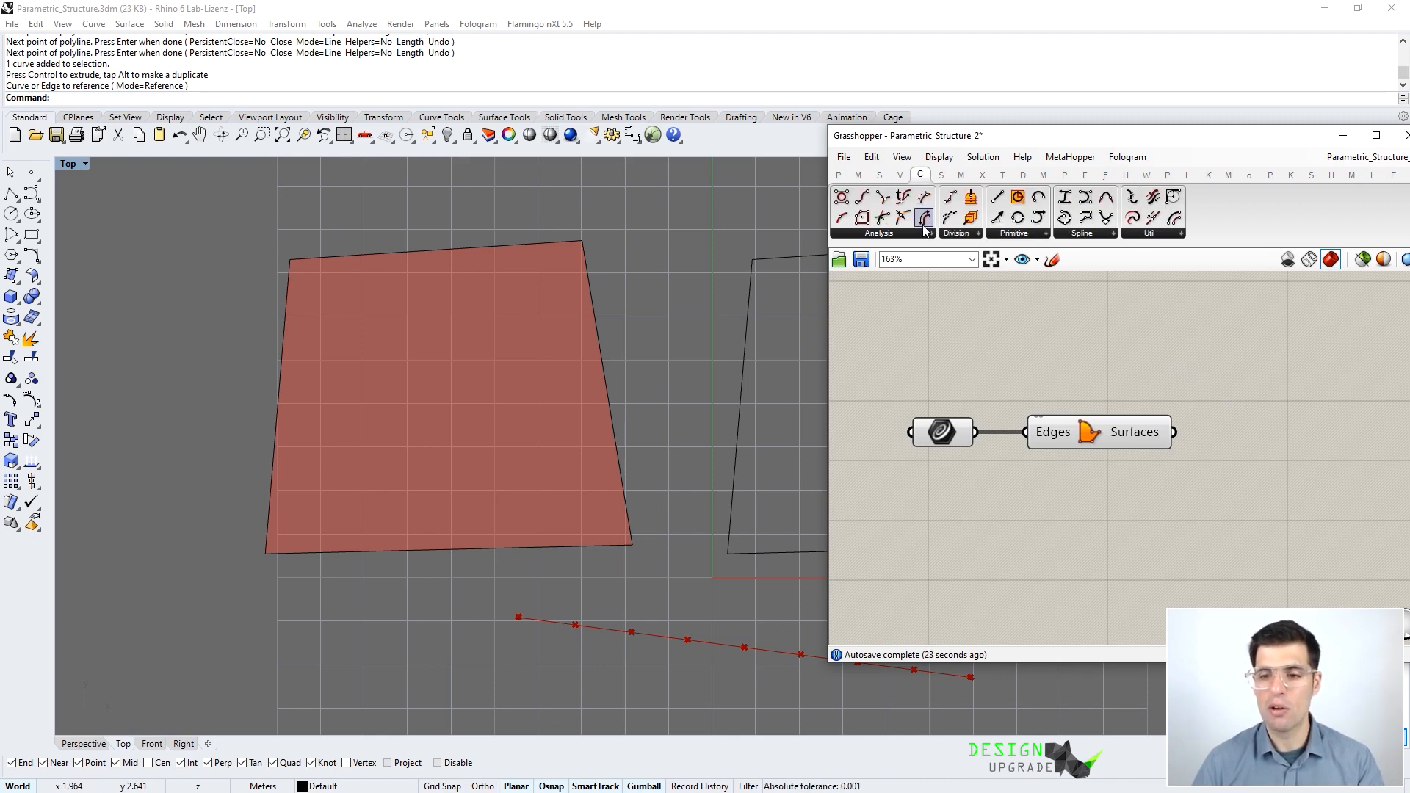
pyautogui.click(924, 234)
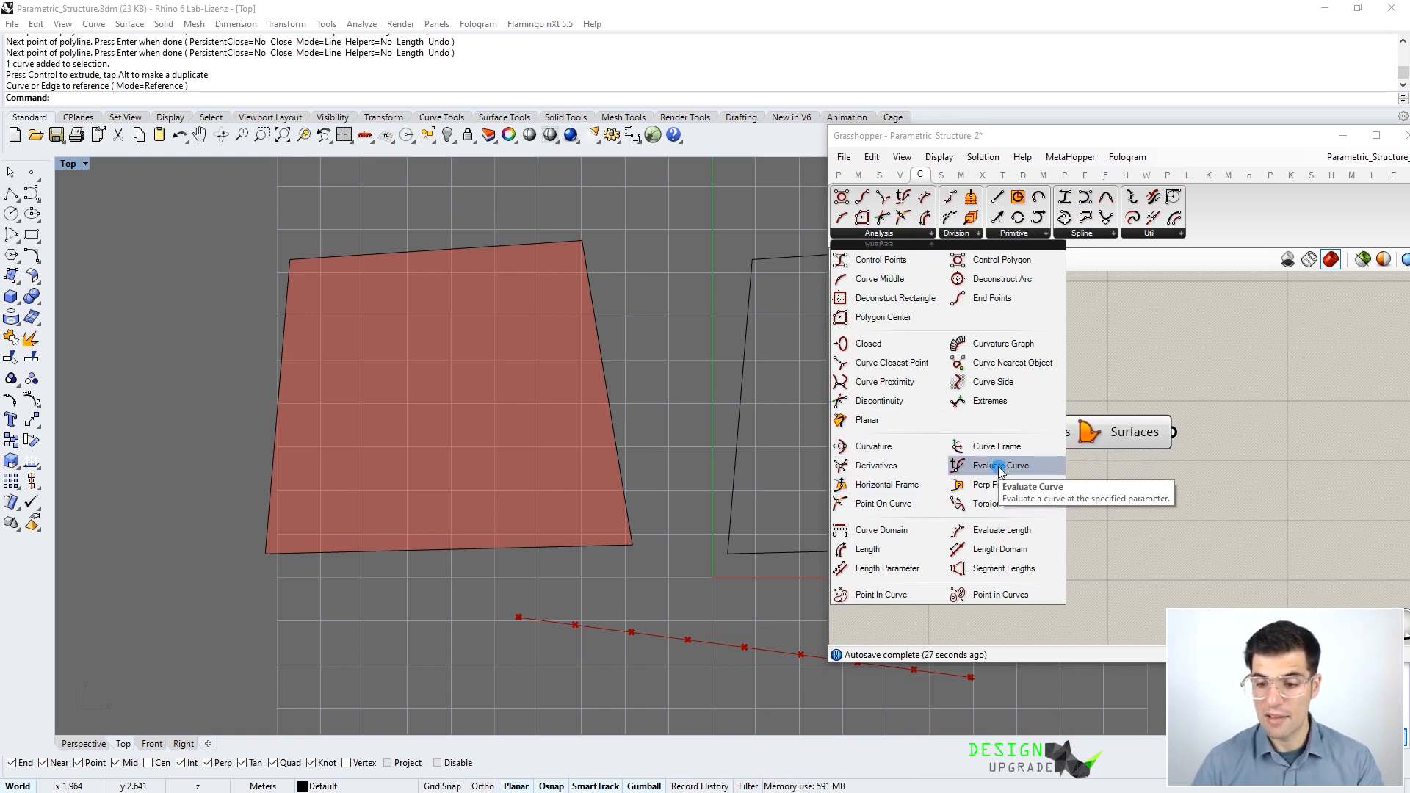
pyautogui.moveTo(1000, 464); pyautogui.dragTo(1128, 321)
pyautogui.click(1129, 318)
pyautogui.moveTo(1128, 319); pyautogui.dragTo(1116, 365, button='right')
pyautogui.moveTo(1120, 376); pyautogui.dragTo(1141, 368)
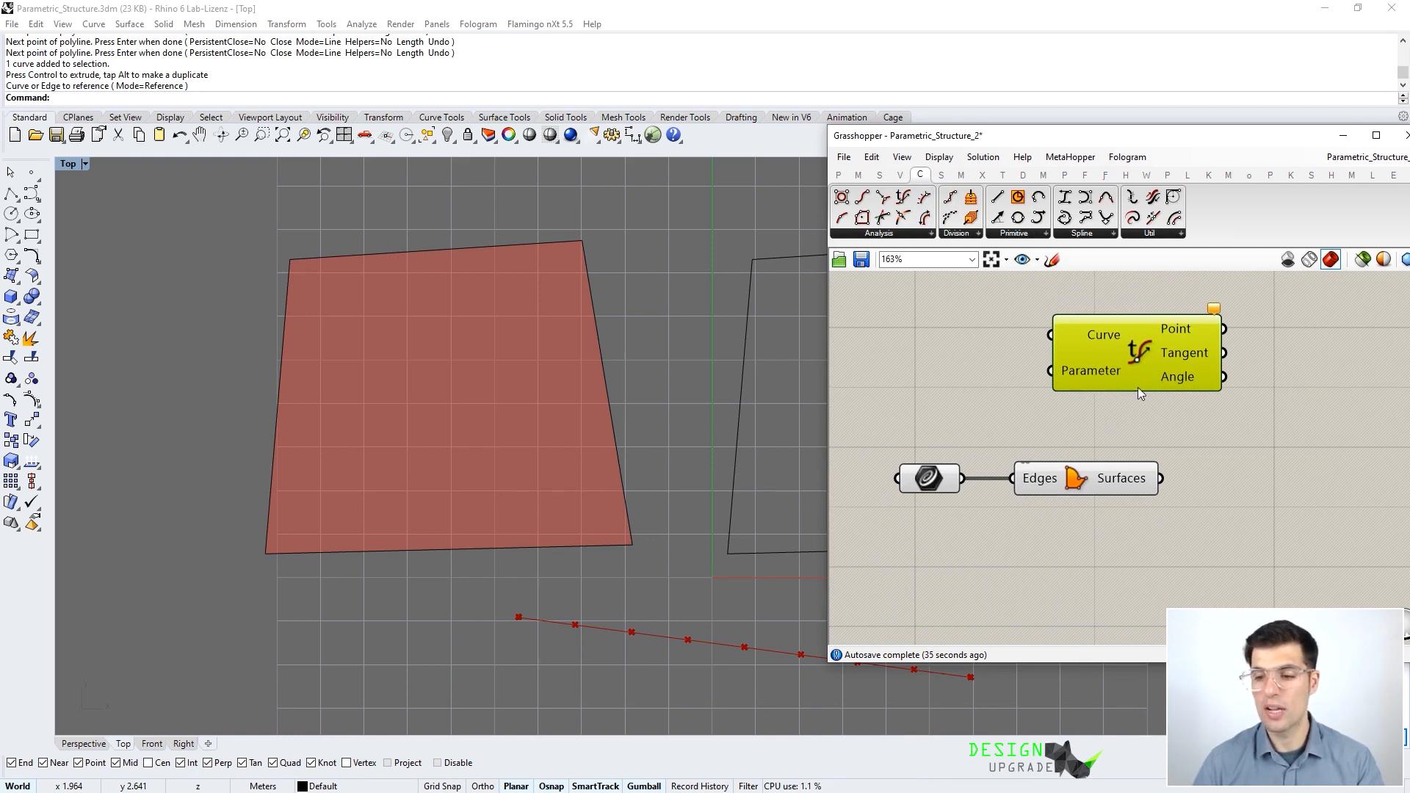
pyautogui.moveTo(1142, 376); pyautogui.dragTo(1167, 352)
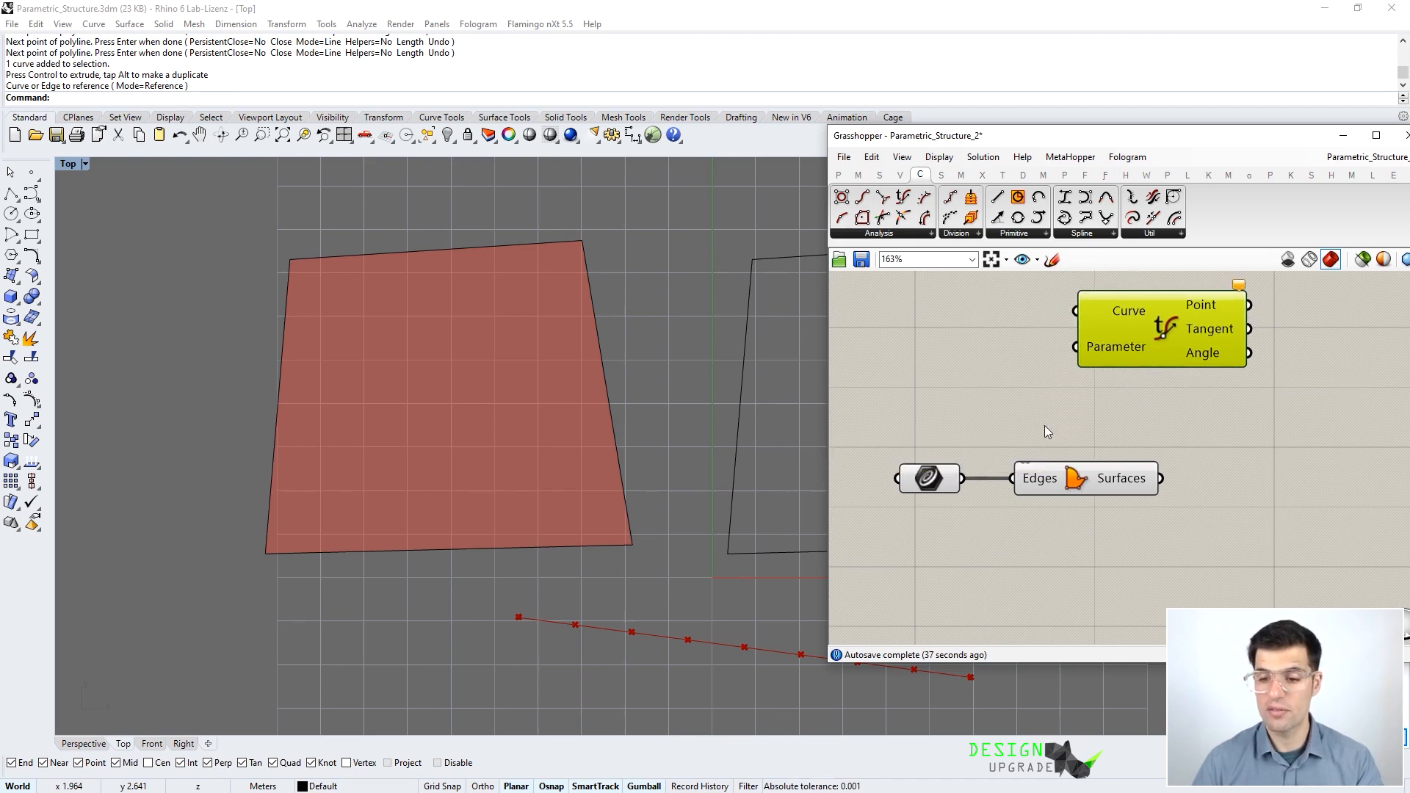
pyautogui.press('Delete')
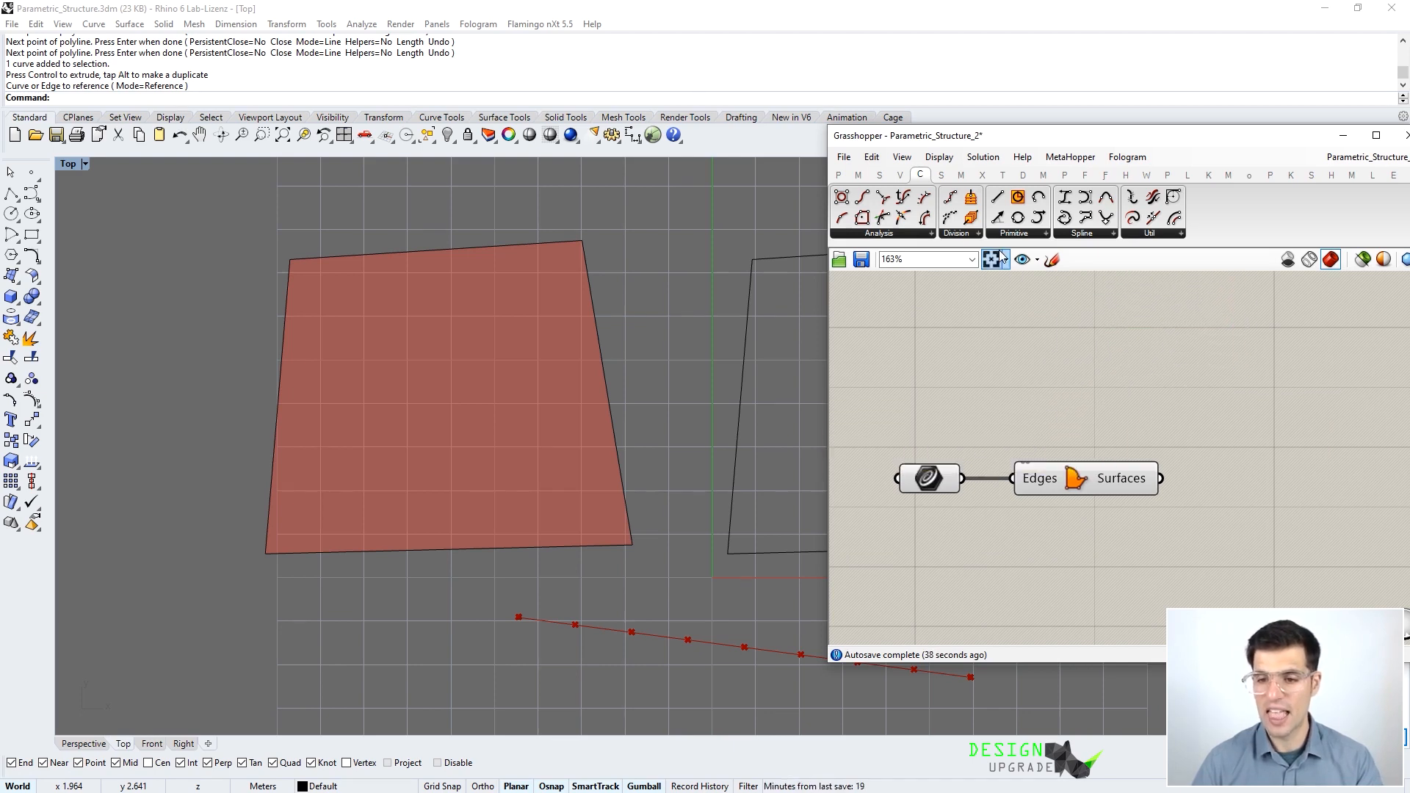
# - Place an Evaluate Surface component from Surface > Analysis beside the Surfaces component
pyautogui.click(939, 177)
pyautogui.click(930, 233)
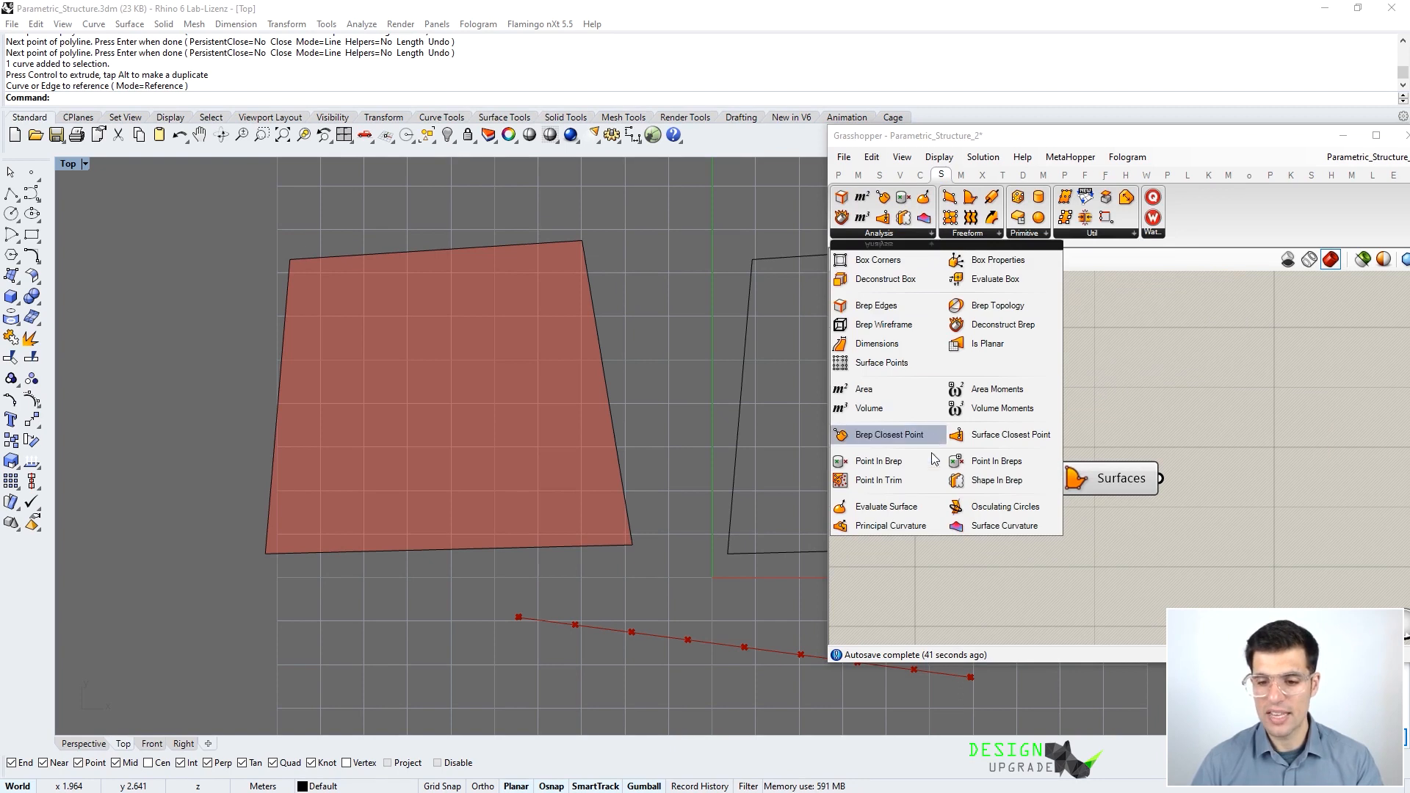
pyautogui.click(921, 514)
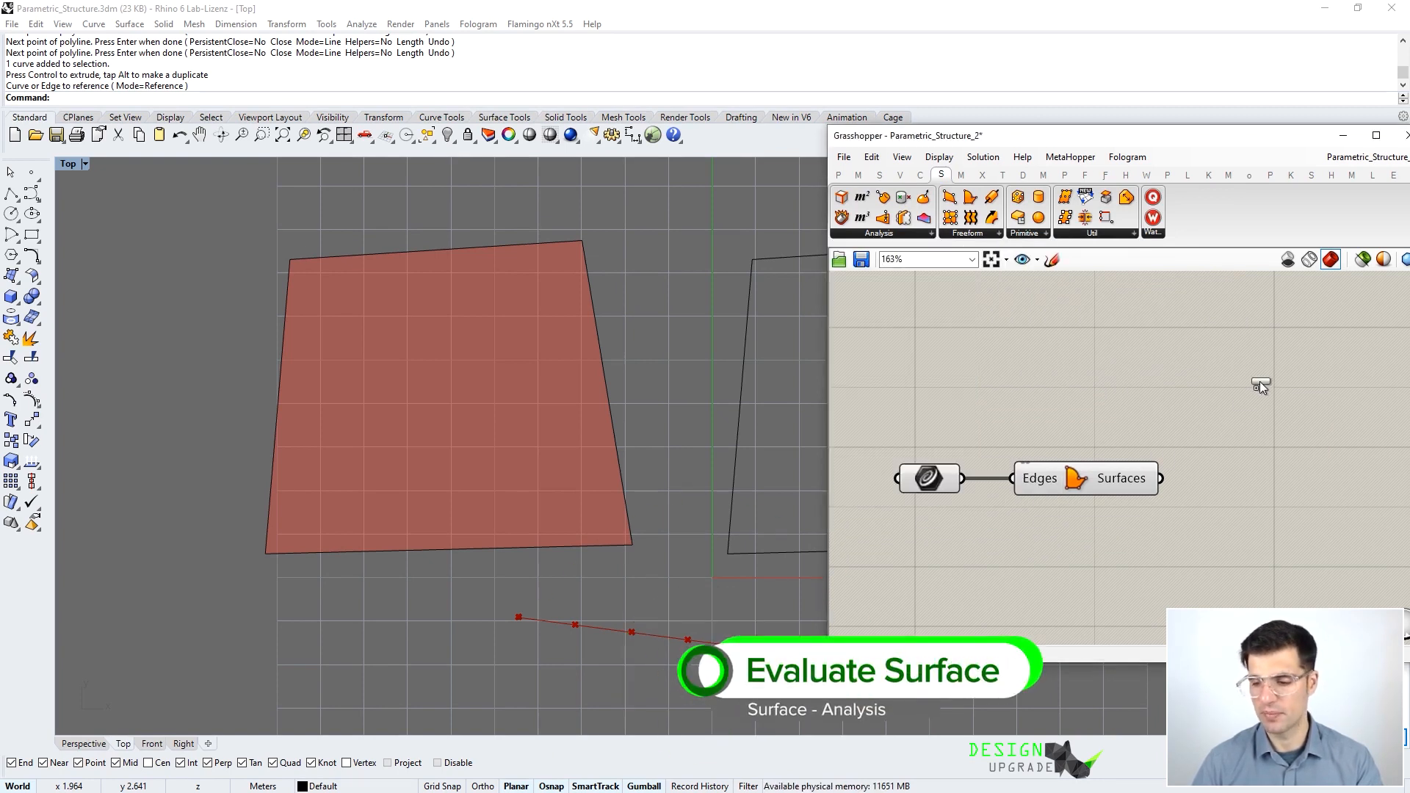
pyautogui.click(1259, 381)
pyautogui.moveTo(1123, 382); pyautogui.dragTo(1047, 368, button='right')
pyautogui.scroll(-2, 1046, 369)
pyautogui.moveTo(1134, 382); pyautogui.dragTo(1162, 476)
pyautogui.scroll(1, 1090, 473)
# - Connect the Surfaces output to Evaluate Surface's Surface input
pyautogui.moveTo(1069, 431); pyautogui.dragTo(1110, 431)
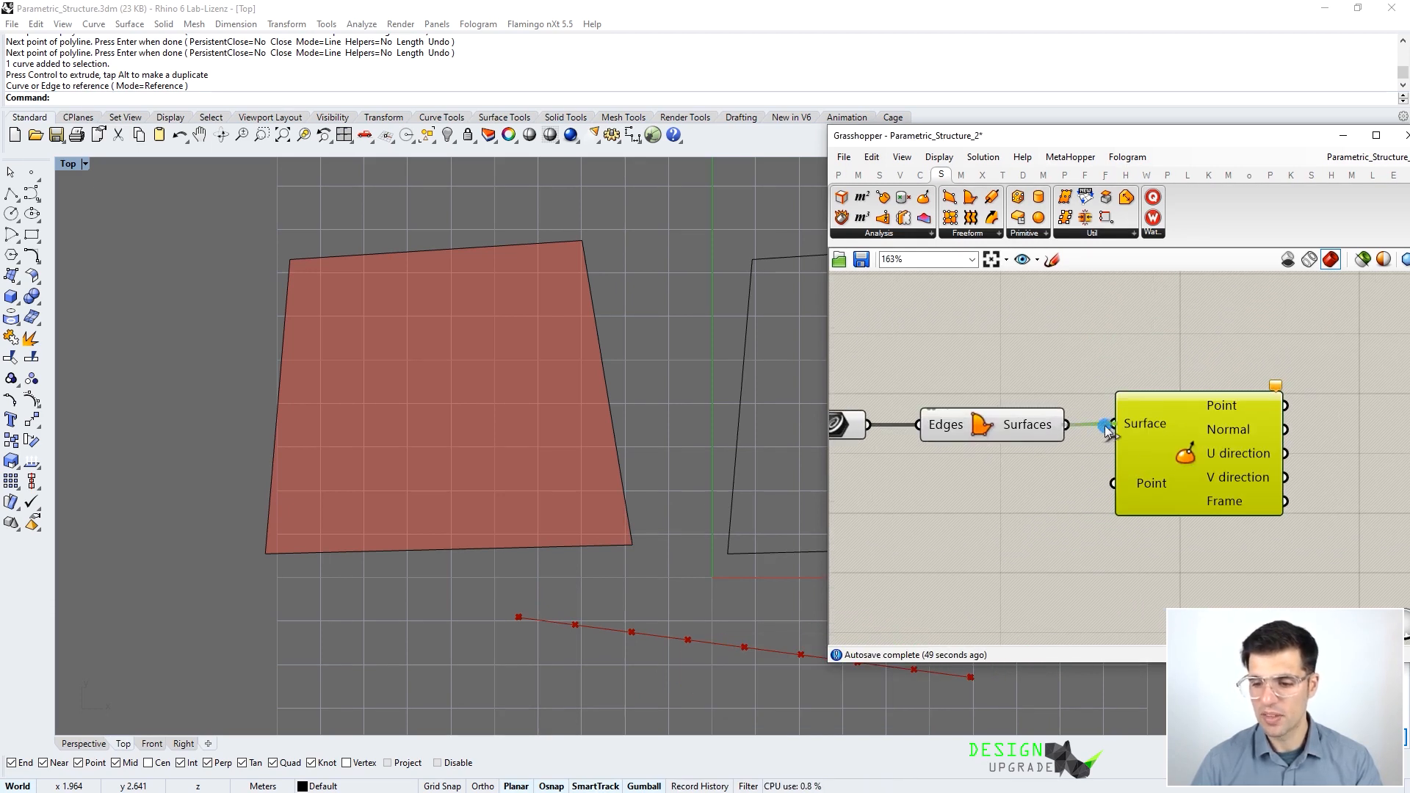
pyautogui.scroll(1, 1158, 434)
pyautogui.moveTo(1059, 475); pyautogui.dragTo(1121, 447, button='right')
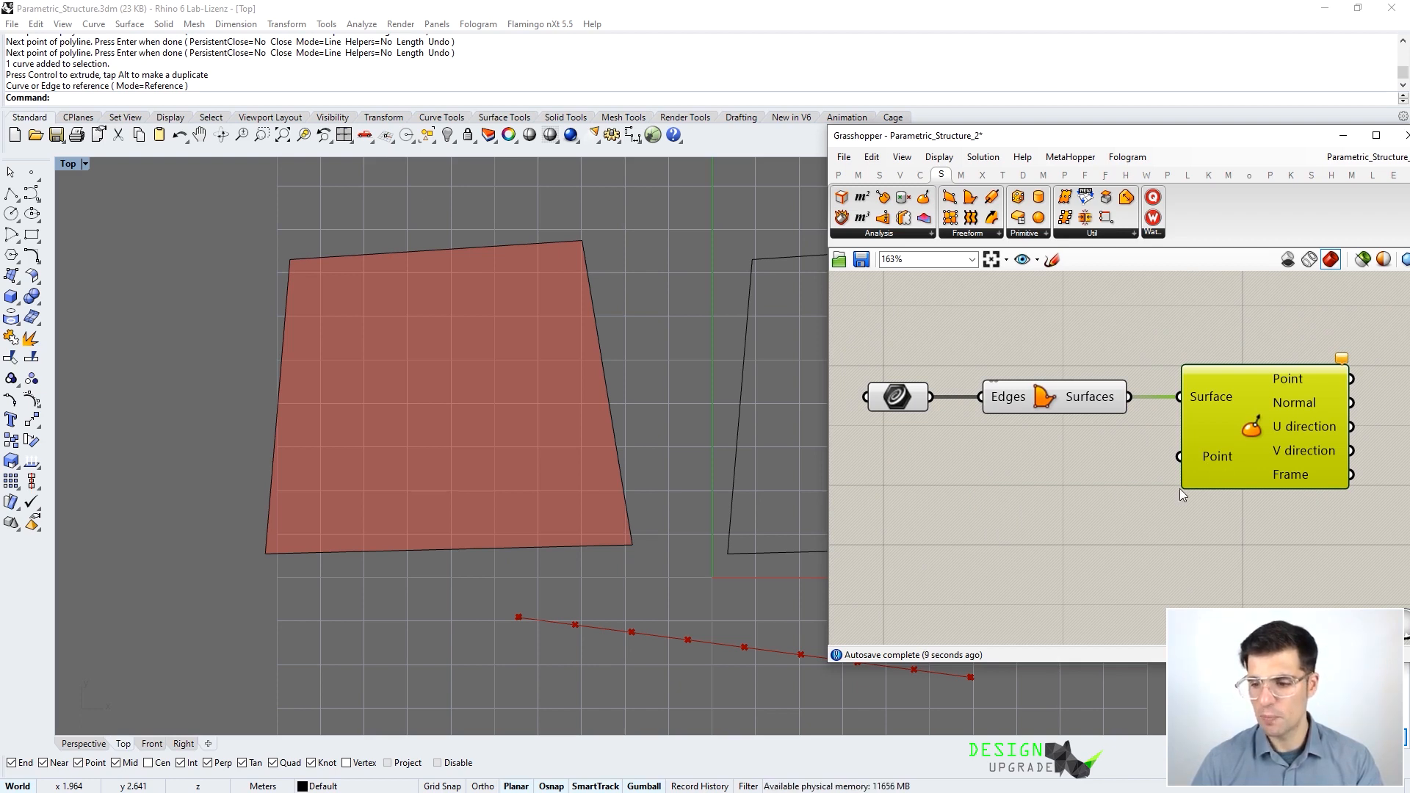
pyautogui.moveTo(1212, 481)
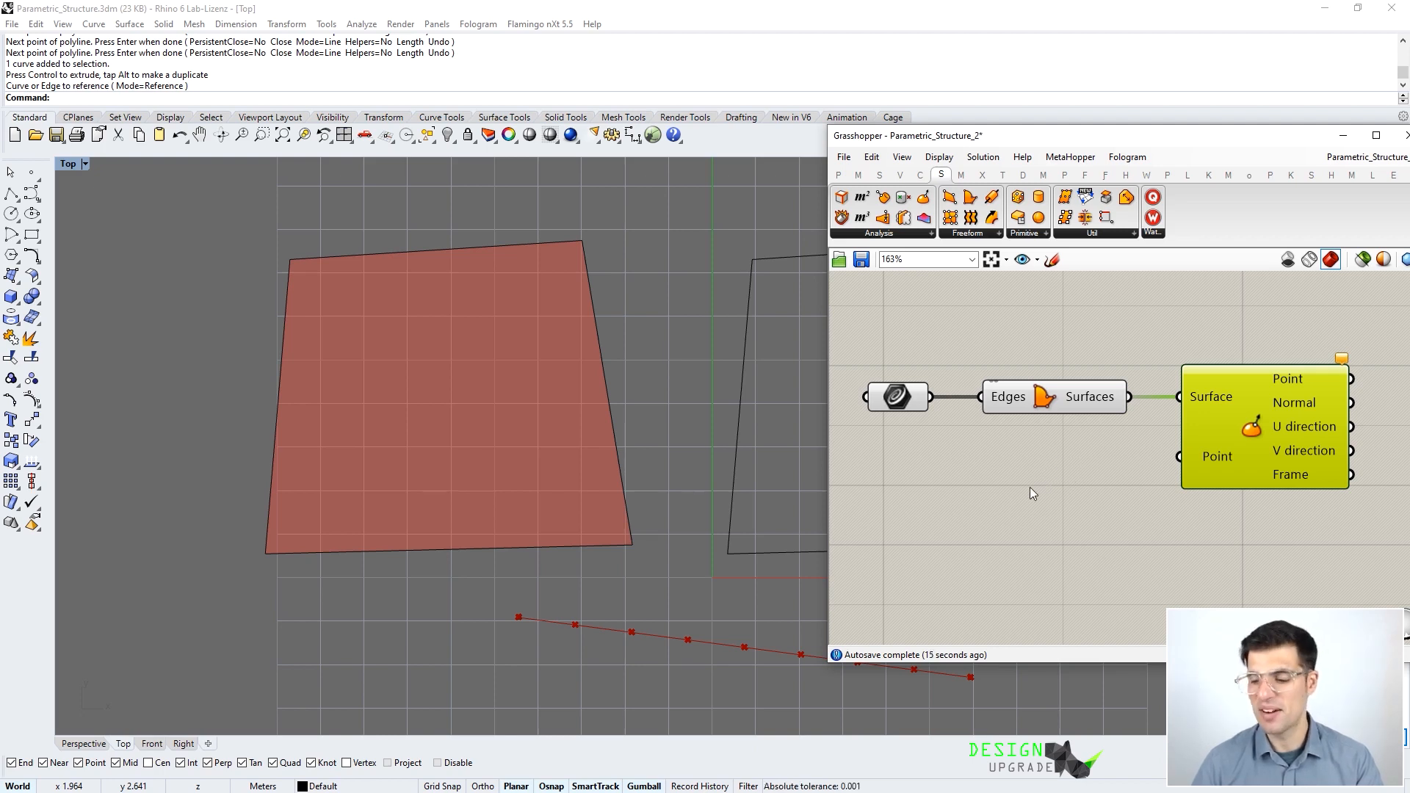
pyautogui.click(1114, 502)
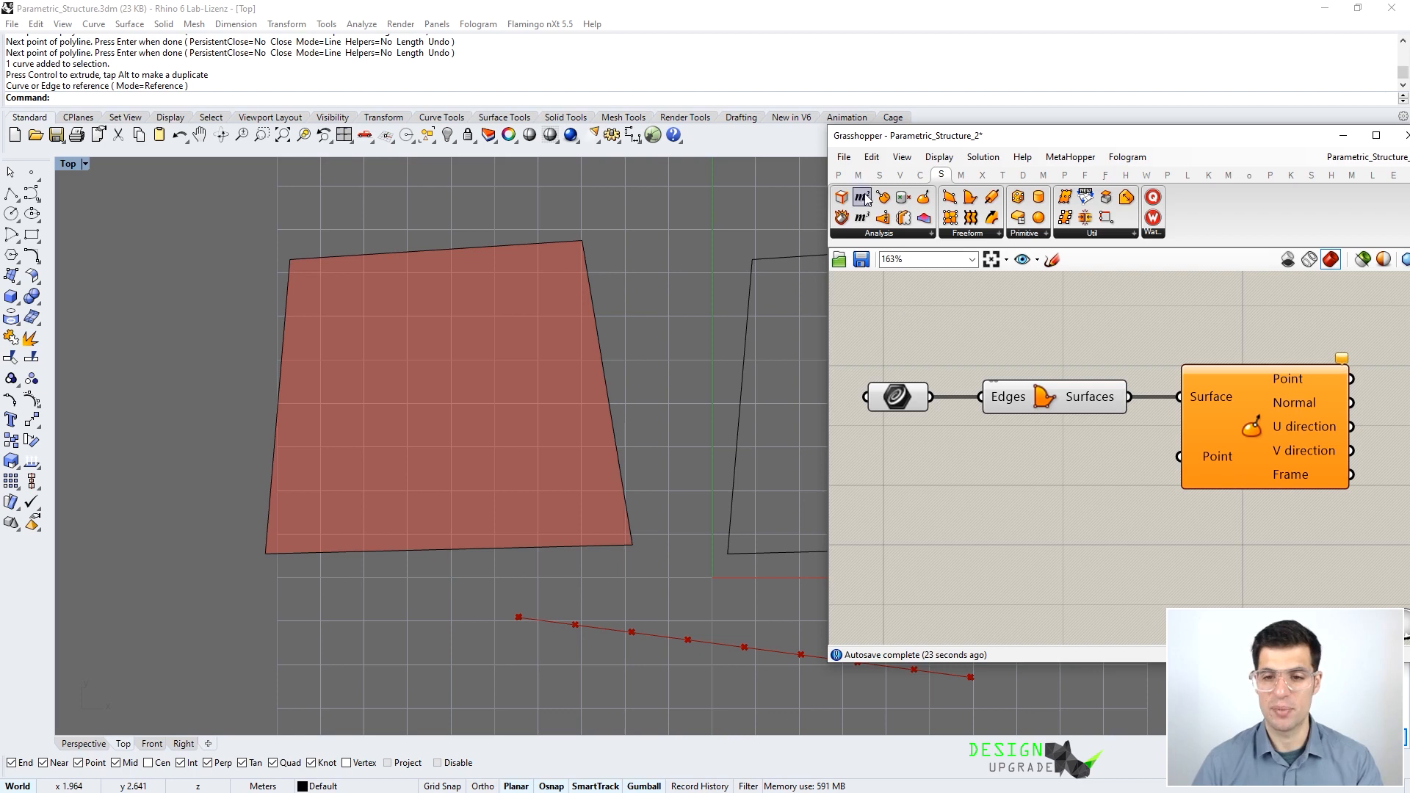
pyautogui.click(847, 180)
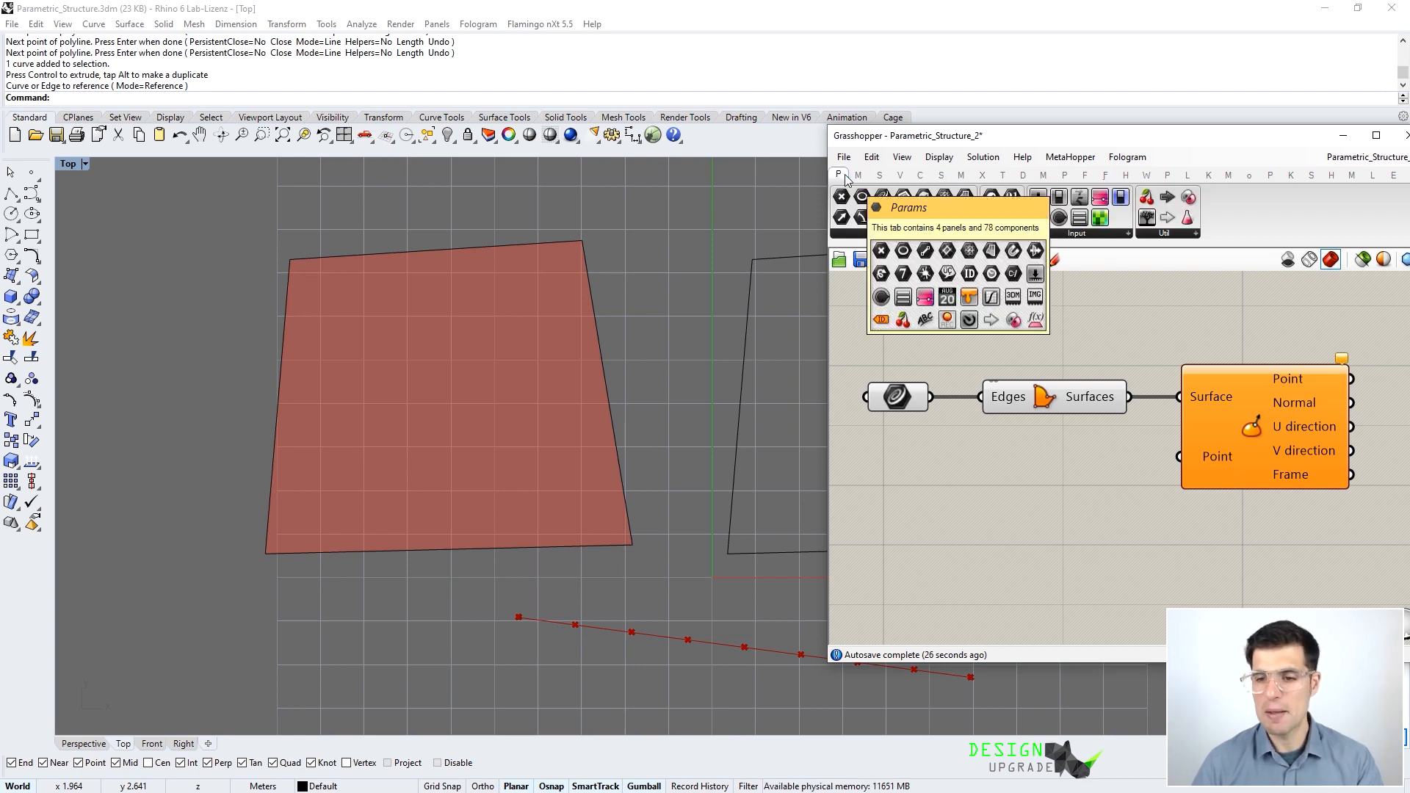
# - Place an MD Slider from Params > Input below the other components and adjust its uv value
pyautogui.click(1080, 235)
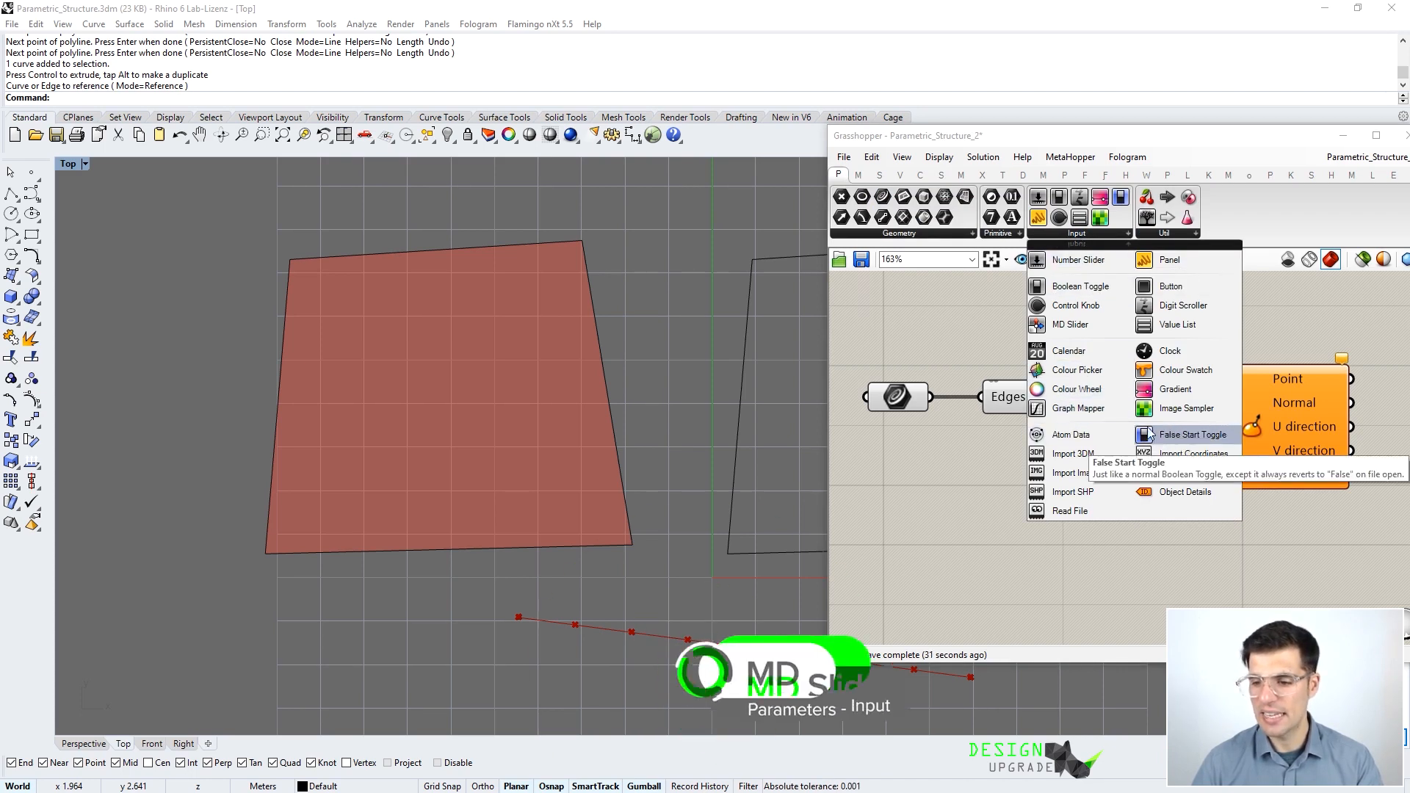
pyautogui.click(1086, 324)
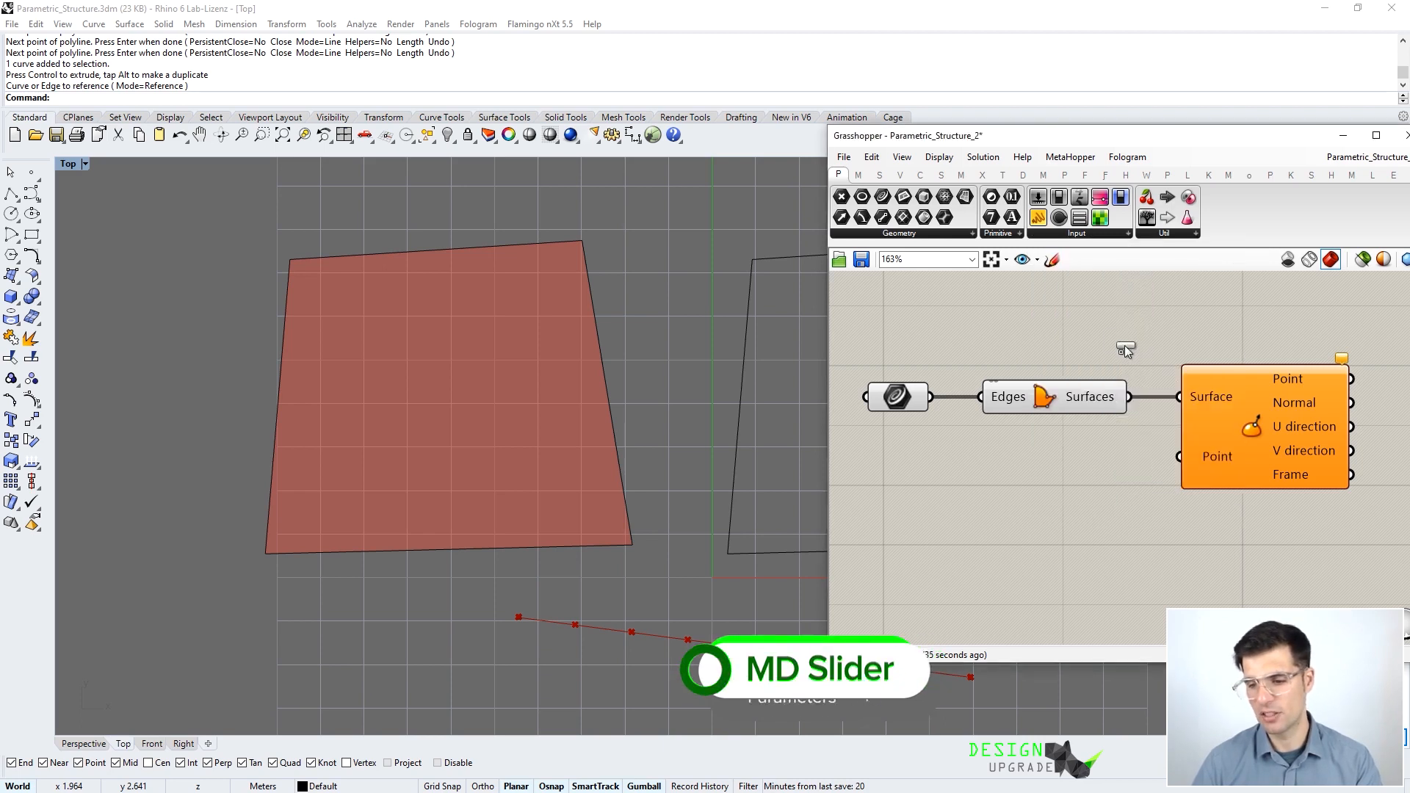
pyautogui.click(1019, 520)
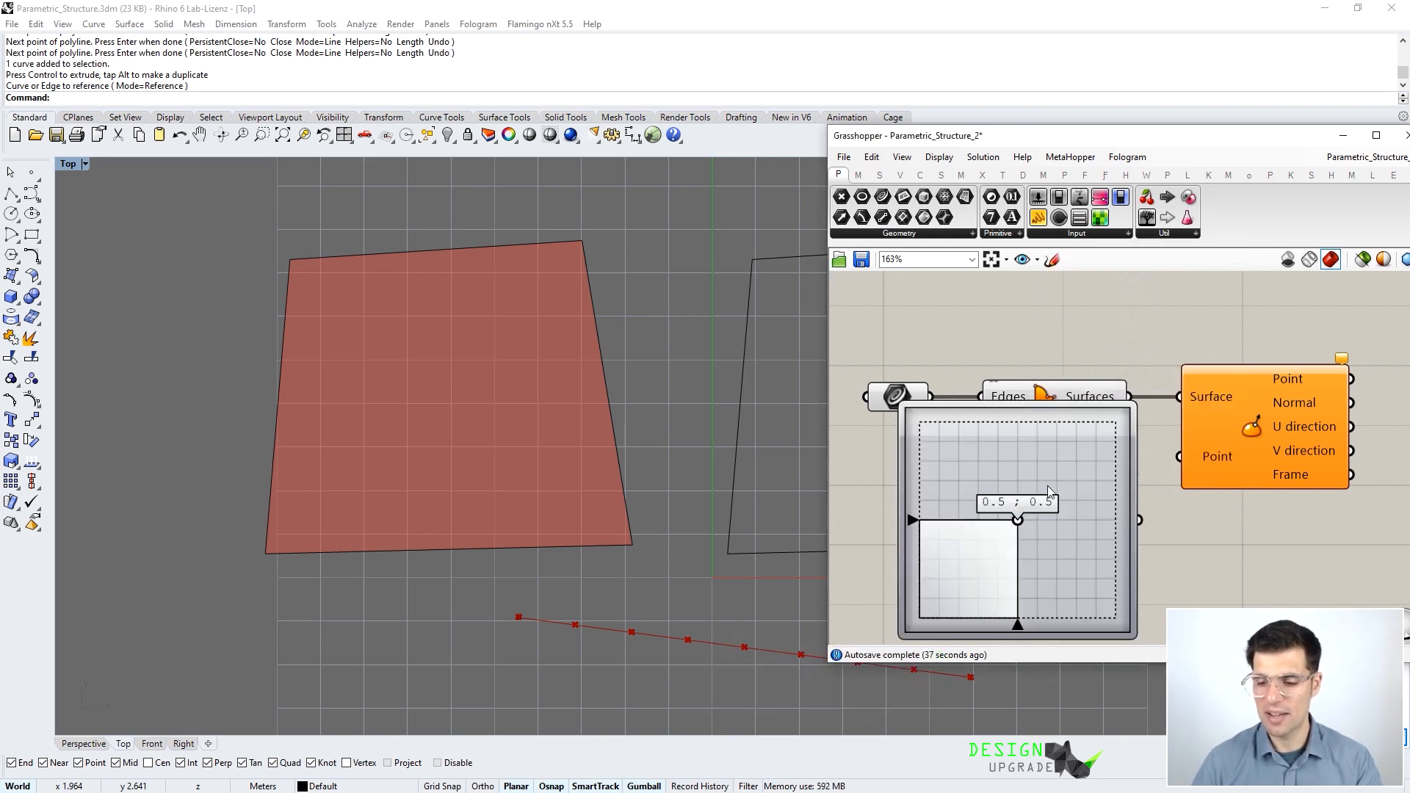
pyautogui.scroll(-2, 1085, 415)
pyautogui.moveTo(1103, 420); pyautogui.dragTo(1076, 474)
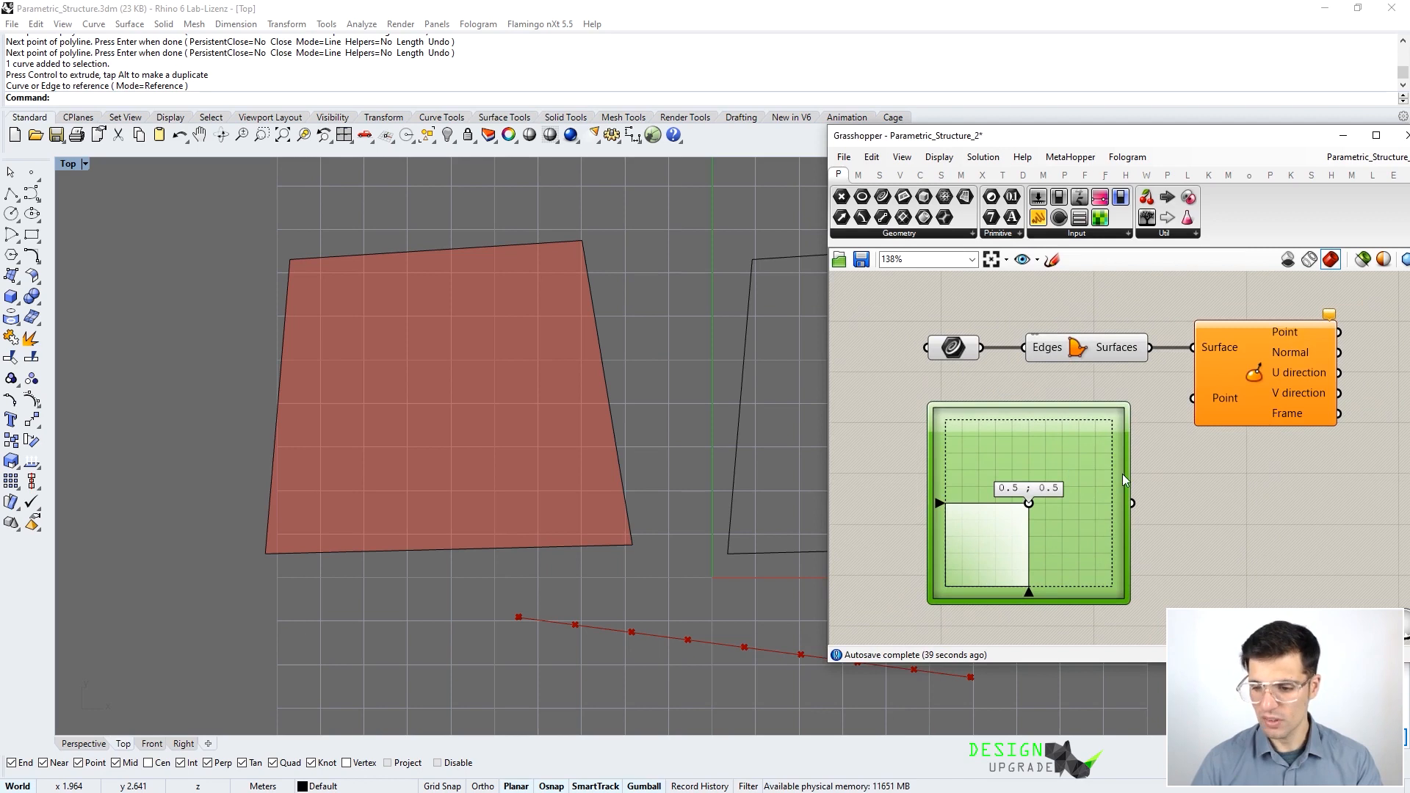
pyautogui.moveTo(1181, 461); pyautogui.dragTo(1203, 445, button='right')
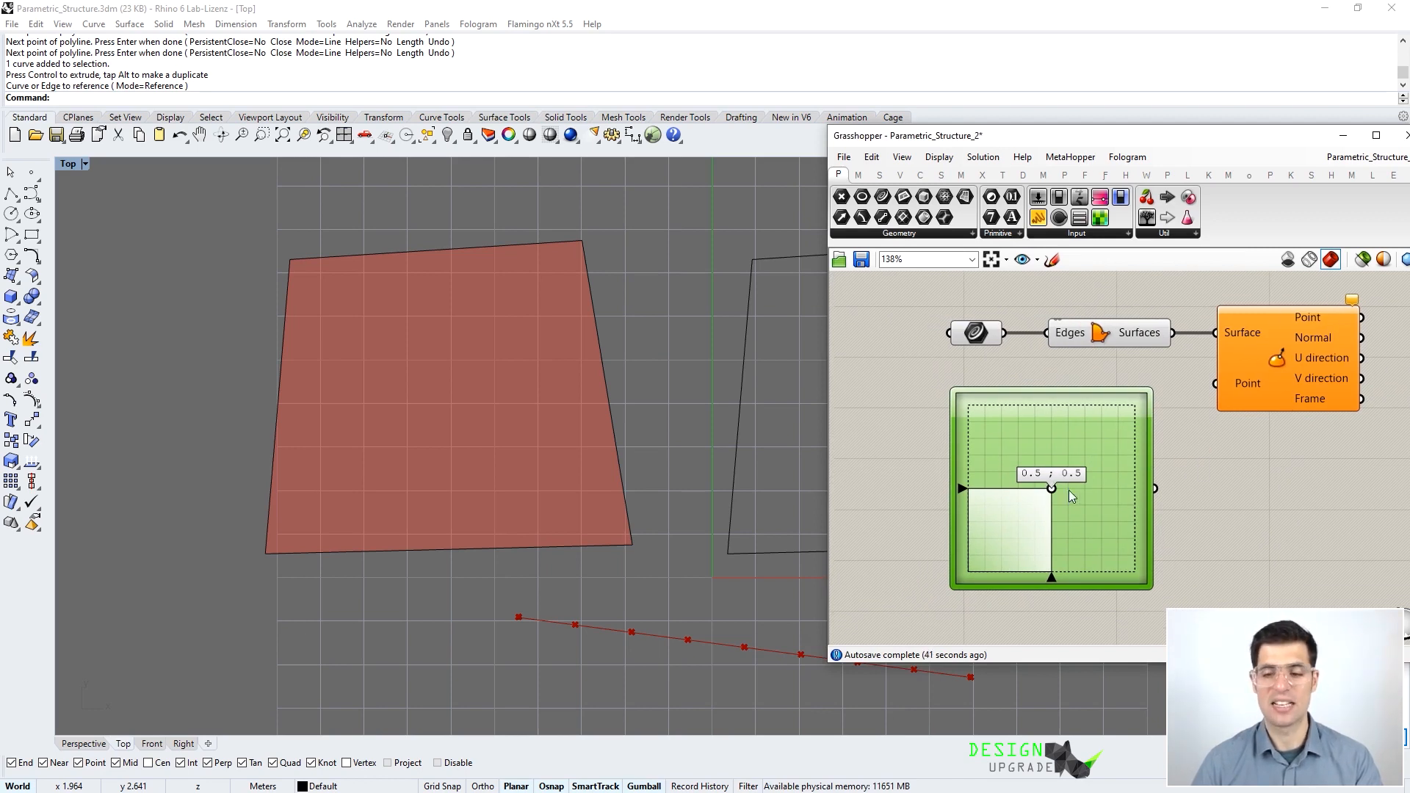
pyautogui.moveTo(1051, 488)
pyautogui.mouseDown()
pyautogui.moveTo(1011, 520)
pyautogui.moveTo(1012, 411)
pyautogui.moveTo(1038, 522)
pyautogui.moveTo(963, 574)
pyautogui.moveTo(1147, 408)
pyautogui.moveTo(1010, 426)
pyautogui.moveTo(1069, 500)
pyautogui.moveTo(1099, 459)
pyautogui.moveTo(1046, 440)
pyautogui.moveTo(1025, 470)
pyautogui.moveTo(1036, 474)
pyautogui.mouseUp()
pyautogui.click(1191, 447)
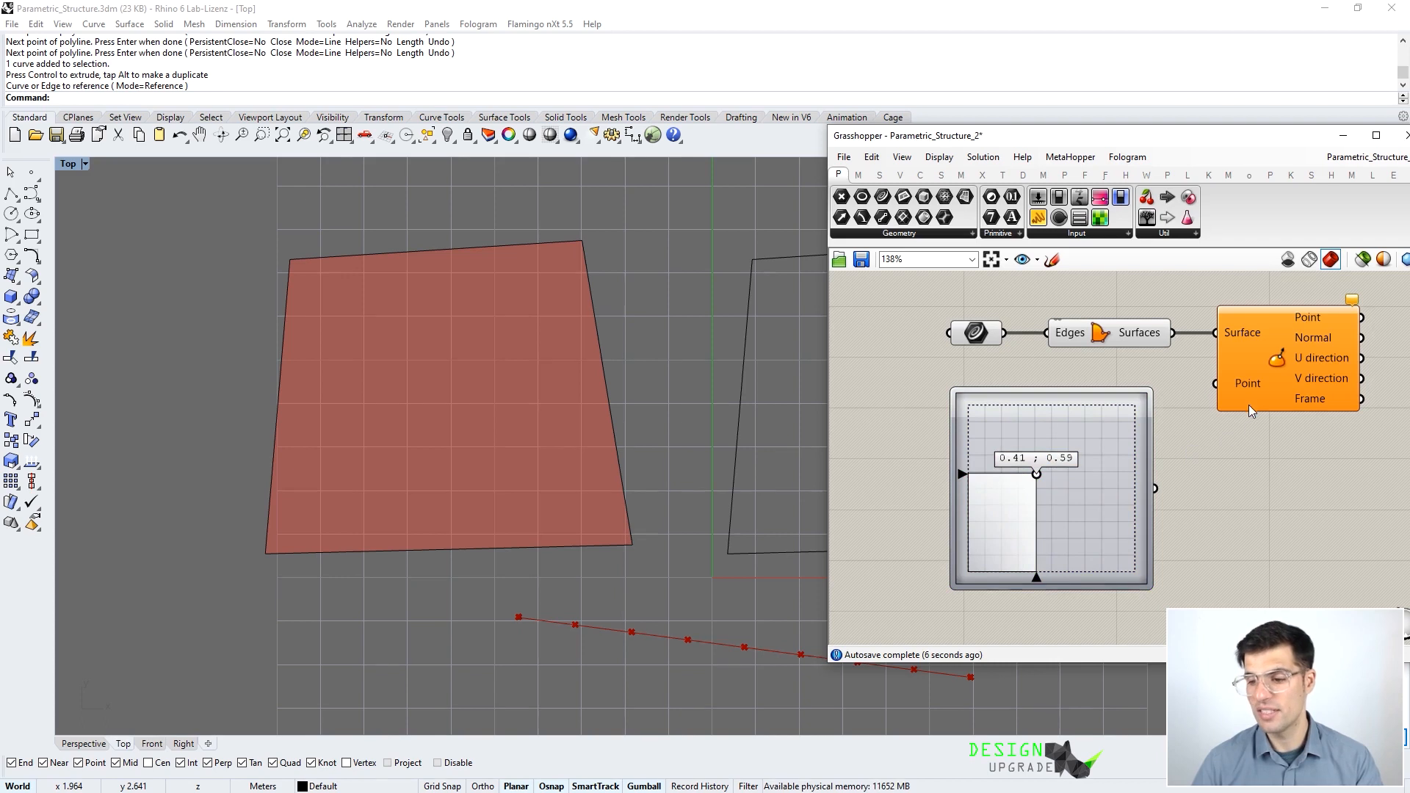
# - Wire the MD Slider into Evaluate Surface's Point input, setting it to 0.54 ; 0.36
pyautogui.moveTo(1250, 389)
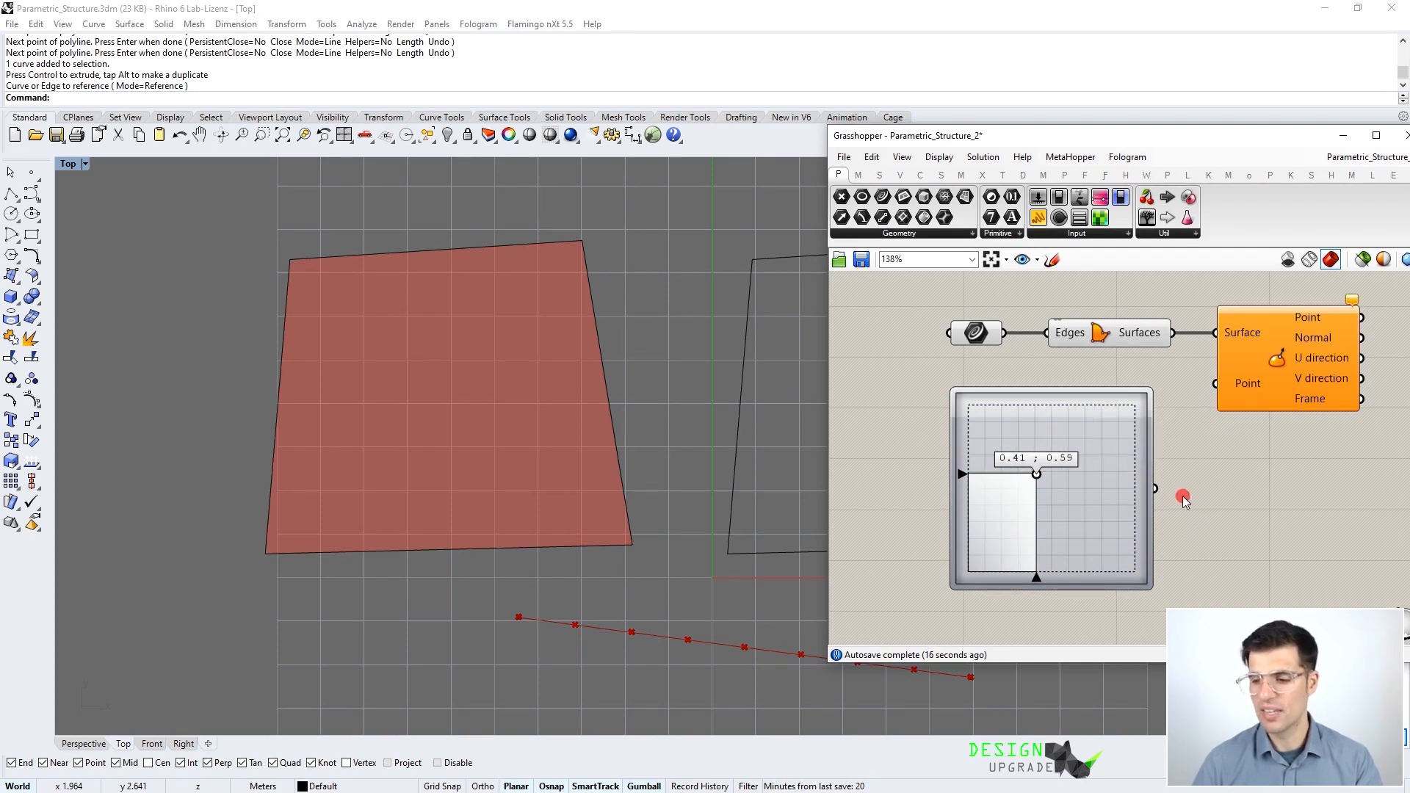
pyautogui.moveTo(1183, 499); pyautogui.dragTo(1170, 495, button='right')
pyautogui.moveTo(1142, 483); pyautogui.dragTo(1199, 383)
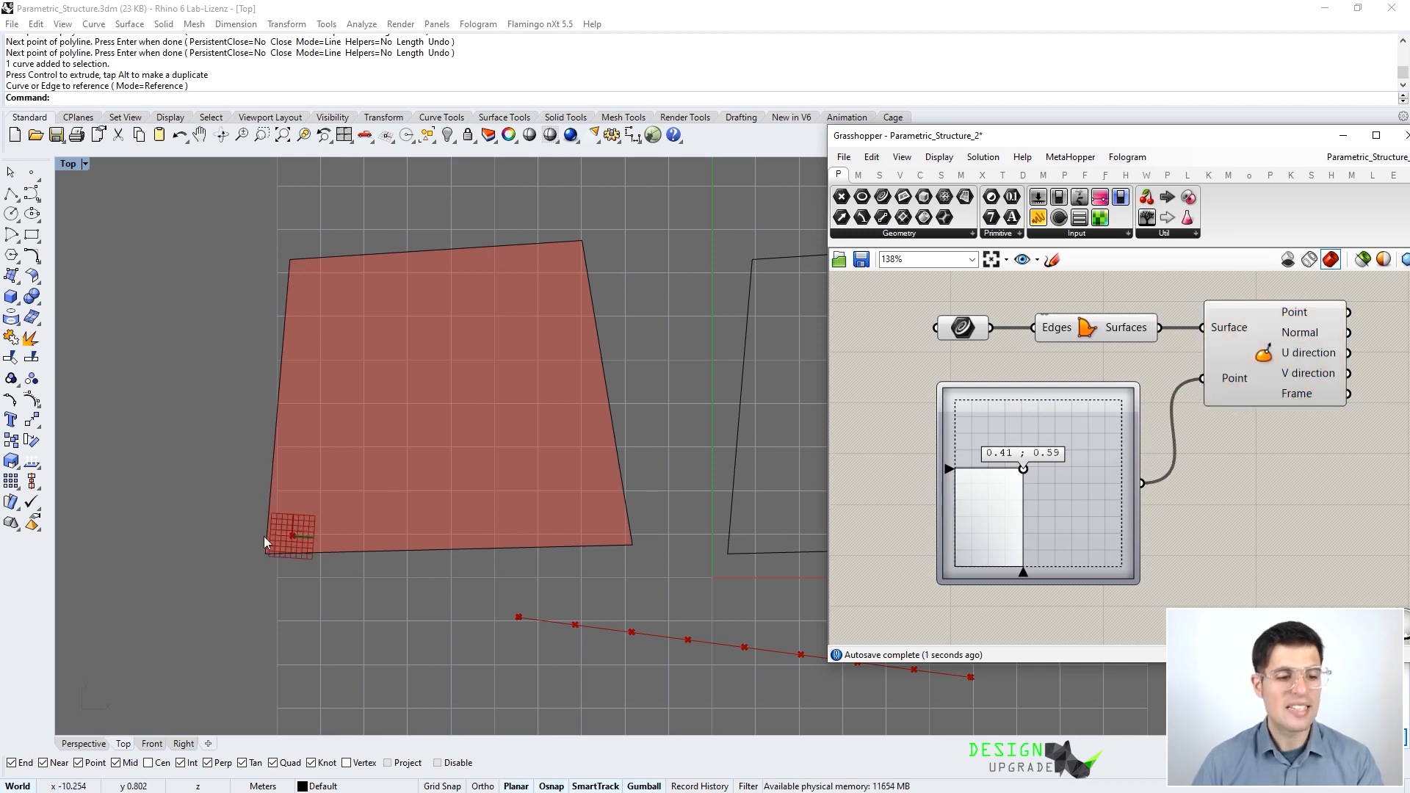
pyautogui.moveTo(1029, 468); pyautogui.dragTo(1050, 509)
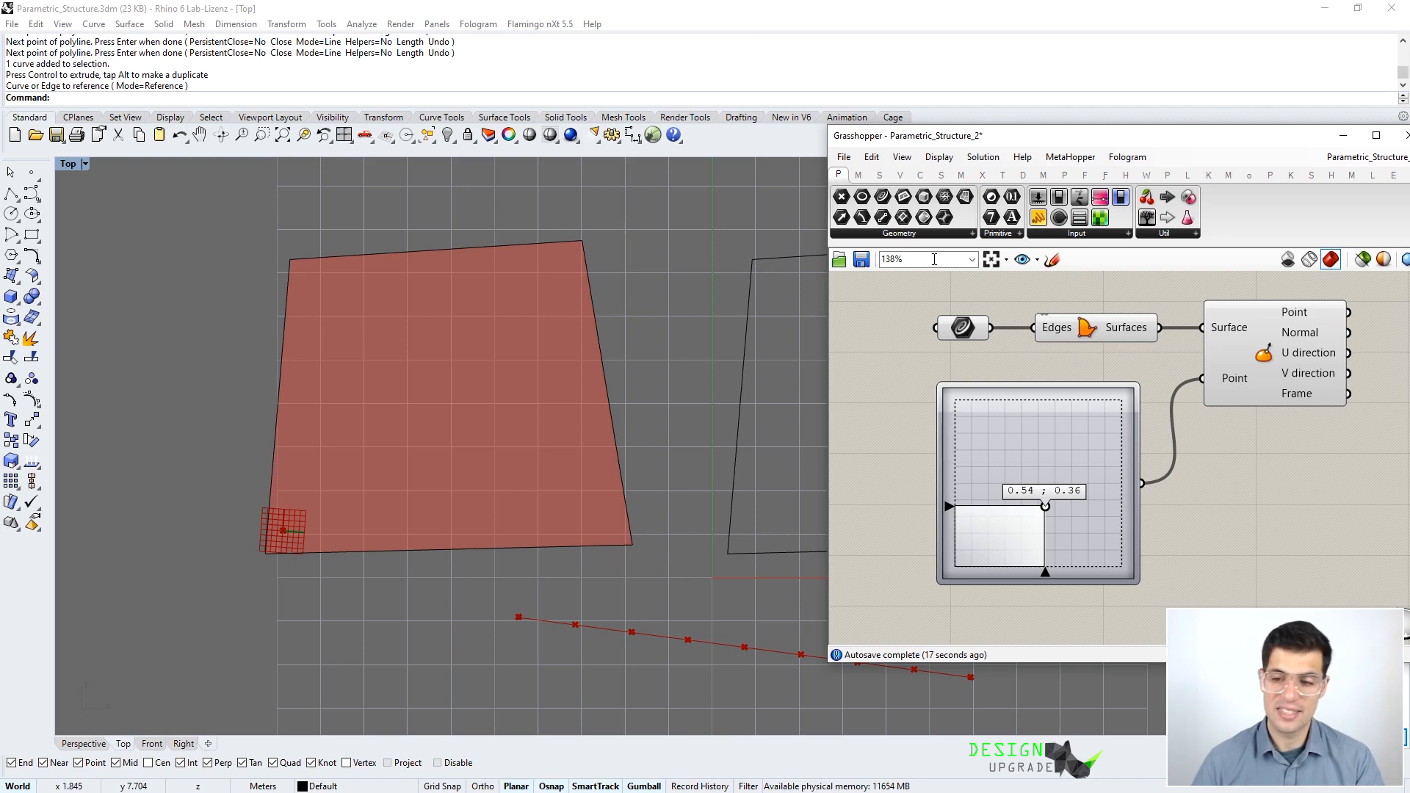
# - Reparameterize Evaluate Surface's Surface input so the test point lands inside the surface
pyautogui.rightClick(1235, 331)
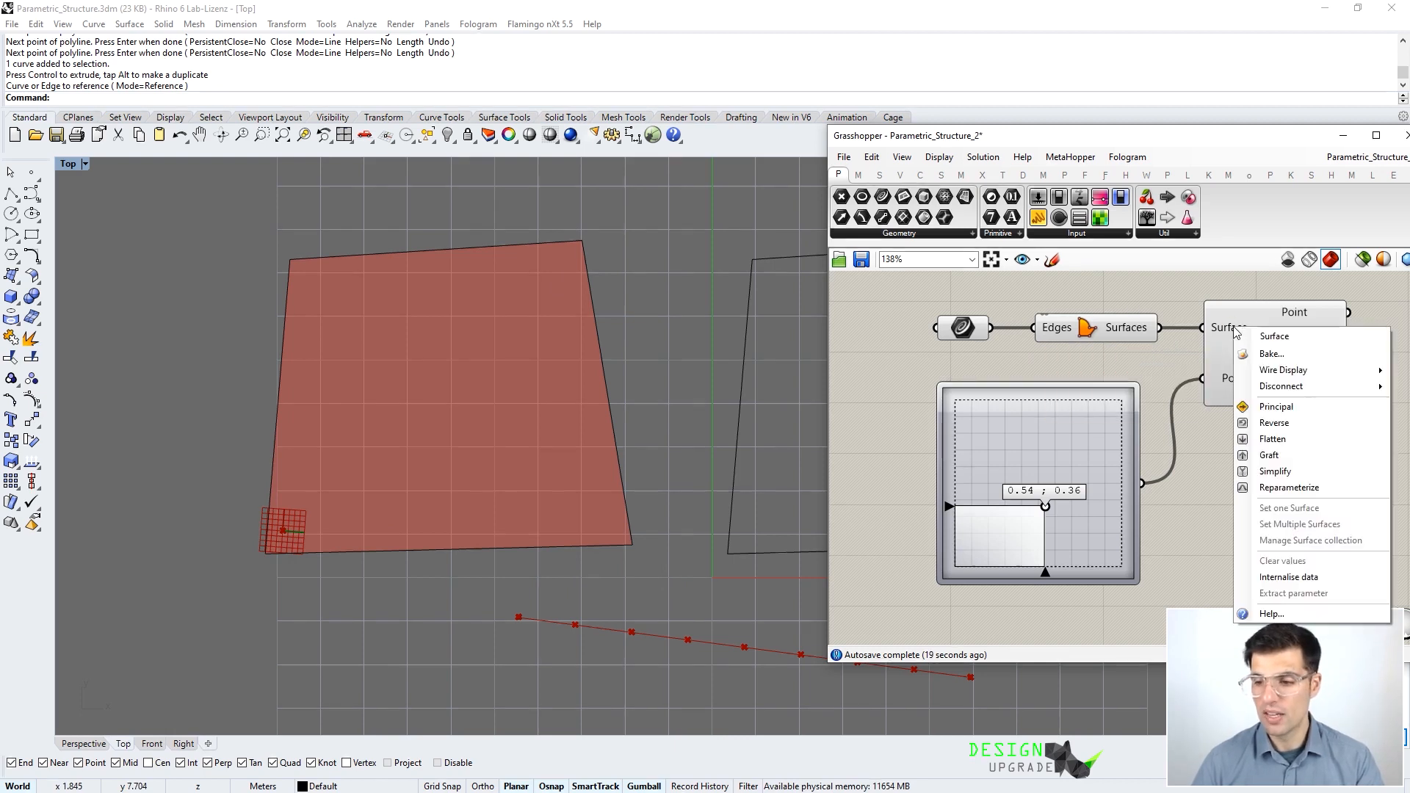
pyautogui.click(1292, 488)
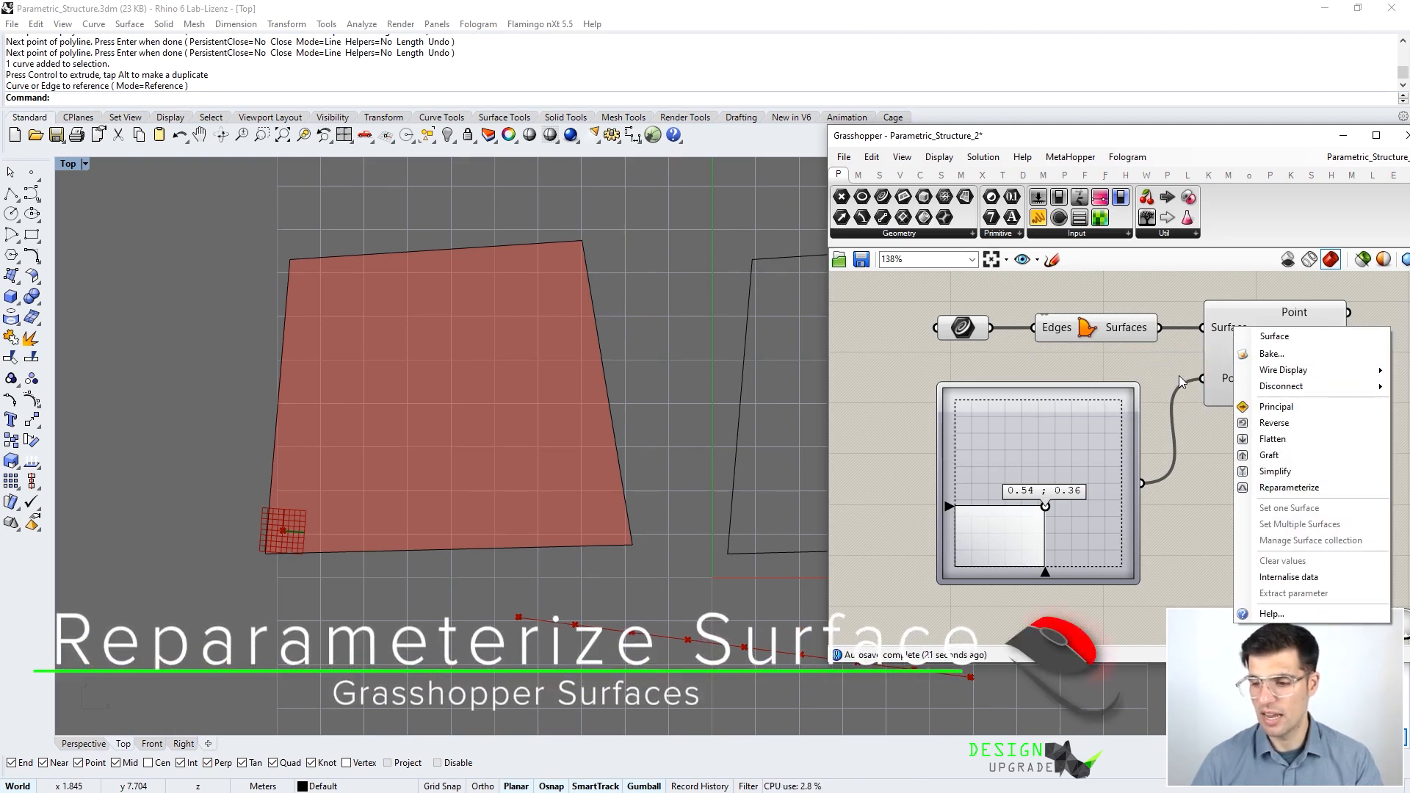
pyautogui.rightClick(1228, 329)
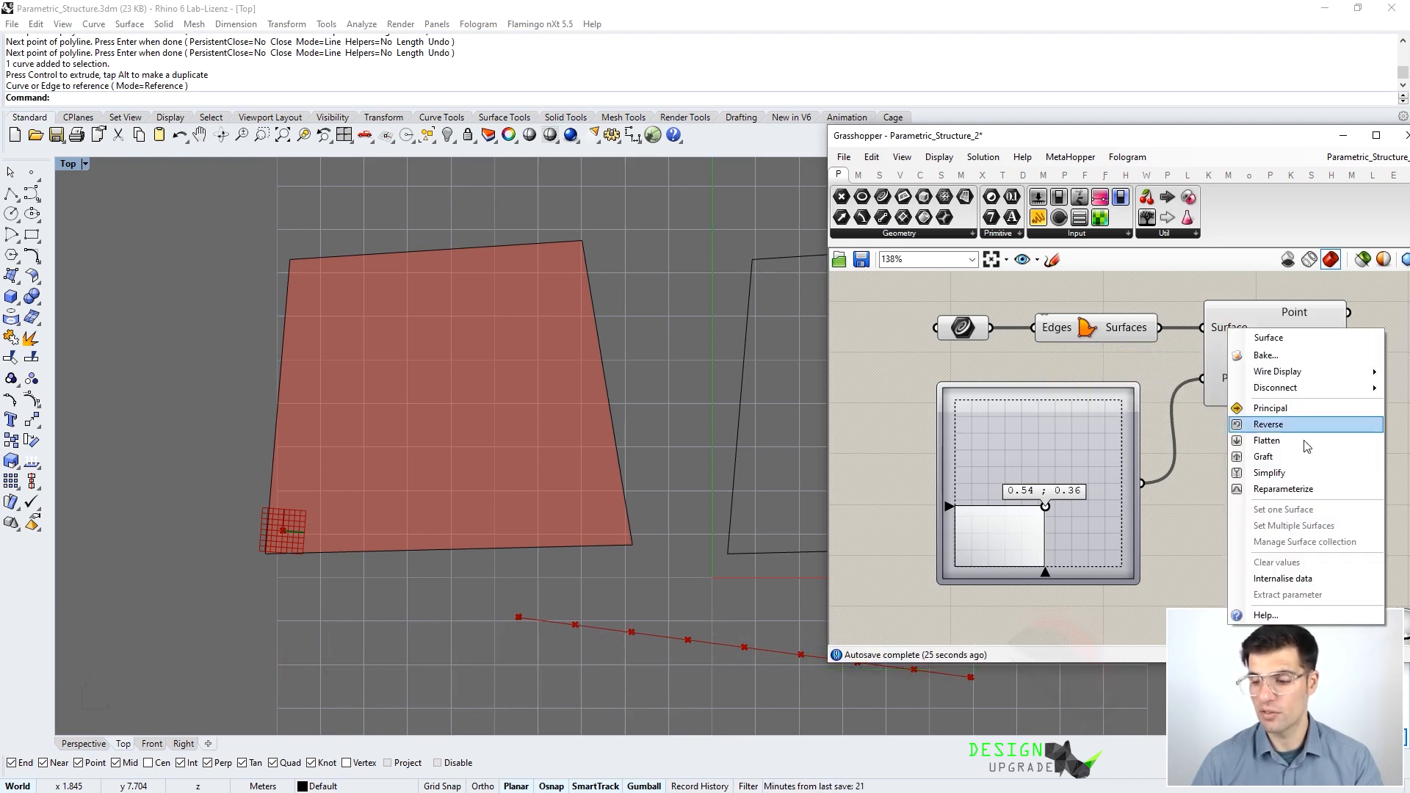
pyautogui.click(1304, 495)
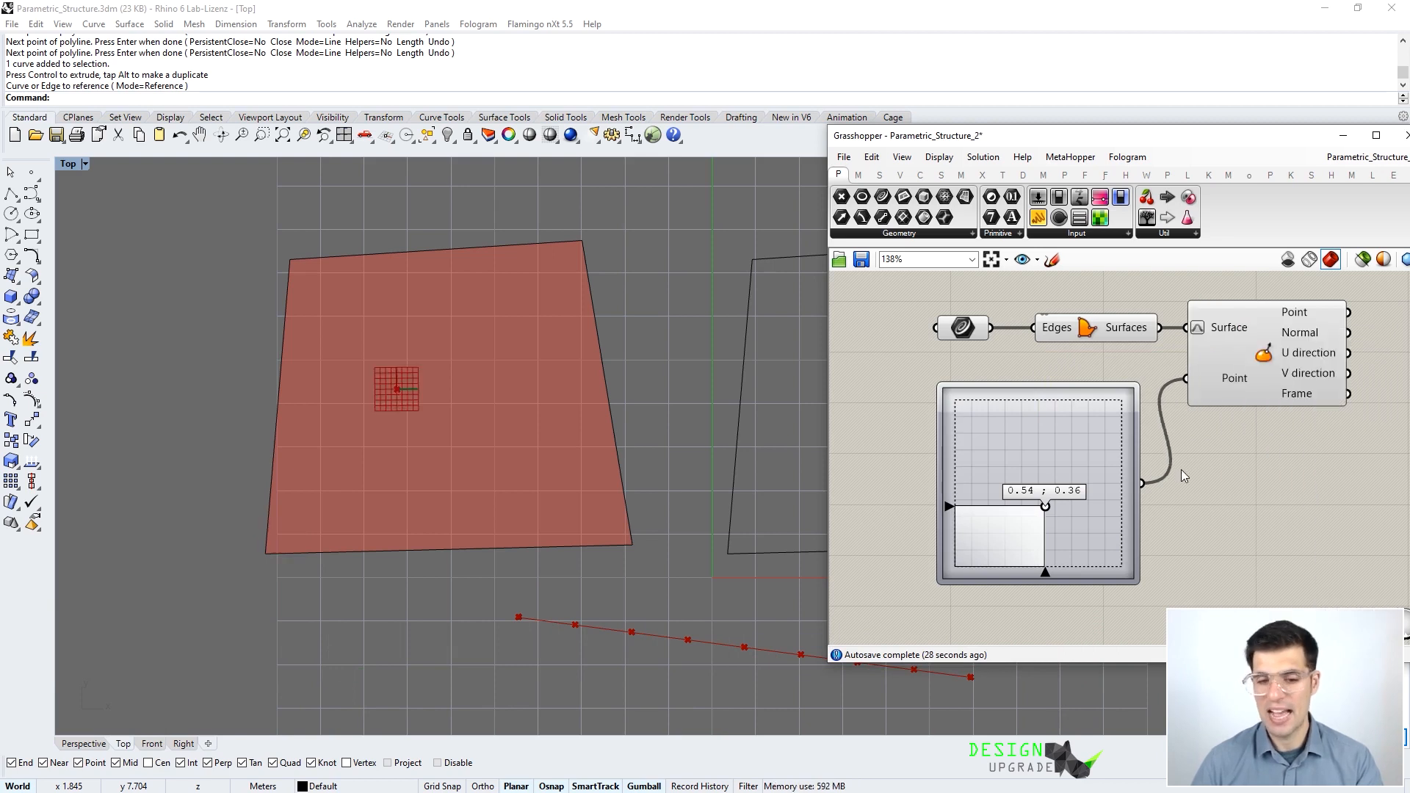
# - Sweep the MD Slider point over the surface's corners and edges, ending at 0.52 ; 0.56
pyautogui.moveTo(1046, 507); pyautogui.dragTo(1060, 400)
pyautogui.moveTo(1037, 333); pyautogui.dragTo(958, 575)
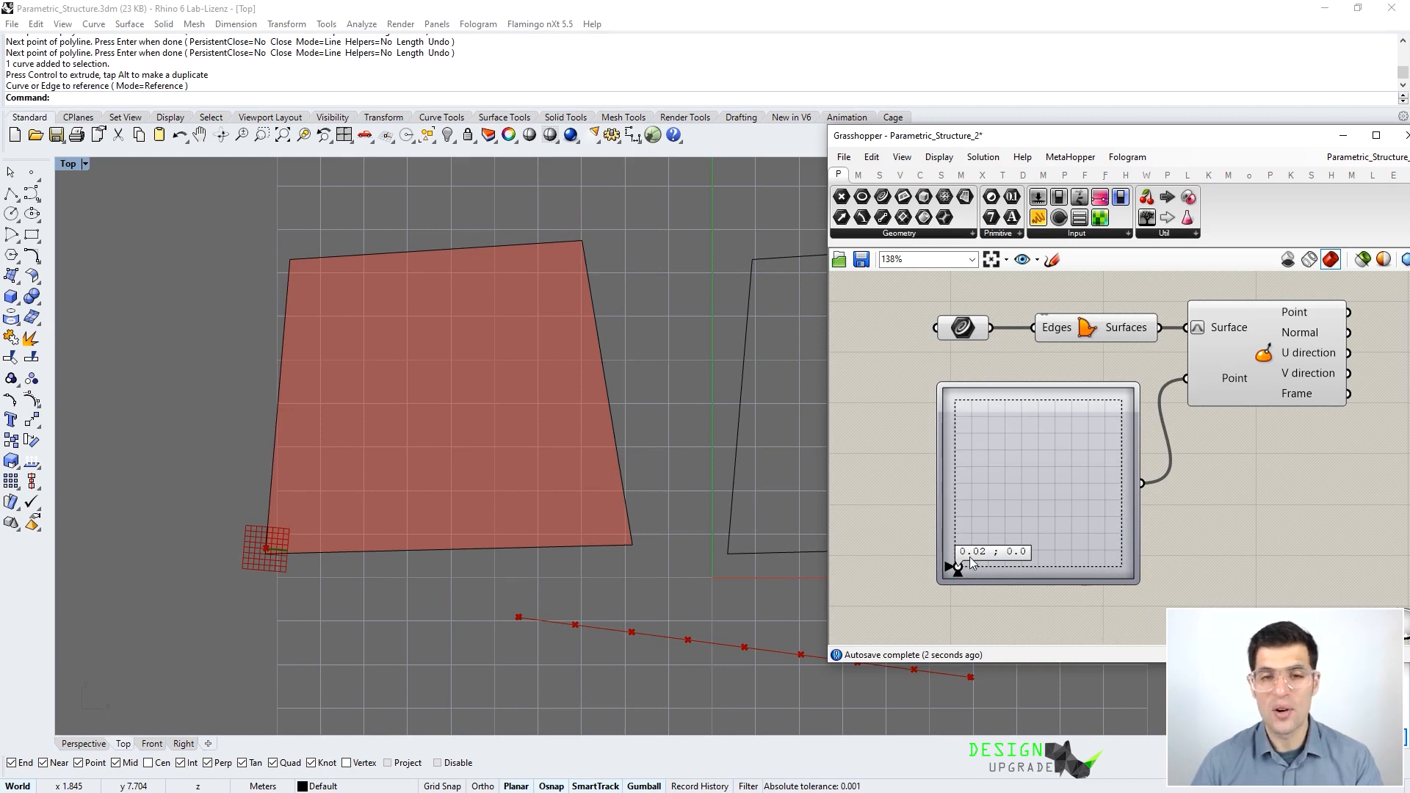
pyautogui.moveTo(958, 573); pyautogui.dragTo(1003, 577)
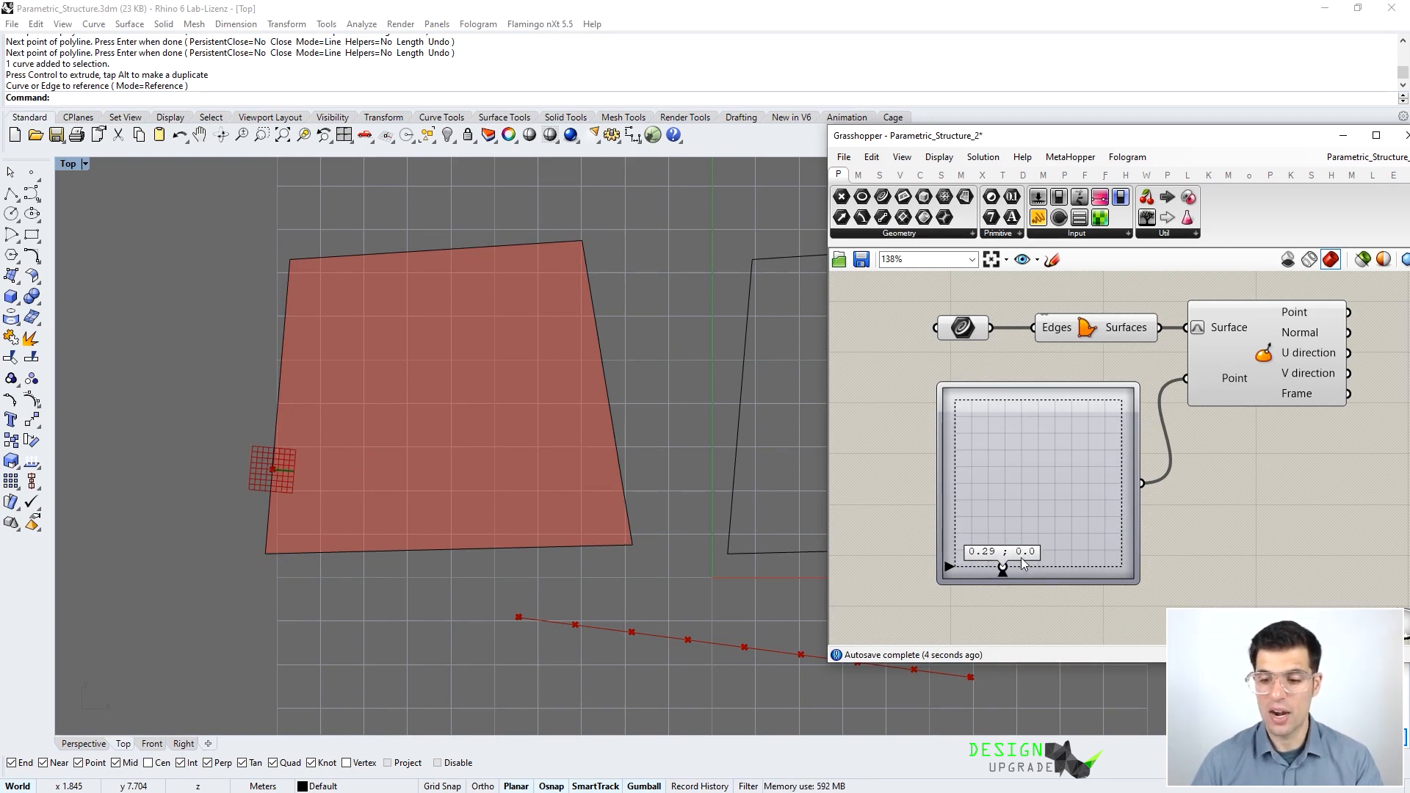
pyautogui.moveTo(1003, 571); pyautogui.dragTo(1152, 585)
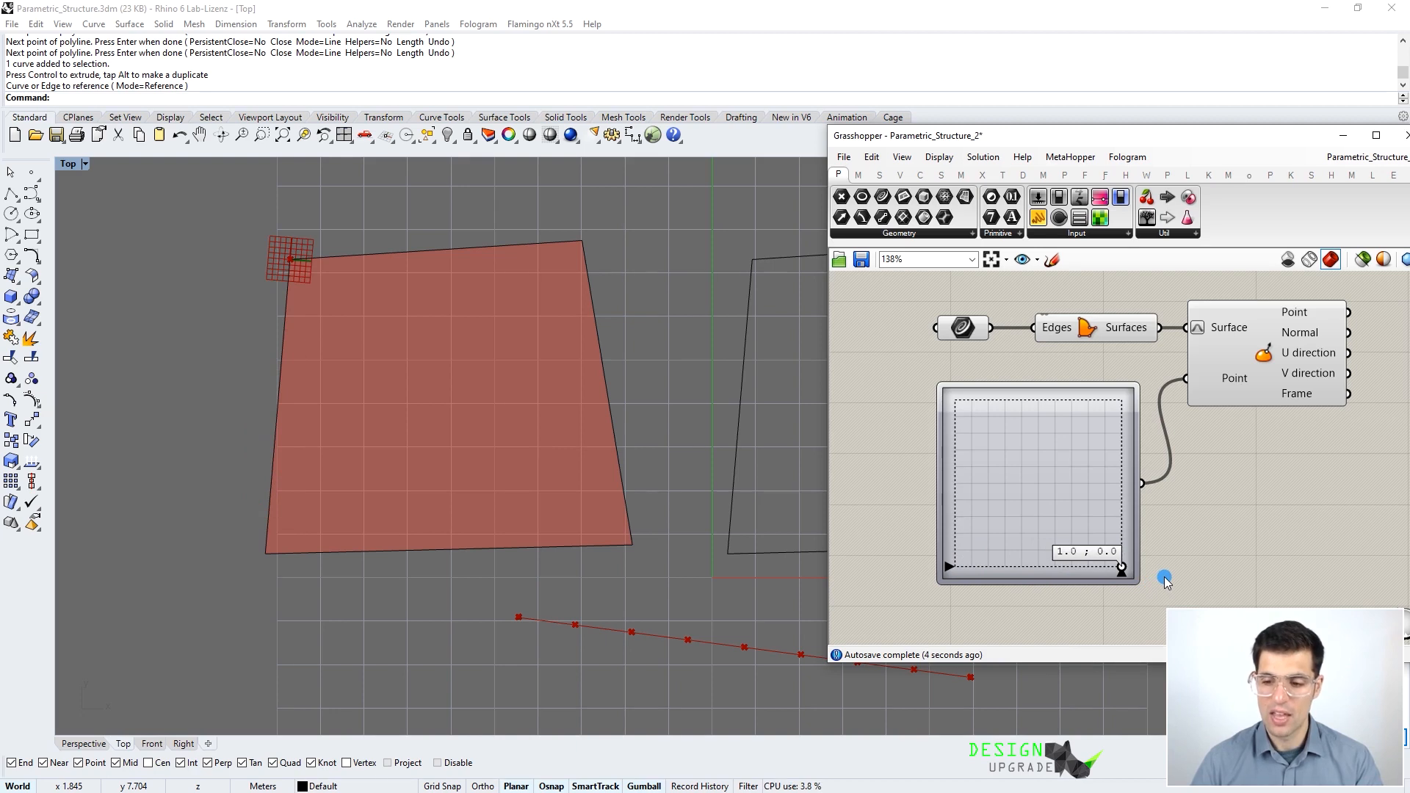
pyautogui.moveTo(1173, 575); pyautogui.dragTo(1038, 606)
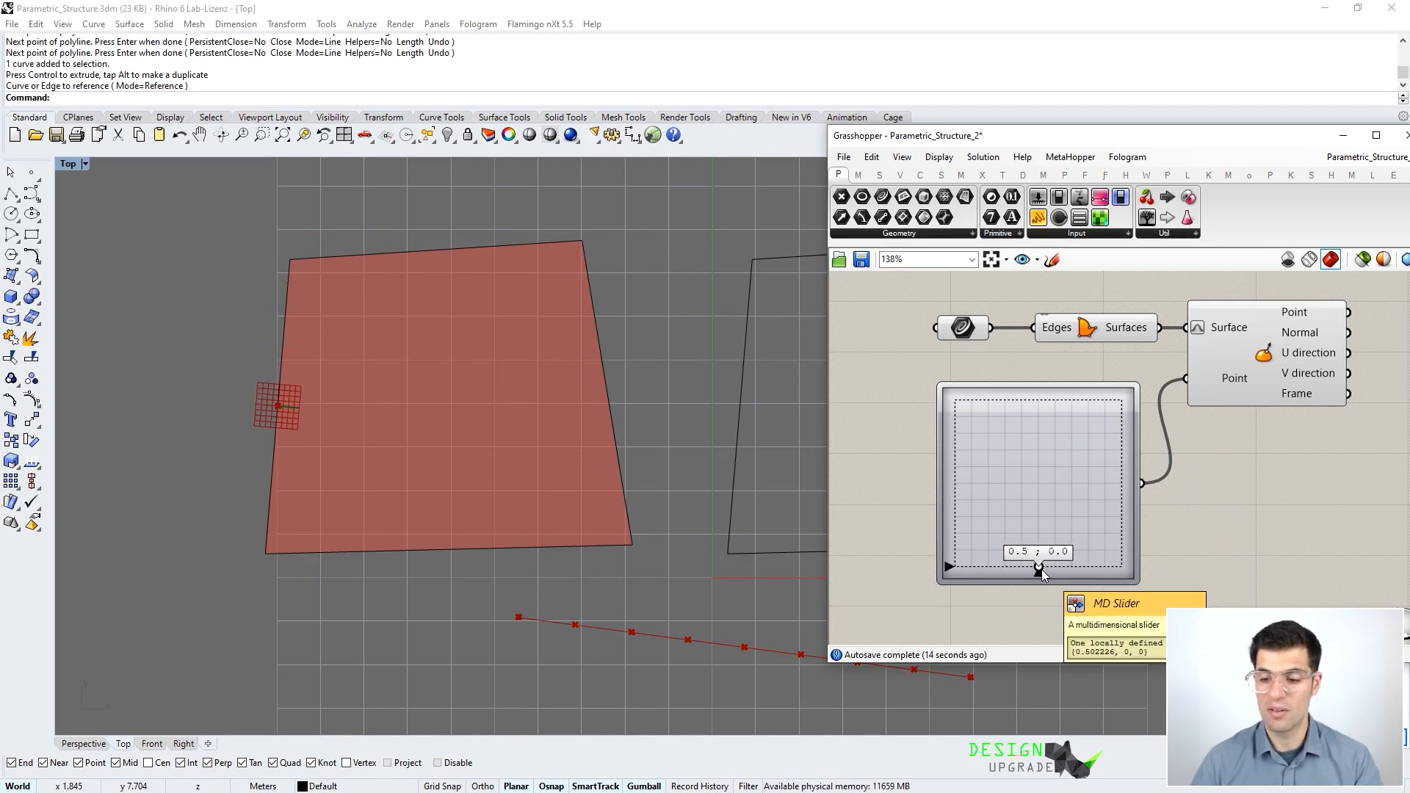
pyautogui.moveTo(1038, 569); pyautogui.dragTo(1031, 401)
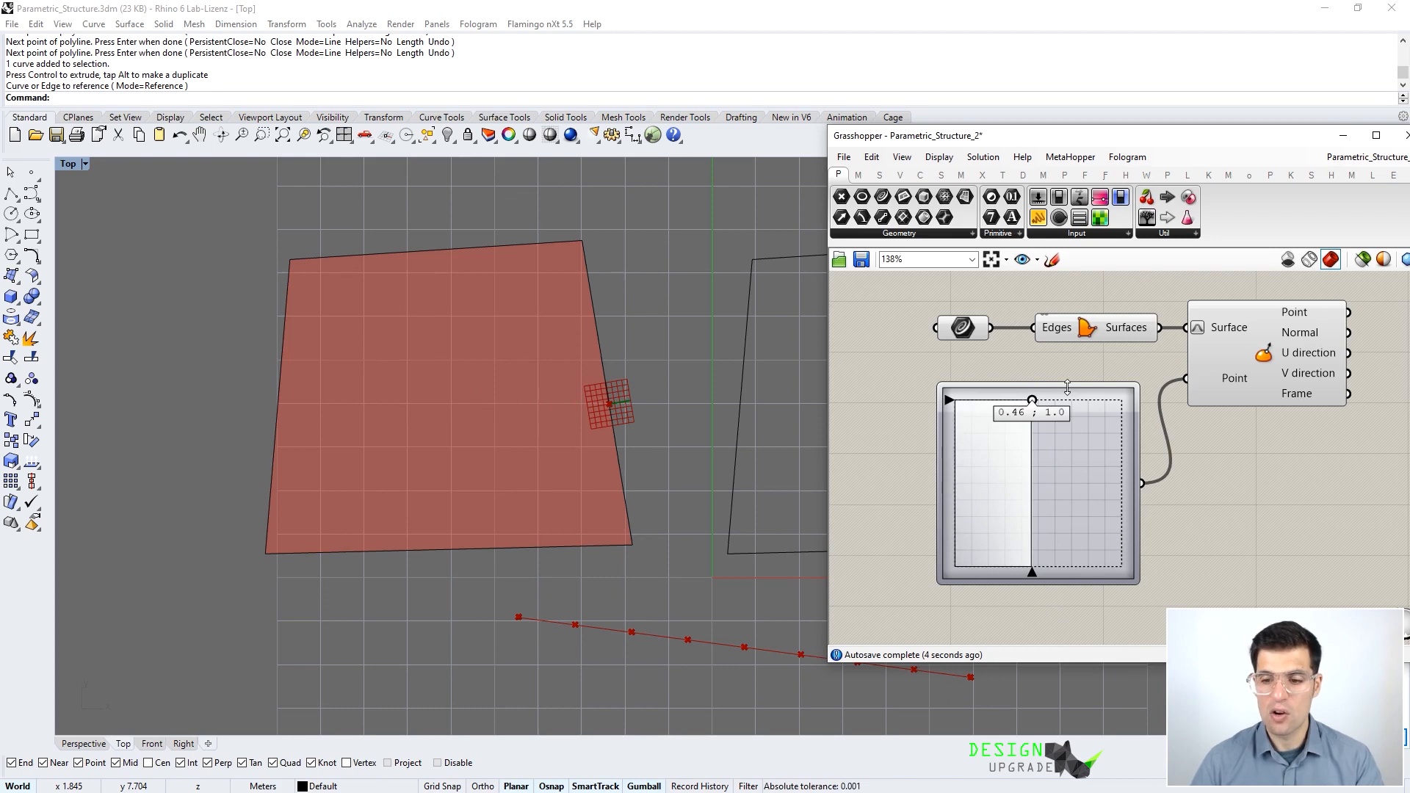
pyautogui.moveTo(1241, 383)
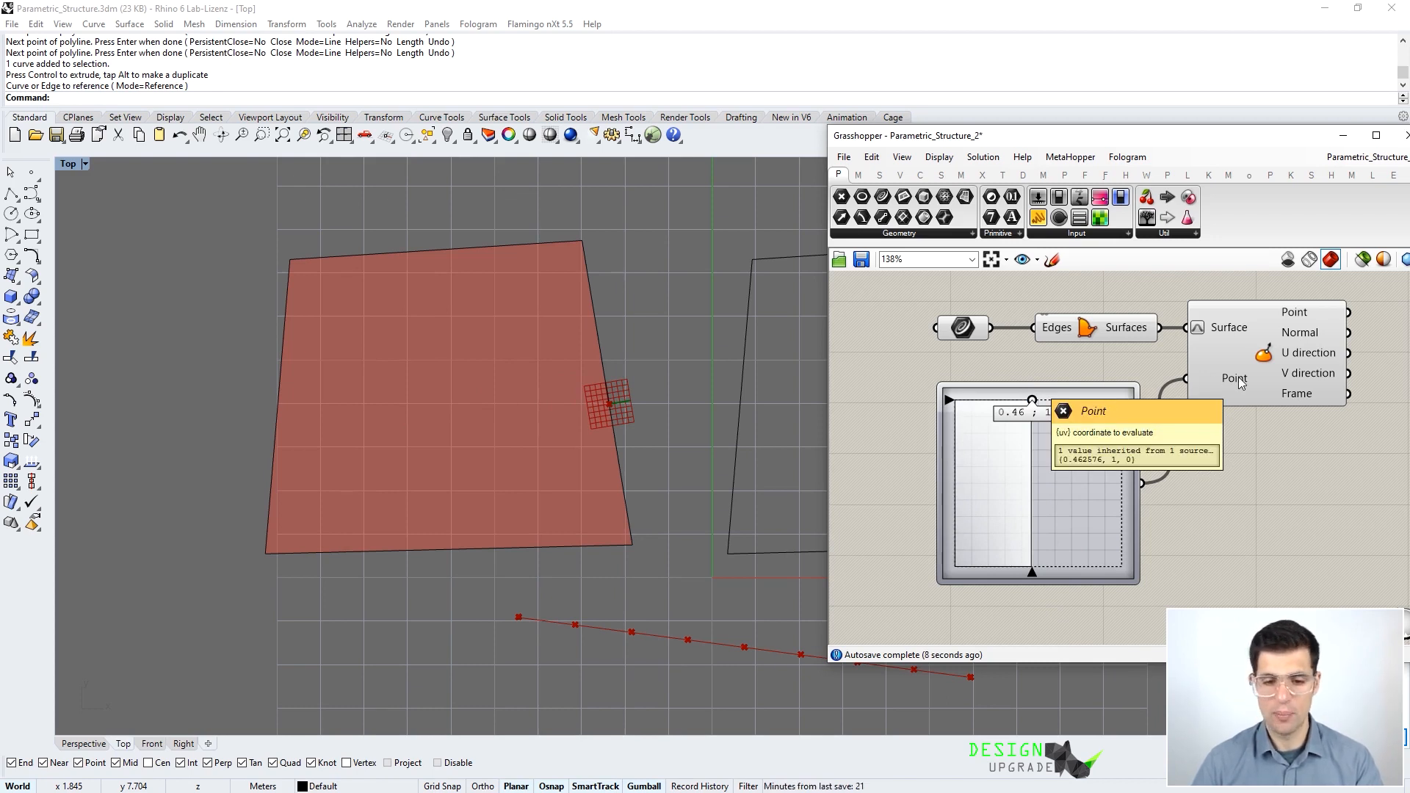
pyautogui.moveTo(1032, 402); pyautogui.dragTo(1042, 473)
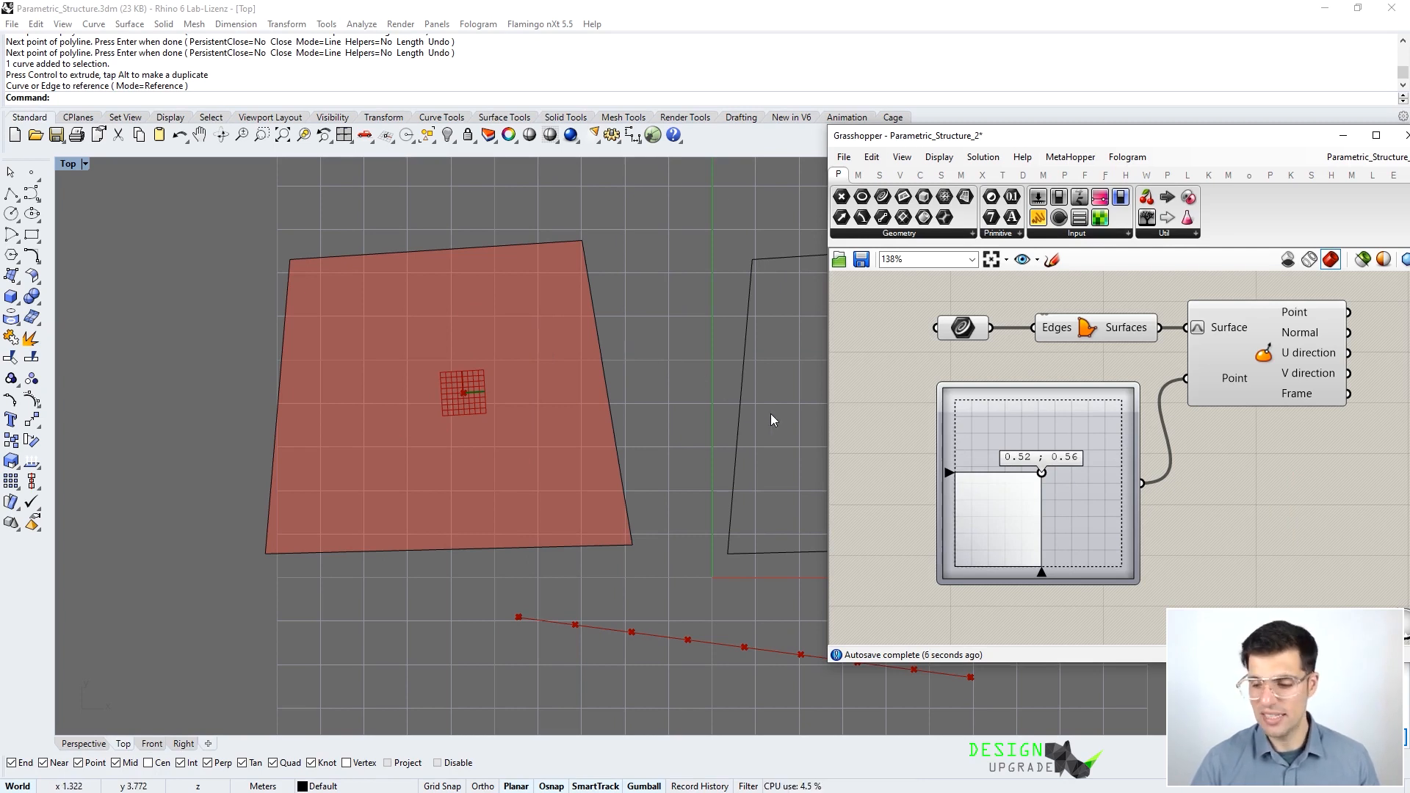
pyautogui.moveTo(791, 393); pyautogui.dragTo(404, 400, button='right')
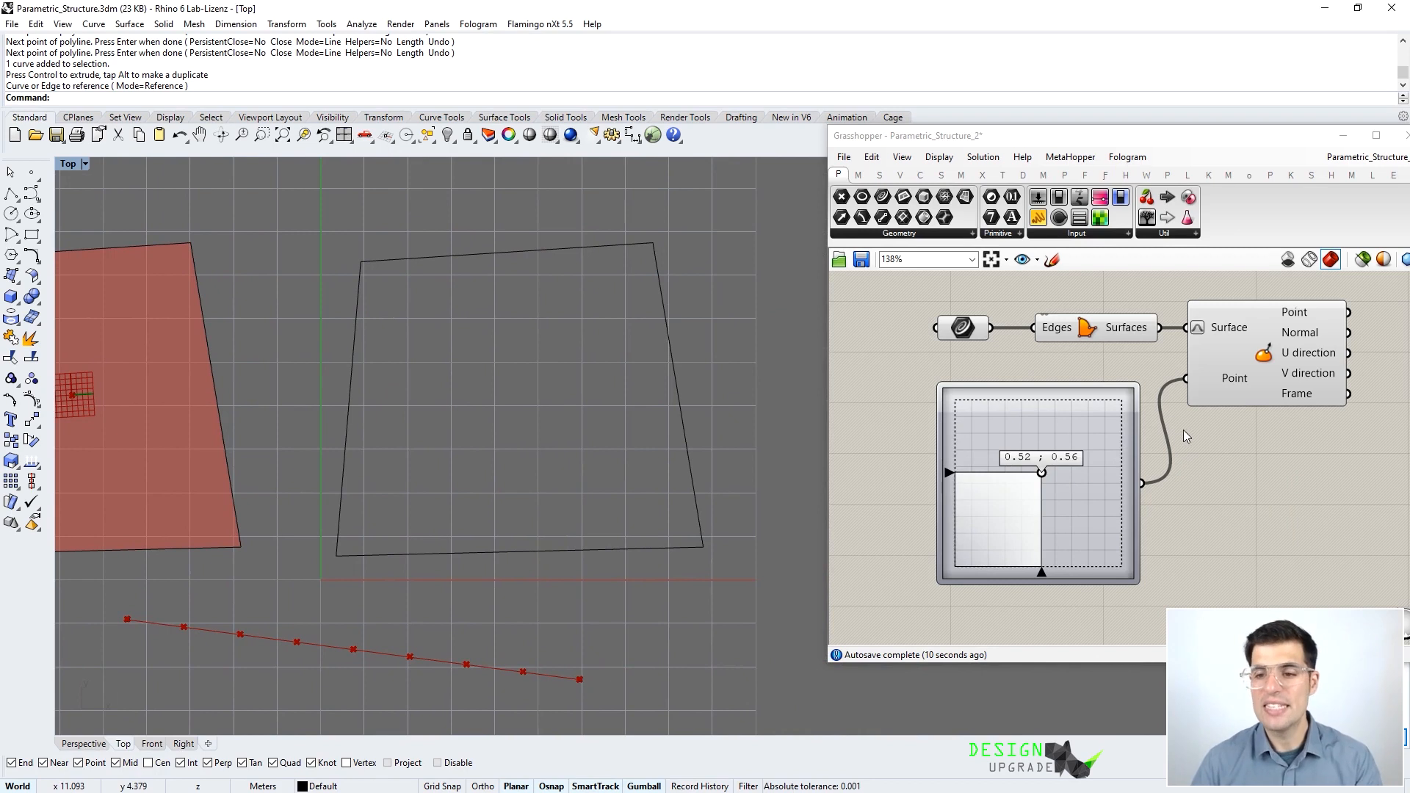
# - Activate the Grasshopper window, show the Mesh tab, and zoom out to free canvas space
pyautogui.click(1234, 490)
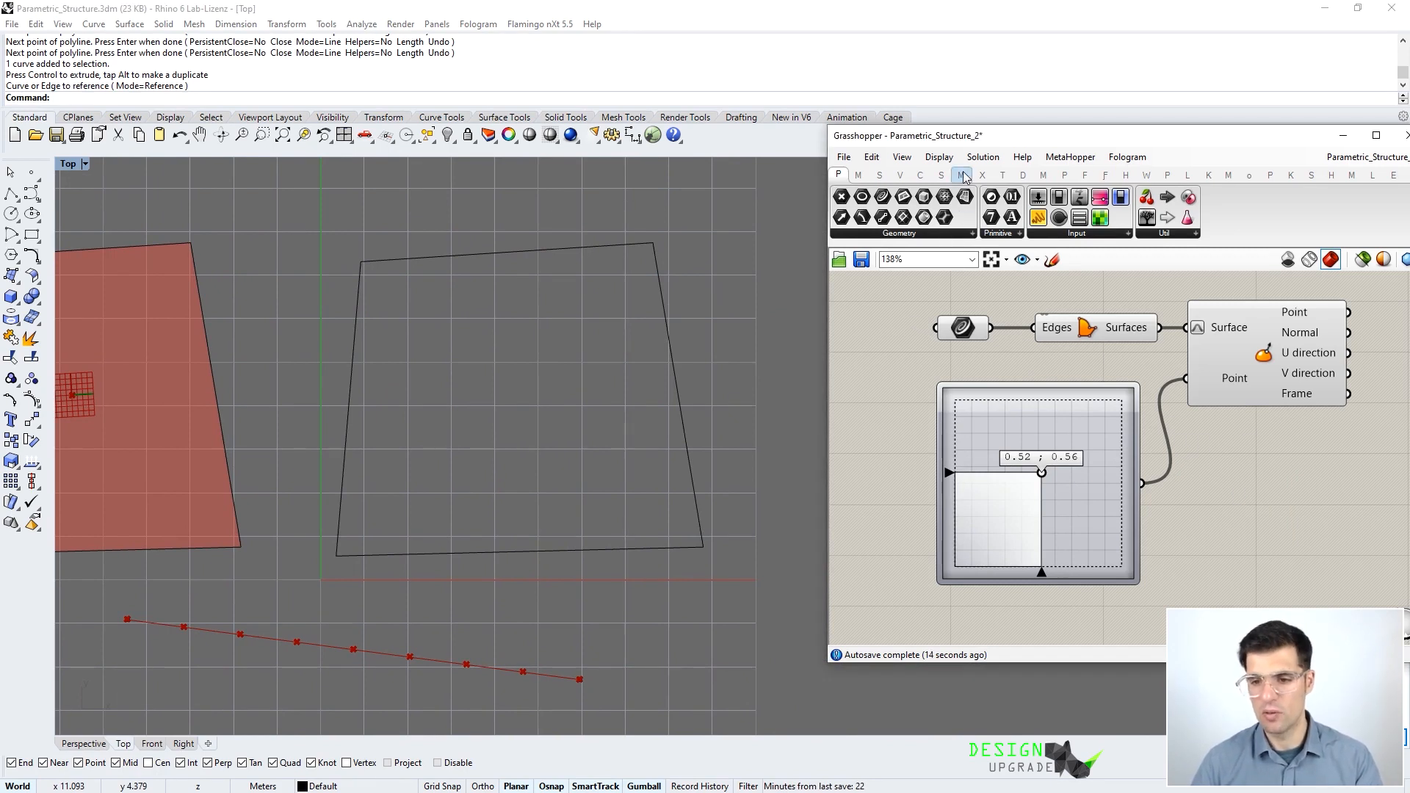
pyautogui.moveTo(964, 177)
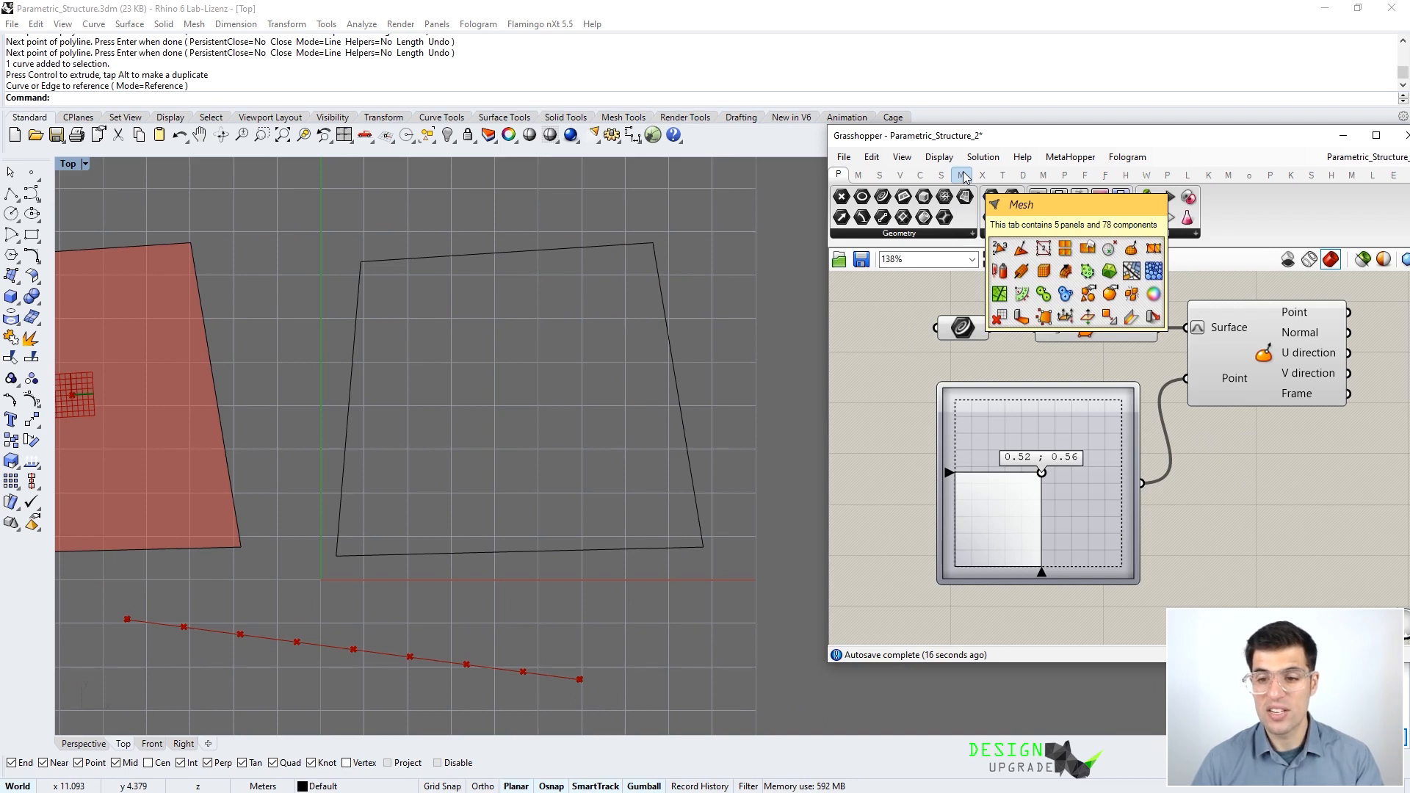
pyautogui.click(962, 176)
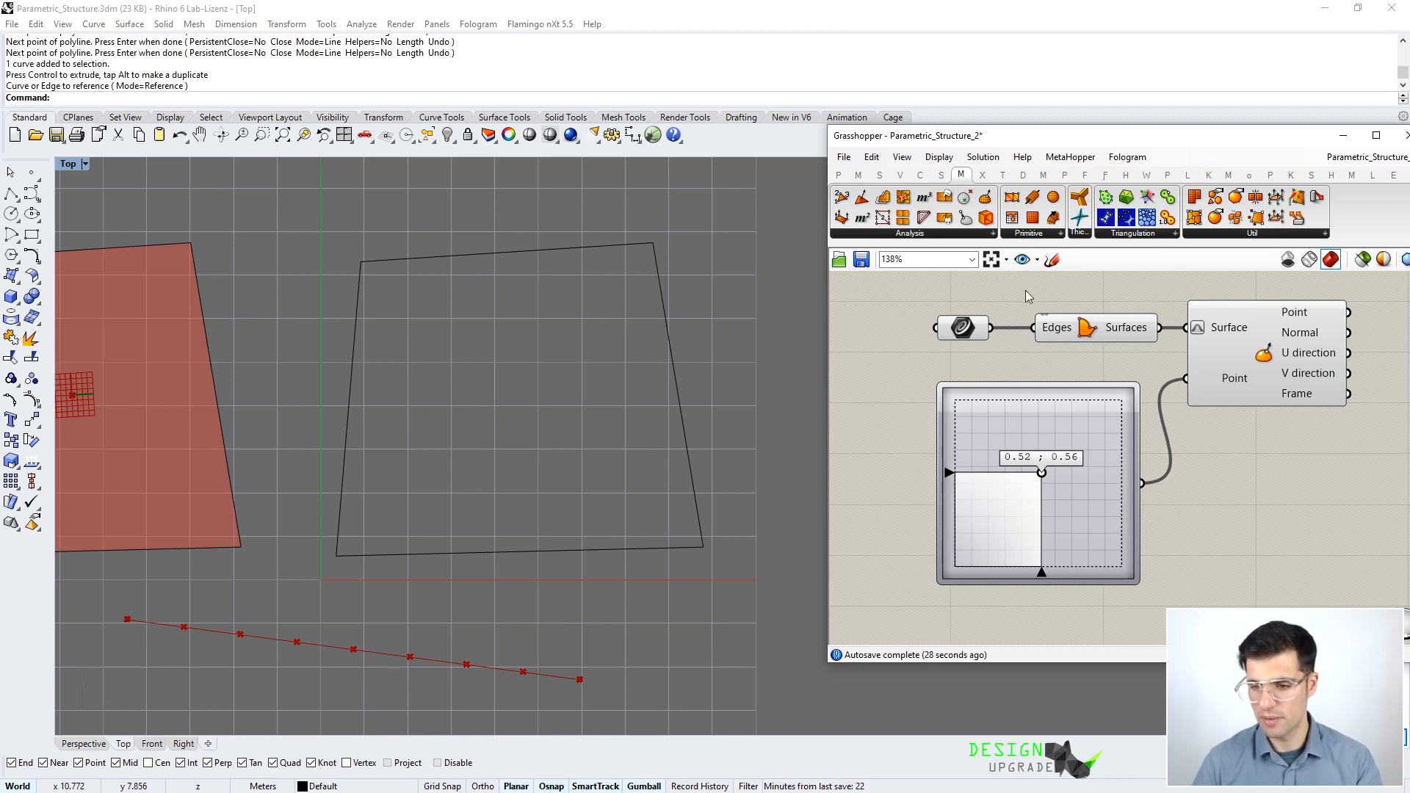
pyautogui.moveTo(1214, 478); pyautogui.dragTo(1157, 584, button='right')
pyautogui.scroll(-3, 1141, 439)
pyautogui.scroll(1, 1005, 395)
pyautogui.scroll(1, 1006, 396)
pyautogui.moveTo(1048, 385); pyautogui.dragTo(1022, 405, button='right')
# - Add a Curve parameter via 'cur' search that references the quadrilateral outline from Rhino
pyautogui.doubleClick(1006, 417)
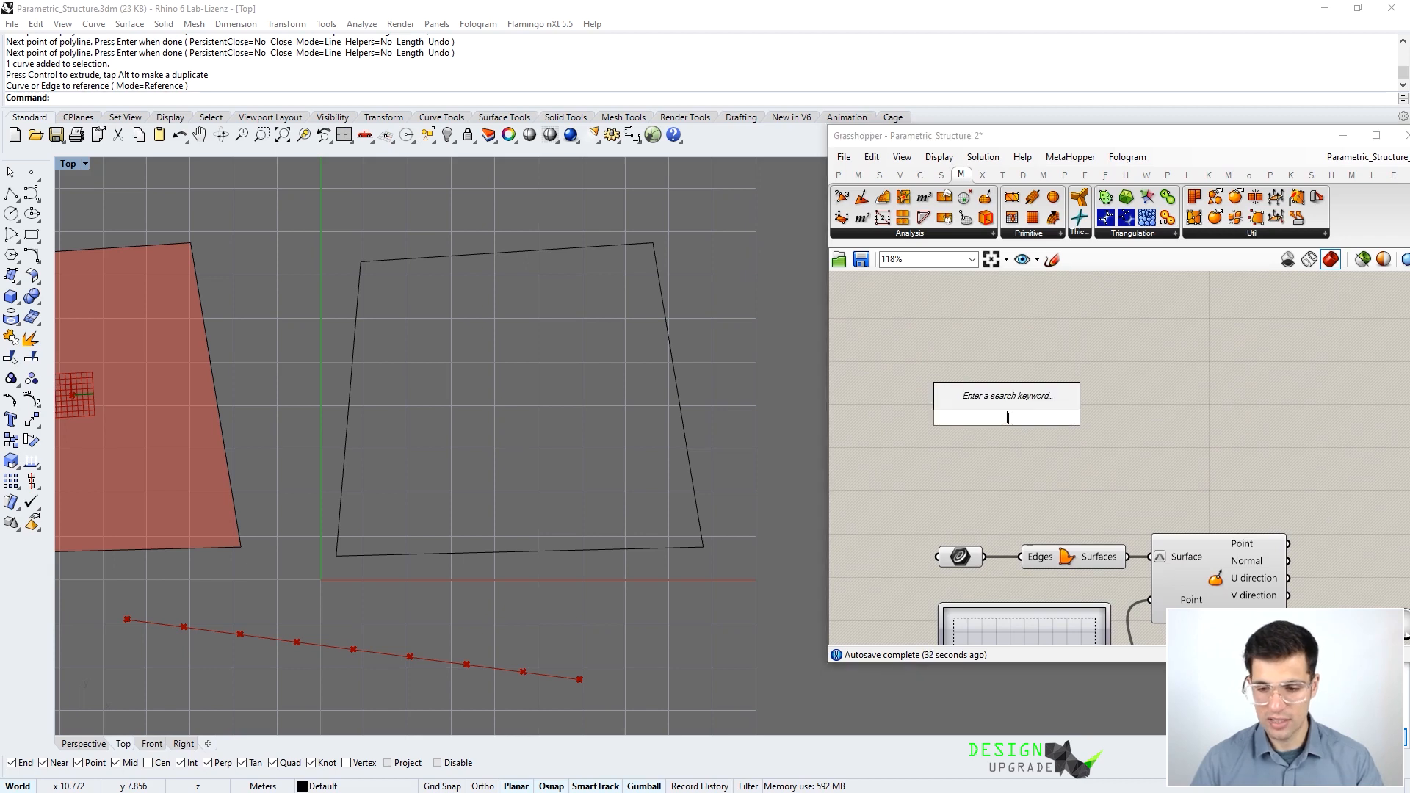
pyautogui.write('cur')
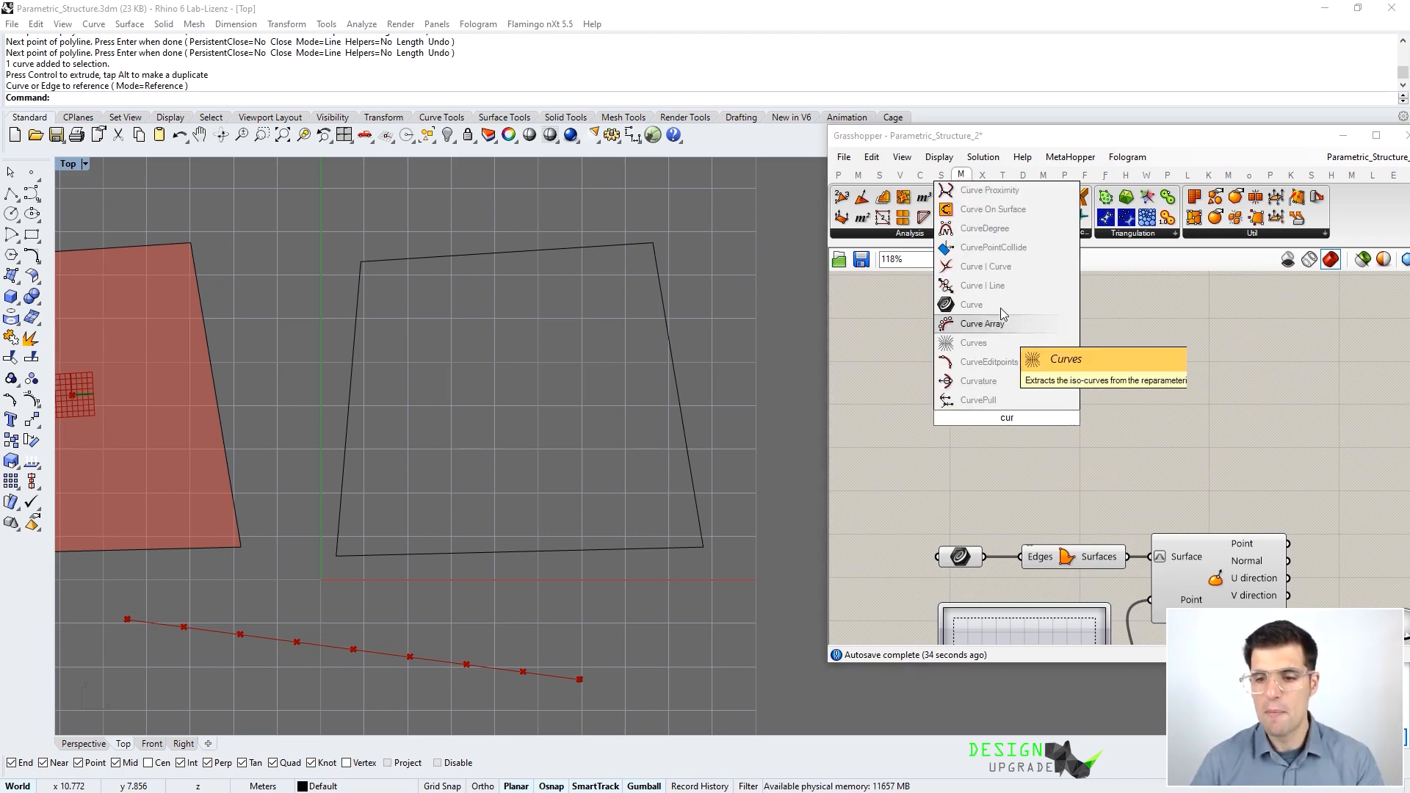
pyautogui.click(999, 309)
pyautogui.rightClick(997, 415)
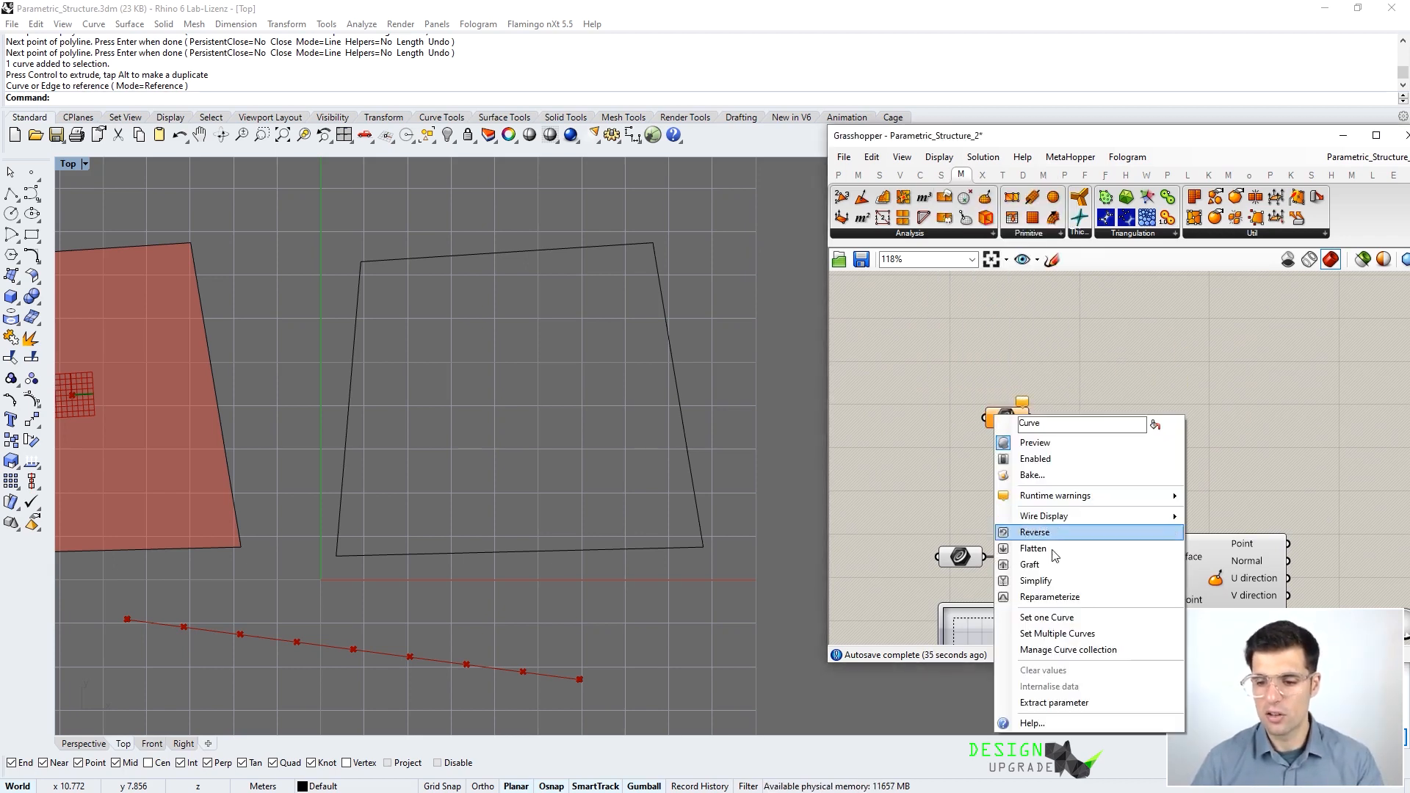
pyautogui.click(1043, 619)
pyautogui.click(649, 547)
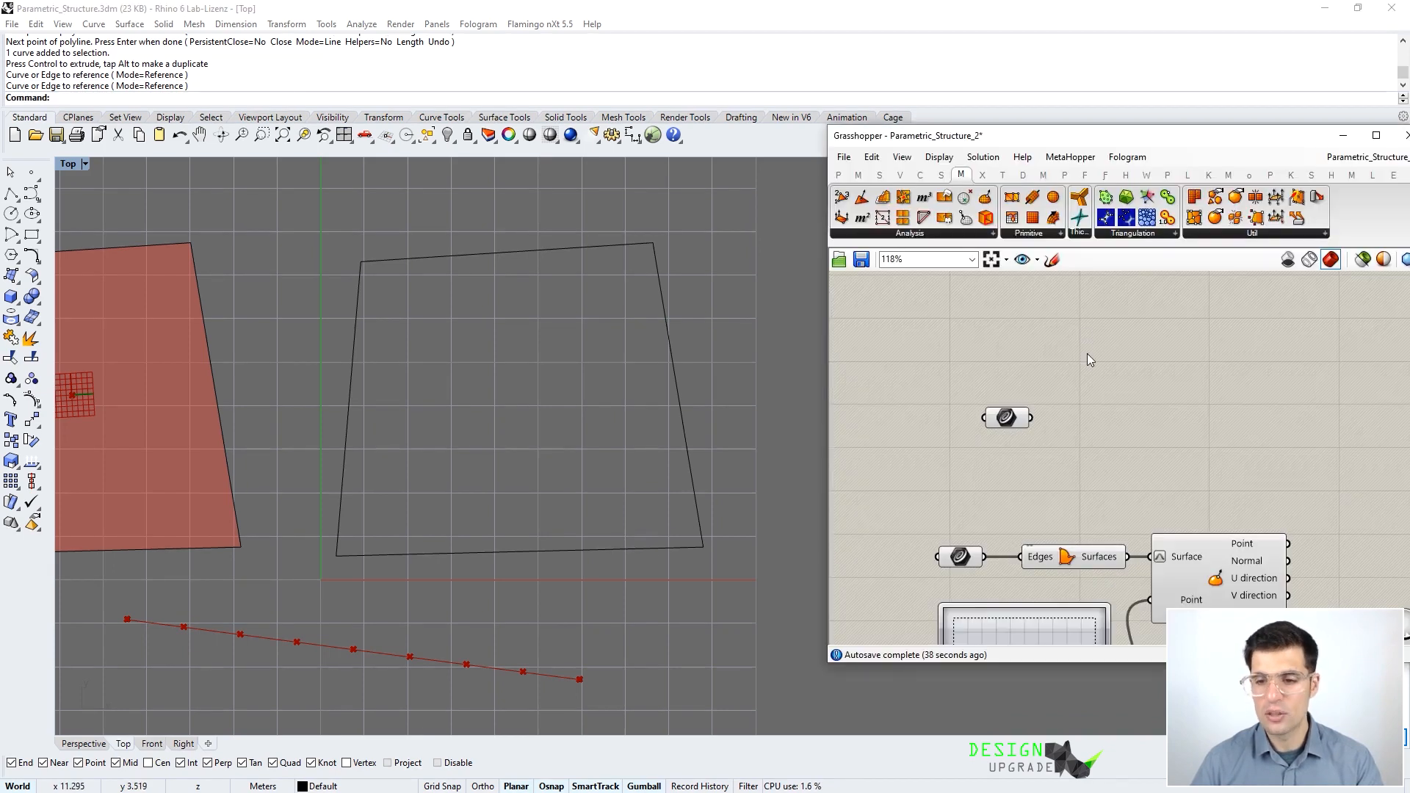
pyautogui.moveTo(1010, 424); pyautogui.dragTo(952, 397)
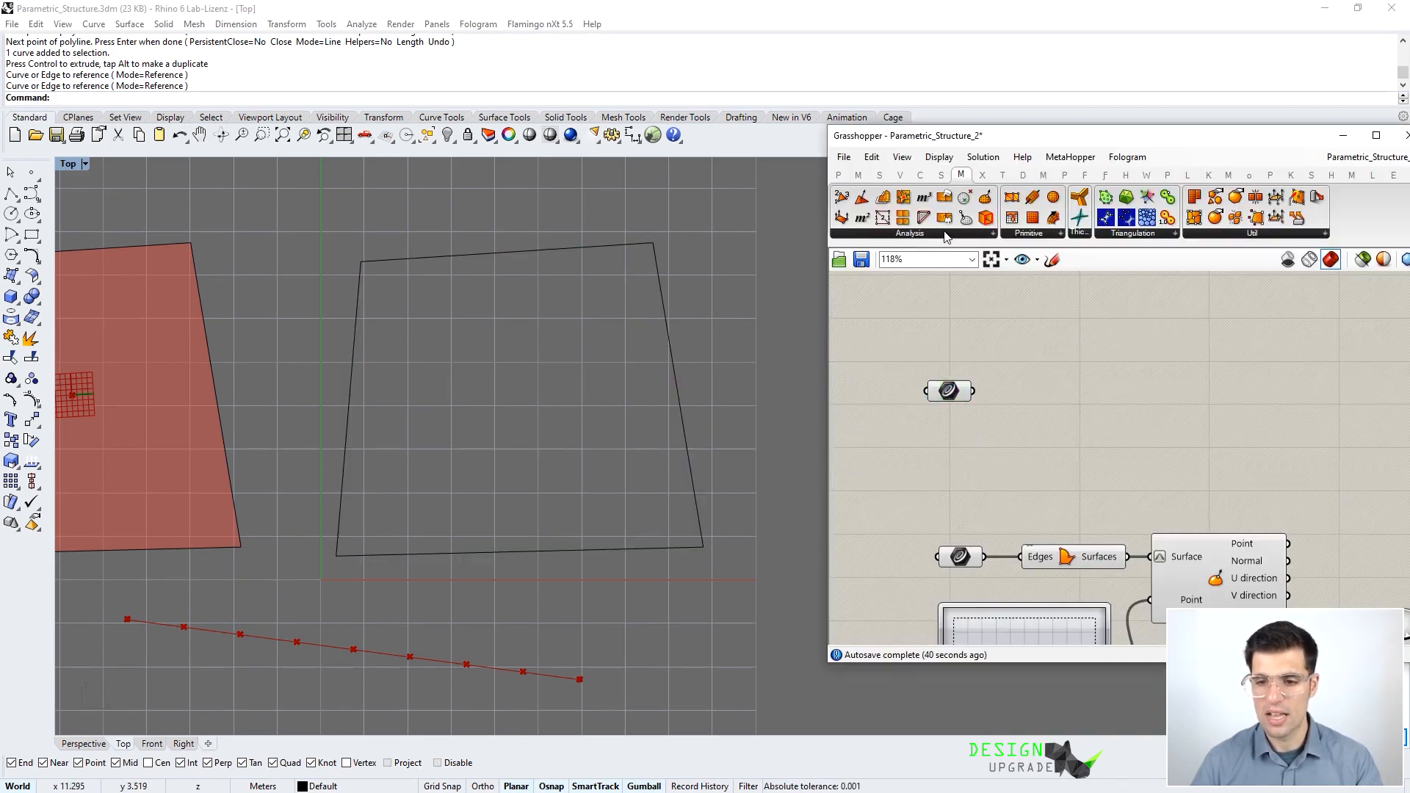
# - Place a Populate 2D component from Vector > Grid on the canvas
pyautogui.click(880, 176)
pyautogui.click(899, 176)
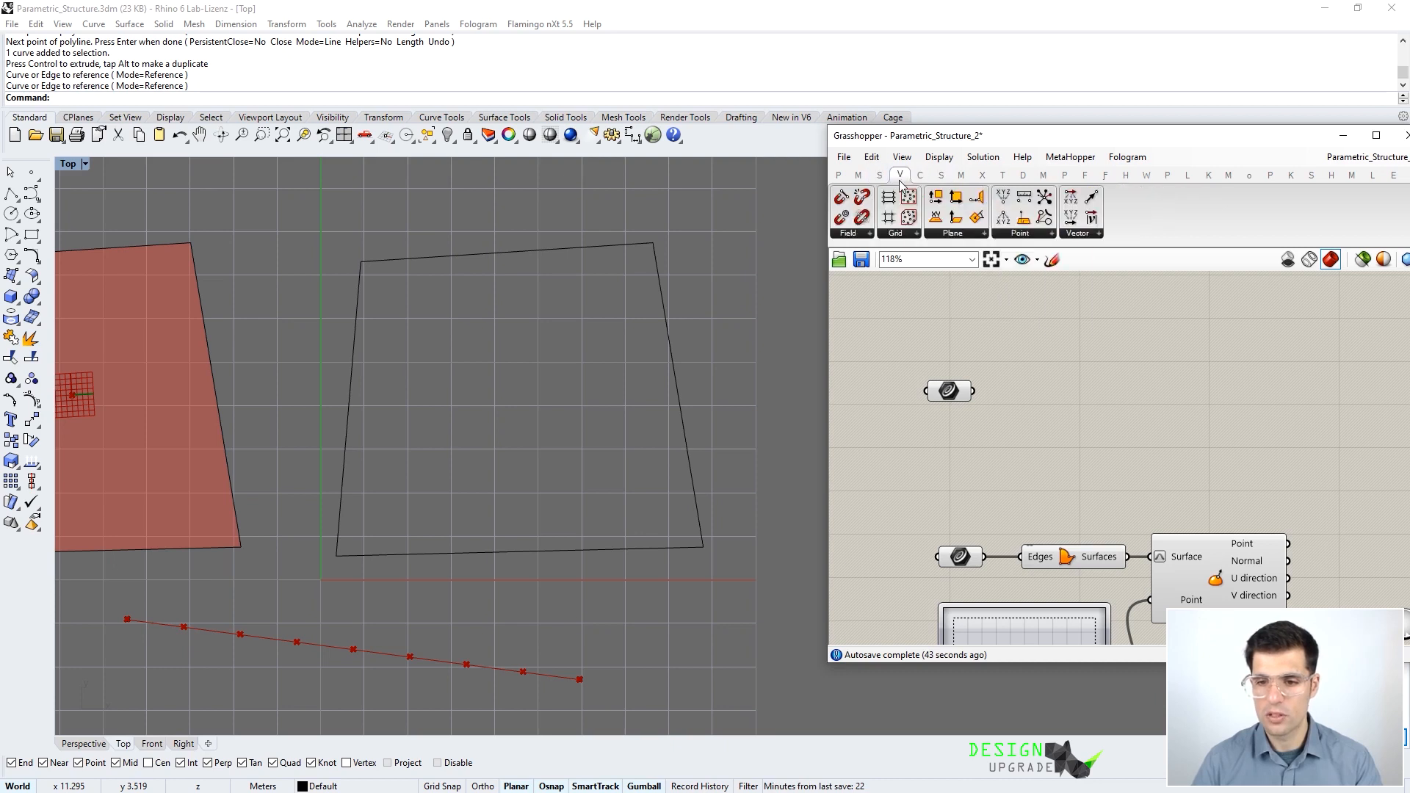
pyautogui.click(907, 236)
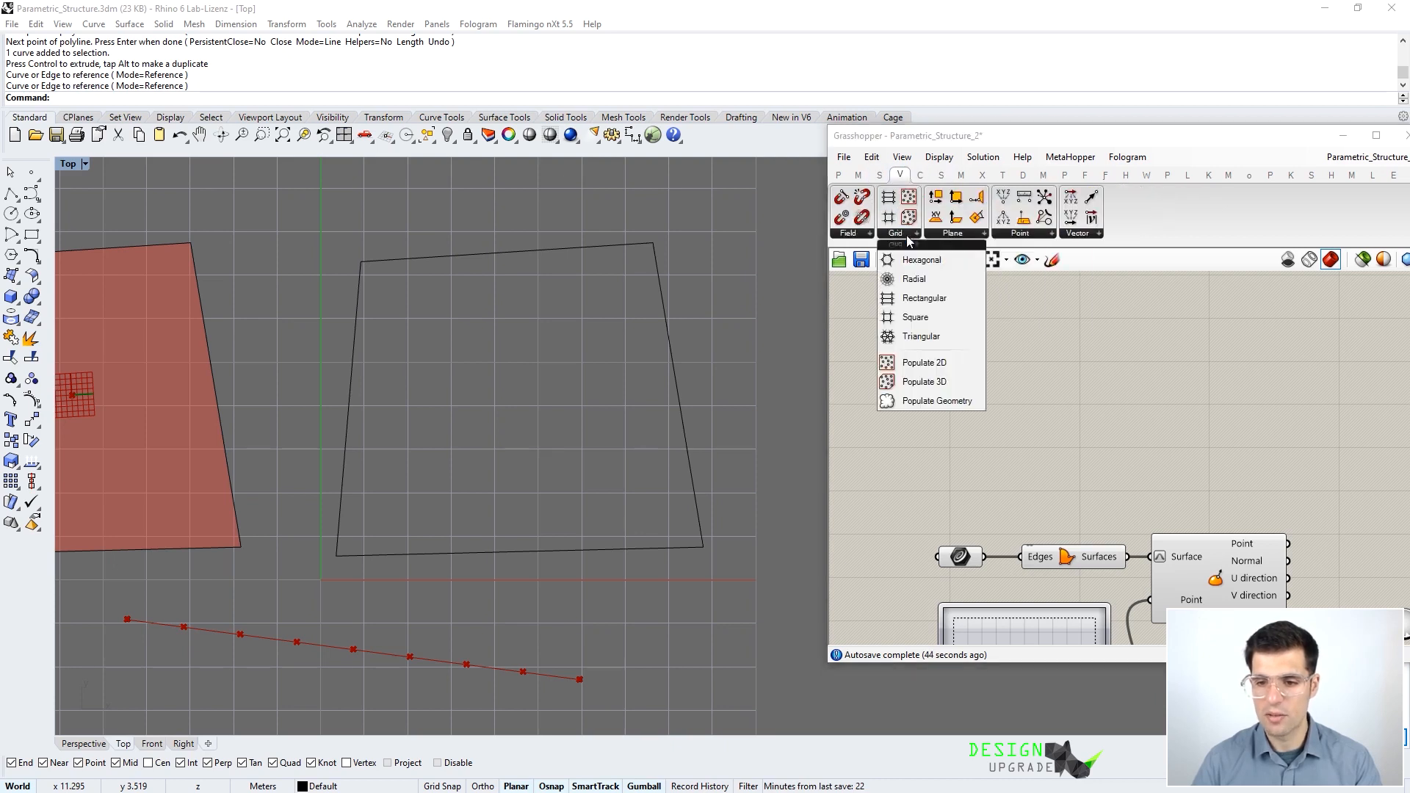
pyautogui.click(947, 363)
pyautogui.click(1043, 381)
pyautogui.moveTo(1042, 380); pyautogui.dragTo(1196, 381)
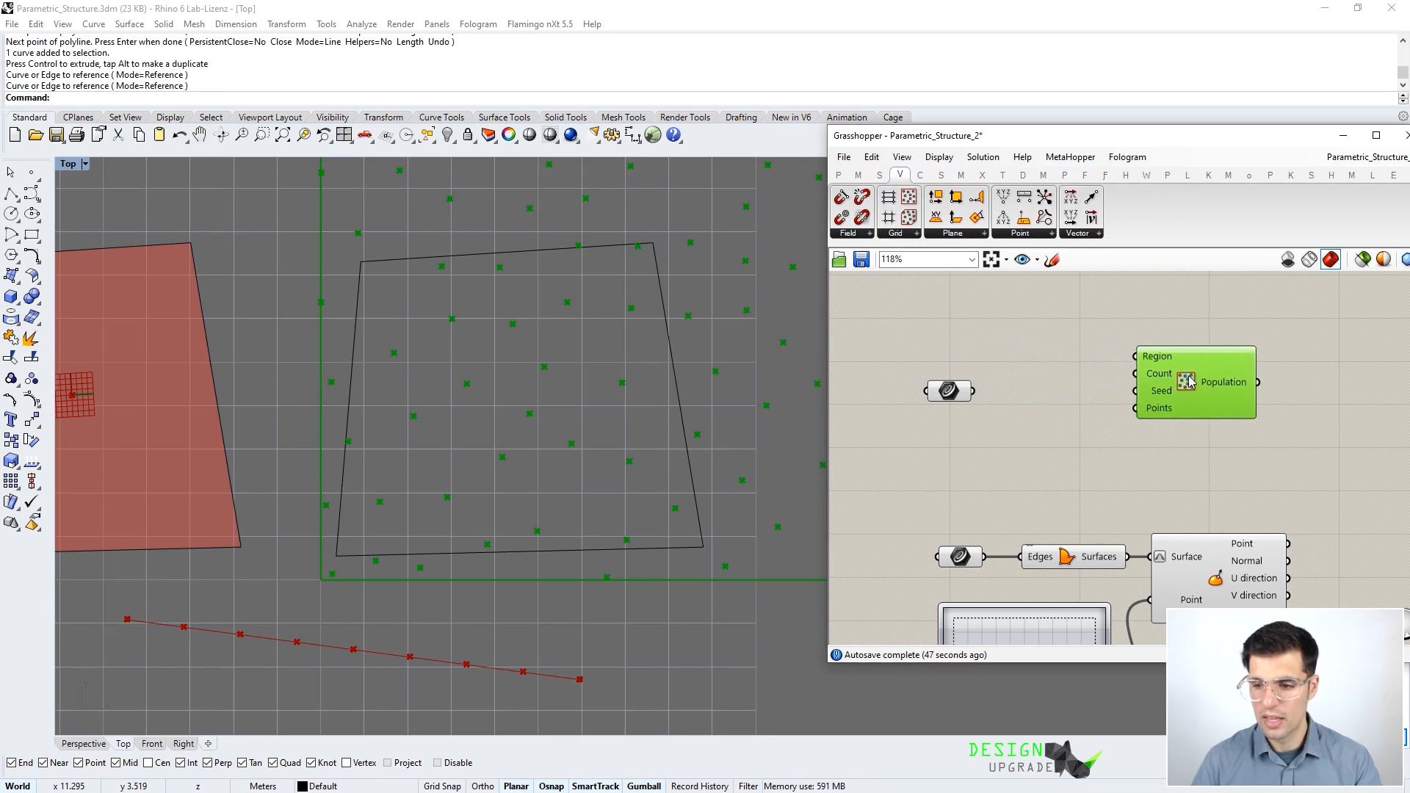
# - Add a Rectangle component and wire it into Populate 2D's Region input
pyautogui.doubleClick(1076, 317)
pyautogui.write('rec')
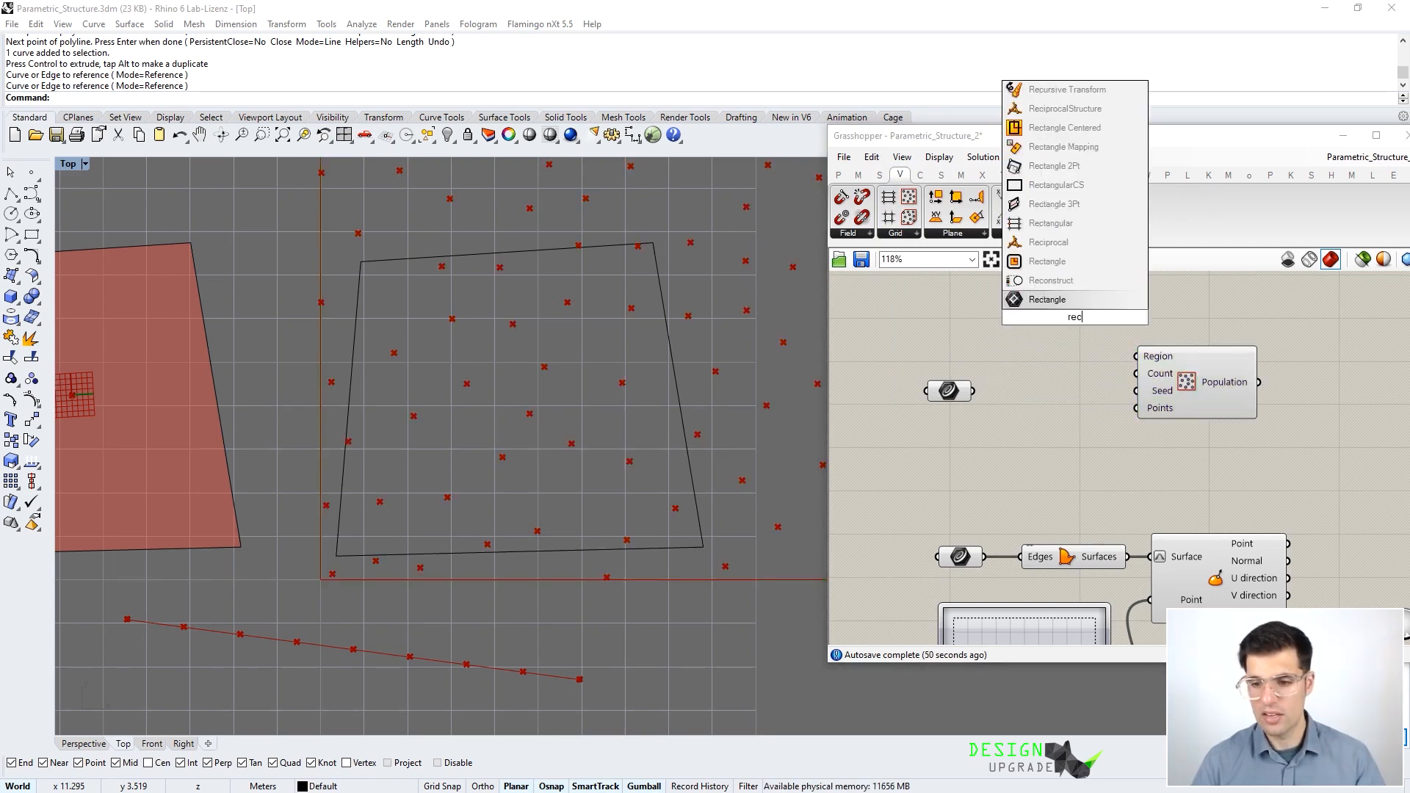
pyautogui.click(1071, 269)
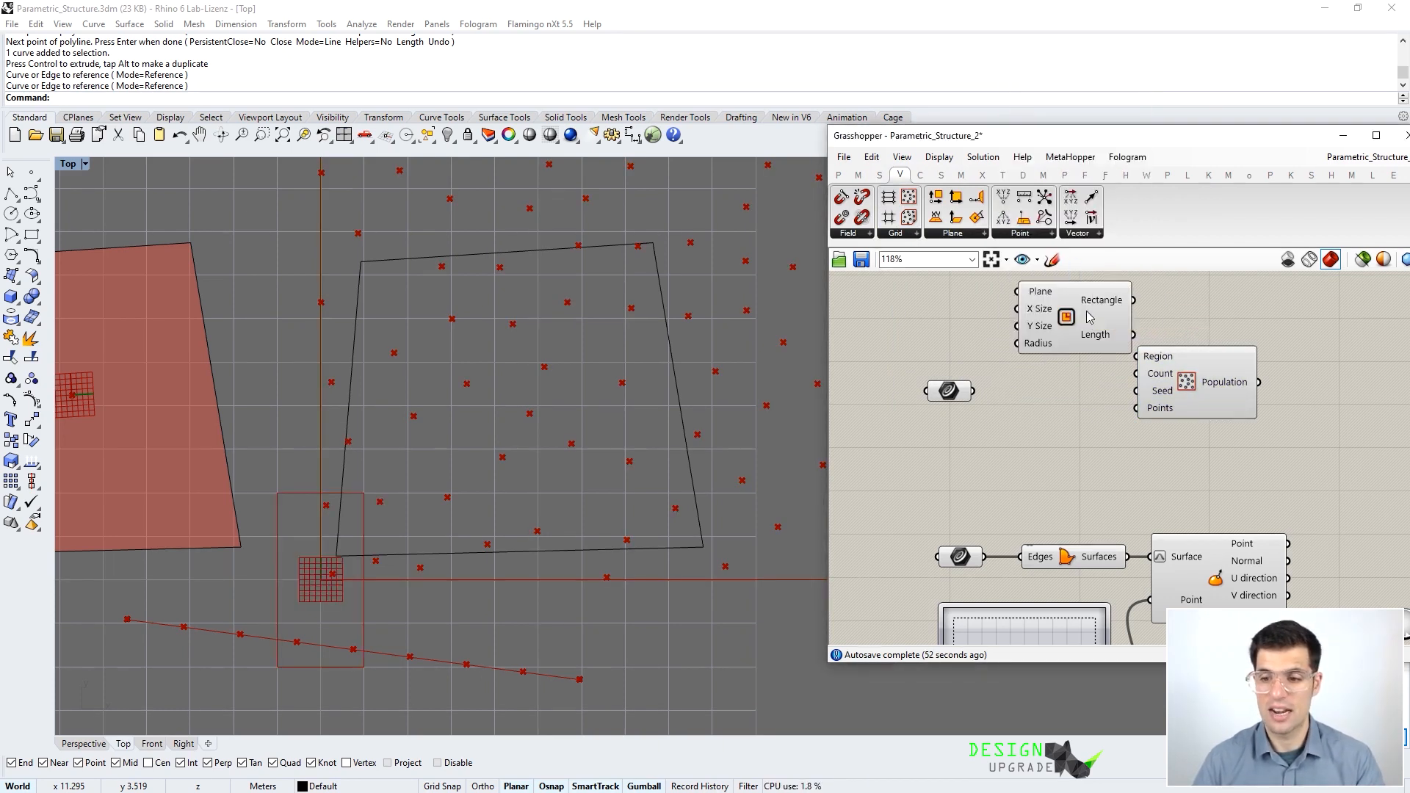
pyautogui.moveTo(1218, 416); pyautogui.dragTo(1252, 464, button='right')
pyautogui.moveTo(1253, 464); pyautogui.dragTo(1242, 431)
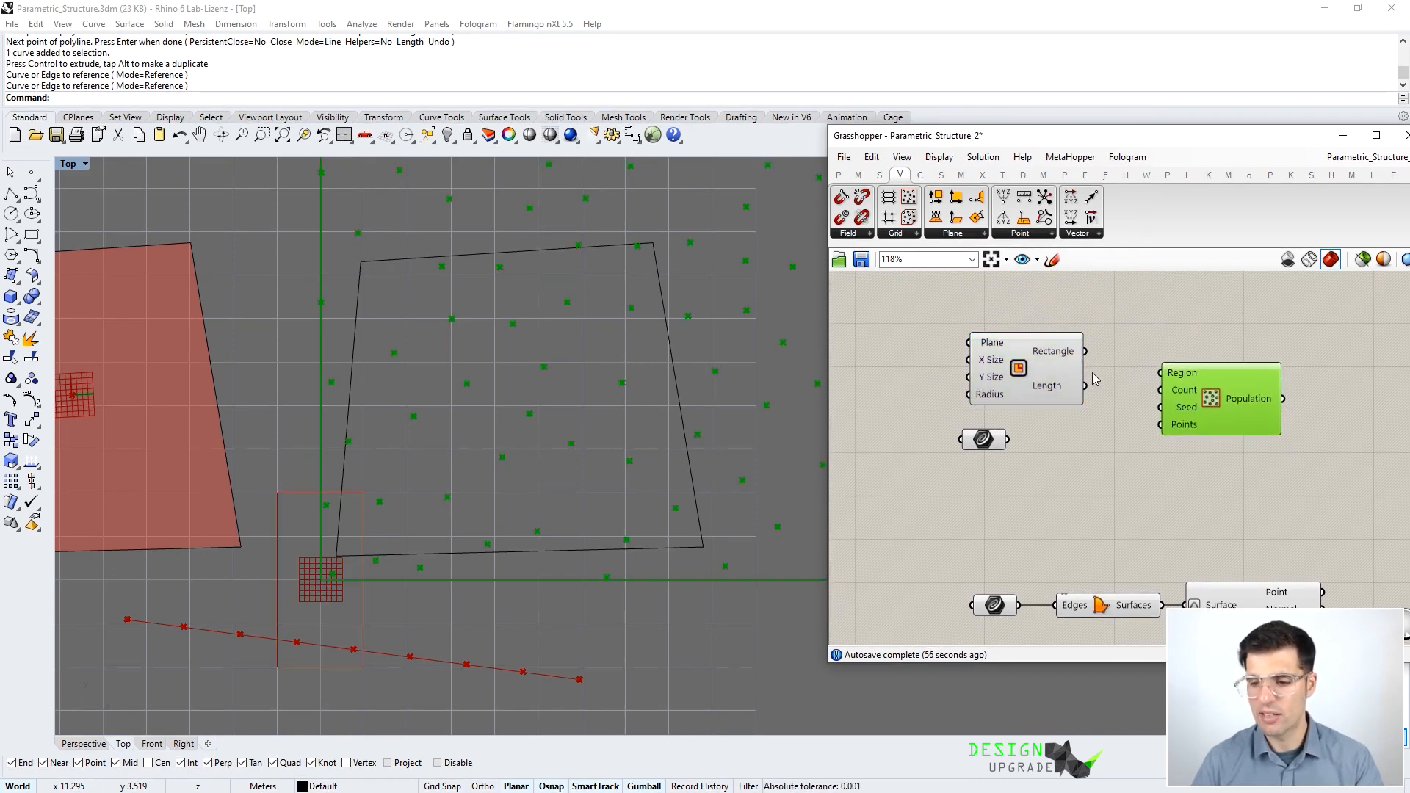
pyautogui.moveTo(1068, 356); pyautogui.dragTo(1164, 375)
pyautogui.doubleClick(938, 350)
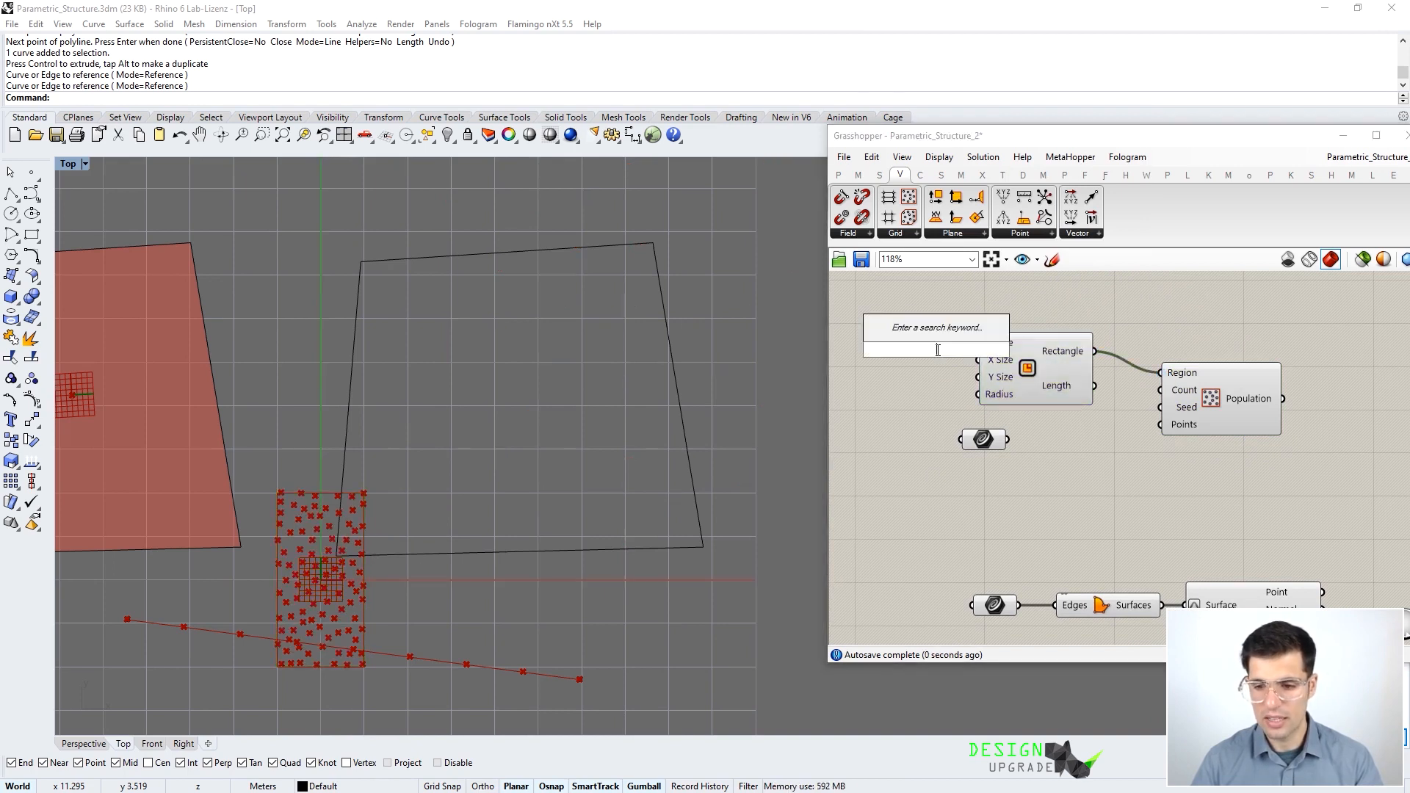
# - Add a Number Slider feeding Rectangle's X Size and Y Size, lowered from 10 to 9
pyautogui.write('number slider')
pyautogui.click(936, 350)
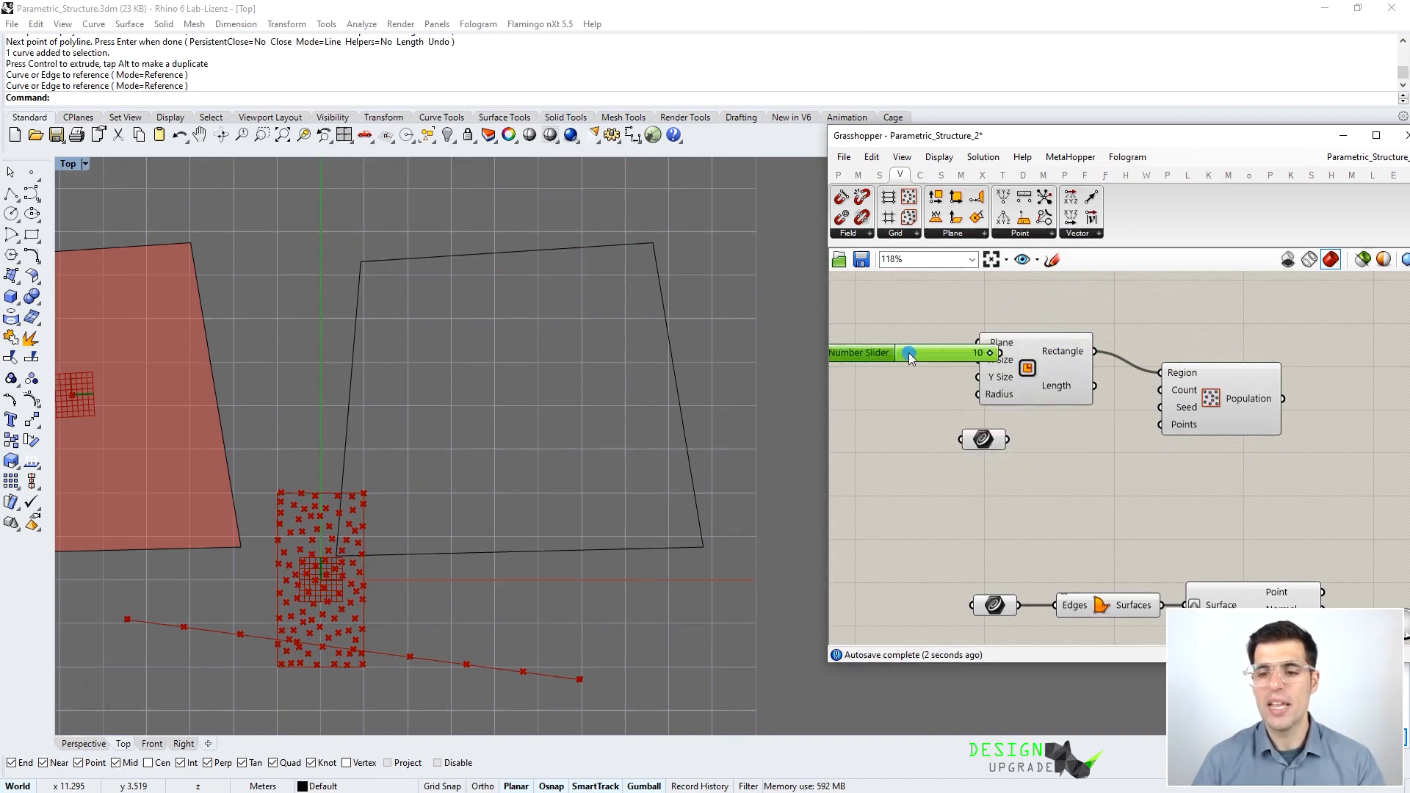
pyautogui.moveTo(950, 348); pyautogui.dragTo(979, 377)
pyautogui.click(1028, 367)
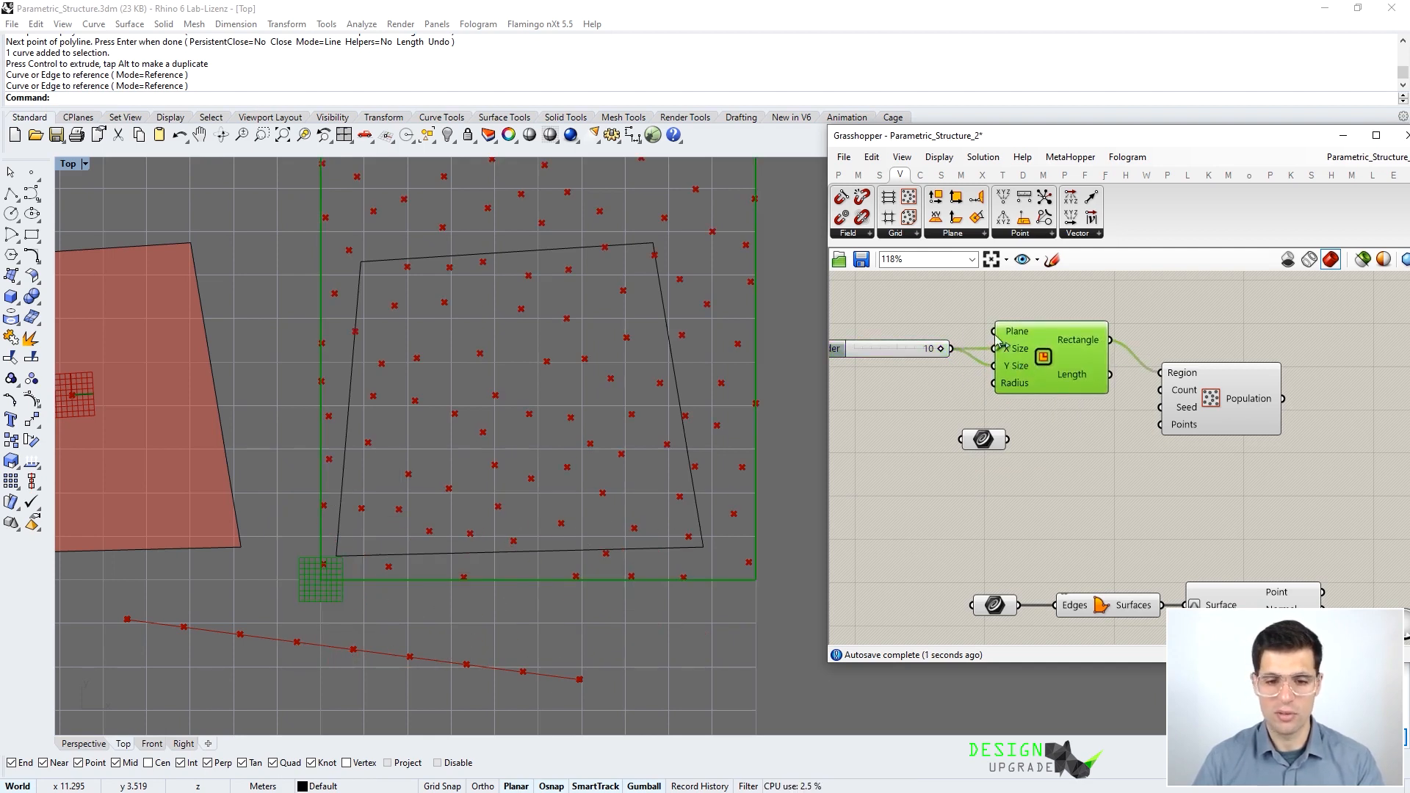
pyautogui.scroll(-1, 966, 314)
pyautogui.moveTo(859, 330); pyautogui.dragTo(887, 368, button='right')
pyautogui.moveTo(973, 381); pyautogui.dragTo(966, 383)
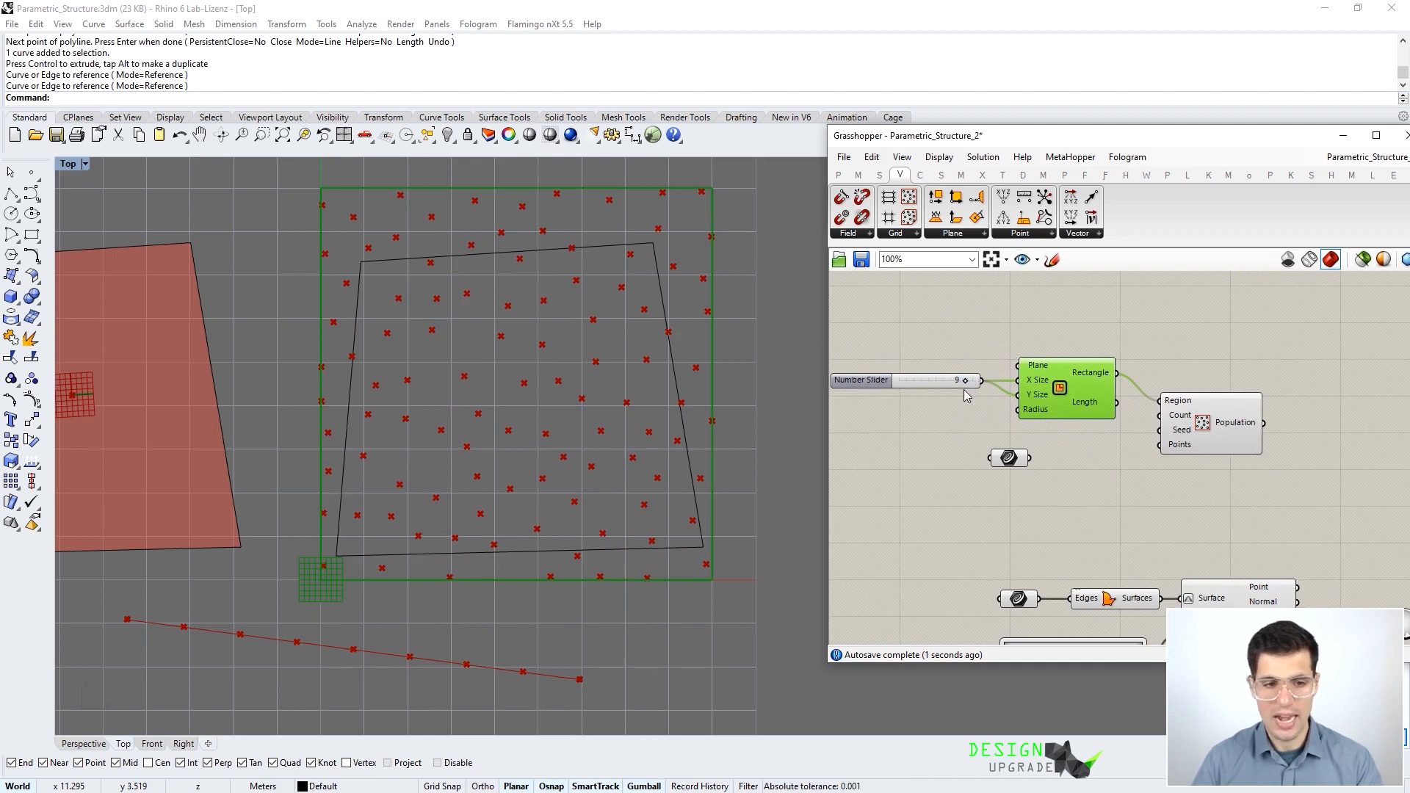
pyautogui.moveTo(1198, 426); pyautogui.dragTo(1221, 406)
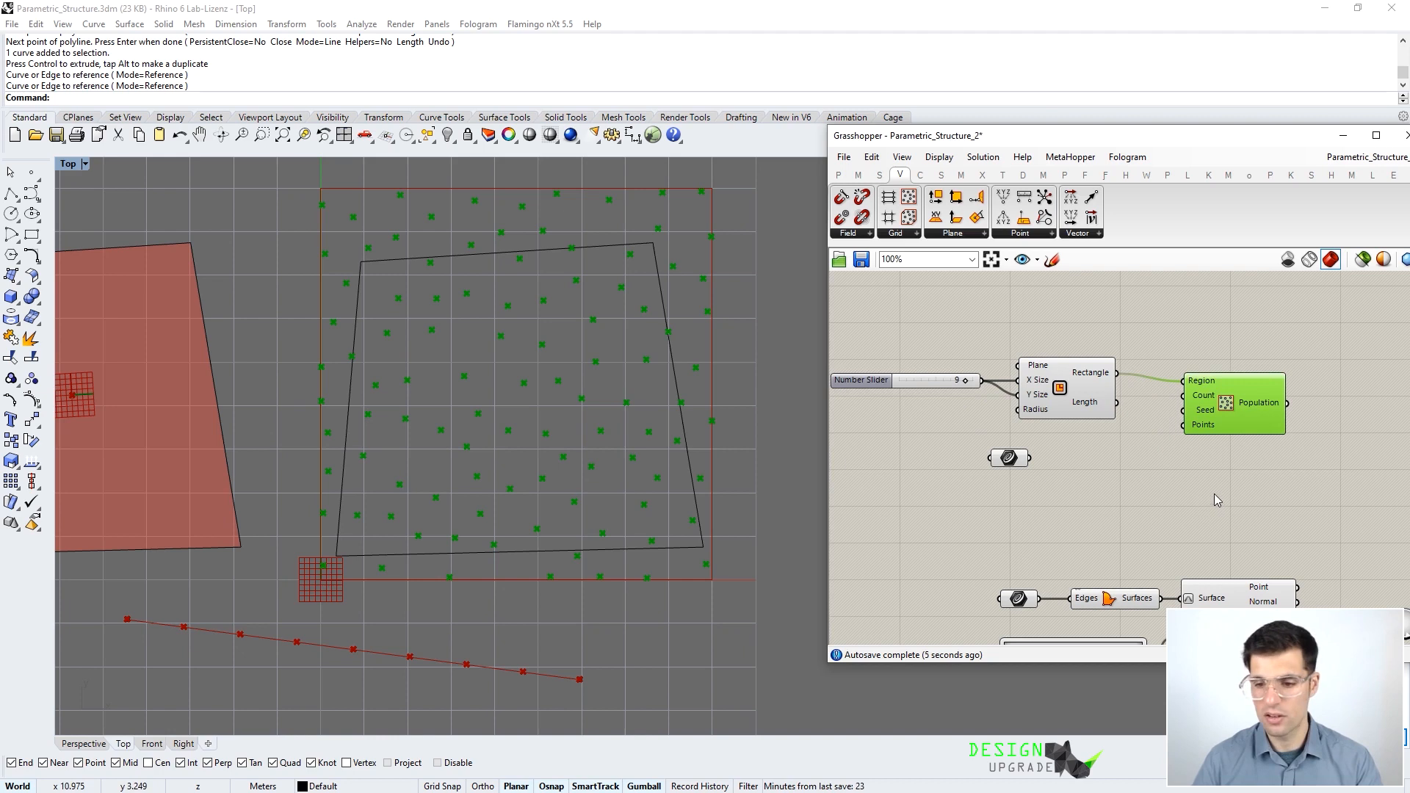
# - Place a Point In Curve component from Curve > Analysis beside Population
pyautogui.click(920, 174)
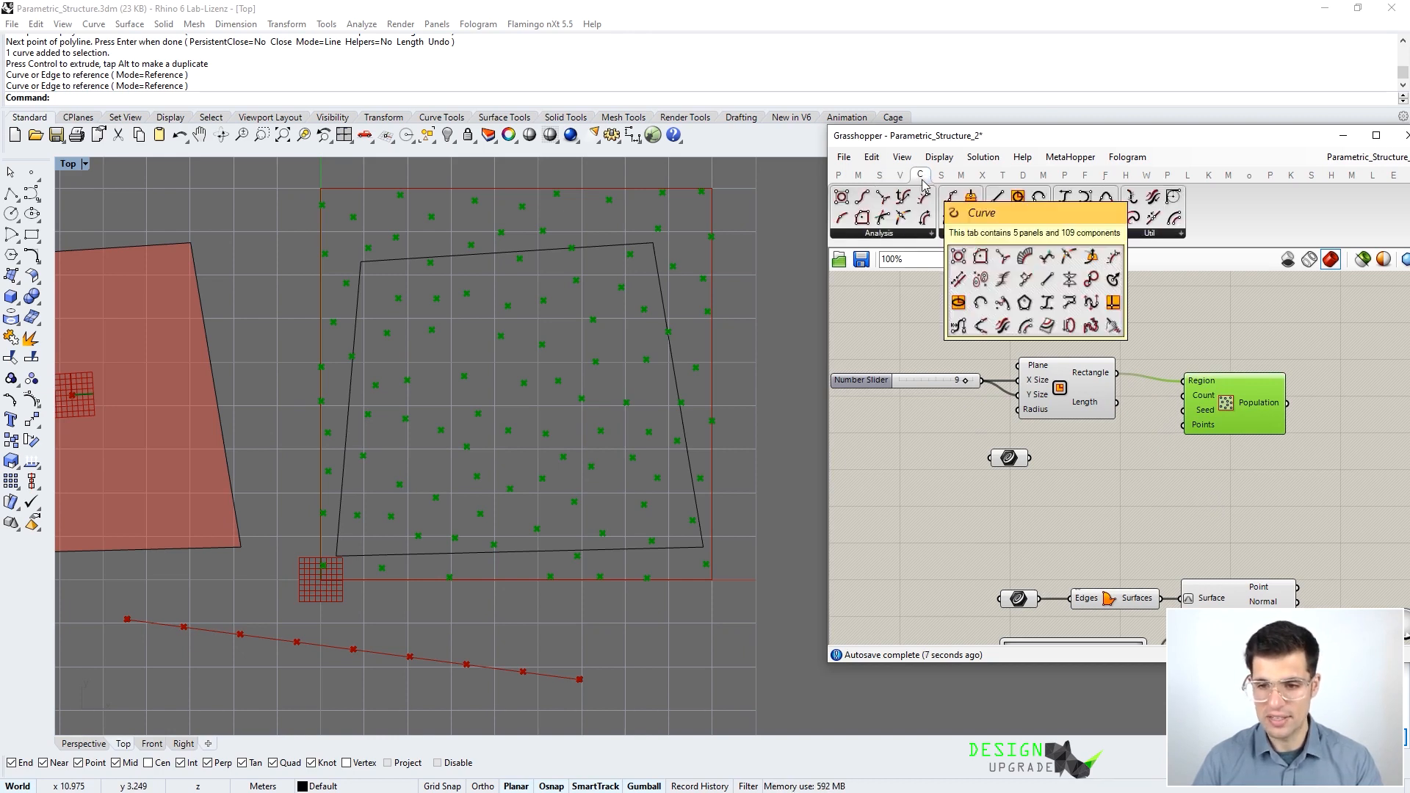
pyautogui.click(930, 234)
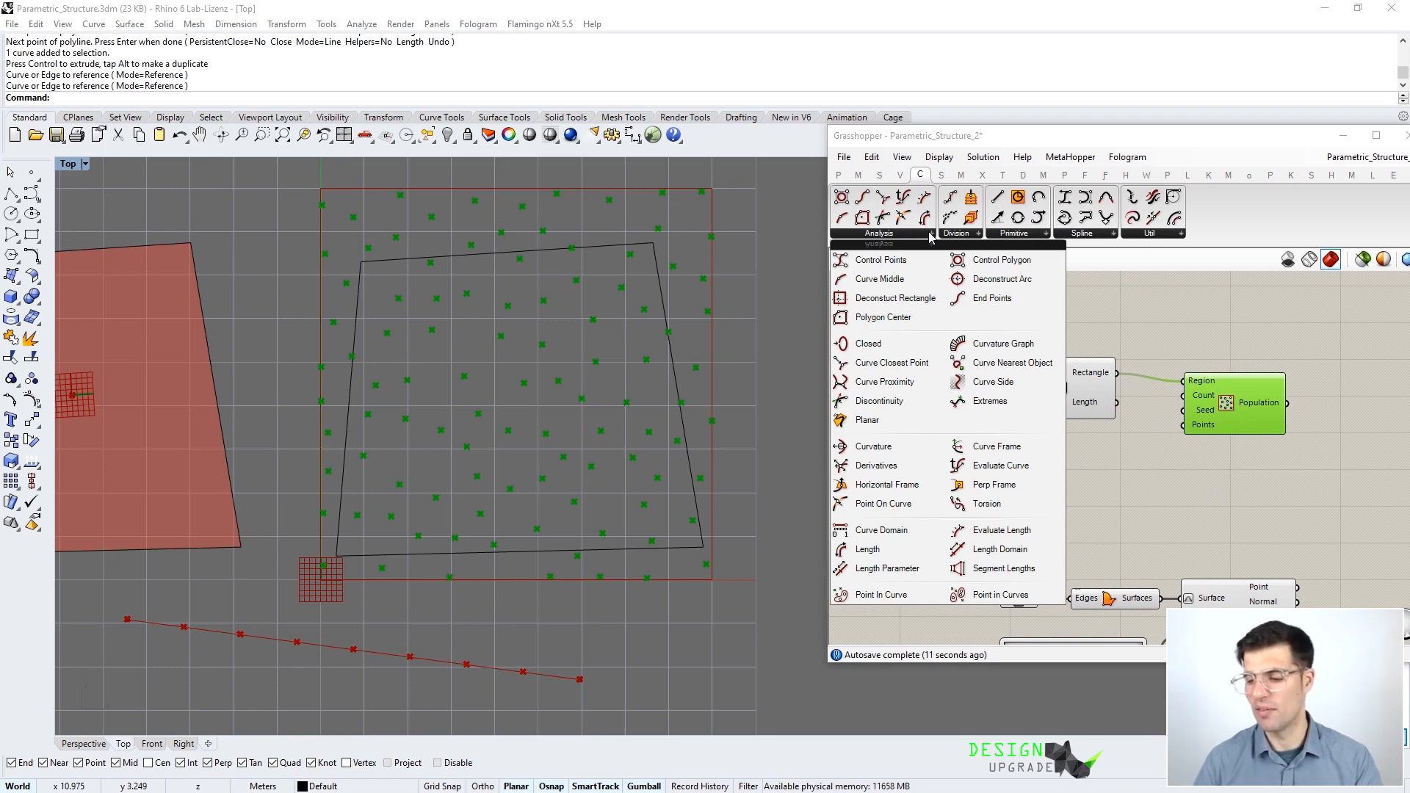
pyautogui.moveTo(897, 592); pyautogui.dragTo(1145, 489)
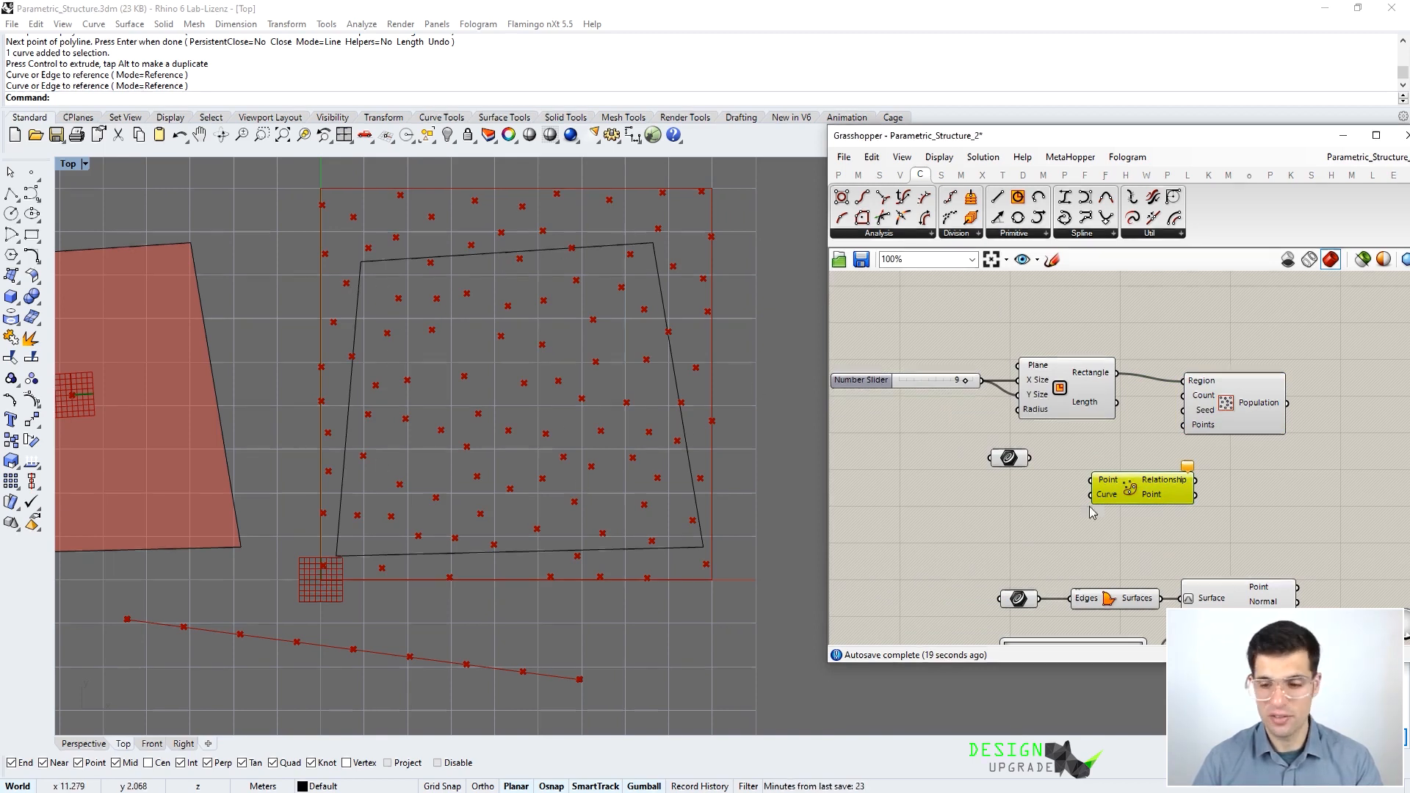
pyautogui.moveTo(1243, 416); pyautogui.dragTo(1251, 402)
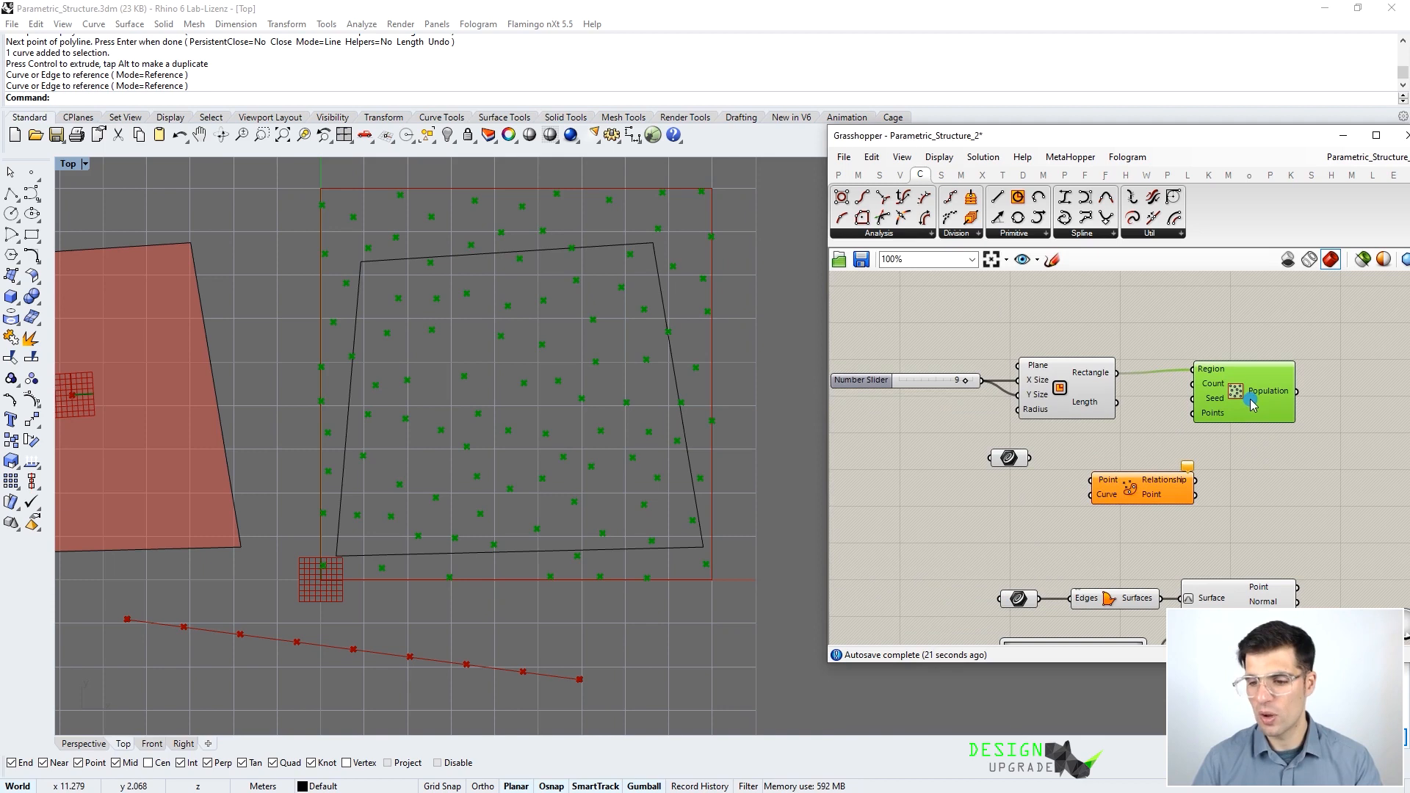
pyautogui.moveTo(1149, 491); pyautogui.dragTo(1268, 474)
# - Wire the outline curve and Population's points into Point In Curve and check Relationship
pyautogui.moveTo(1028, 458); pyautogui.dragTo(1267, 477)
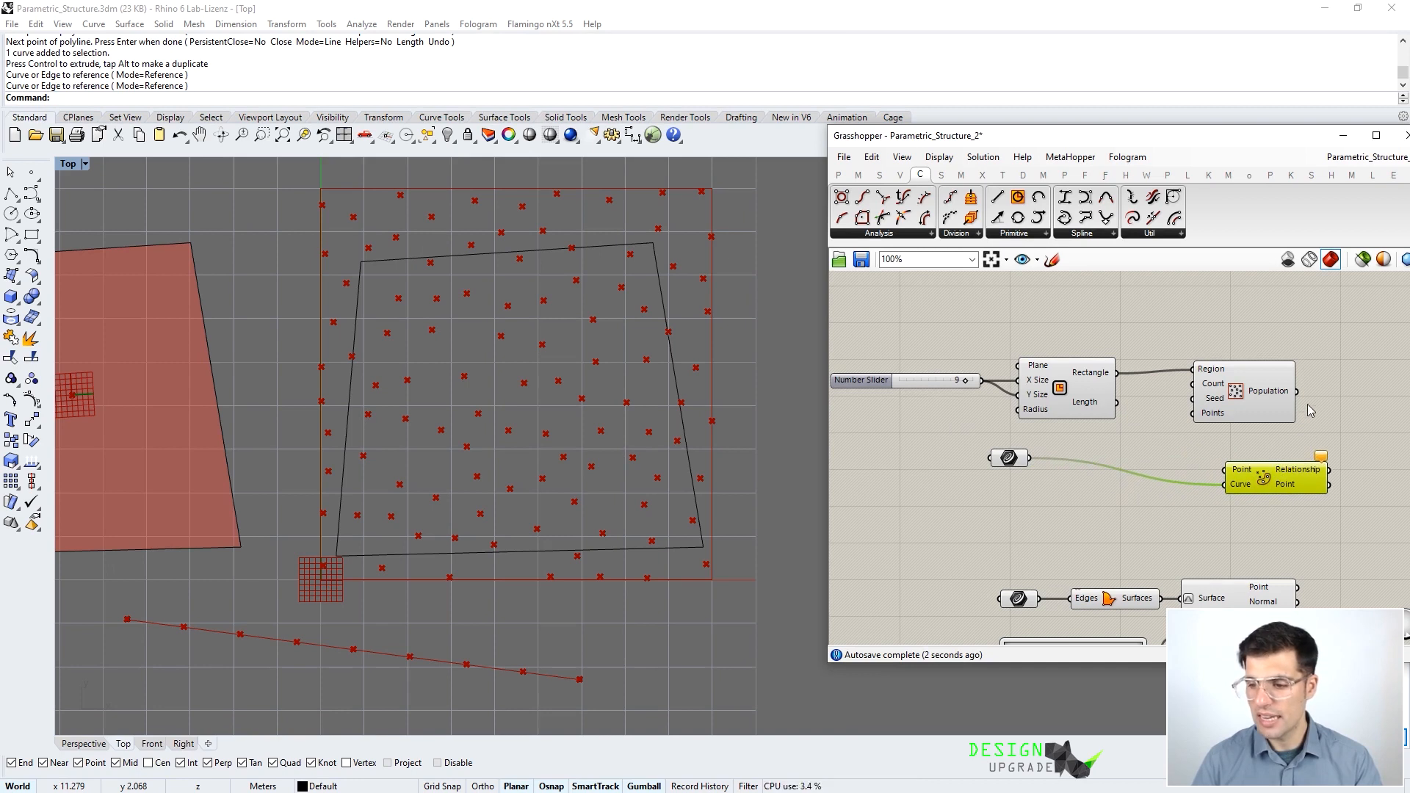
pyautogui.moveTo(1296, 392); pyautogui.dragTo(1224, 469)
pyautogui.moveTo(1005, 462); pyautogui.dragTo(1161, 488)
pyautogui.moveTo(1280, 477); pyautogui.dragTo(1043, 471, button='right')
pyautogui.moveTo(1043, 470); pyautogui.dragTo(1120, 472)
pyautogui.click(1134, 439)
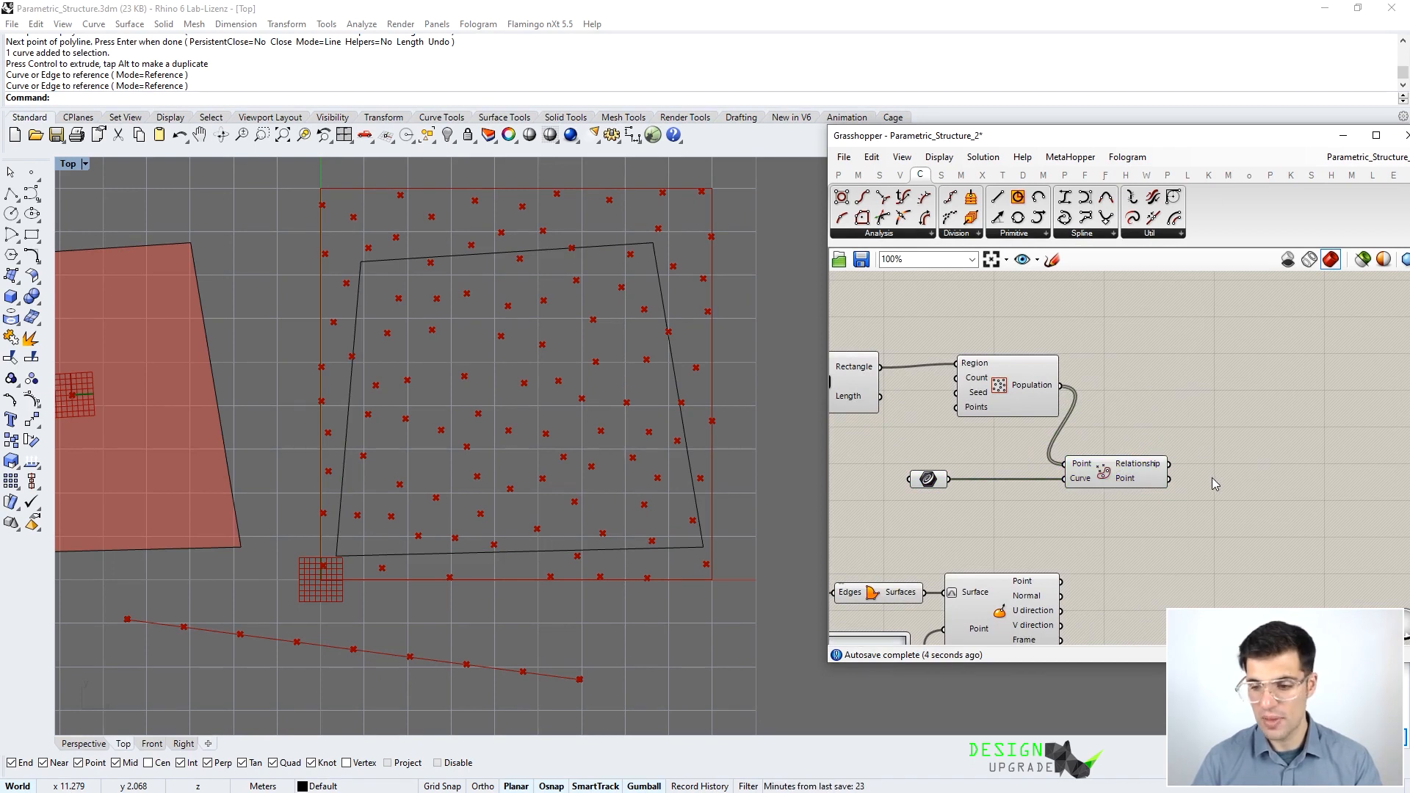
pyautogui.scroll(2, 1197, 463)
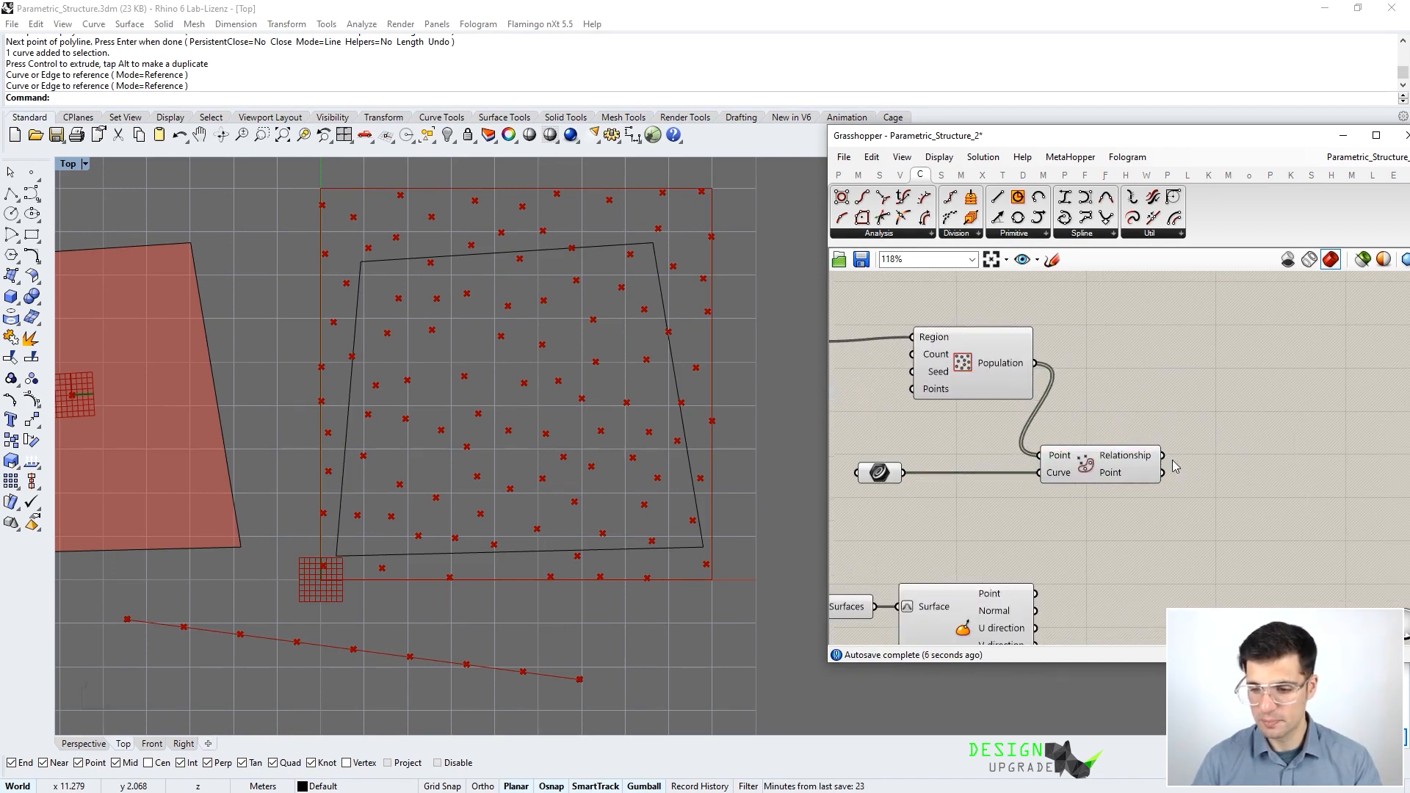
pyautogui.moveTo(1124, 464)
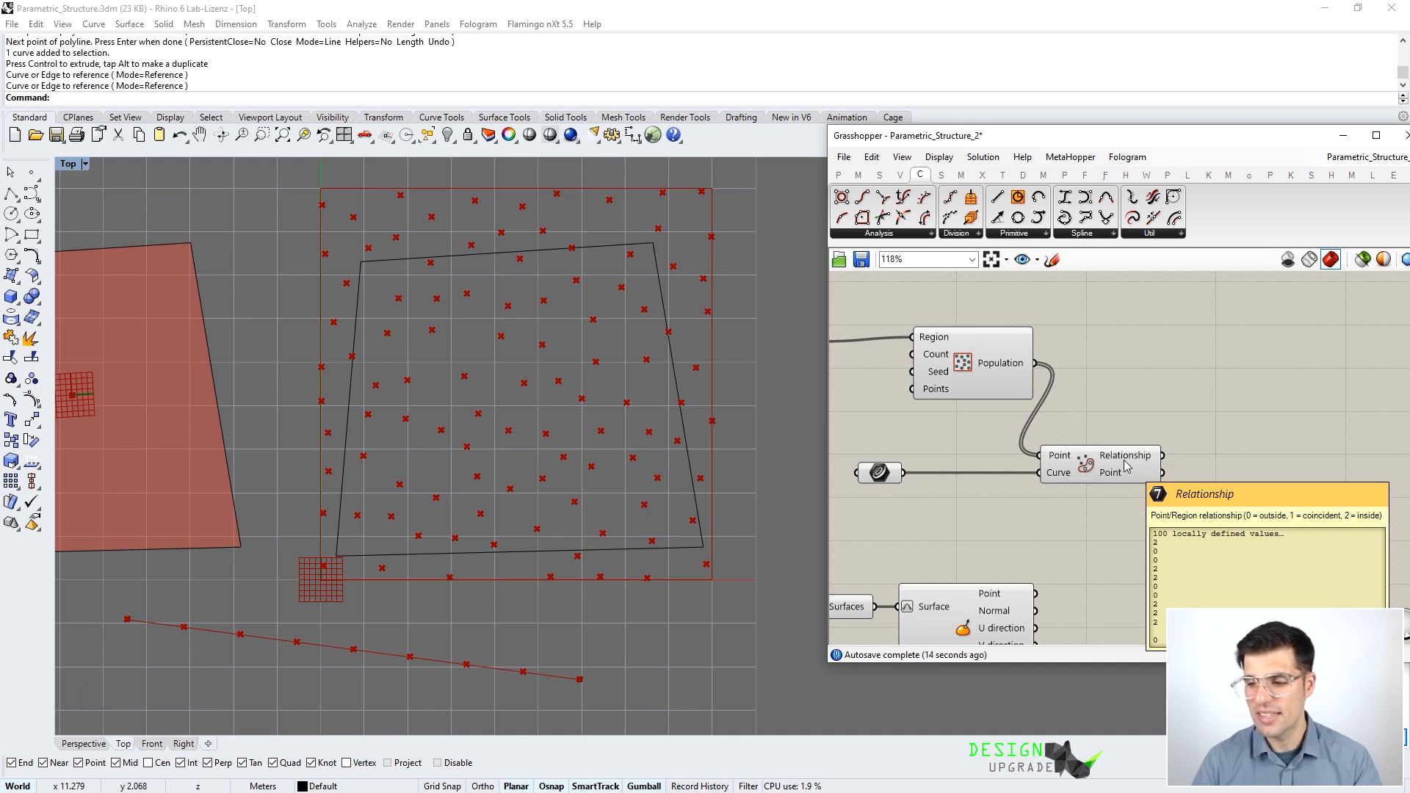
# - Add a Boolean parameter via 'bool' search, fed by Point In Curve's Relationship output
pyautogui.moveTo(1183, 428); pyautogui.dragTo(1085, 403, button='right')
pyautogui.doubleClick(1087, 399)
pyautogui.write('bool')
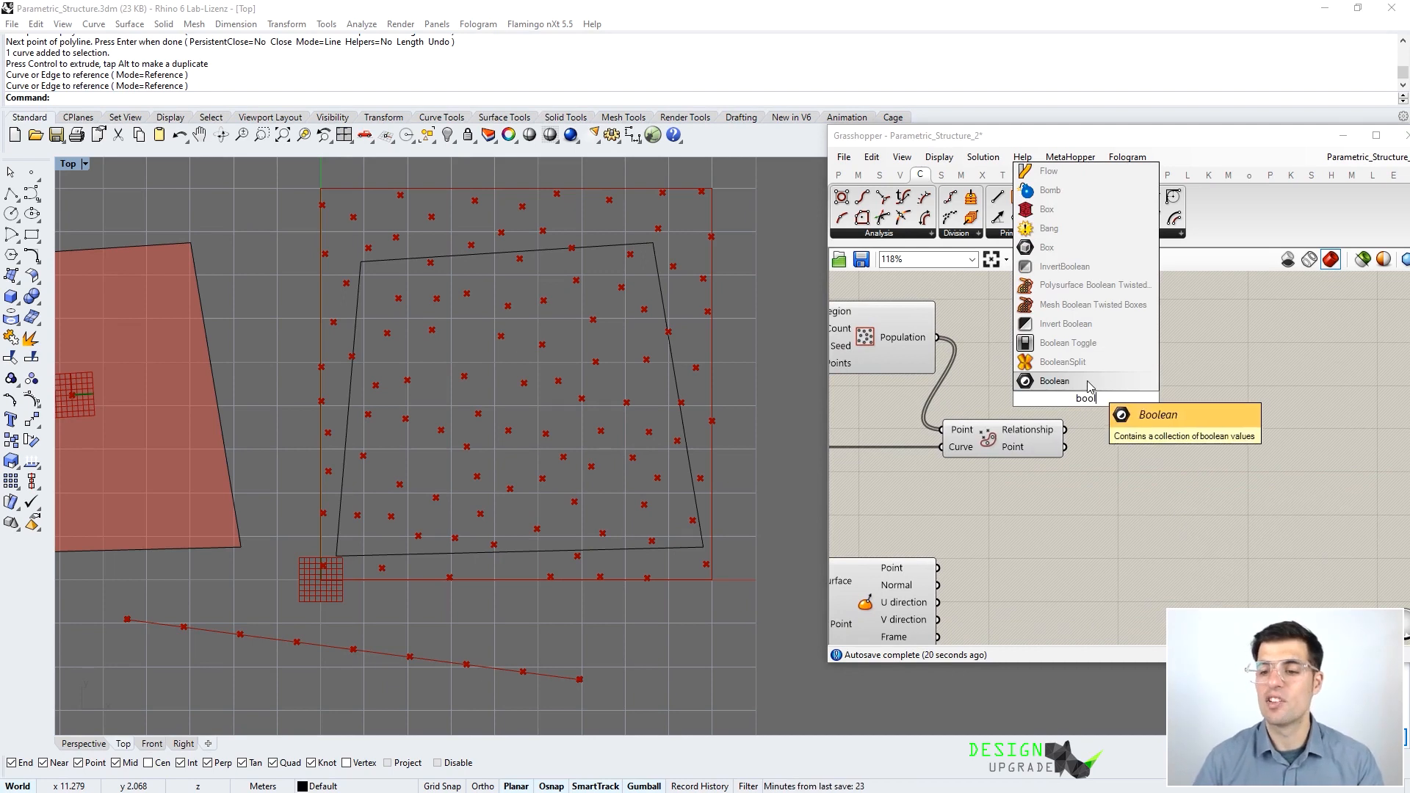
pyautogui.click(1088, 386)
pyautogui.moveTo(1066, 430); pyautogui.dragTo(1105, 430)
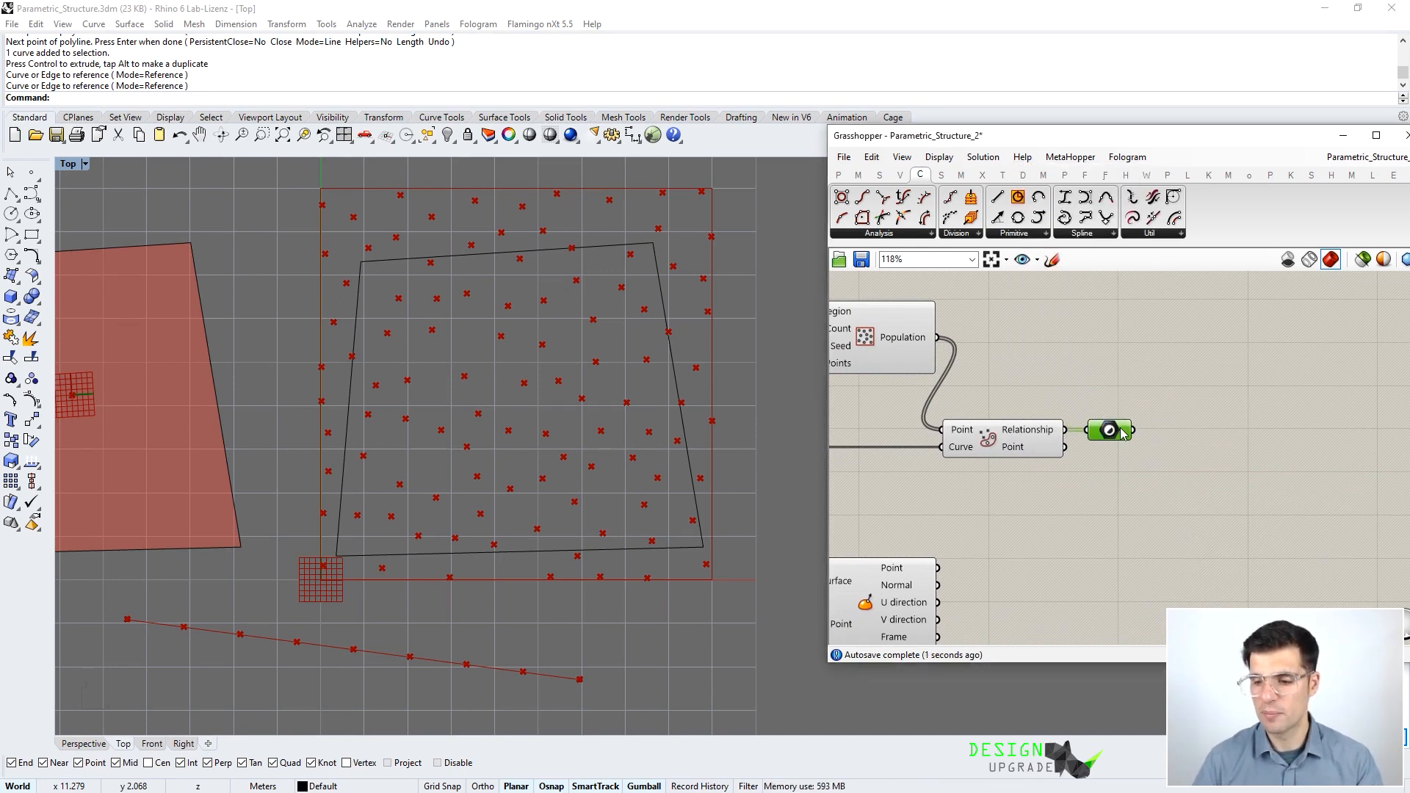
pyautogui.moveTo(1057, 430)
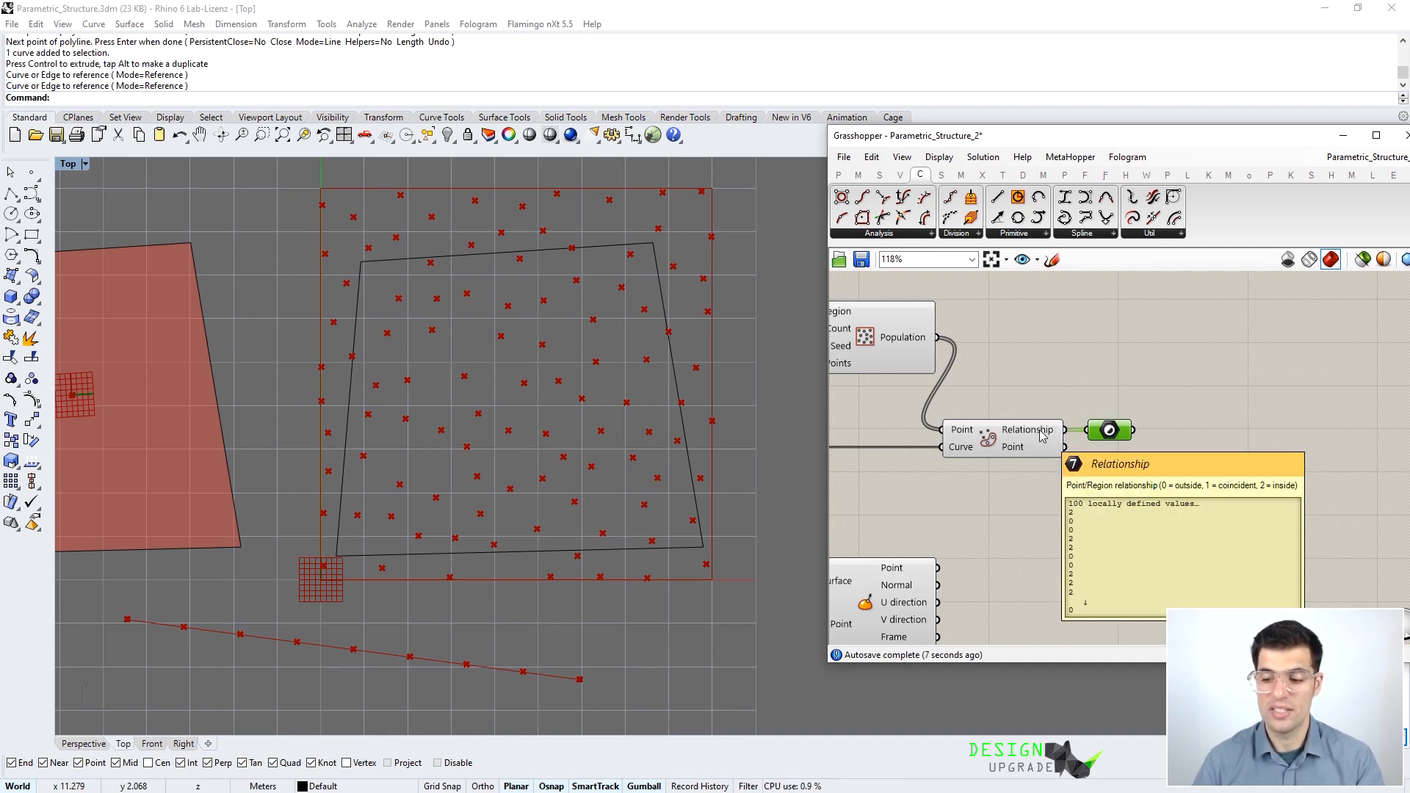
pyautogui.moveTo(1116, 432)
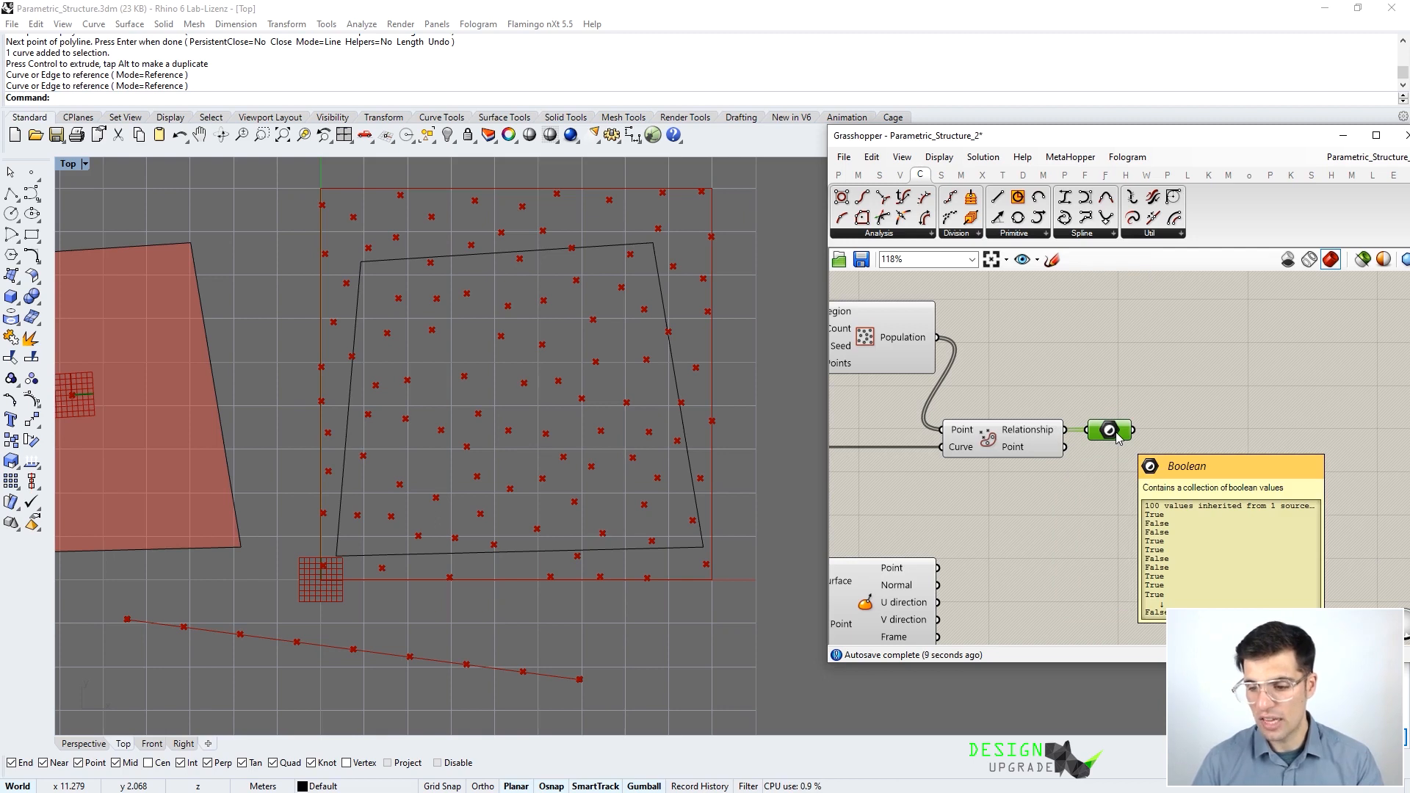
pyautogui.moveTo(1116, 433); pyautogui.dragTo(1106, 385, button='right')
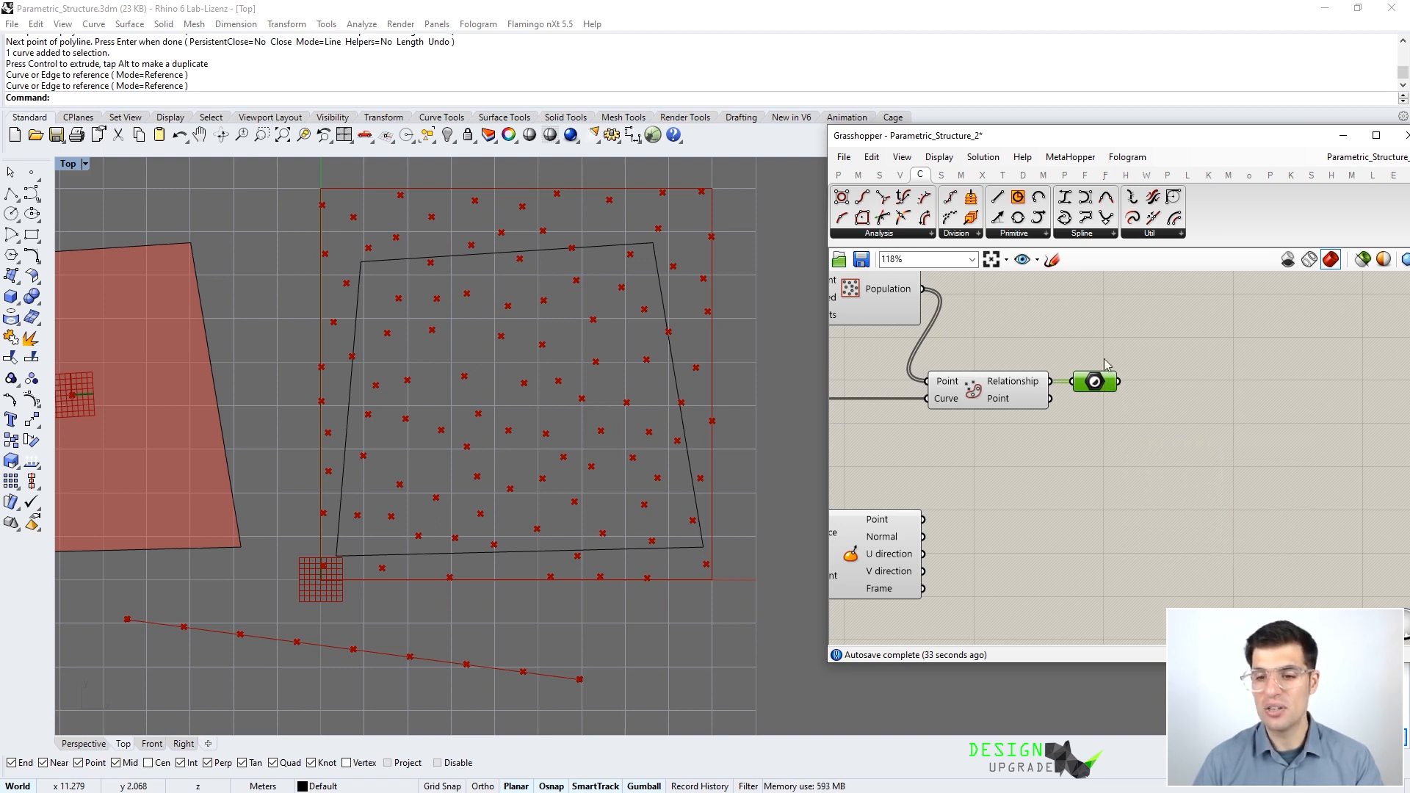
# - Add Cull Pattern from Sets > Sequence with Population as list and the inside test as pattern
pyautogui.click(865, 179)
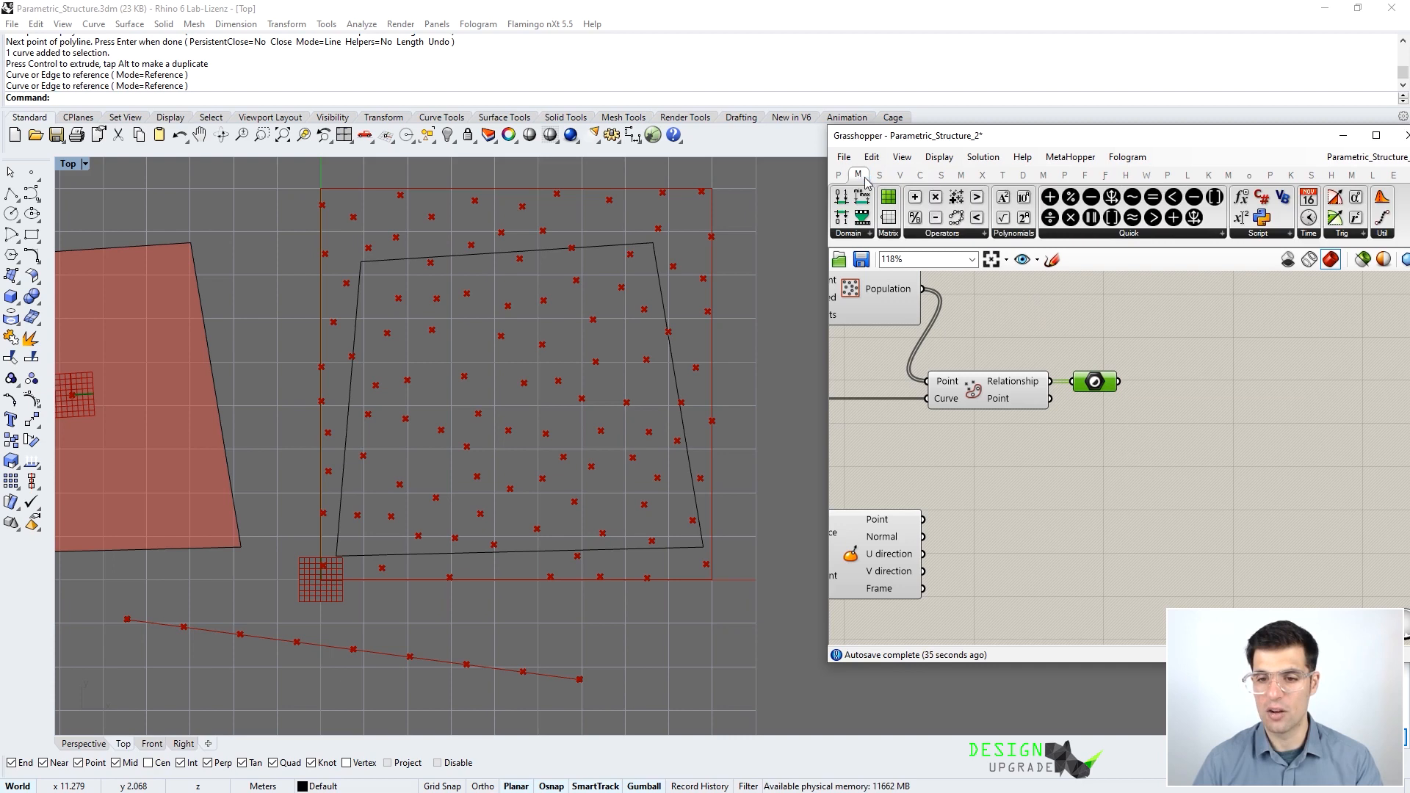
pyautogui.click(877, 177)
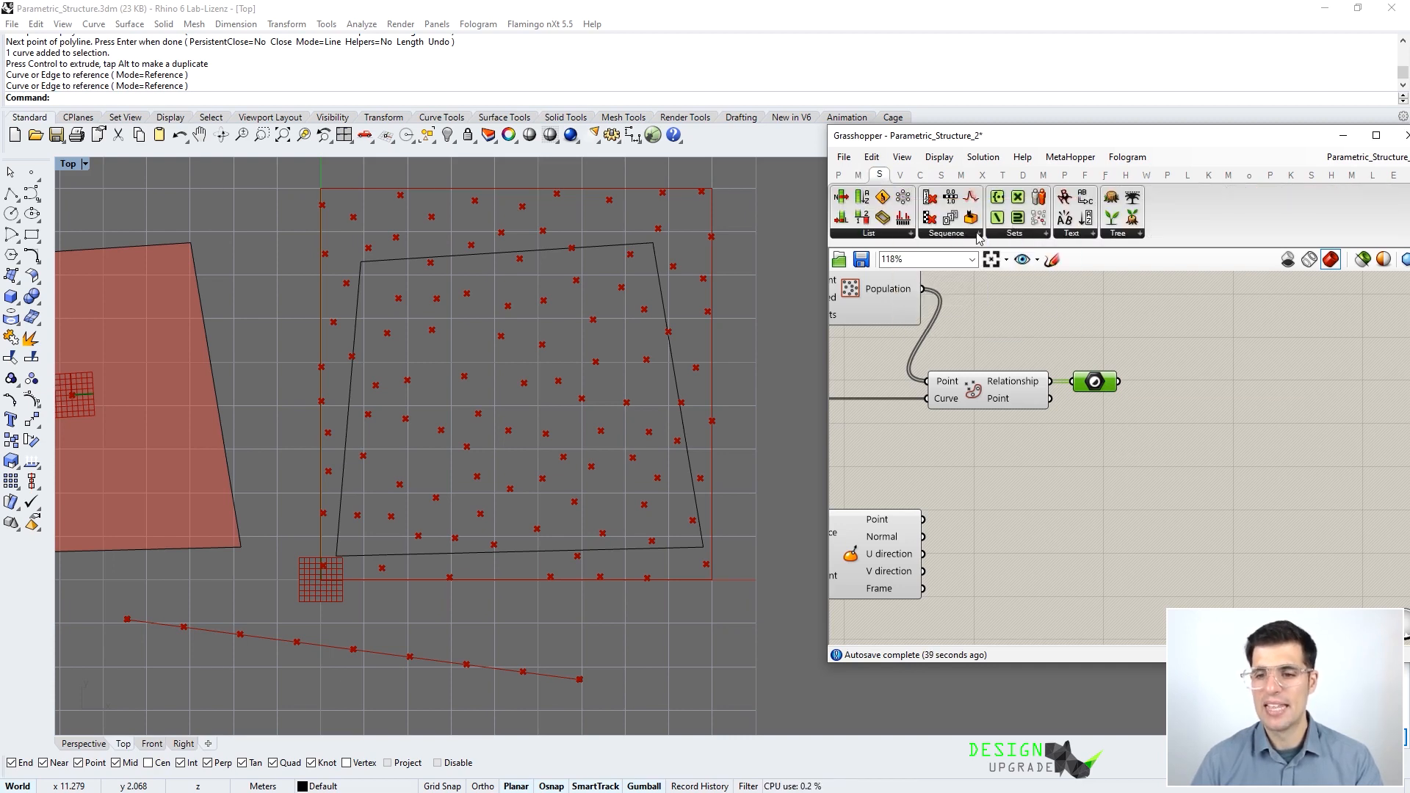
pyautogui.click(955, 234)
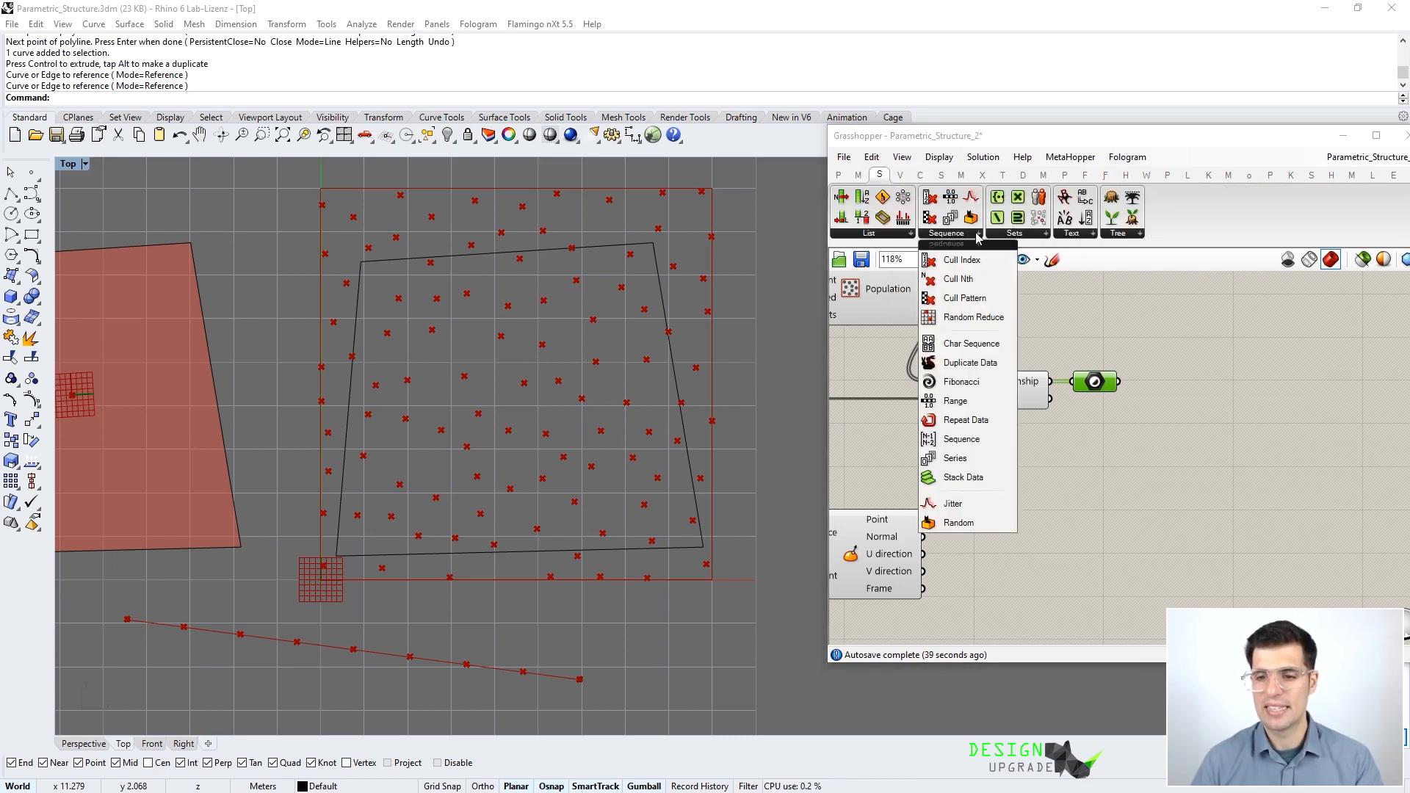
pyautogui.click(982, 301)
pyautogui.click(1179, 327)
pyautogui.moveTo(1092, 306); pyautogui.dragTo(1127, 359, button='right')
pyautogui.moveTo(958, 342); pyautogui.dragTo(1210, 357)
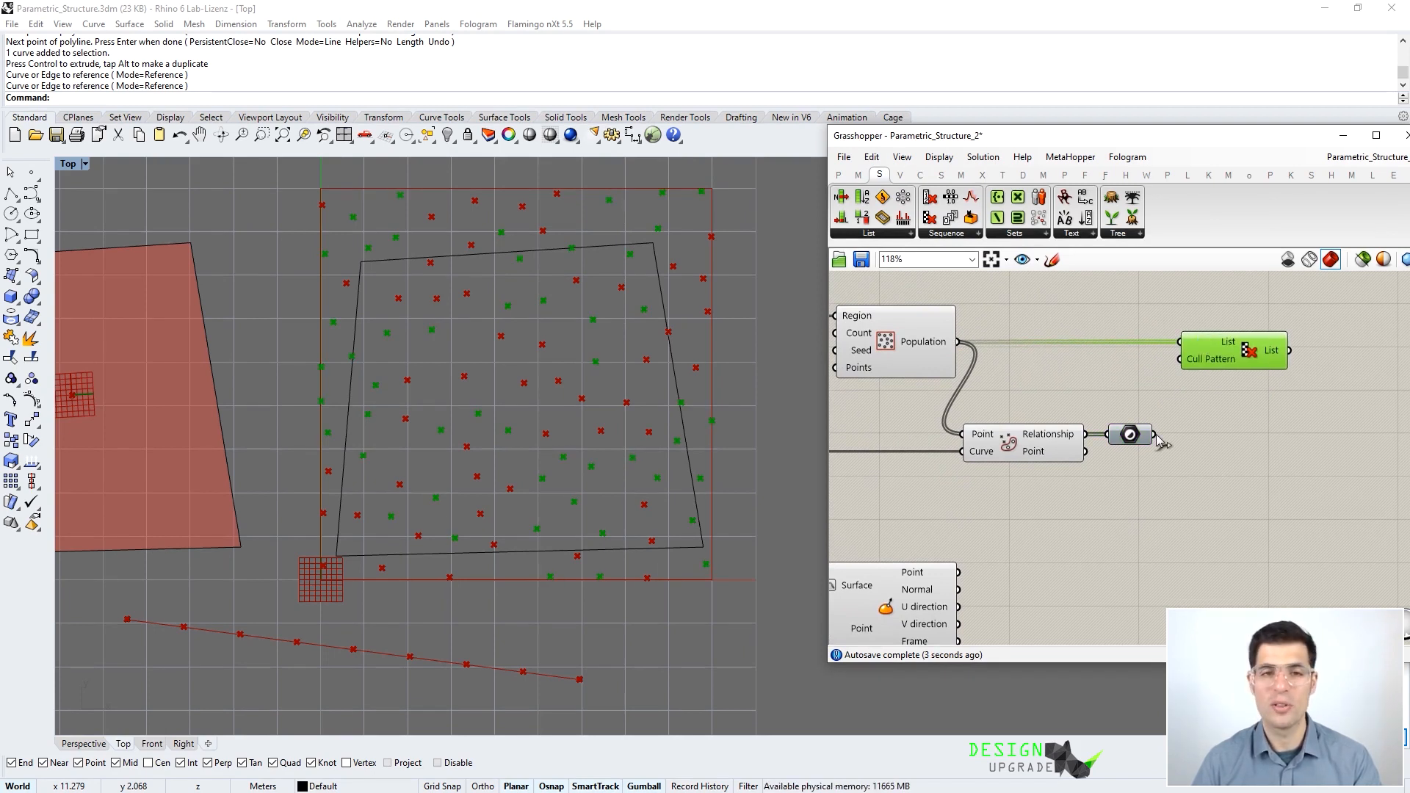
pyautogui.moveTo(1156, 436); pyautogui.dragTo(1181, 359)
pyautogui.click(1218, 397)
# - Preview the points Cull Pattern keeps inside the boundary
pyautogui.click(1233, 343)
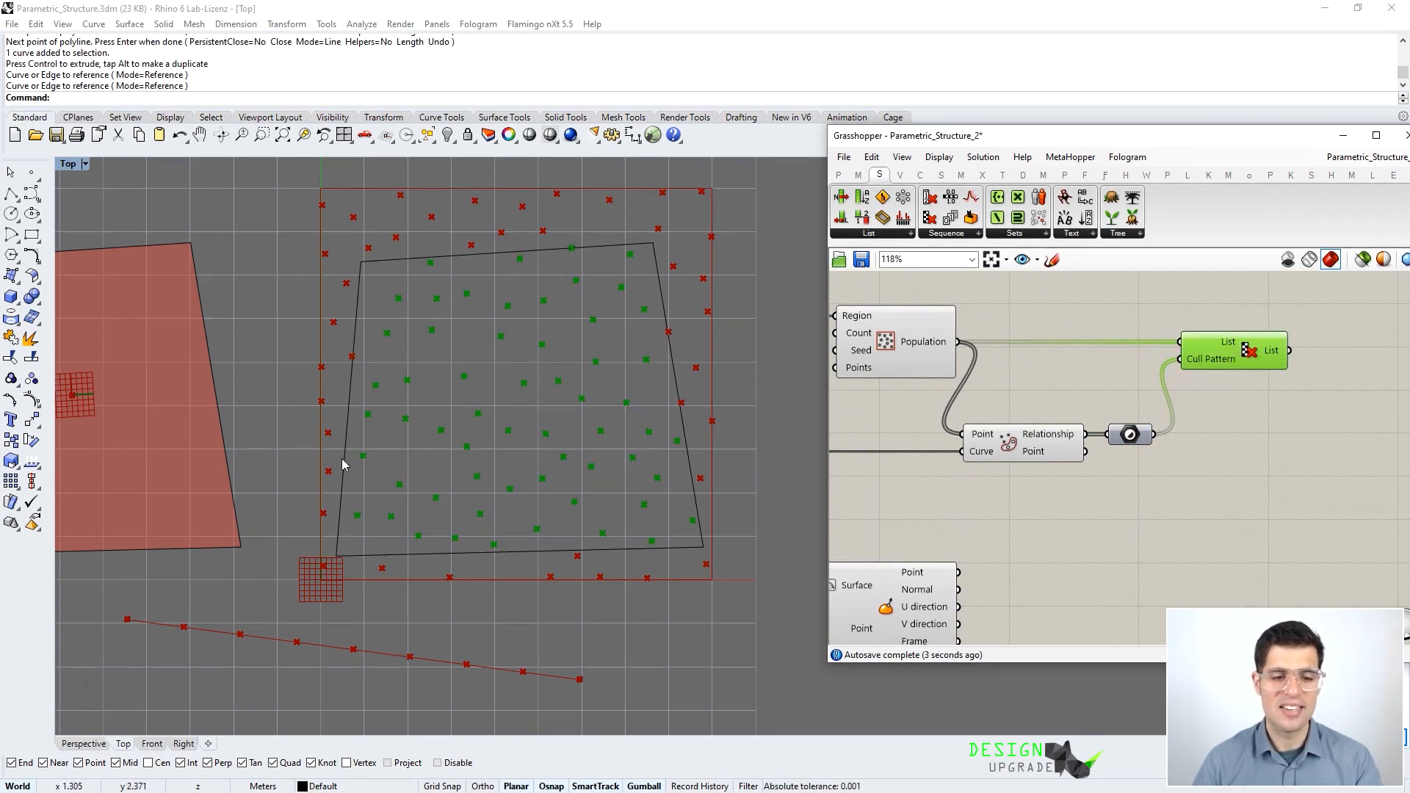
pyautogui.click(1238, 474)
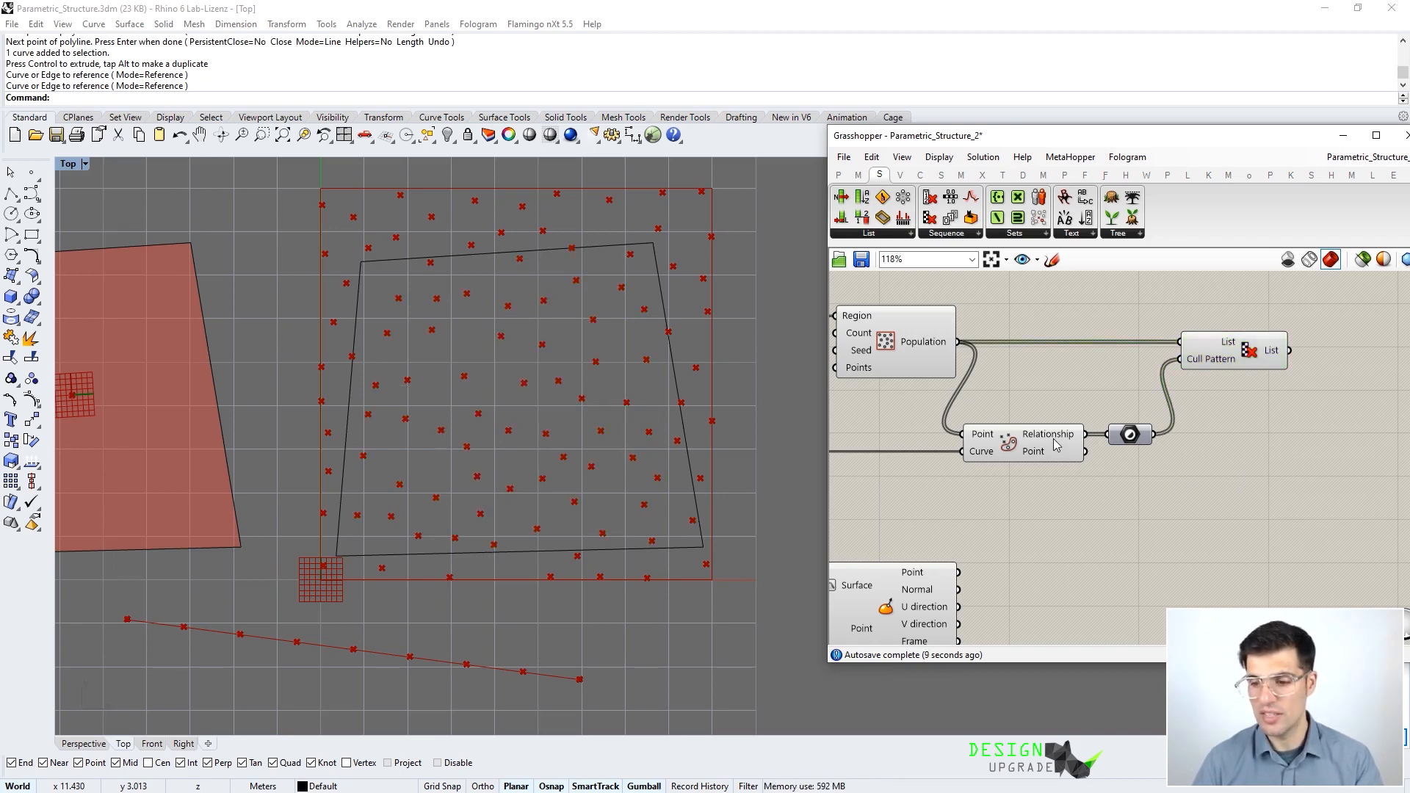
pyautogui.click(1242, 355)
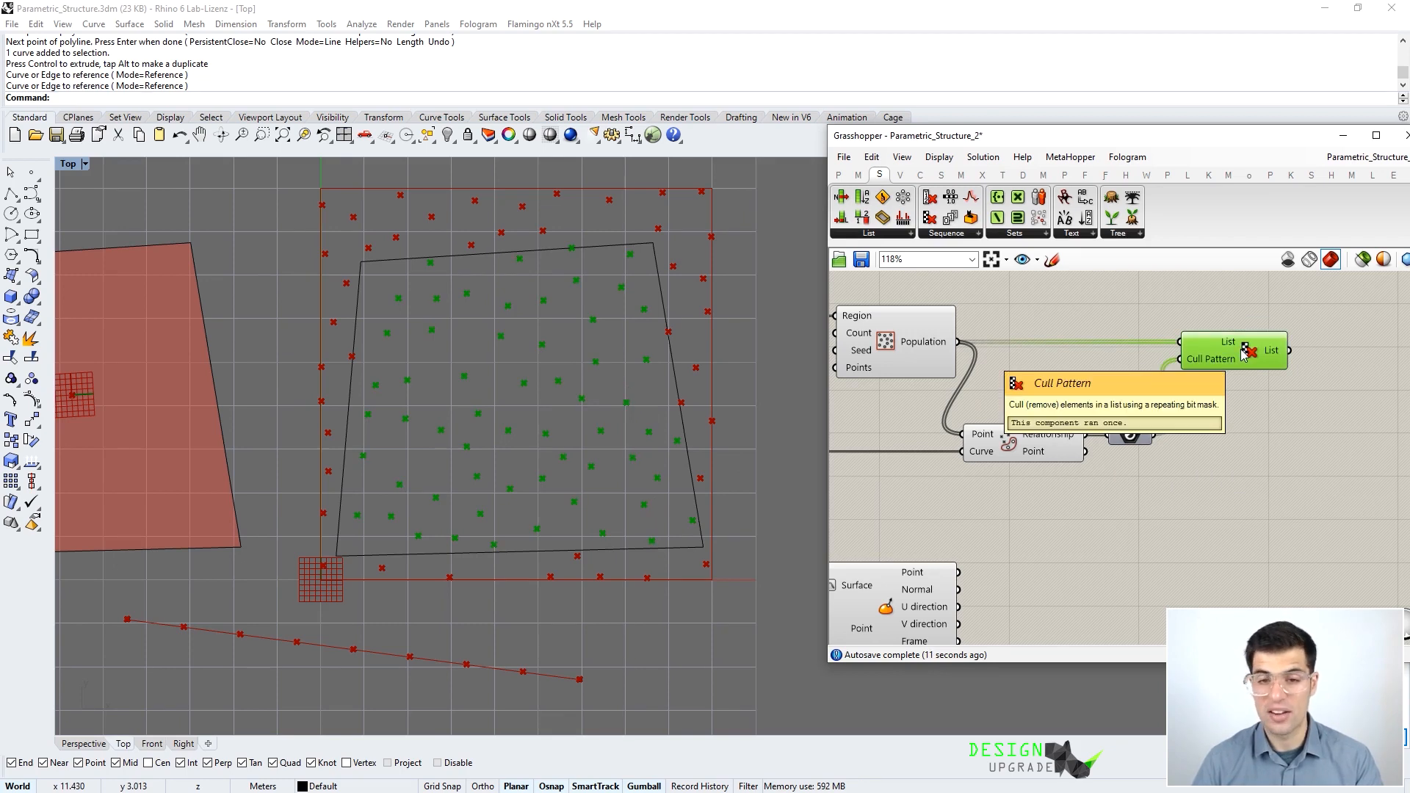
pyautogui.click(1237, 411)
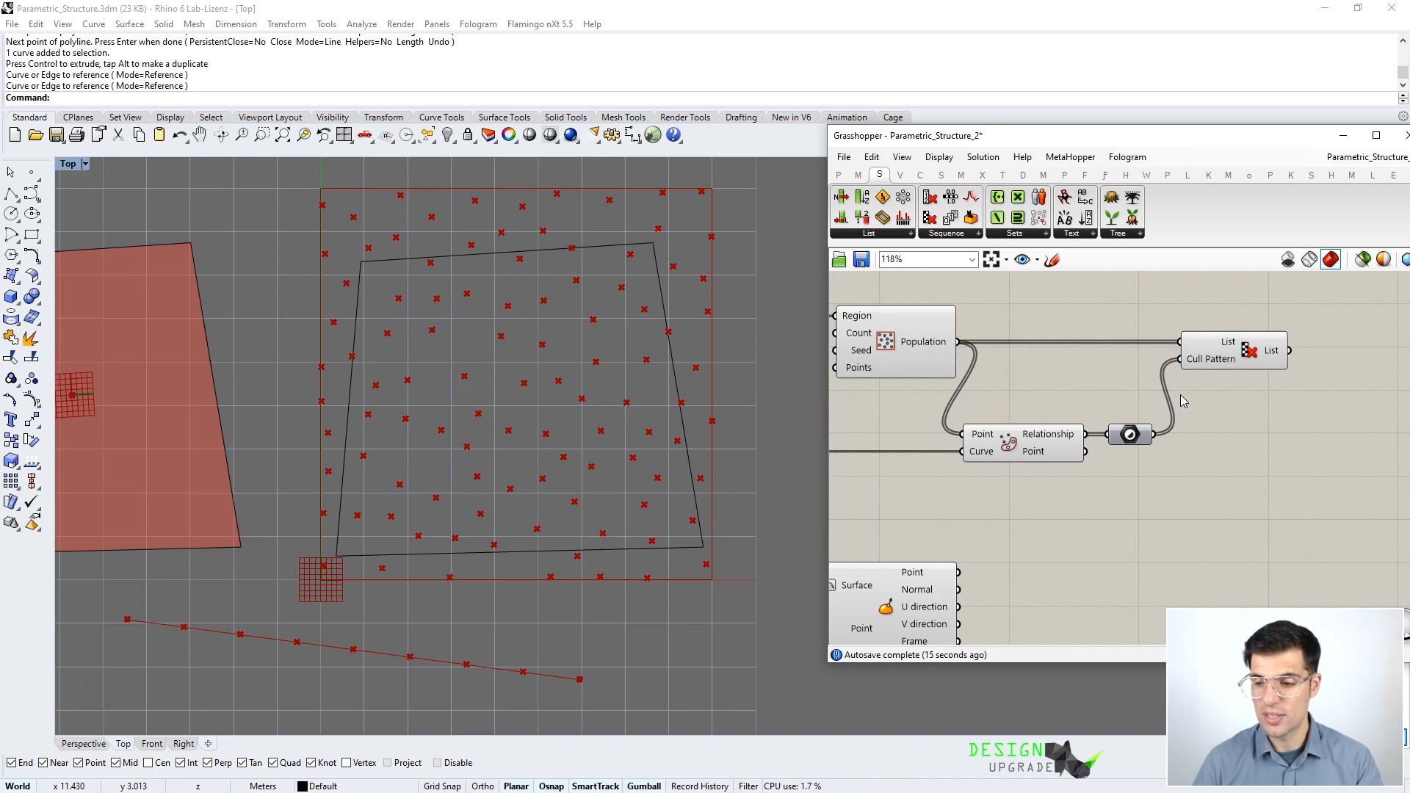
pyautogui.scroll(-3, 1197, 402)
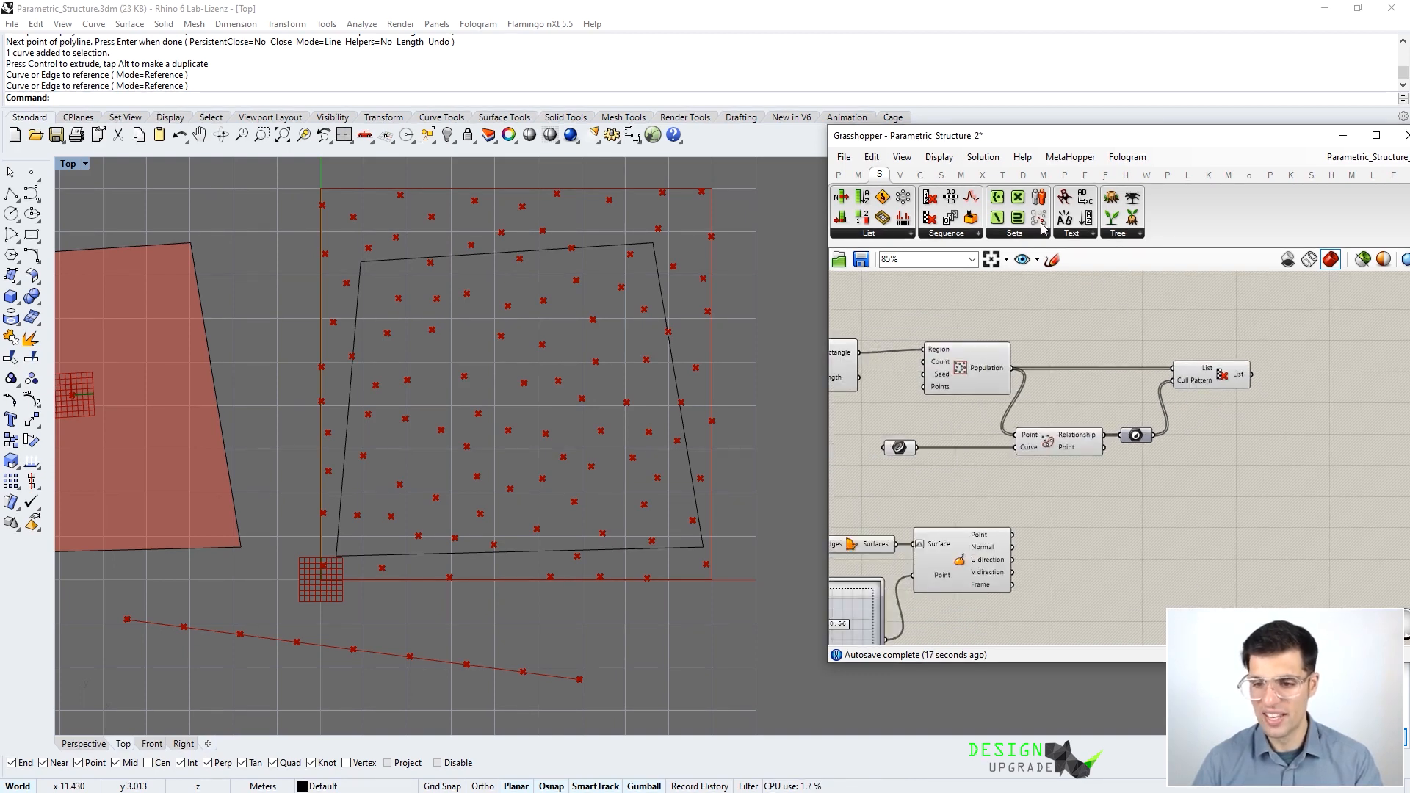
# - Add a Delaunay Mesh component from Mesh > Triangulation for the culled points
pyautogui.click(960, 174)
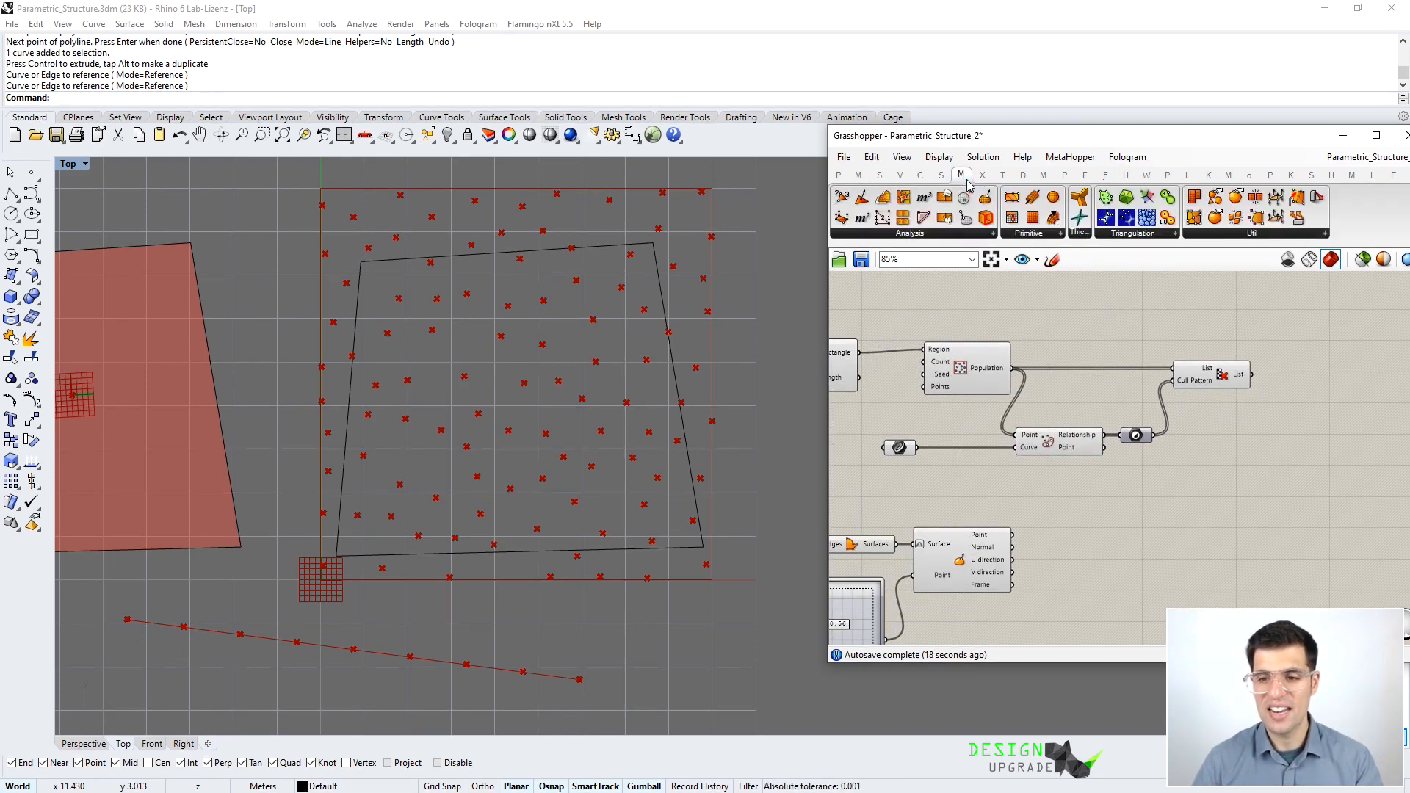
pyautogui.click(1132, 235)
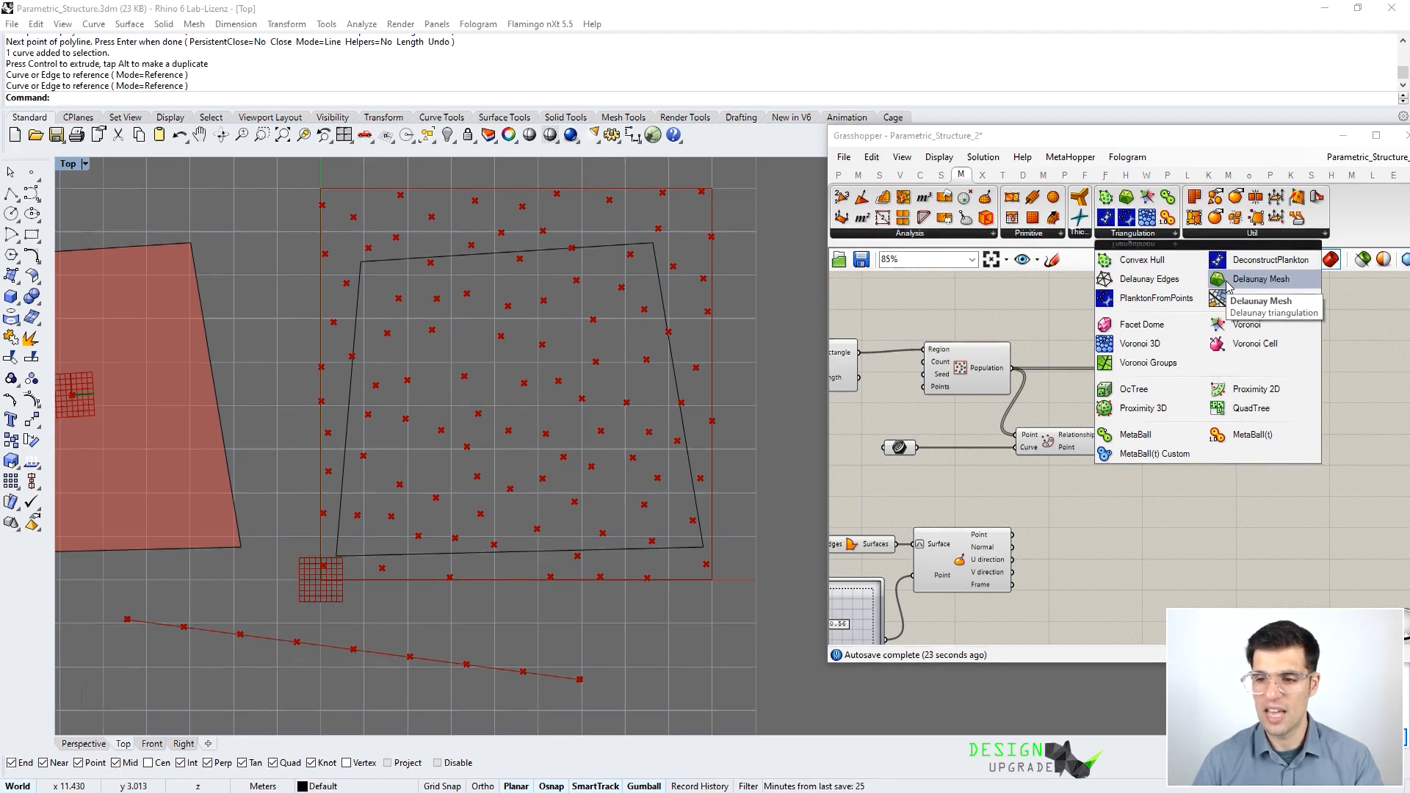
pyautogui.moveTo(1227, 285); pyautogui.dragTo(1303, 383)
pyautogui.click(1279, 332)
pyautogui.scroll(-1, 1062, 387)
pyautogui.moveTo(1067, 377); pyautogui.dragTo(1164, 419, button='right')
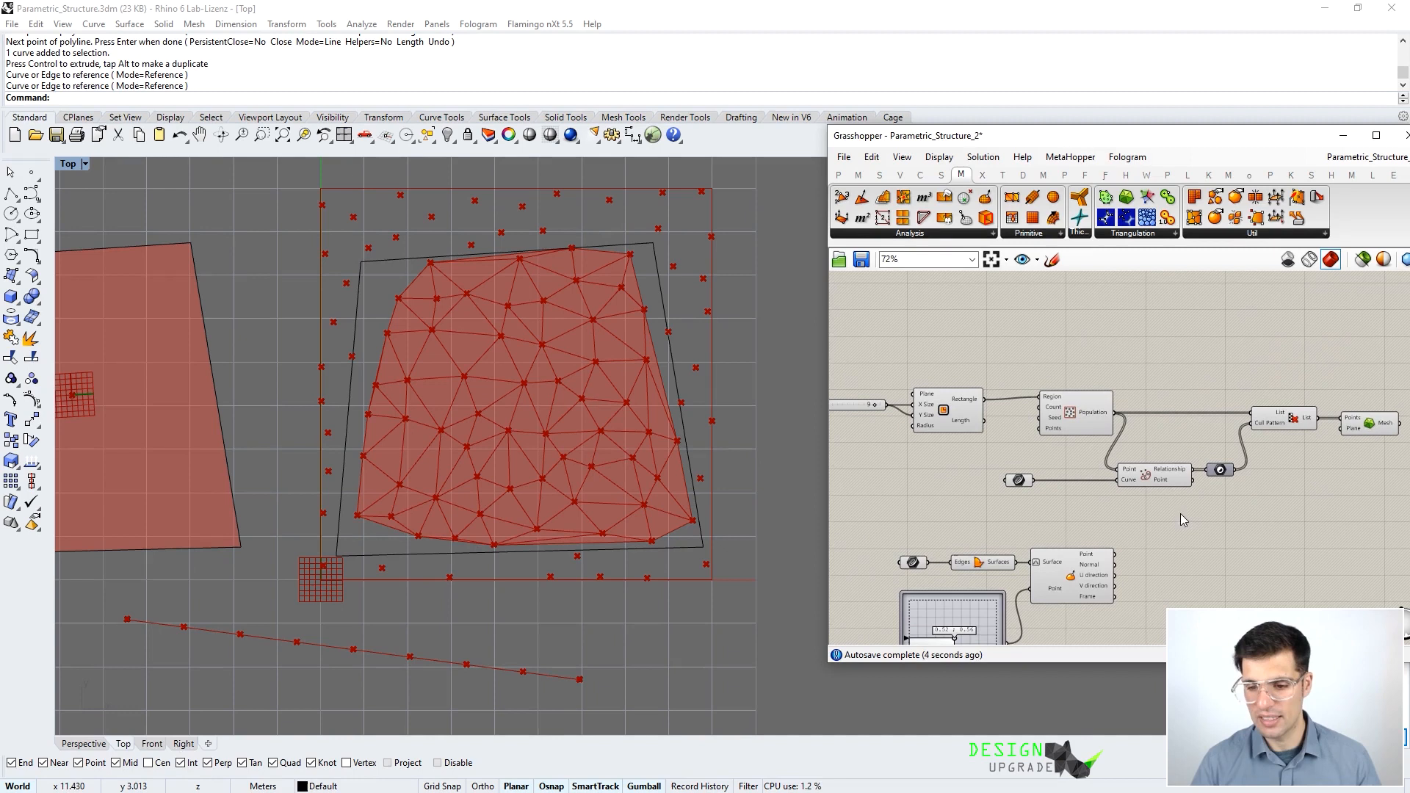
# - Hide the preview of the rectangle, population and containment components, framing the mesh in Top view
pyautogui.moveTo(1182, 506); pyautogui.dragTo(940, 380)
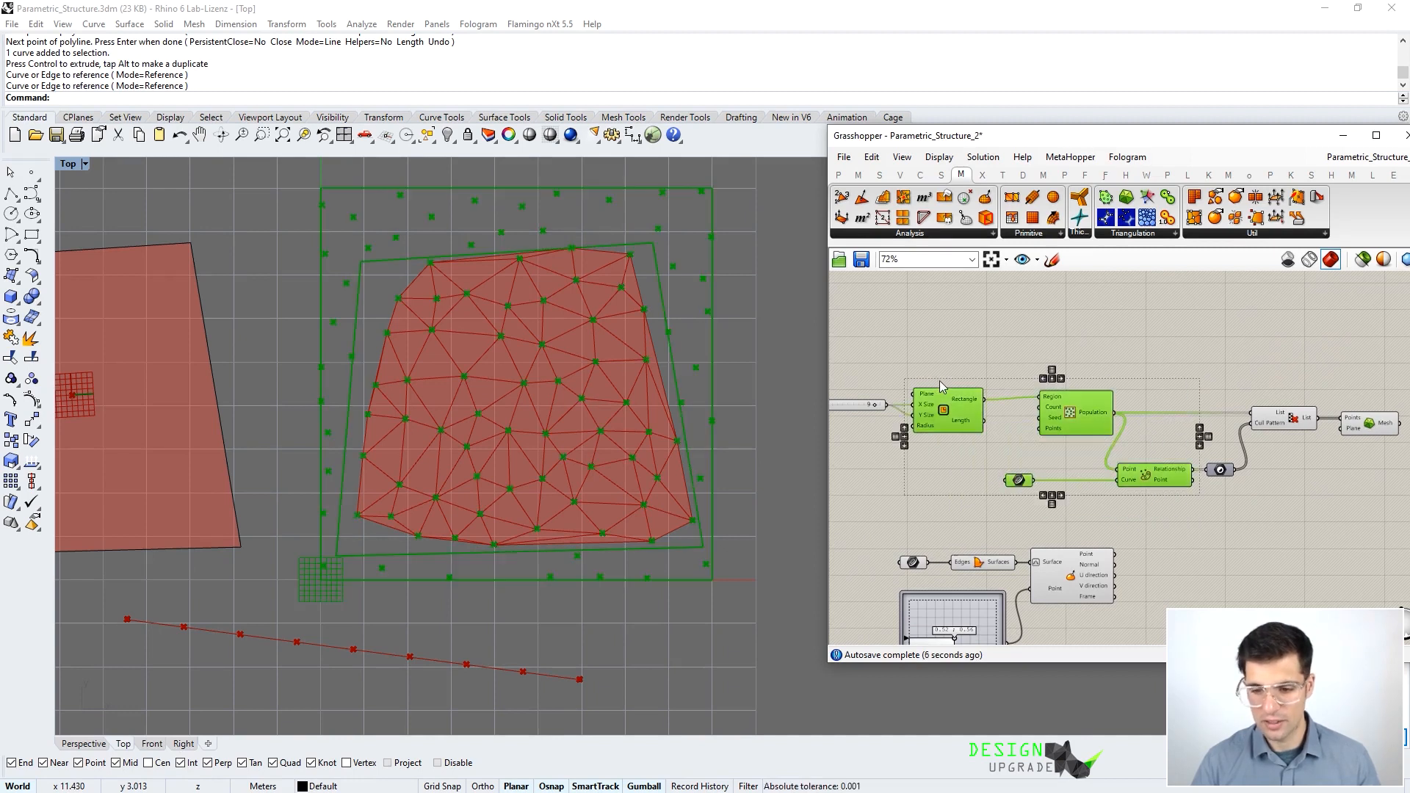
pyautogui.hotkey('ctrl', 'q')
pyautogui.click(1005, 323)
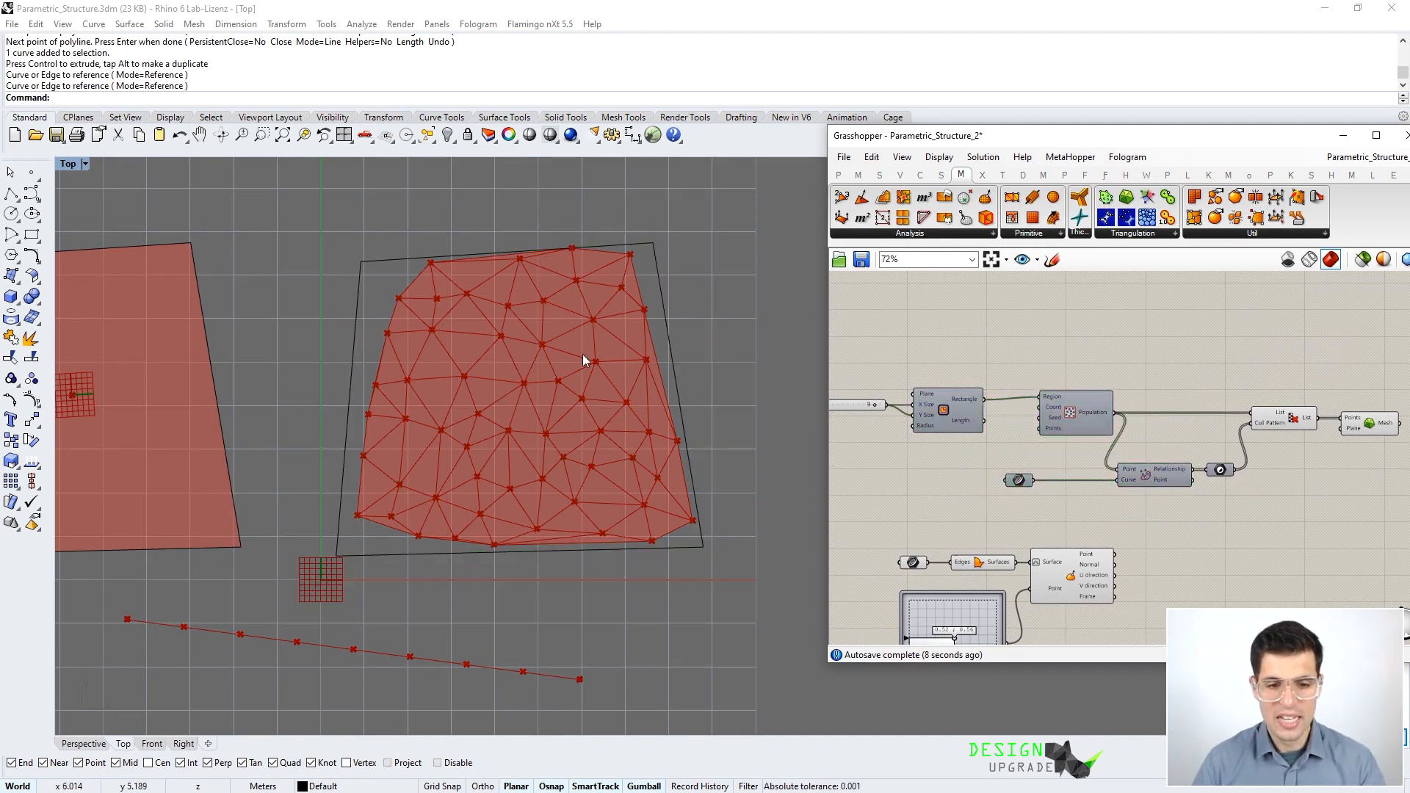
pyautogui.moveTo(409, 326); pyautogui.dragTo(568, 352, button='right')
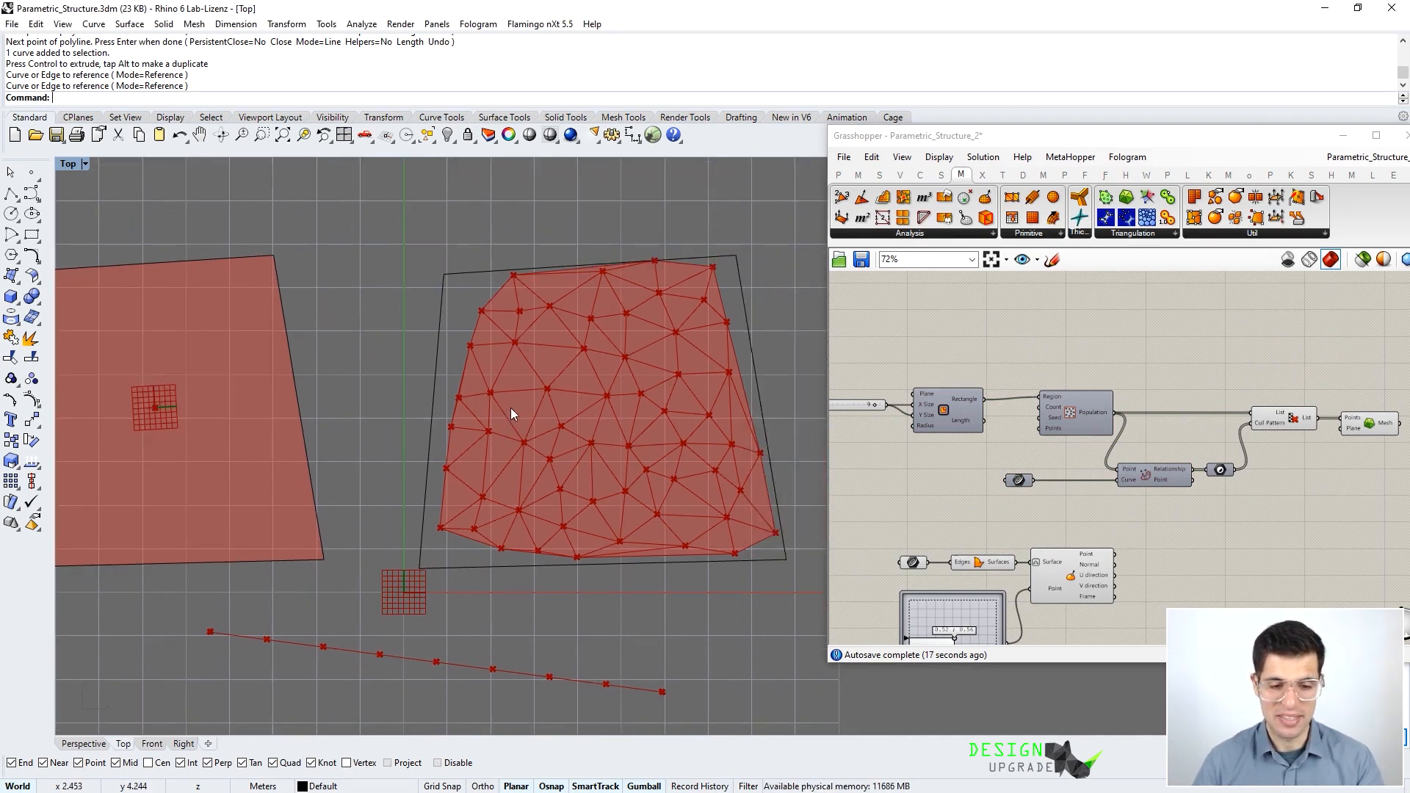
pyautogui.scroll(2, 509, 408)
pyautogui.moveTo(511, 407)
pyautogui.mouseDown(button='right')
pyautogui.moveTo(536, 415)
pyautogui.moveTo(504, 415)
pyautogui.mouseUp(button='right')
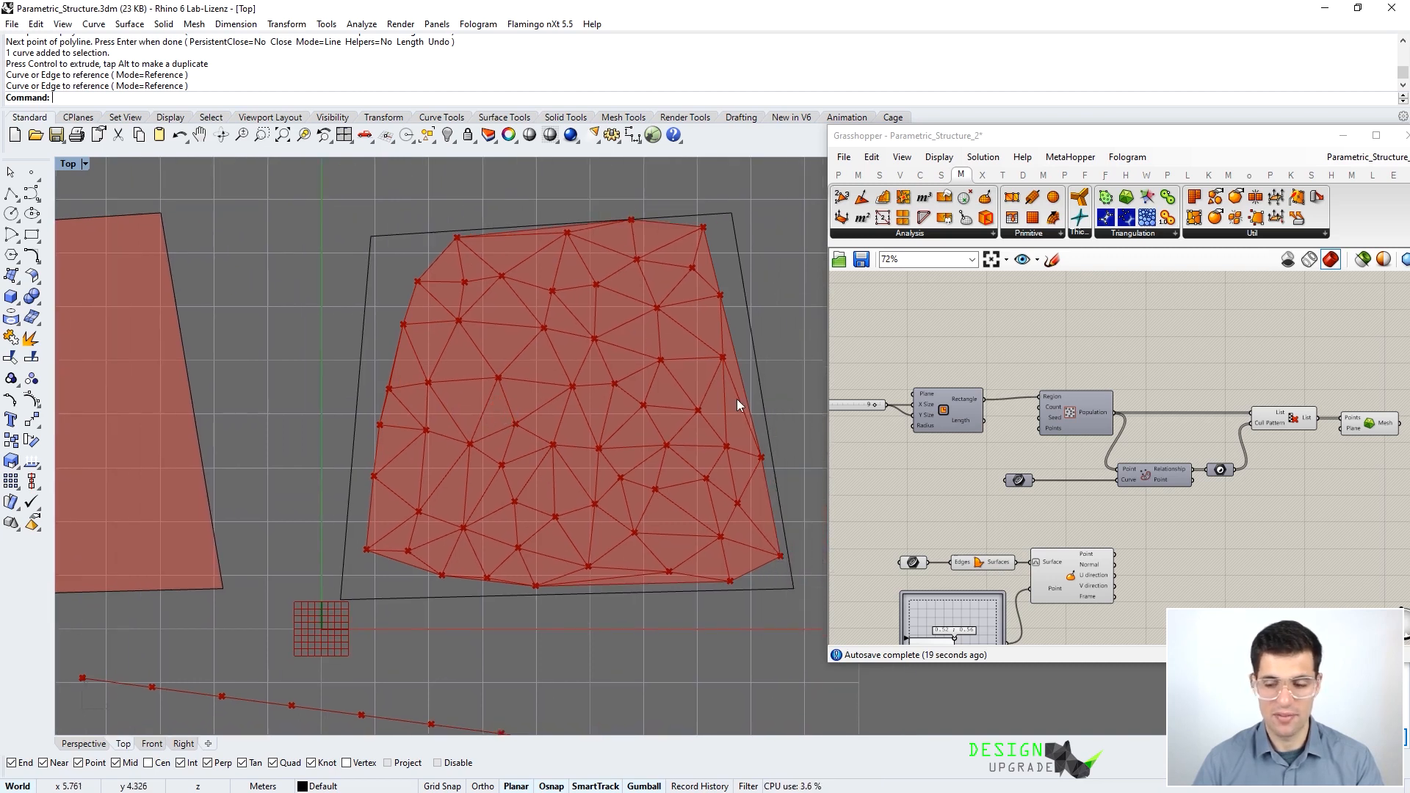
pyautogui.moveTo(1395, 405); pyautogui.dragTo(1101, 398, button='right')
pyautogui.scroll(2, 1146, 399)
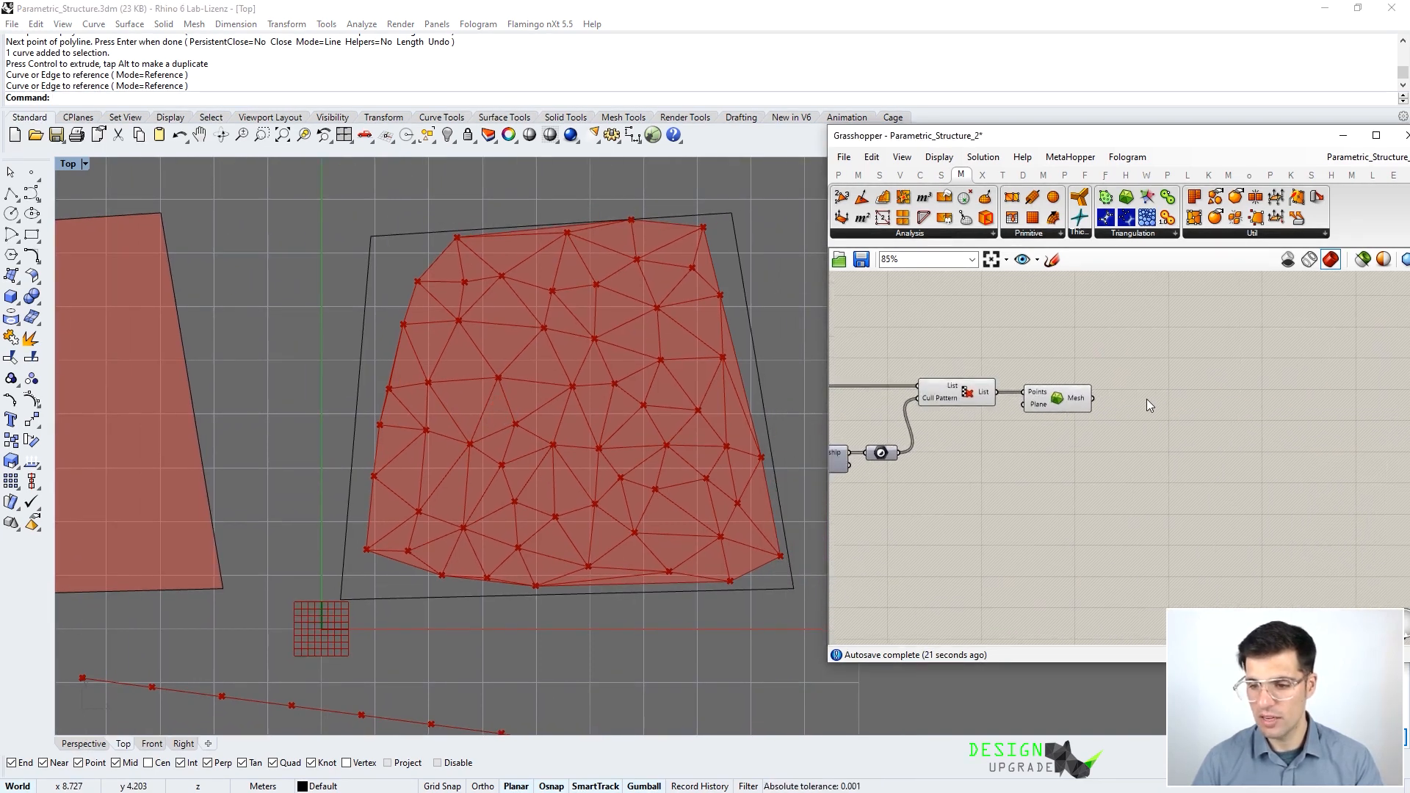
# - Add Deconstruct Mesh fed by the Delaunay mesh and inspect its 100 faces
pyautogui.click(988, 235)
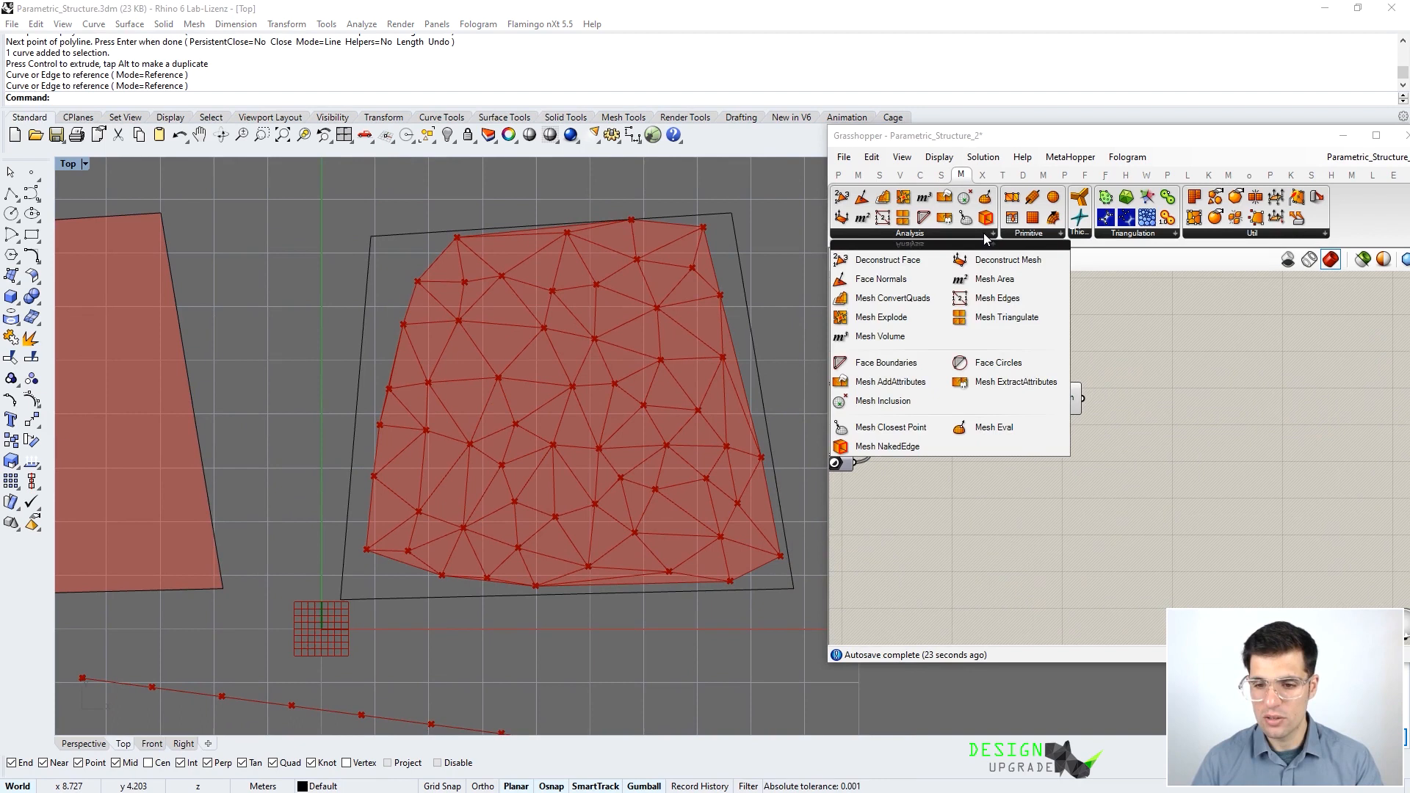
pyautogui.click(991, 260)
pyautogui.click(1163, 383)
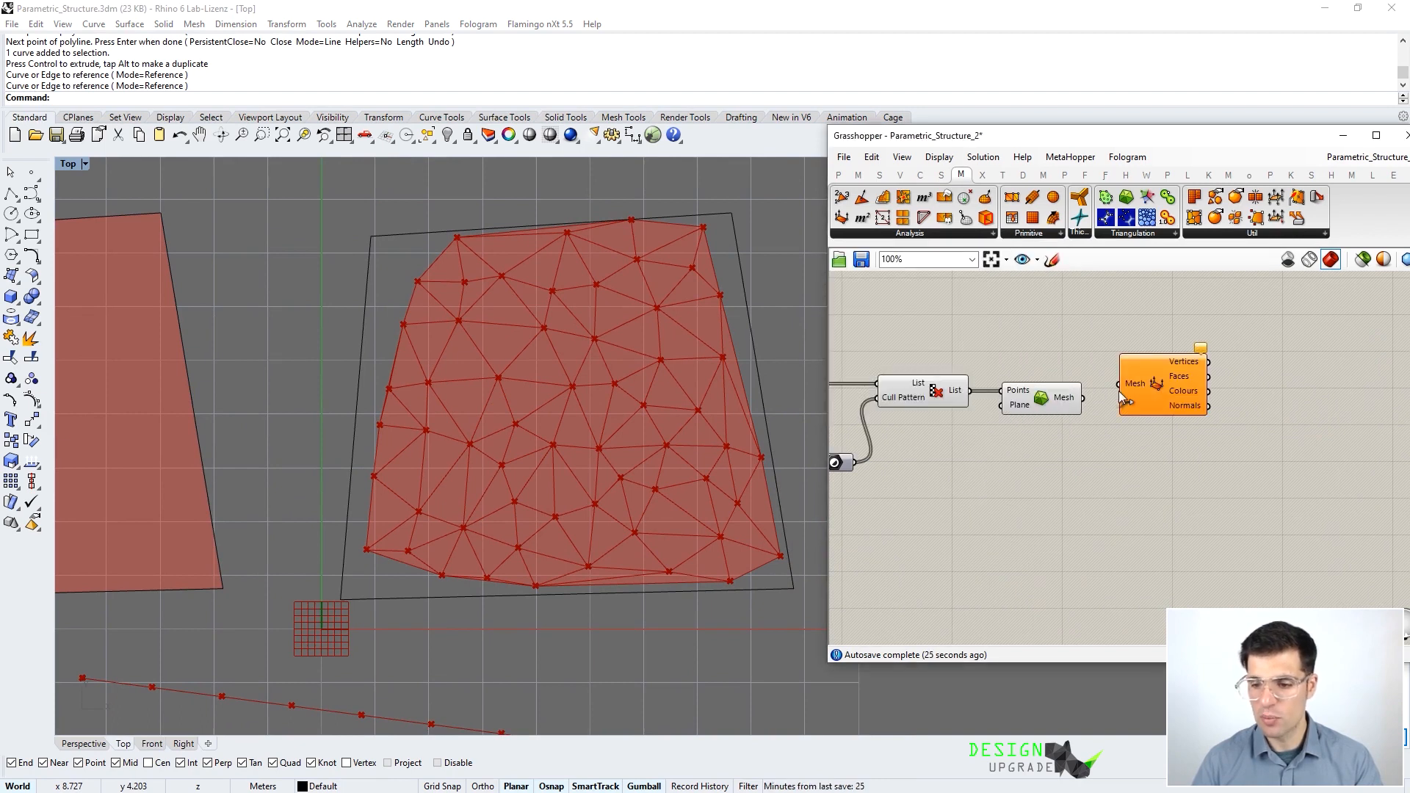
pyautogui.moveTo(1085, 398); pyautogui.dragTo(1118, 384)
pyautogui.scroll(2, 1069, 348)
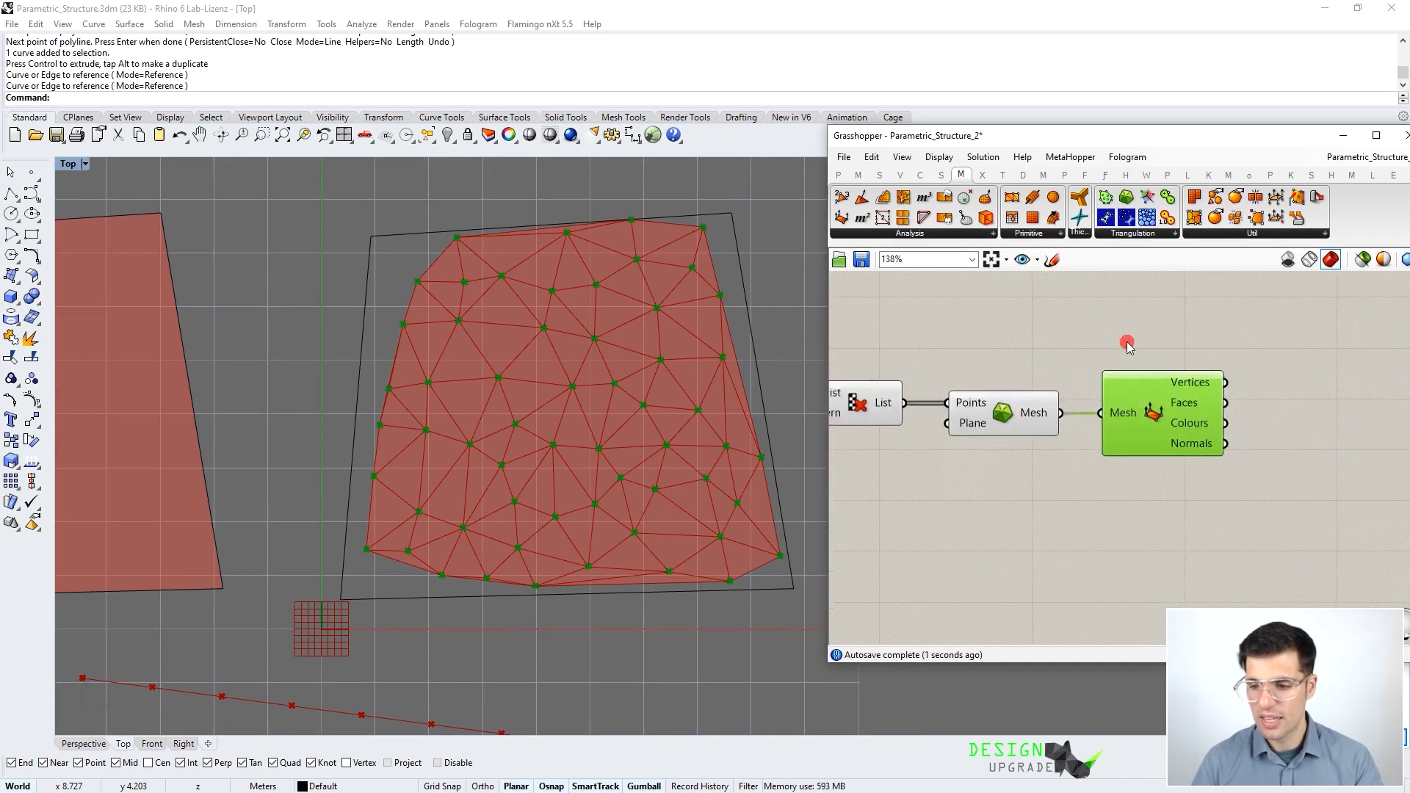
pyautogui.scroll(2, 1067, 342)
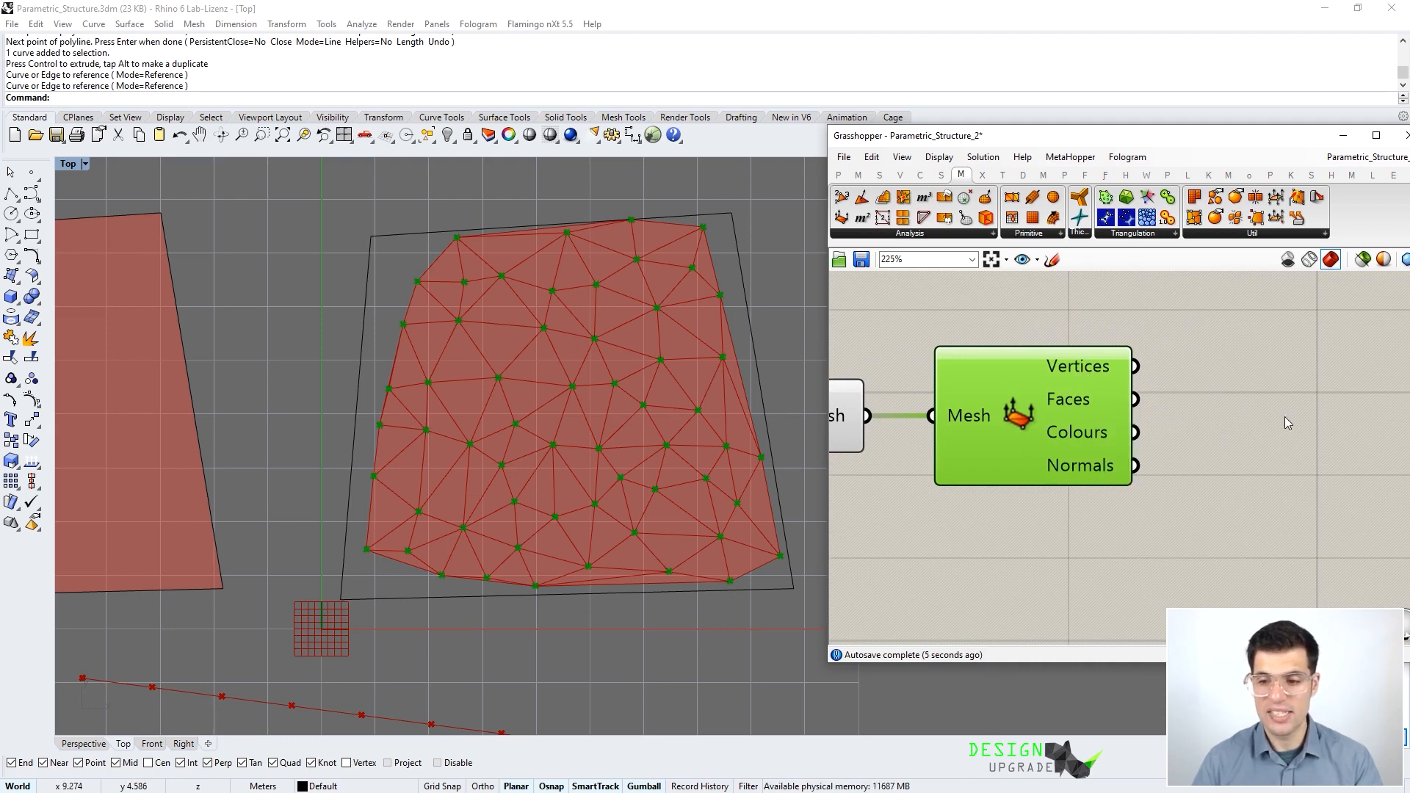
pyautogui.moveTo(1070, 401)
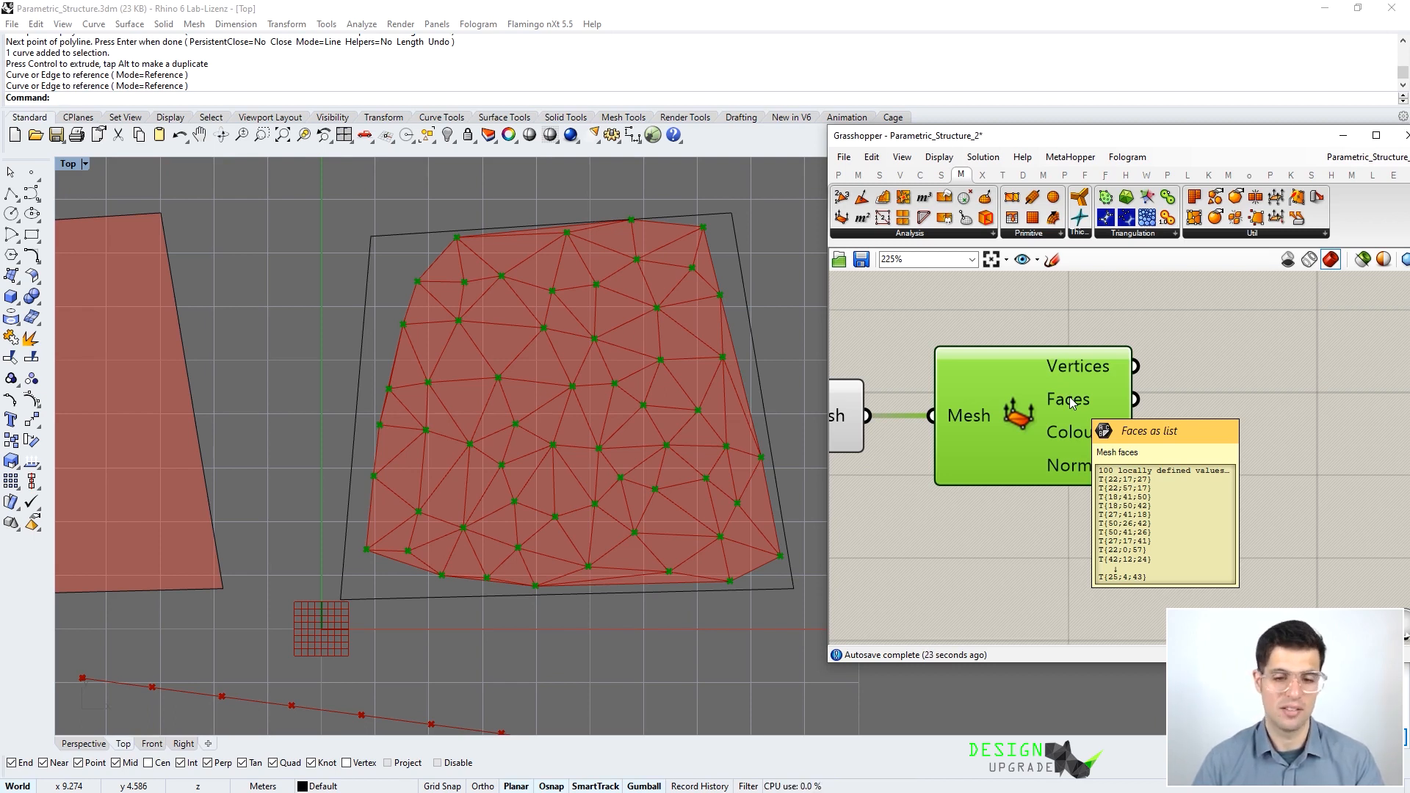
pyautogui.click(1171, 297)
# - Pan the Top view and canvas to show the cull and mesh components together
pyautogui.moveTo(433, 367); pyautogui.dragTo(532, 377, button='right')
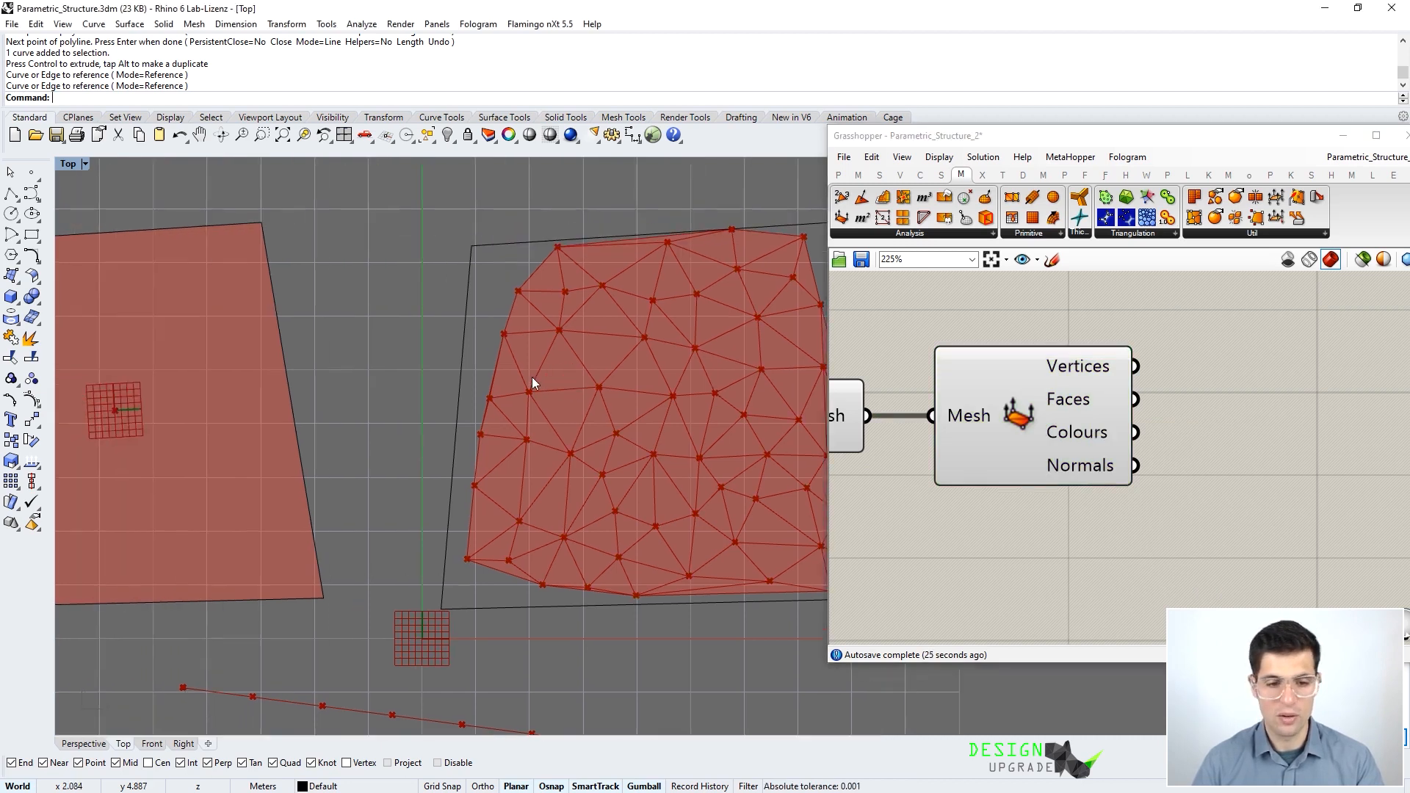
pyautogui.scroll(-4, 532, 377)
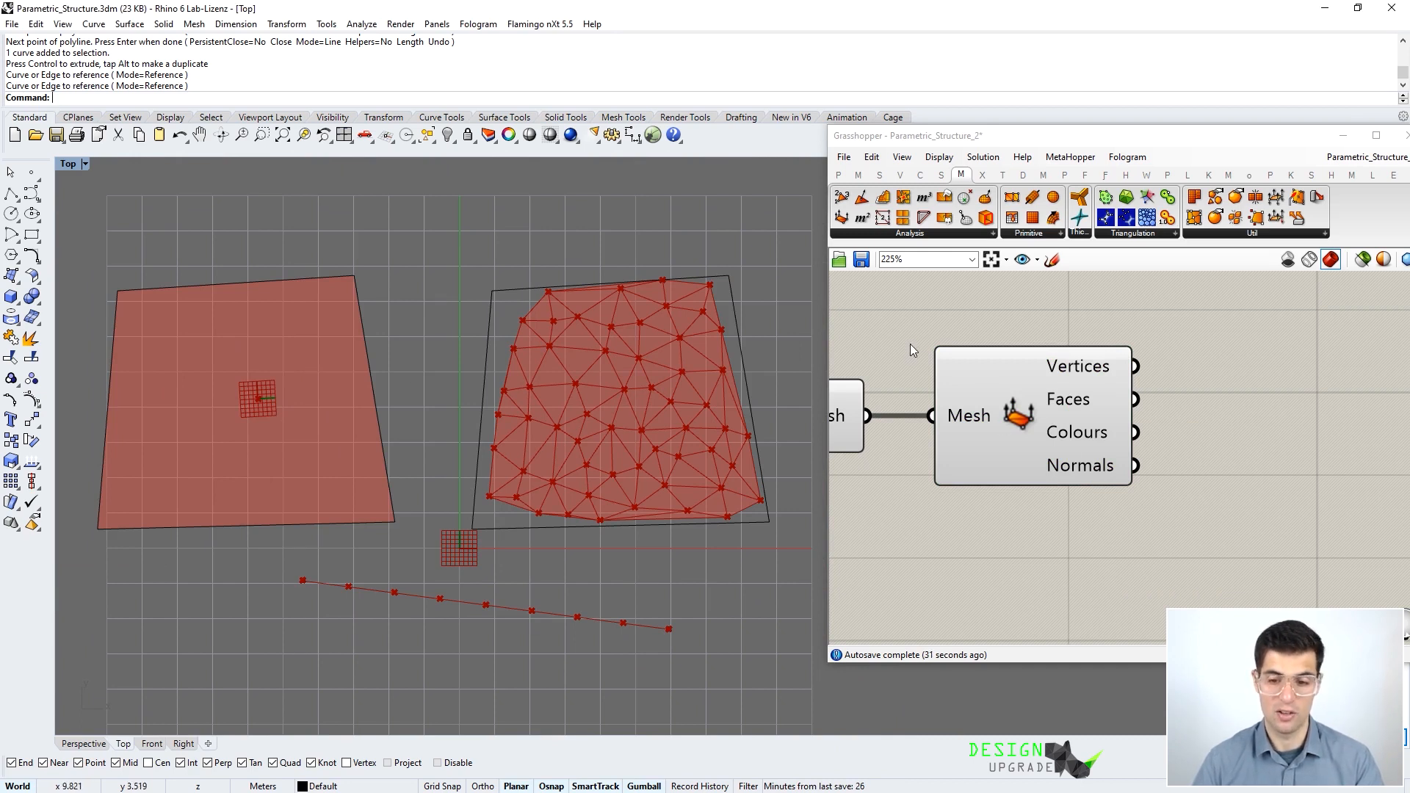
pyautogui.moveTo(909, 344); pyautogui.dragTo(1160, 413, button='right')
pyautogui.scroll(-3, 1101, 400)
pyautogui.moveTo(894, 365); pyautogui.dragTo(1021, 381, button='right')
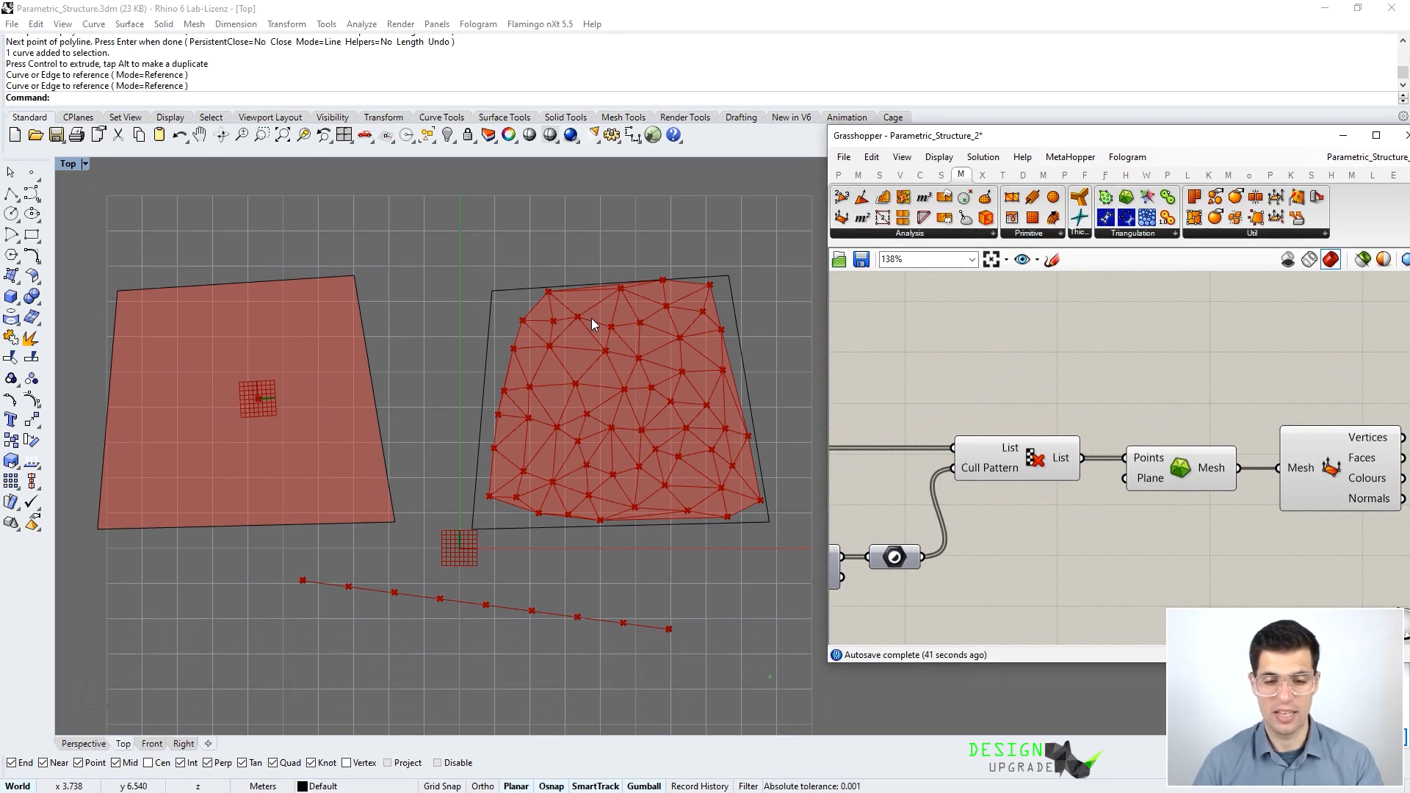
pyautogui.moveTo(452, 333); pyautogui.dragTo(470, 329, button='right')
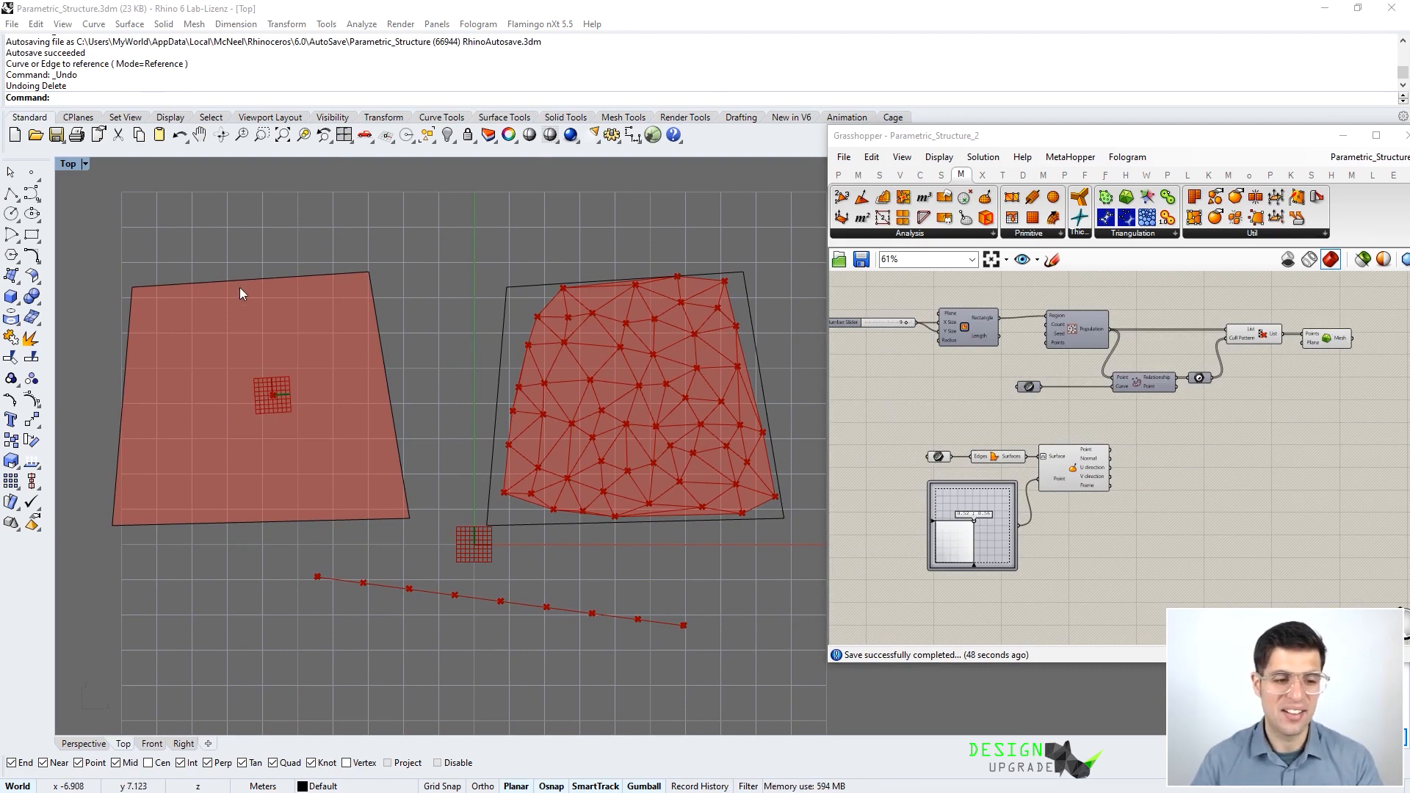
# - Delete the point and mesh components from the definition
pyautogui.rightClick(1108, 424)
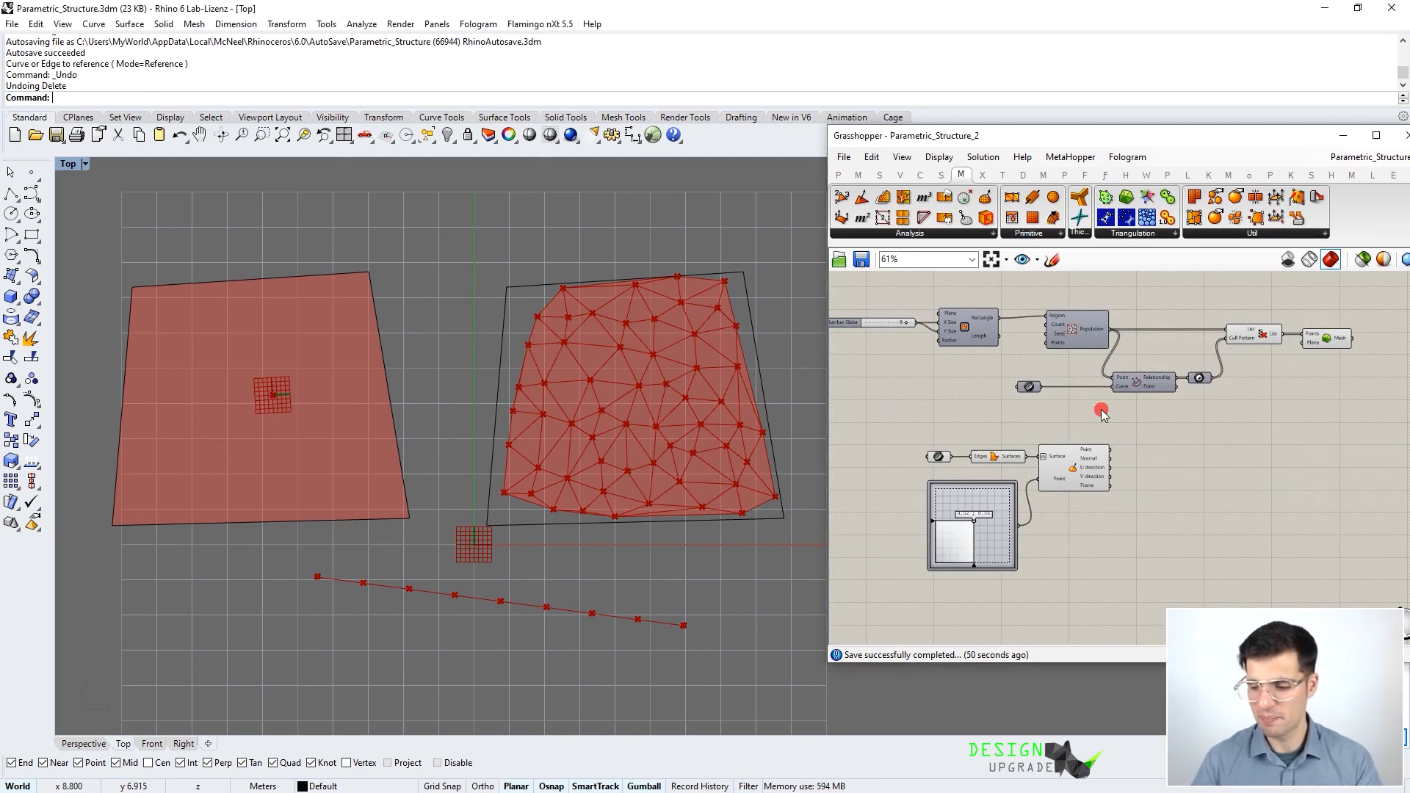
pyautogui.moveTo(993, 343); pyautogui.dragTo(1006, 374, button='right')
pyautogui.scroll(-1, 1006, 373)
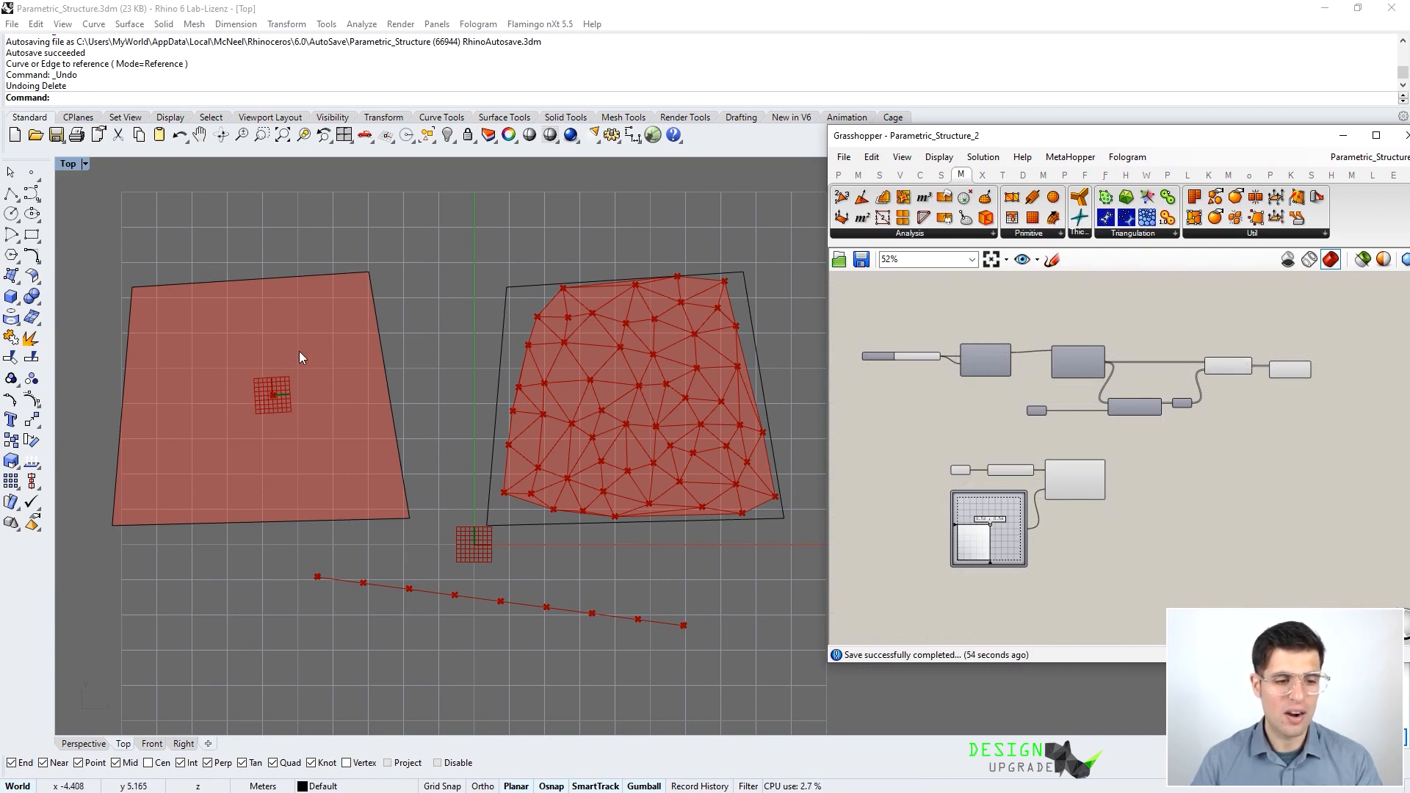
pyautogui.scroll(1, 1237, 421)
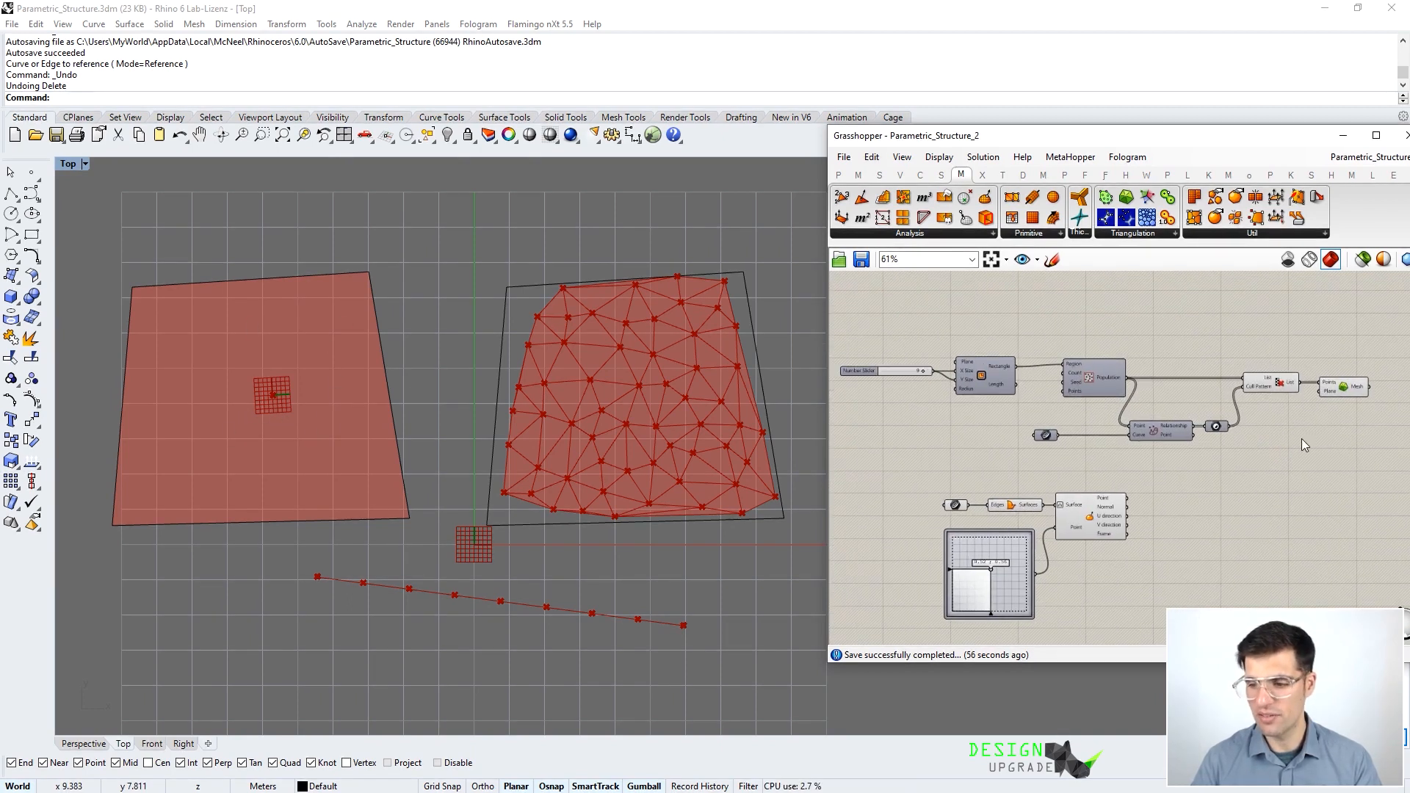
pyautogui.moveTo(1375, 475); pyautogui.dragTo(862, 306)
pyautogui.press('Delete')
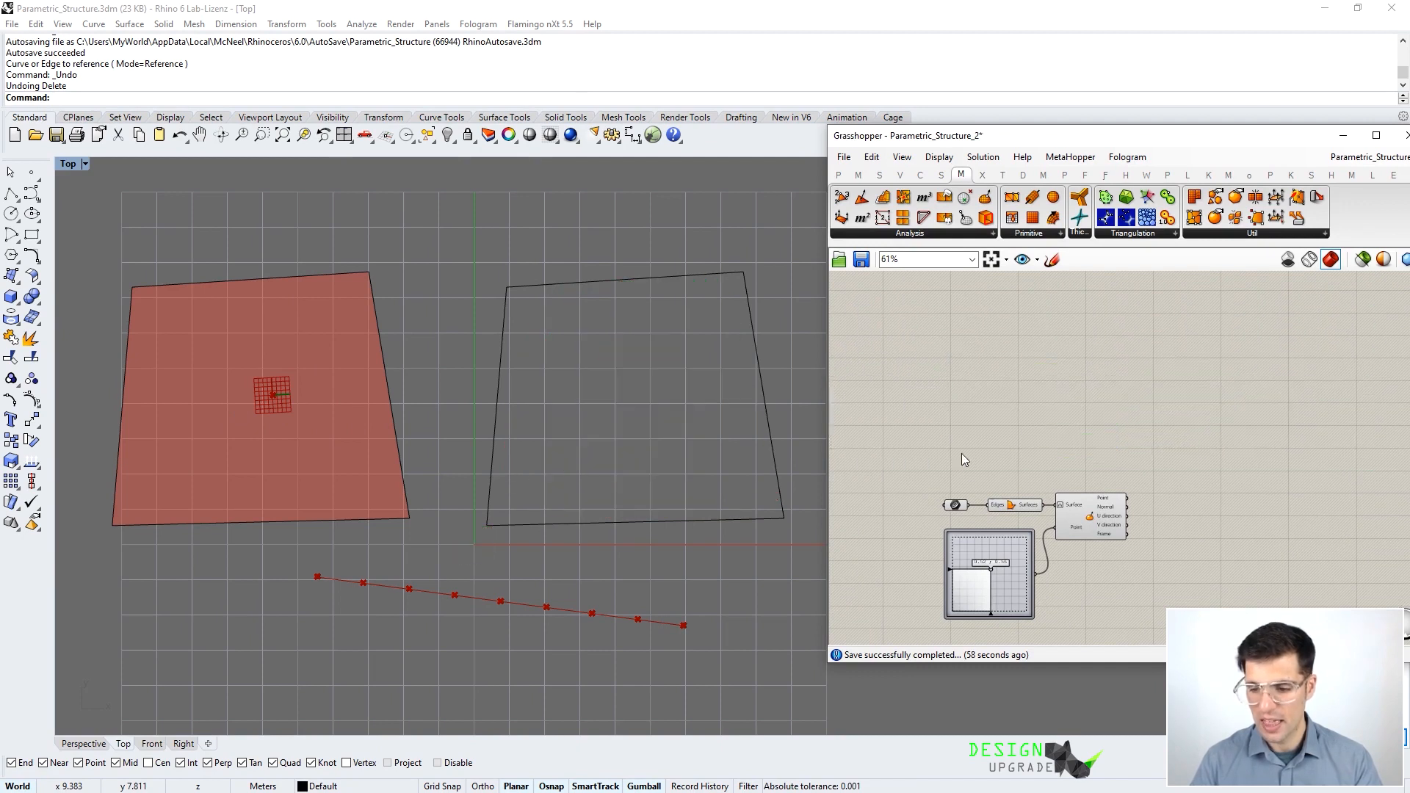
# - Delete the Graph Mapper and Evaluate Surface components
pyautogui.moveTo(974, 457); pyautogui.dragTo(970, 405, button='right')
pyautogui.scroll(2, 1038, 483)
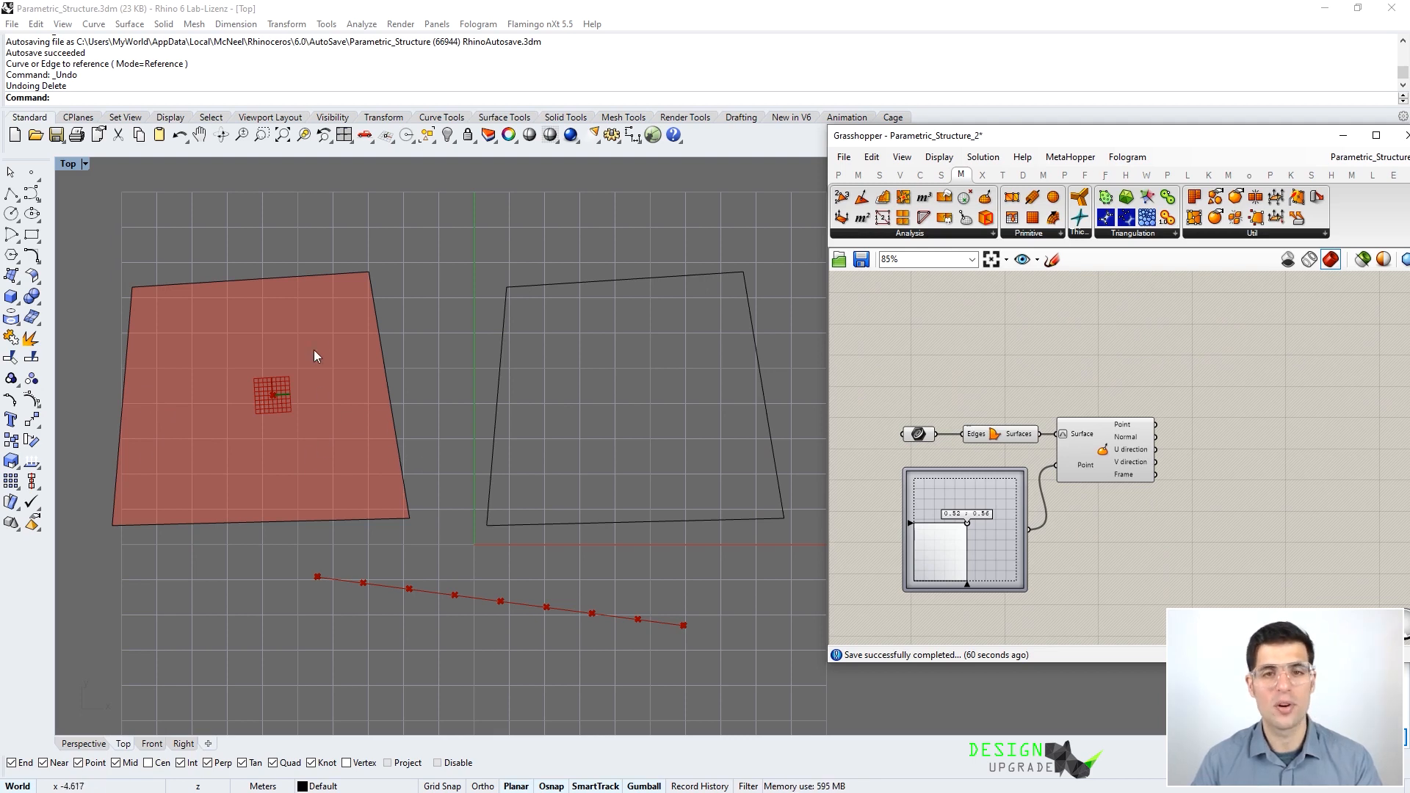
pyautogui.scroll(-1, 1088, 433)
pyautogui.moveTo(1115, 549); pyautogui.dragTo(1007, 458)
pyautogui.press('Delete')
# - Move the remaining surface input components below the truss network
pyautogui.scroll(-3, 1021, 441)
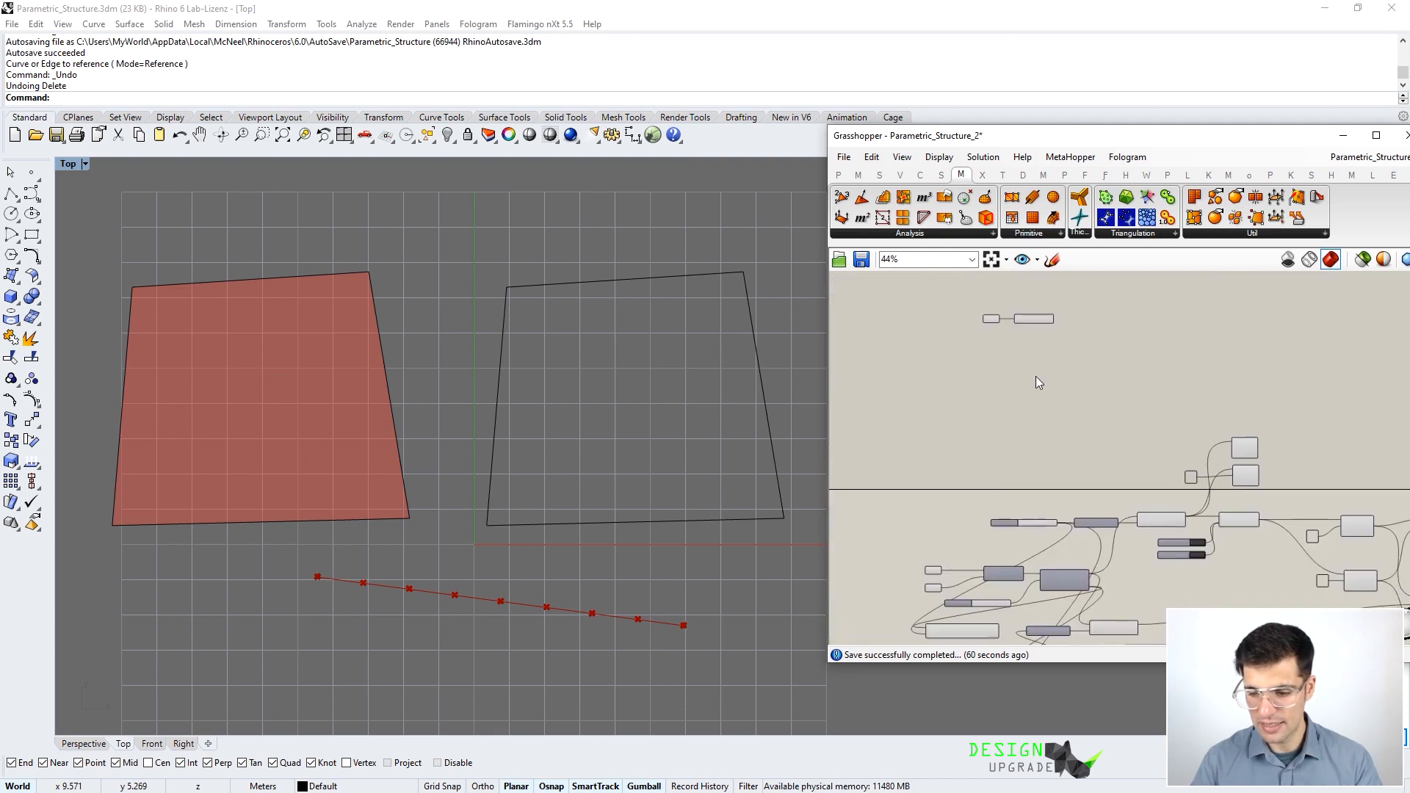
pyautogui.scroll(-3, 1036, 382)
pyautogui.moveTo(994, 319)
pyautogui.mouseDown()
pyautogui.moveTo(1094, 370)
pyautogui.moveTo(1014, 547)
pyautogui.moveTo(974, 302)
pyautogui.mouseUp()
pyautogui.moveTo(973, 301); pyautogui.dragTo(1013, 595)
pyautogui.scroll(3, 1028, 580)
pyautogui.scroll(3, 1044, 541)
# - Delete the square outline curve in the maximized Perspective view
pyautogui.click(1025, 418)
pyautogui.doubleClick(73, 165)
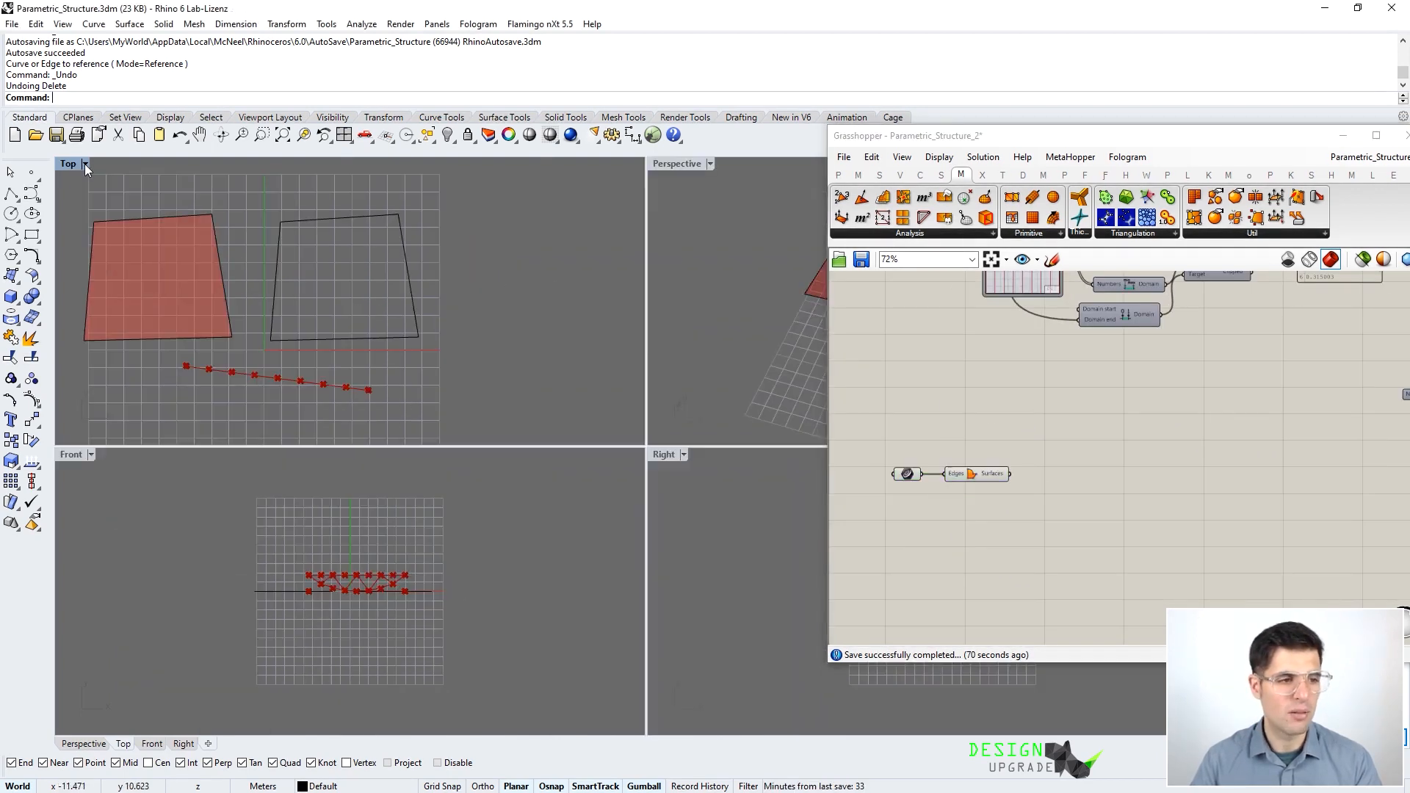
pyautogui.doubleClick(671, 166)
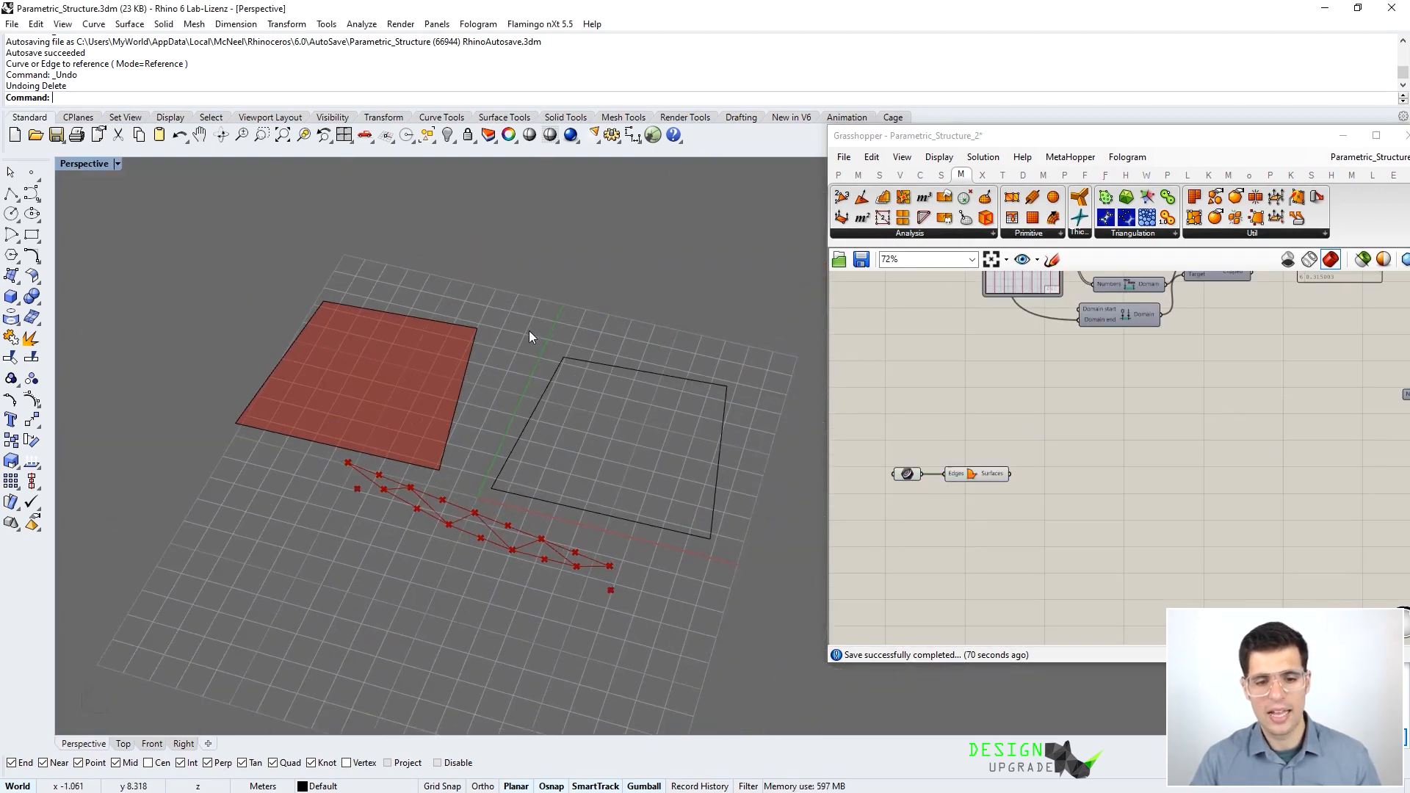
pyautogui.click(559, 363)
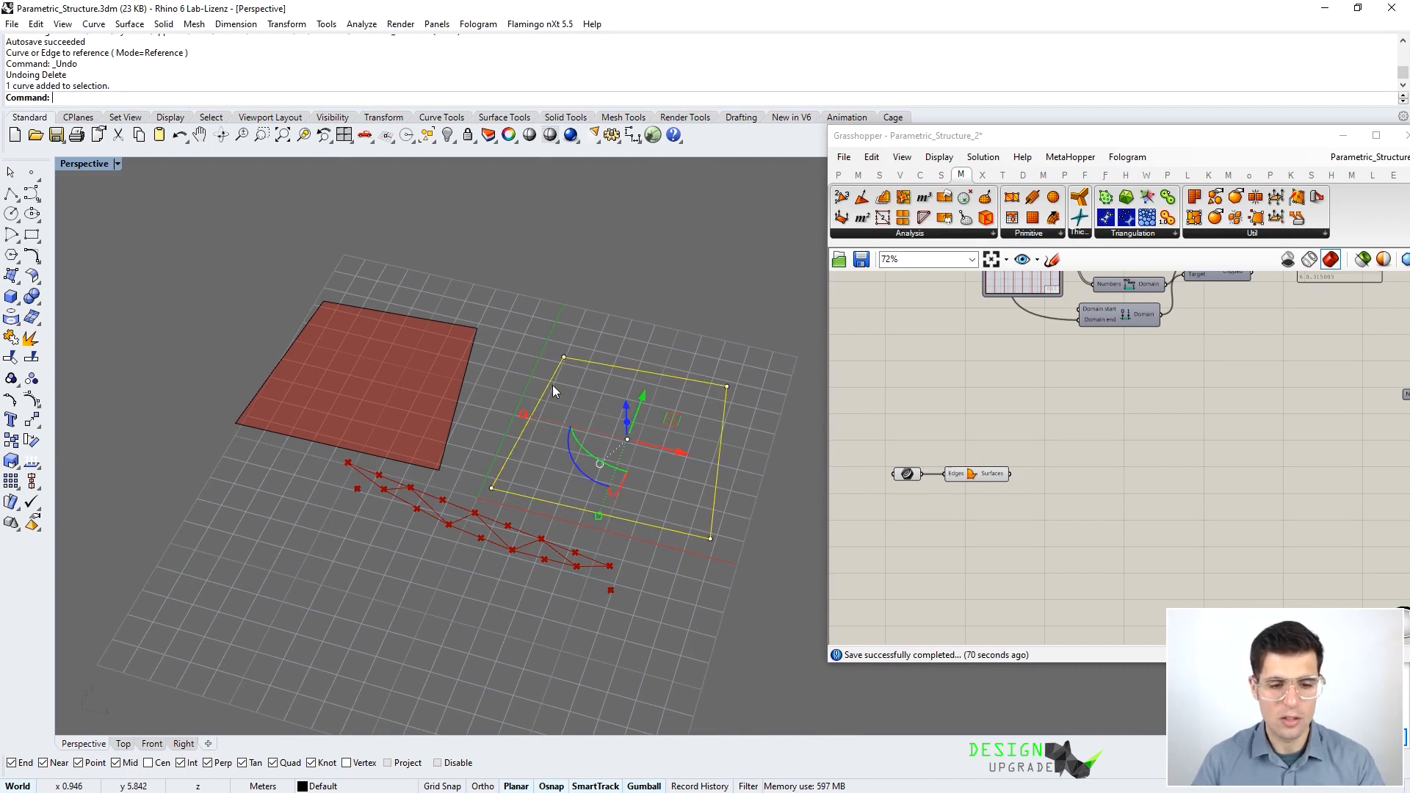
pyautogui.press('Delete')
# - Select the Line component to locate the existing truss in the 3D view
pyautogui.moveTo(536, 385); pyautogui.dragTo(460, 420, button='right')
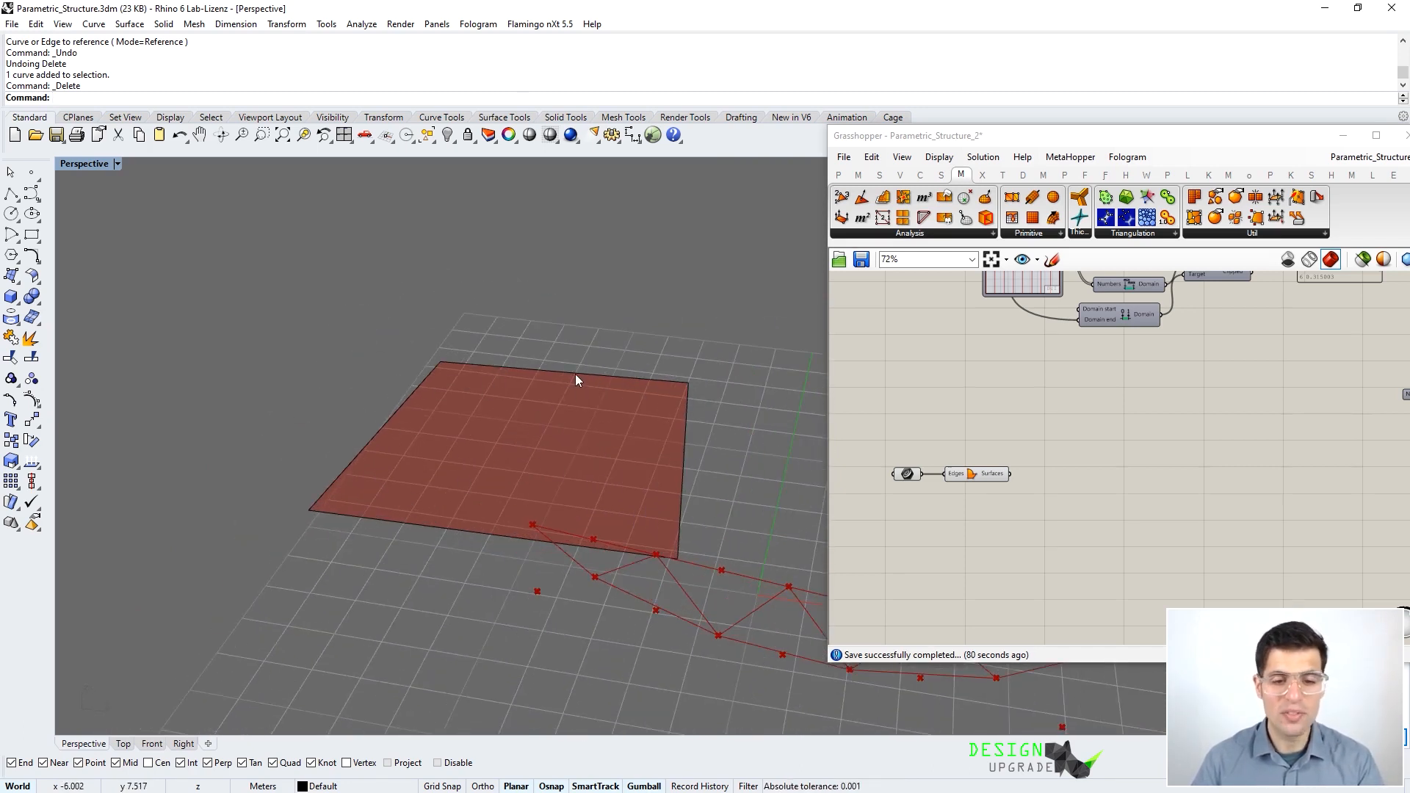
pyautogui.scroll(-3, 575, 373)
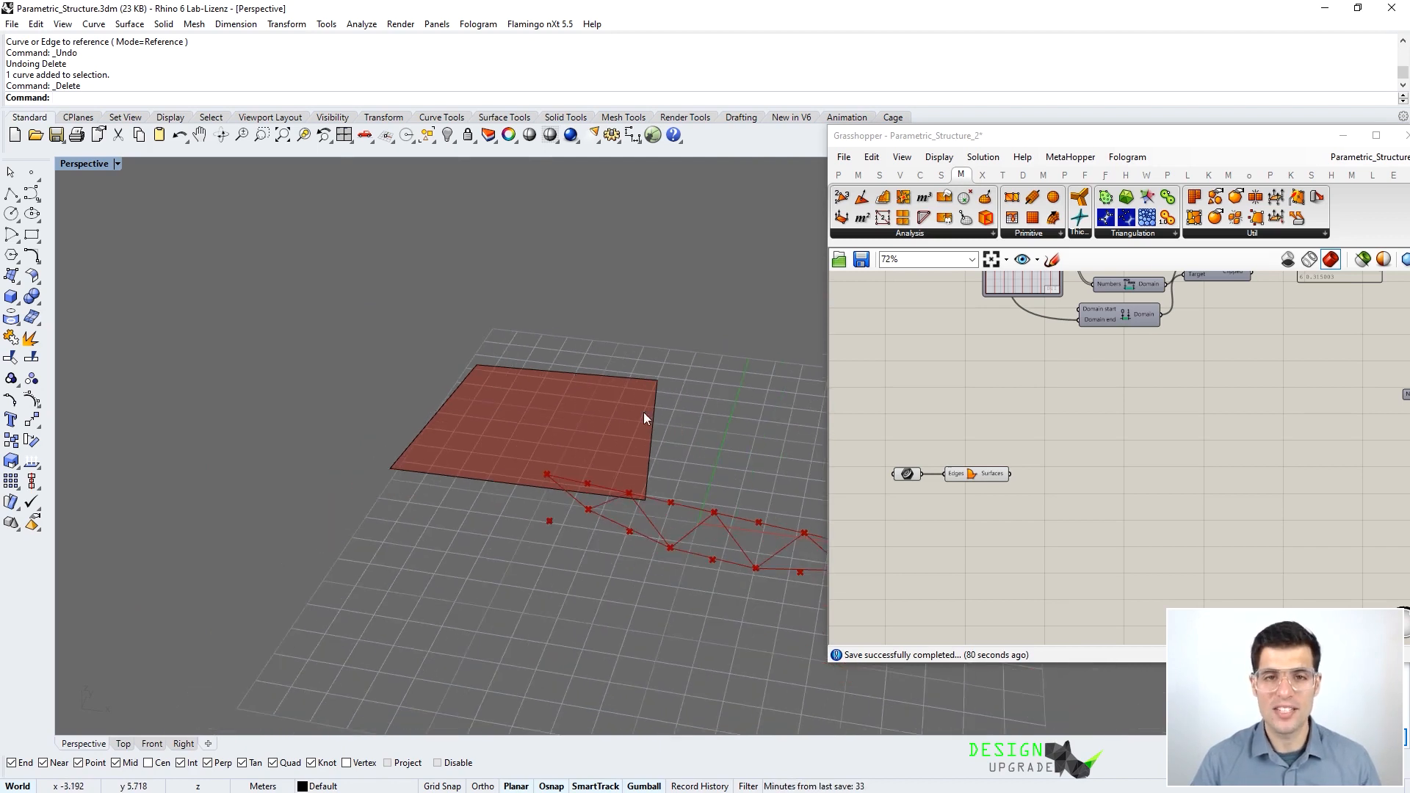
pyautogui.moveTo(677, 457); pyautogui.dragTo(684, 485, button='right')
pyautogui.scroll(-4, 926, 323)
pyautogui.moveTo(927, 324); pyautogui.dragTo(941, 516, button='right')
pyautogui.scroll(3, 948, 402)
pyautogui.scroll(2, 954, 415)
pyautogui.click(1013, 411)
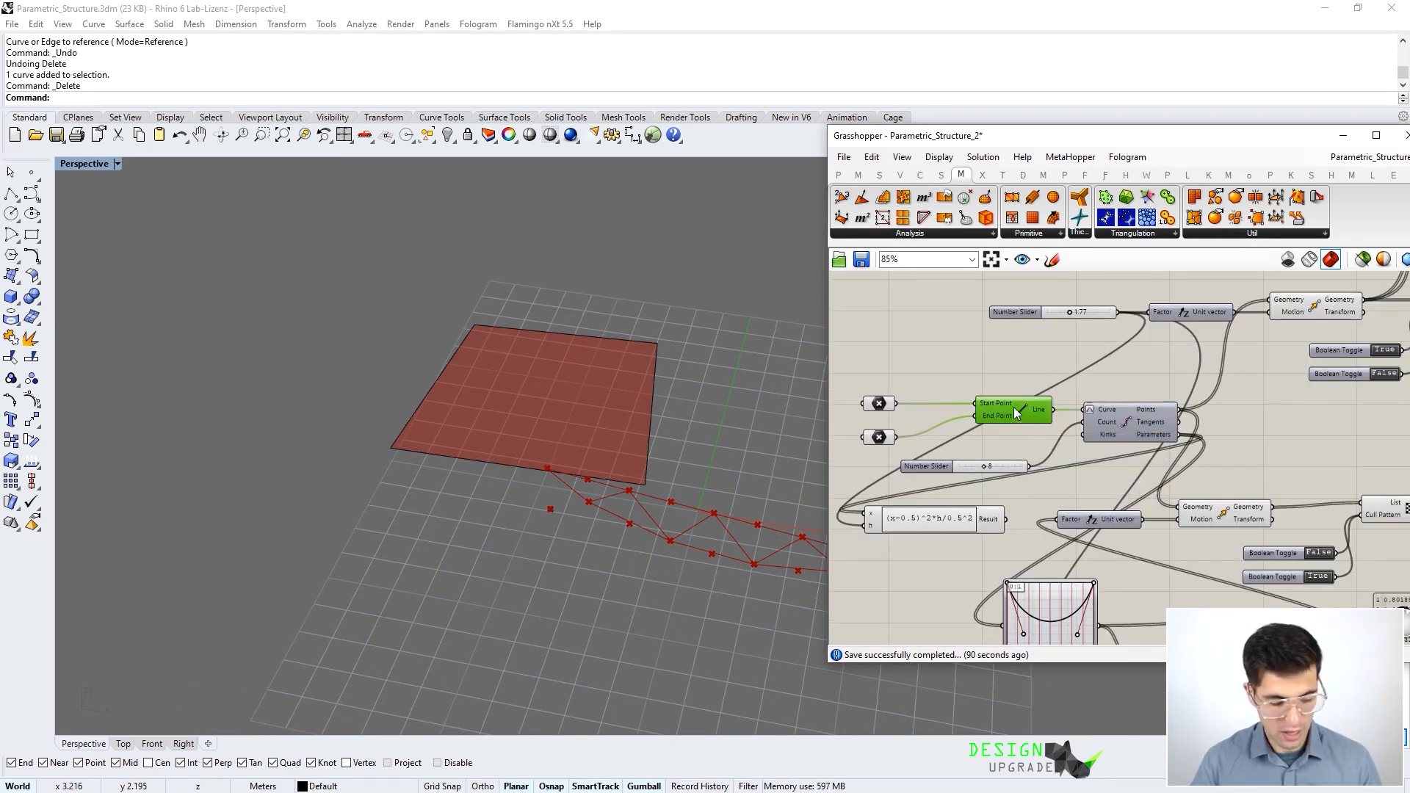
pyautogui.keyDown('shift'); pyautogui.moveTo(682, 488); pyautogui.dragTo(494, 420, button='right'); pyautogui.keyUp('shift')
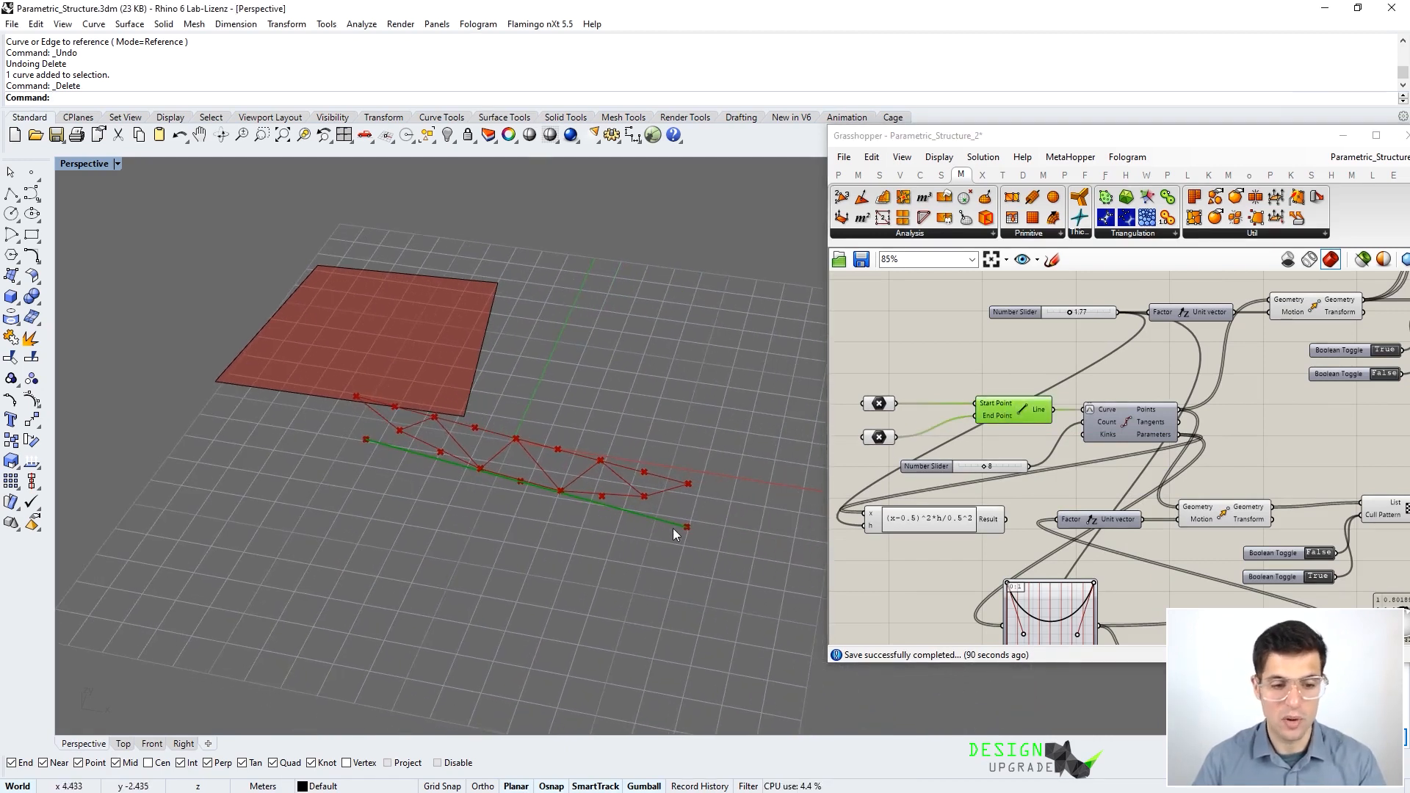
pyautogui.click(928, 384)
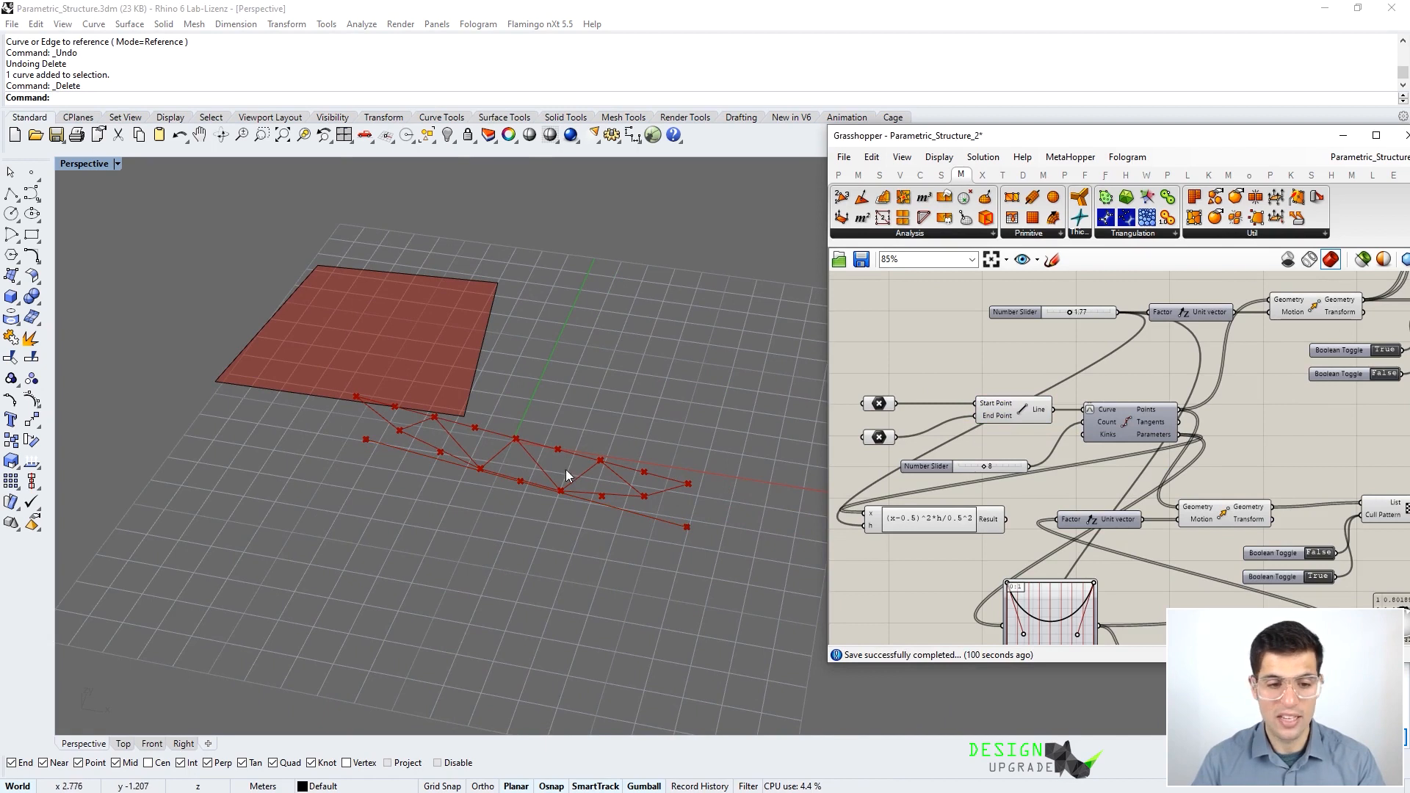
pyautogui.scroll(-7, 940, 377)
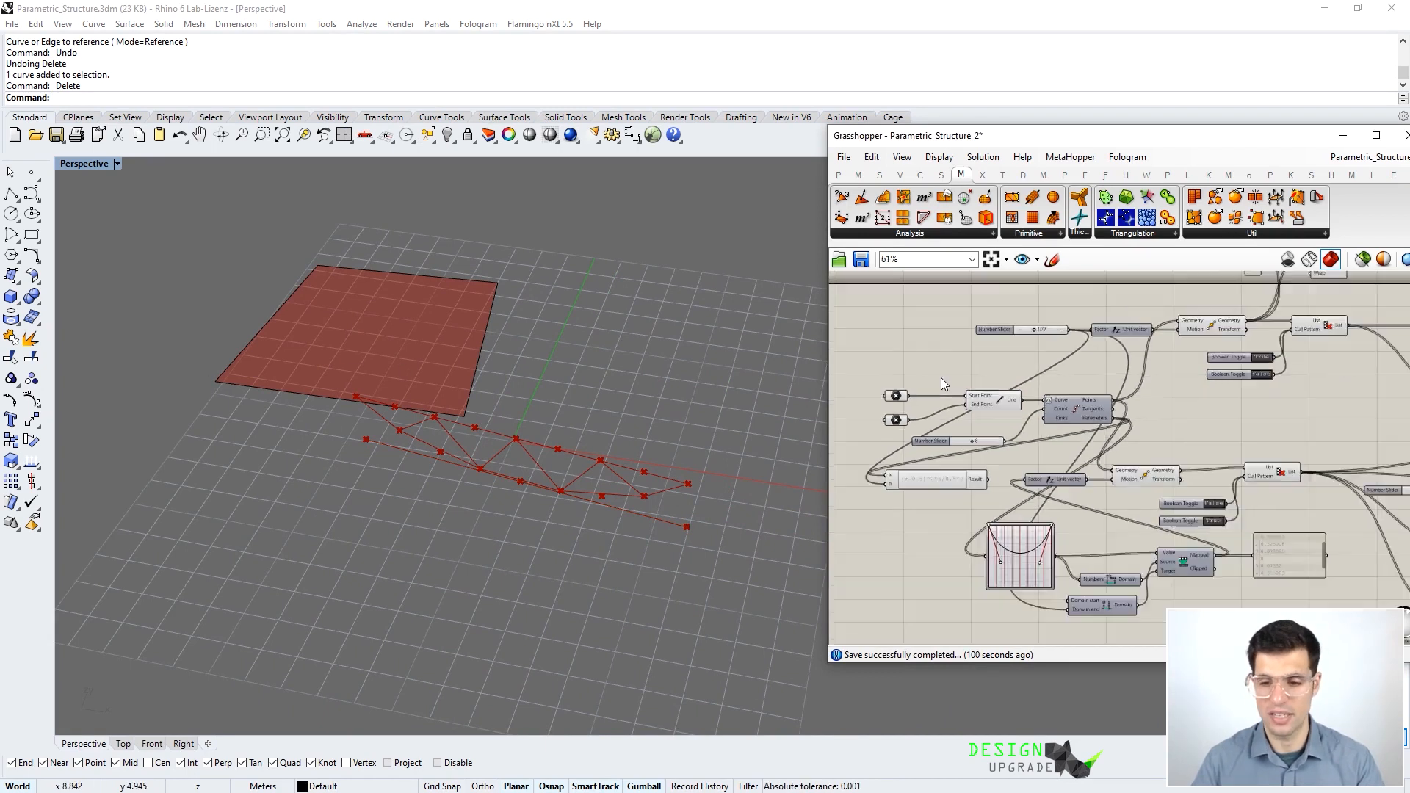
pyautogui.scroll(4, 934, 522)
pyautogui.moveTo(971, 288); pyautogui.dragTo(1019, 386, button='right')
pyautogui.scroll(2, 1019, 386)
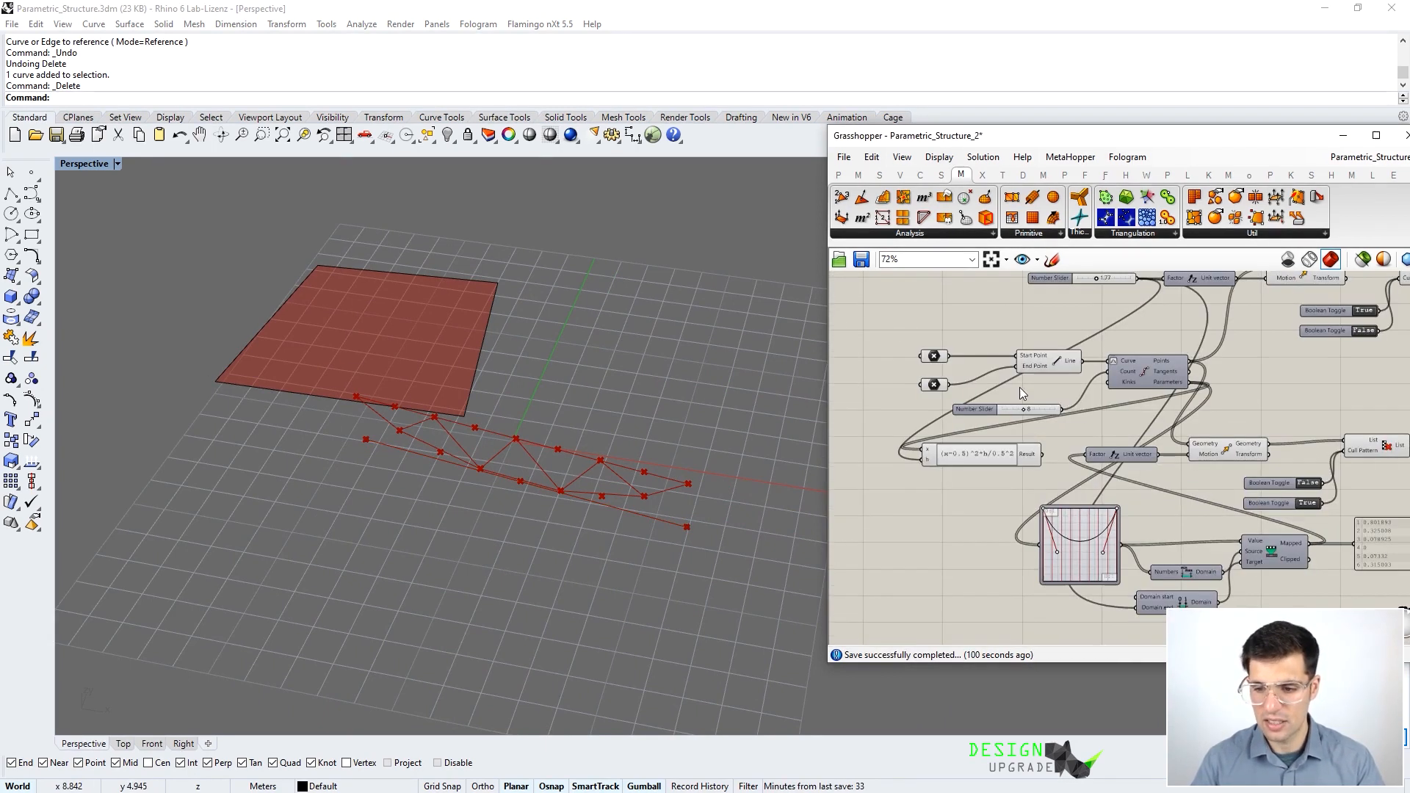
pyautogui.click(1054, 363)
# - Move the truss base curve away from the red surface with the gumball
pyautogui.moveTo(224, 324); pyautogui.dragTo(431, 392, button='right')
pyautogui.scroll(5, 541, 409)
pyautogui.moveTo(449, 495); pyautogui.dragTo(502, 416)
pyautogui.moveTo(518, 560); pyautogui.dragTo(444, 674)
pyautogui.click(500, 523)
pyautogui.moveTo(499, 523); pyautogui.dragTo(609, 477, button='right')
pyautogui.scroll(-5, 1027, 491)
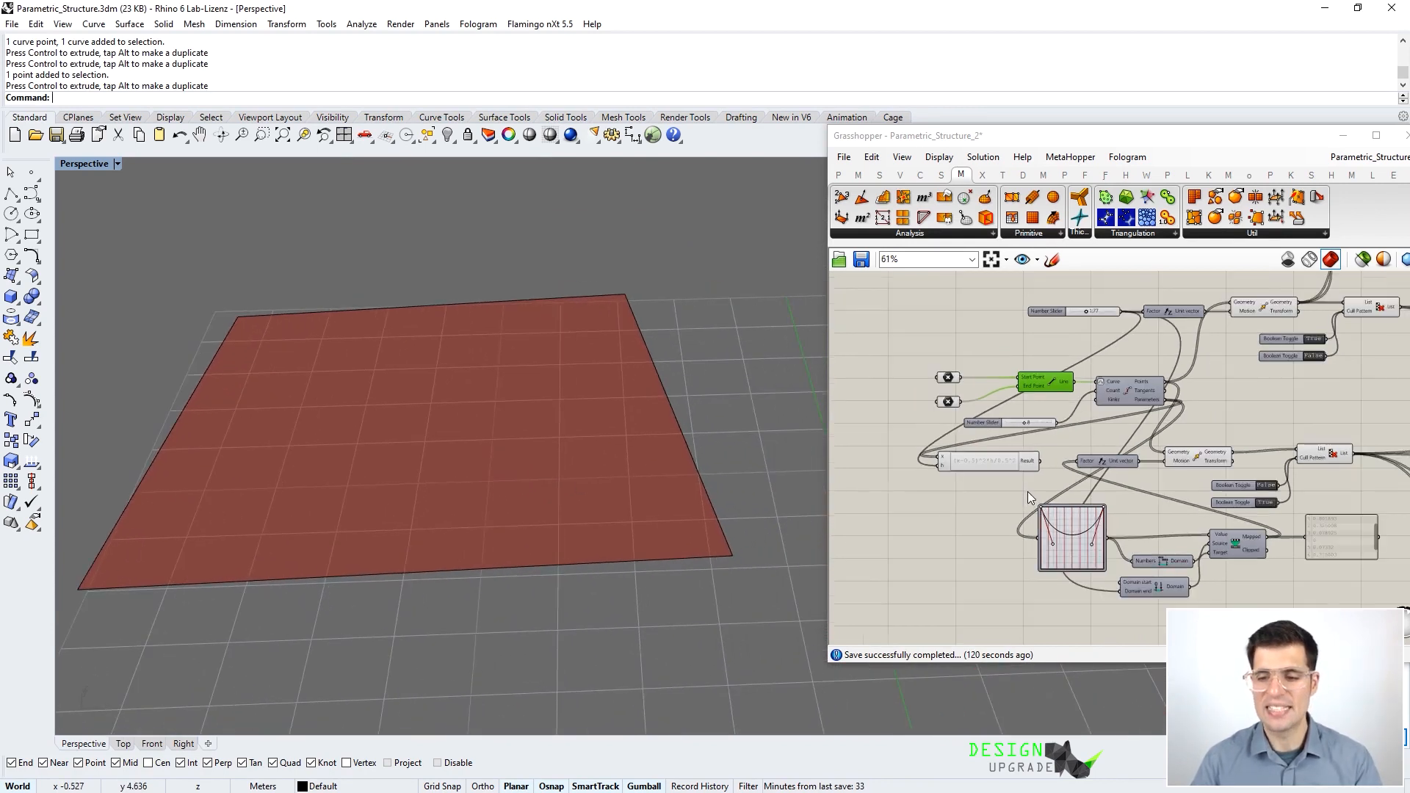
pyautogui.moveTo(1033, 473); pyautogui.dragTo(972, 400, button='right')
pyautogui.scroll(3, 959, 506)
pyautogui.moveTo(959, 525); pyautogui.dragTo(918, 422, button='right')
# - Add an Iso Curve from Curve > Spline taking the Boundary Surfaces output as its Surface
pyautogui.scroll(2, 984, 448)
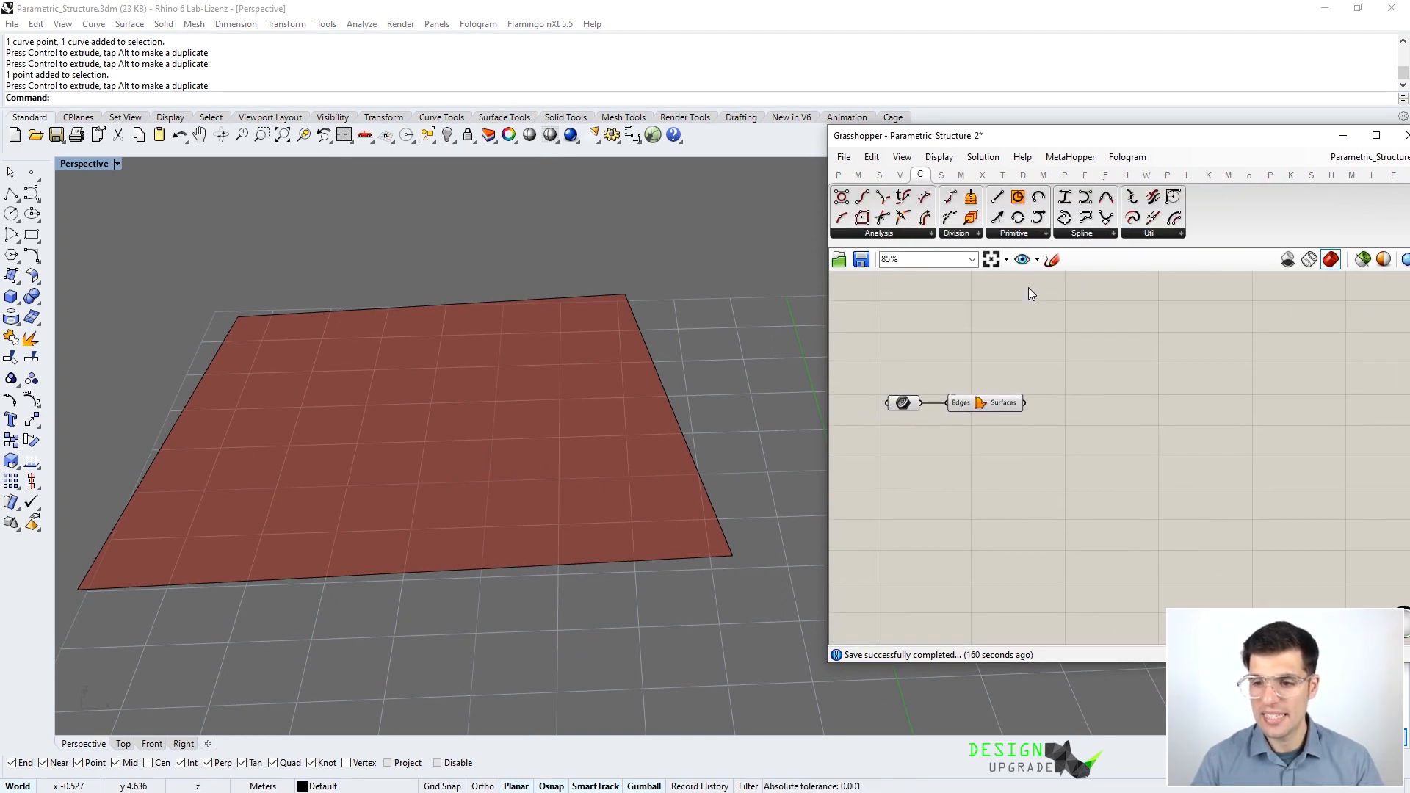
pyautogui.click(1045, 232)
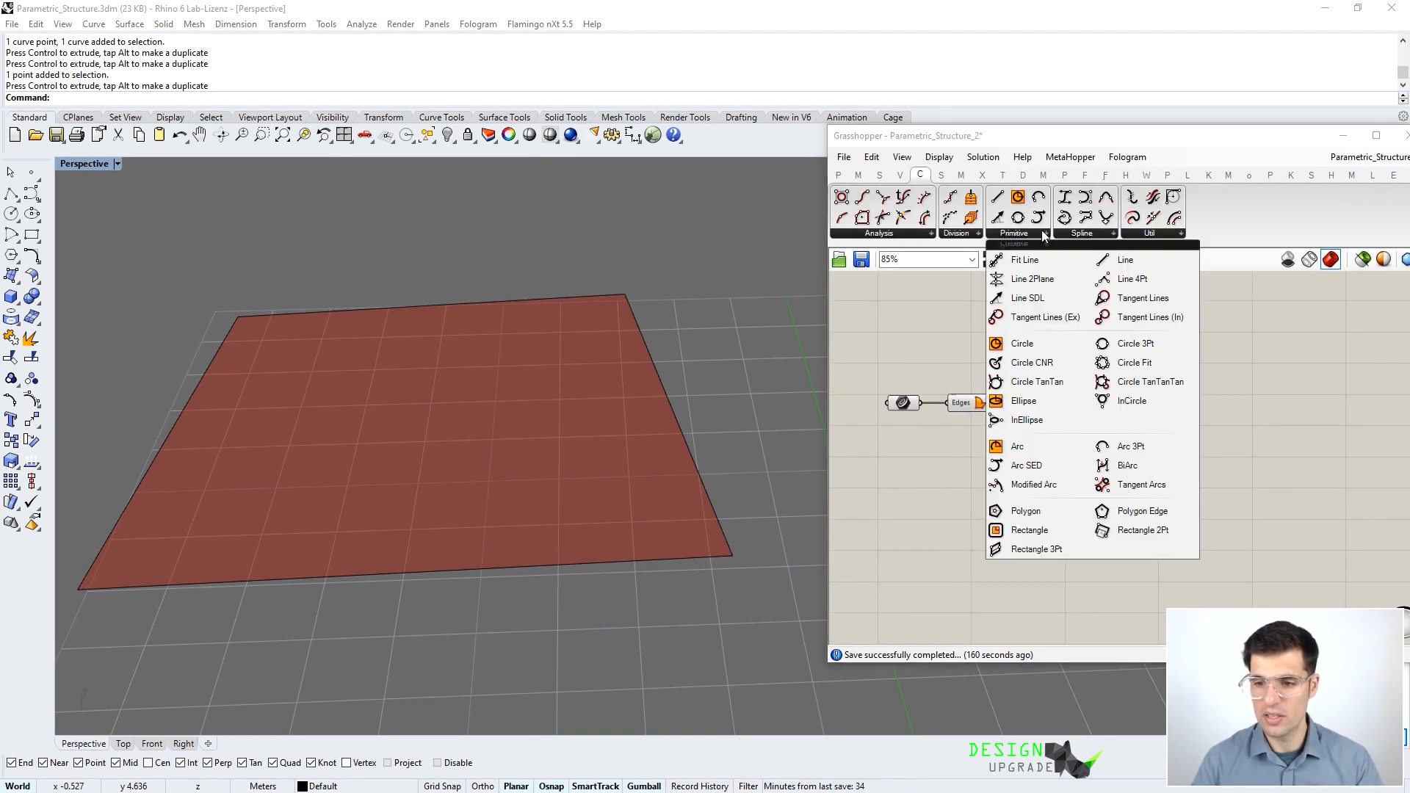
pyautogui.click(1069, 235)
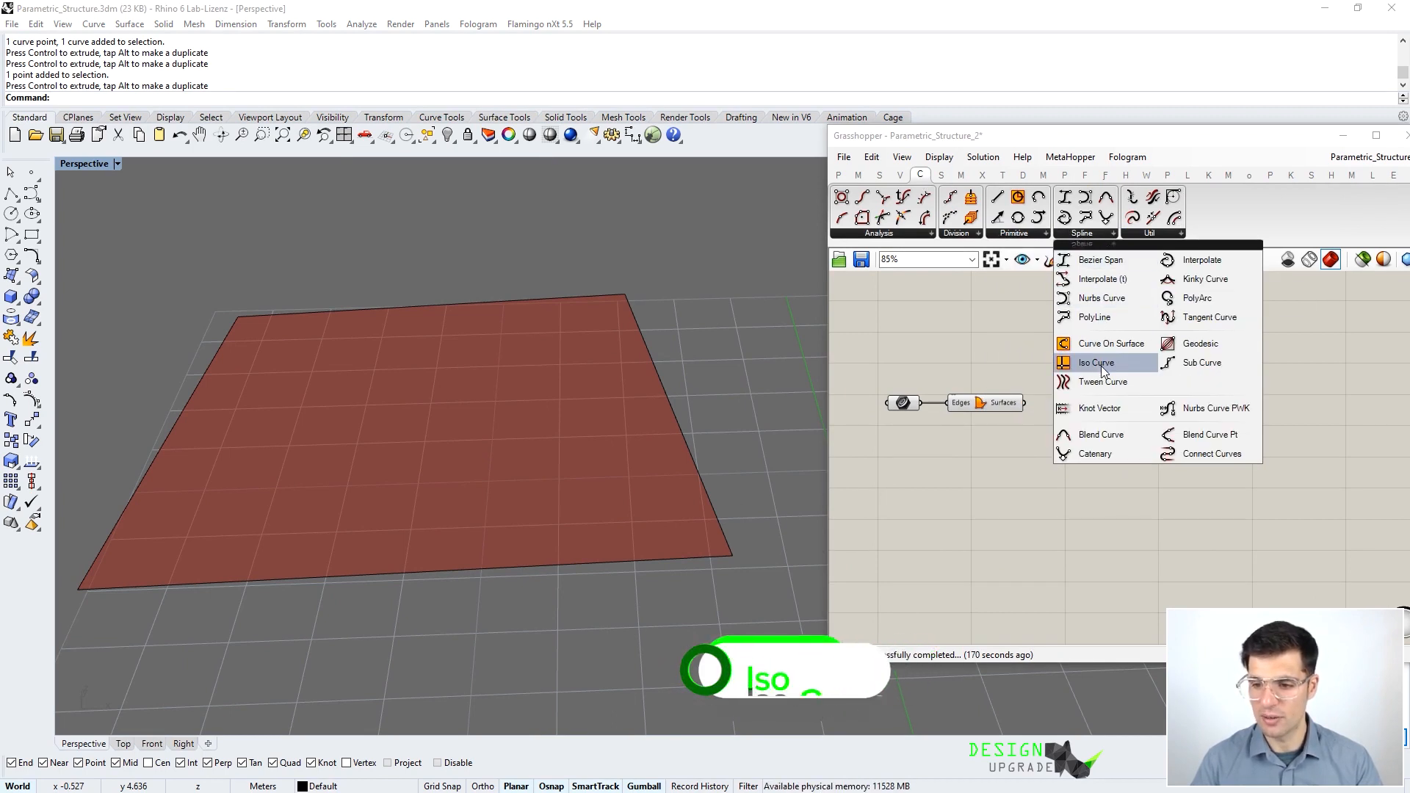
pyautogui.moveTo(1096, 363); pyautogui.dragTo(1081, 402)
pyautogui.scroll(4, 1046, 393)
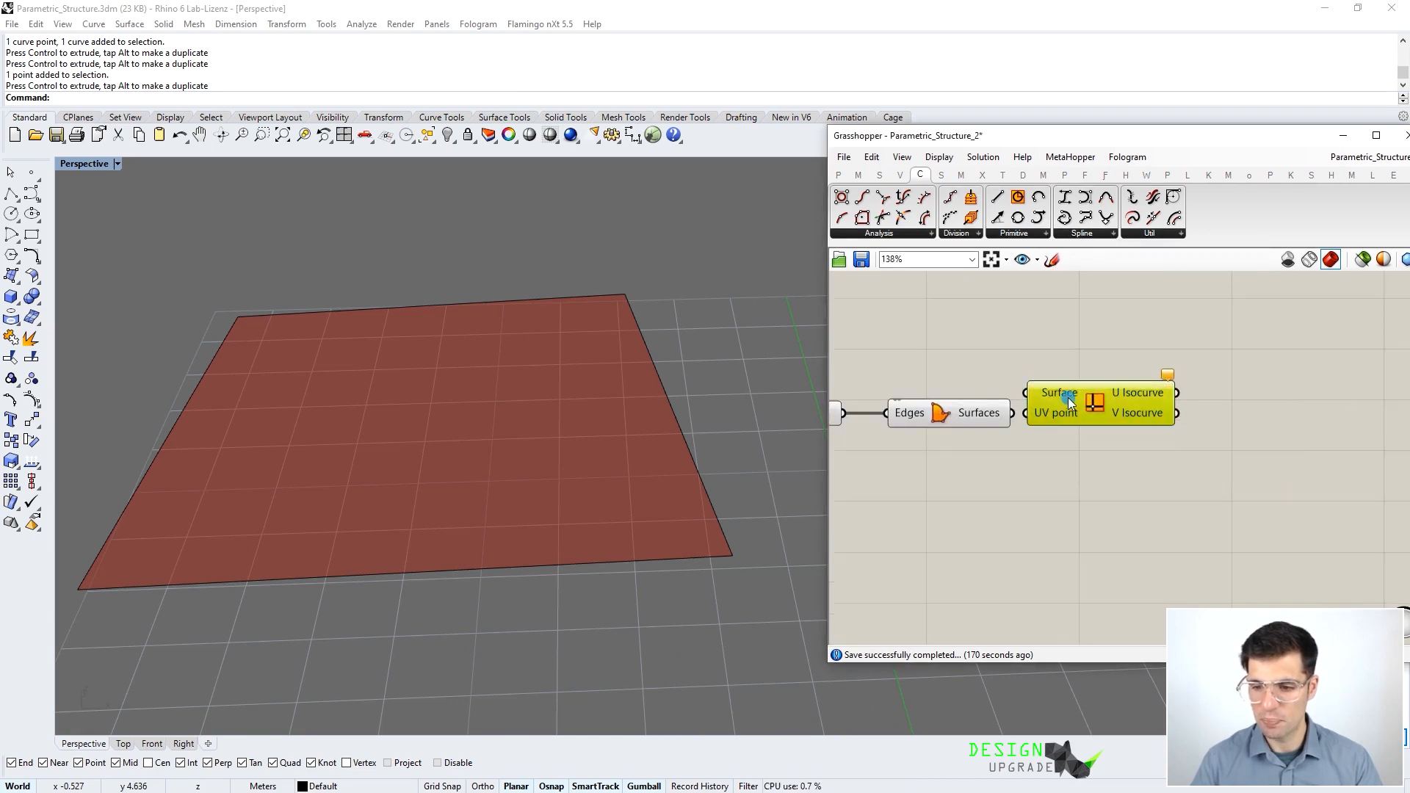
pyautogui.moveTo(1180, 411)
pyautogui.mouseDown()
pyautogui.moveTo(1140, 401)
pyautogui.moveTo(1173, 424)
pyautogui.mouseUp()
pyautogui.moveTo(1152, 436)
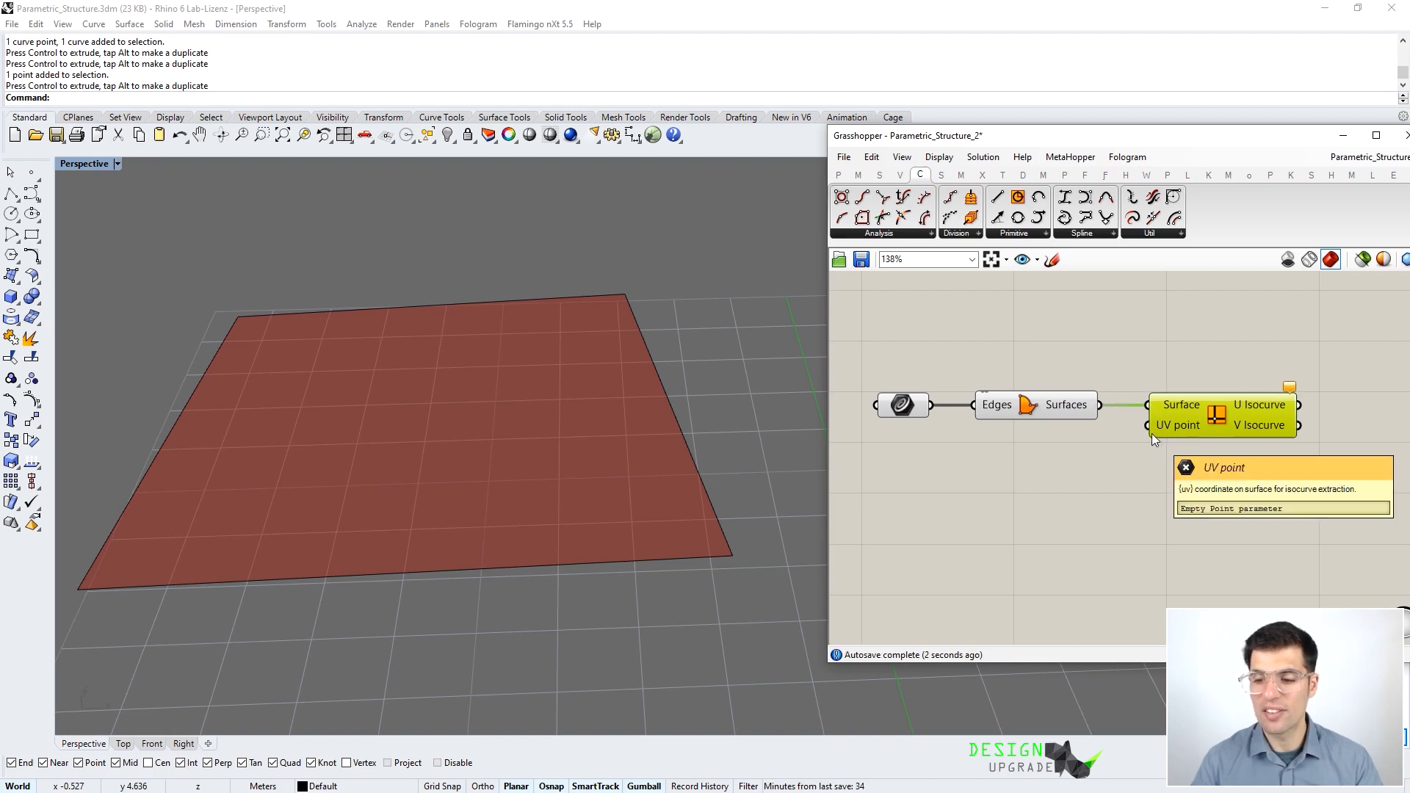
# - Add an MD Slider wired to Iso Curve's UV point and slide it to move the isocurves
pyautogui.doubleClick(1000, 491)
pyautogui.write('mds')
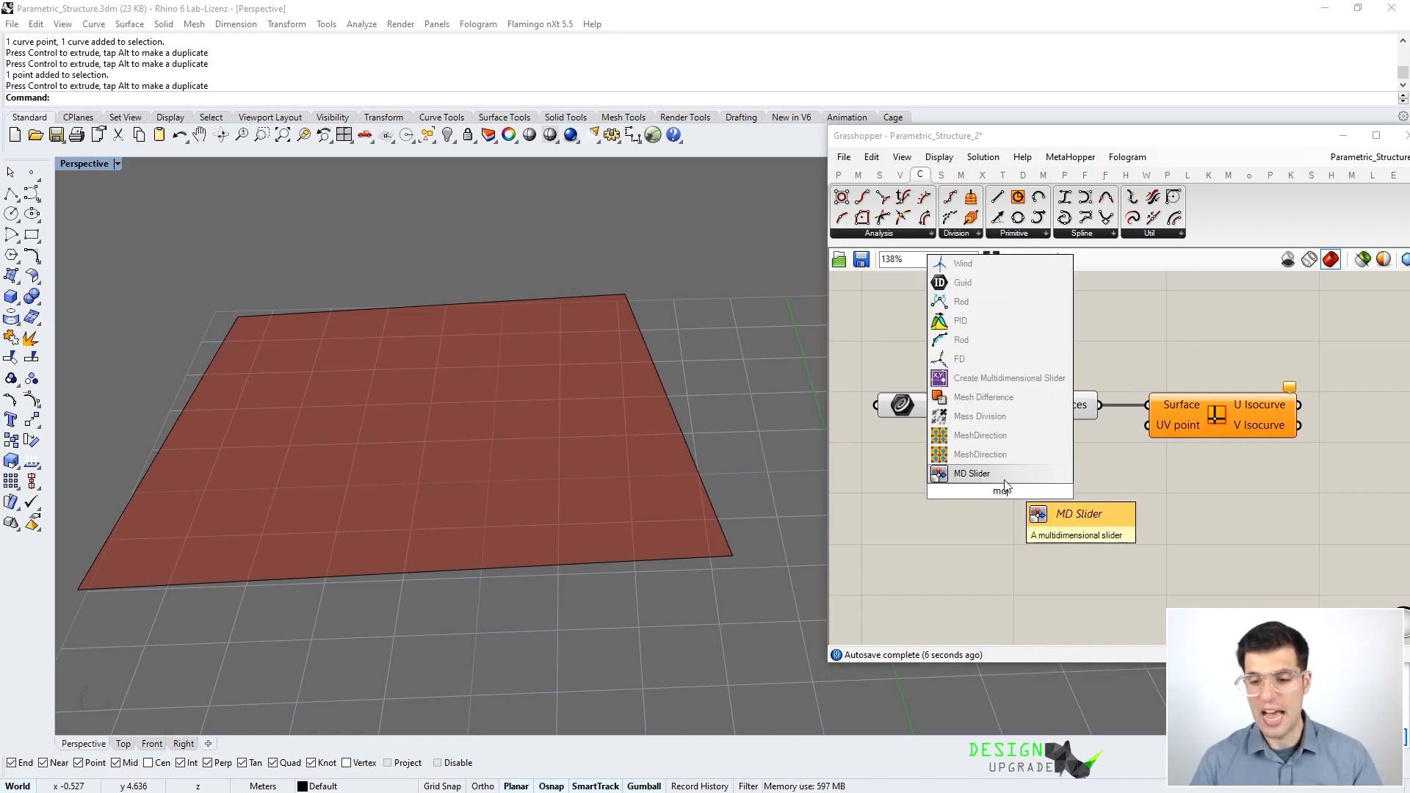
pyautogui.click(1003, 476)
pyautogui.moveTo(1098, 490); pyautogui.dragTo(1150, 425)
pyautogui.moveTo(1022, 458); pyautogui.dragTo(1038, 527)
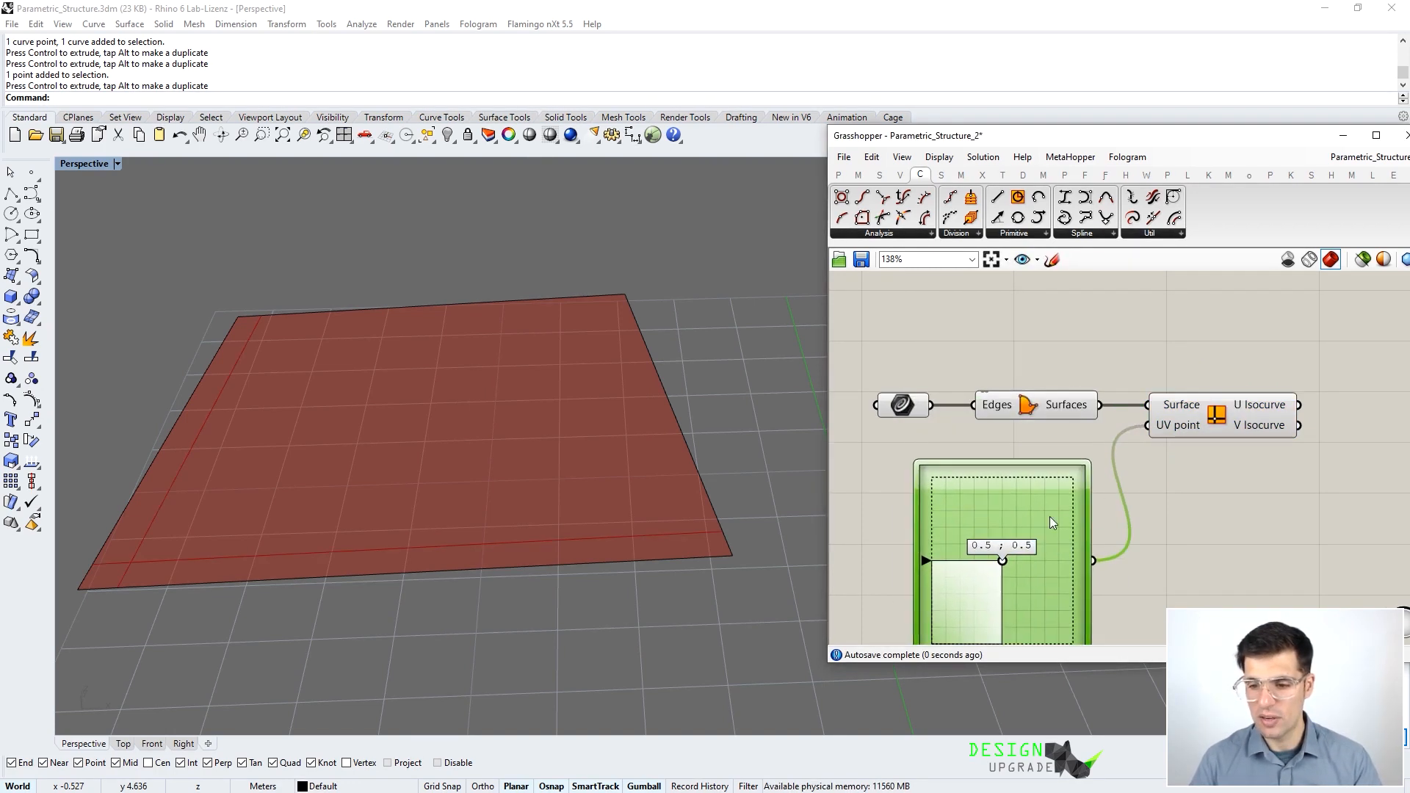
pyautogui.moveTo(1064, 454); pyautogui.dragTo(1004, 383, button='right')
pyautogui.scroll(-3, 1109, 411)
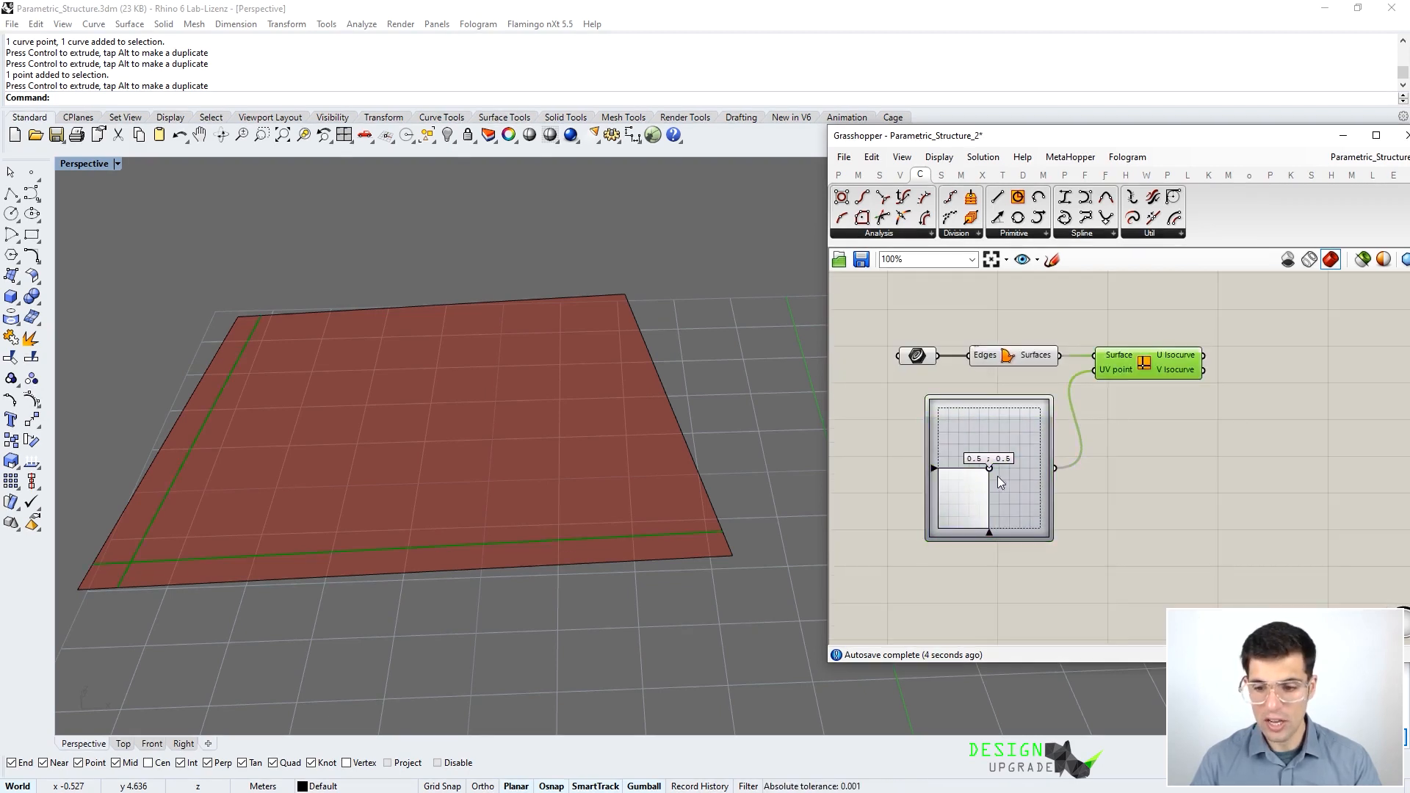
pyautogui.moveTo(990, 470)
pyautogui.mouseDown()
pyautogui.moveTo(1042, 459)
pyautogui.moveTo(969, 411)
pyautogui.moveTo(1052, 457)
pyautogui.moveTo(1017, 440)
pyautogui.moveTo(996, 468)
pyautogui.mouseUp()
# - Reparameterize the Iso Curve's Surface input and test the UV slider across the surface
pyautogui.rightClick(1115, 358)
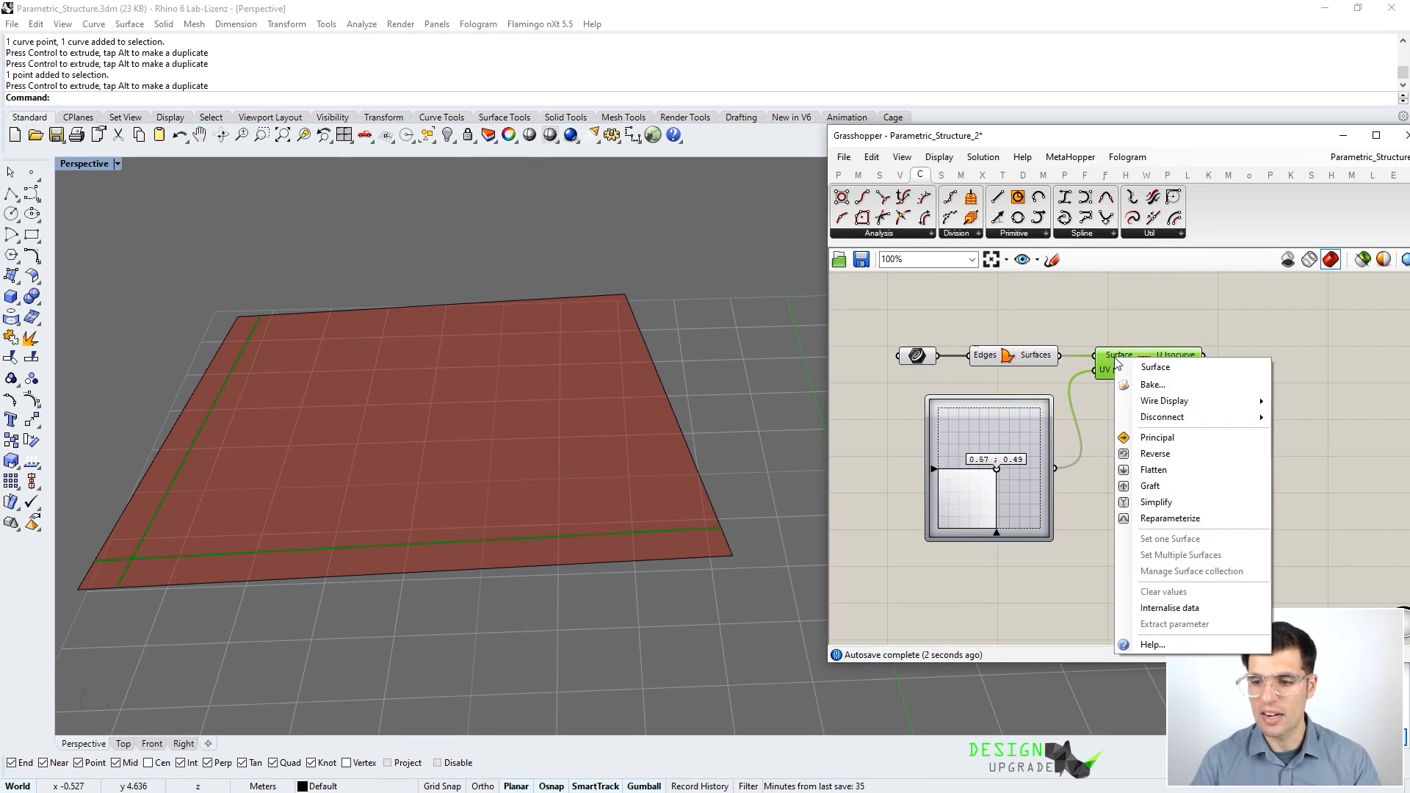
pyautogui.click(1208, 519)
pyautogui.moveTo(998, 469)
pyautogui.mouseDown()
pyautogui.moveTo(962, 483)
pyautogui.moveTo(1025, 433)
pyautogui.moveTo(959, 455)
pyautogui.moveTo(995, 455)
pyautogui.moveTo(935, 446)
pyautogui.moveTo(991, 433)
pyautogui.moveTo(959, 440)
pyautogui.moveTo(980, 415)
pyautogui.moveTo(966, 438)
pyautogui.moveTo(995, 478)
pyautogui.mouseUp()
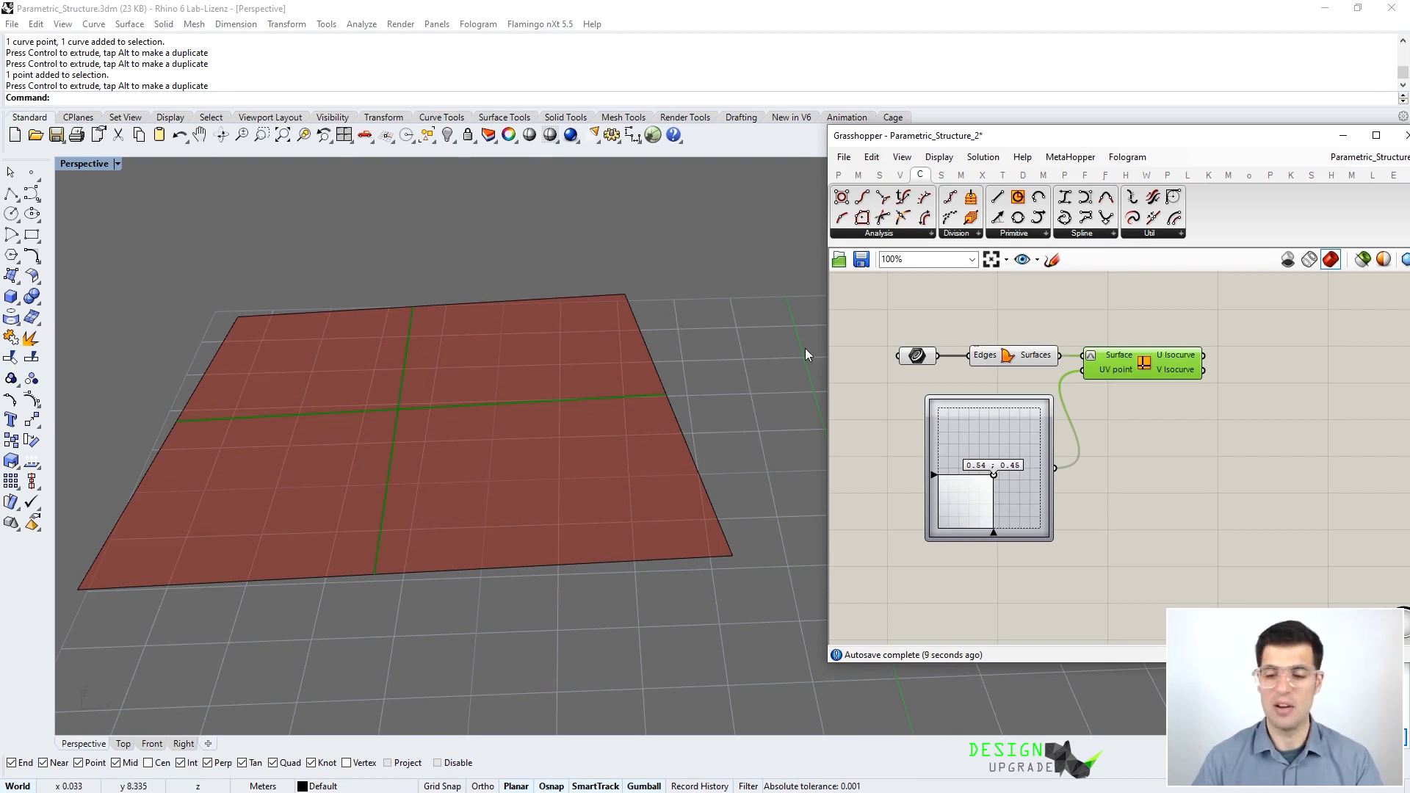
pyautogui.moveTo(1144, 369); pyautogui.dragTo(1161, 370)
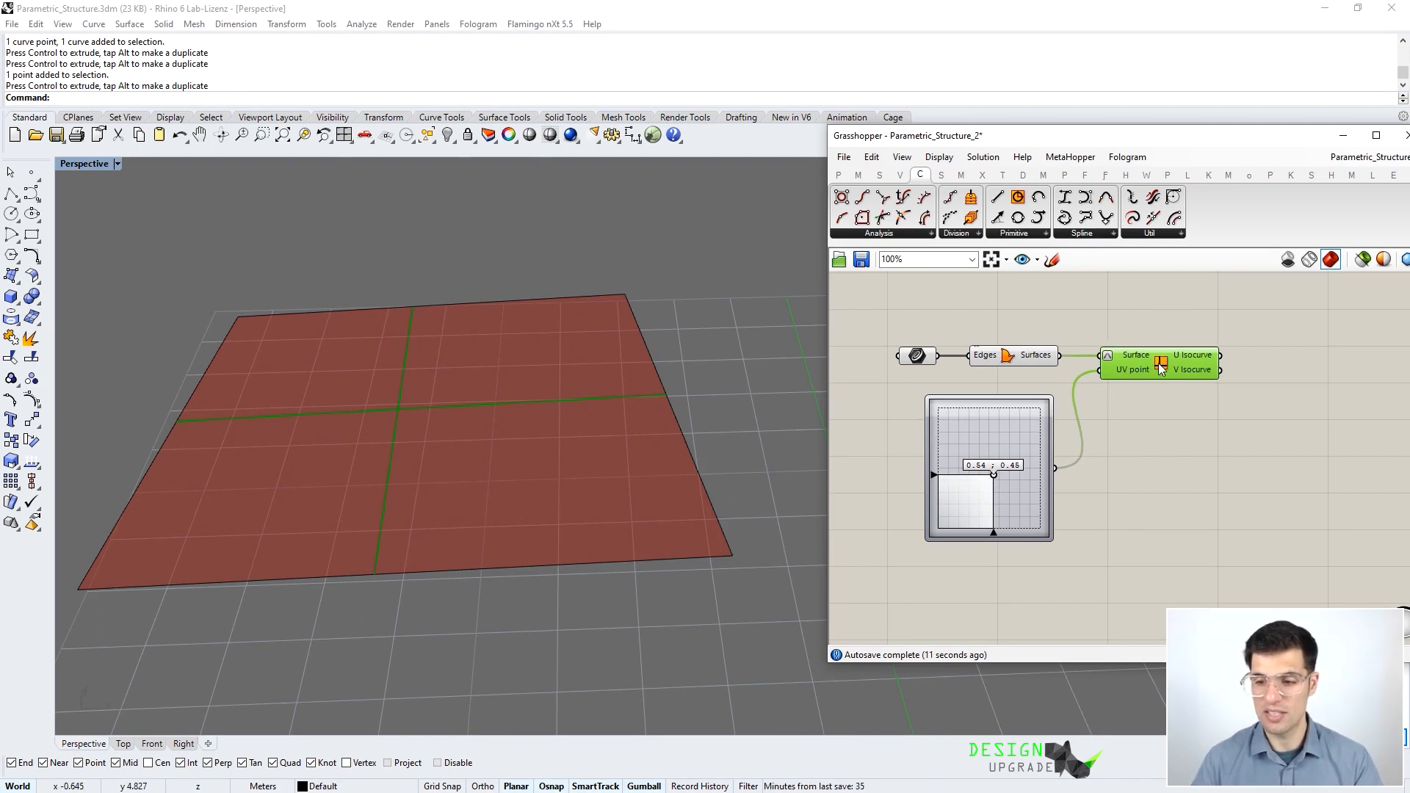
pyautogui.moveTo(994, 476)
pyautogui.mouseDown()
pyautogui.moveTo(969, 473)
pyautogui.moveTo(1059, 466)
pyautogui.moveTo(1017, 510)
pyautogui.moveTo(1005, 492)
pyautogui.mouseUp()
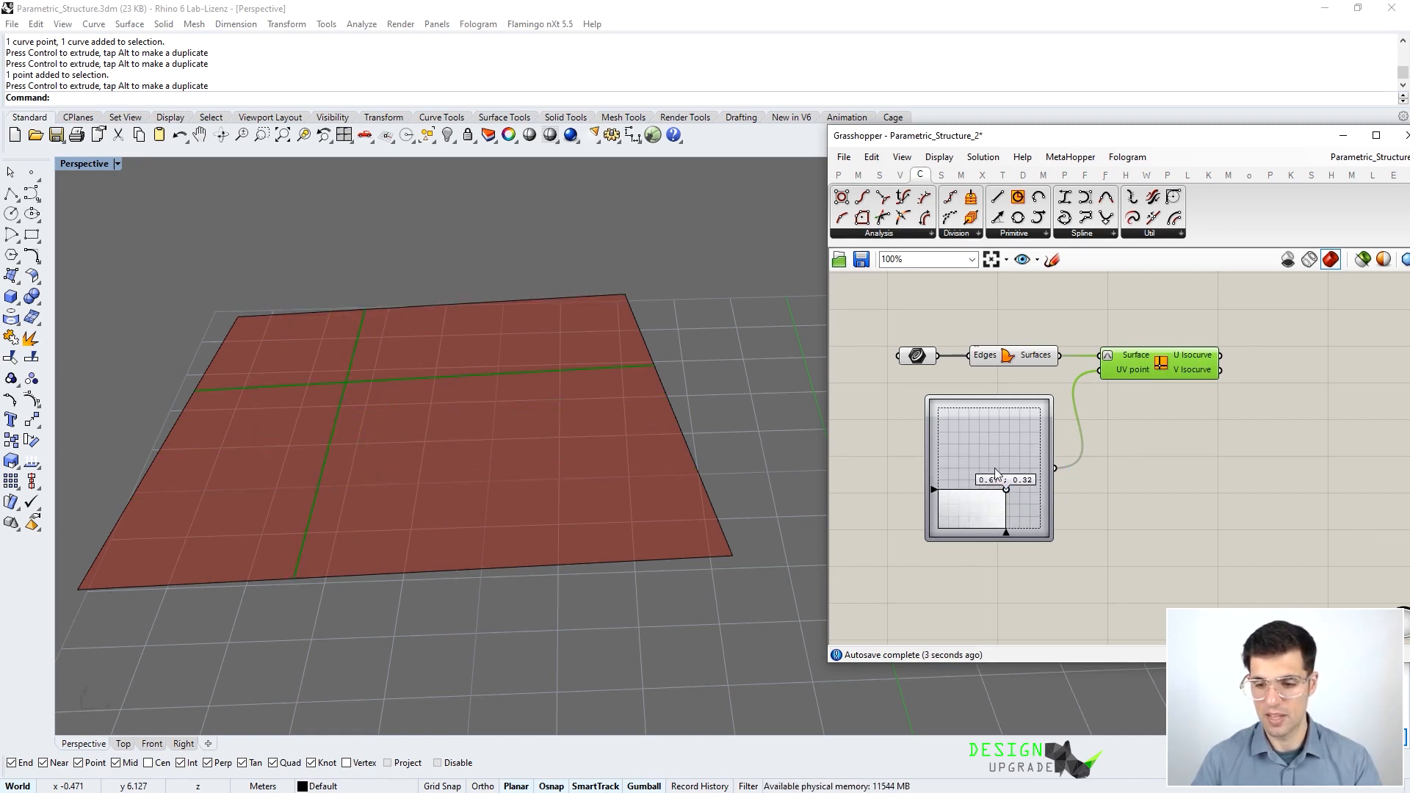
# - Delete the MD Slider, leaving the UV point input empty
pyautogui.moveTo(1082, 492); pyautogui.dragTo(1130, 471, button='right')
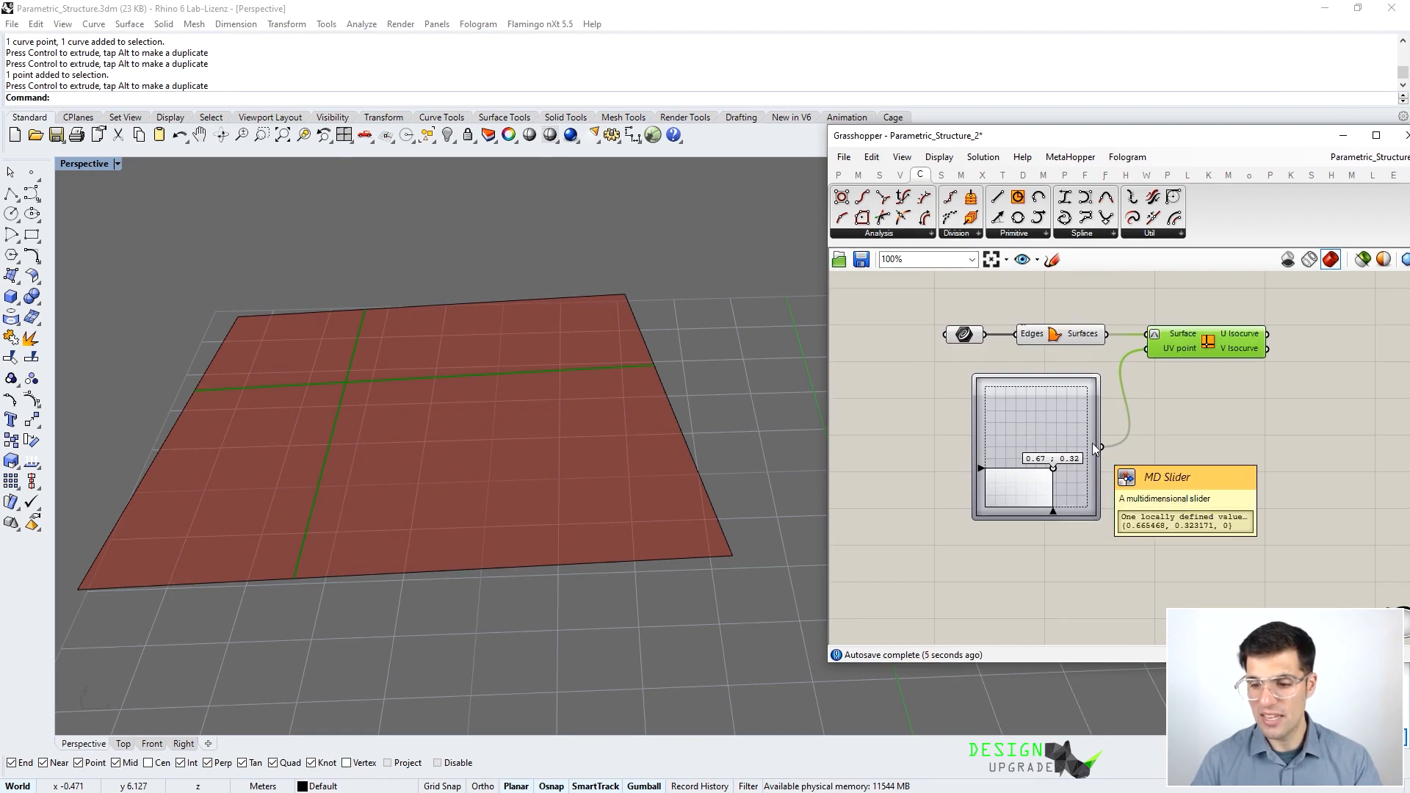
pyautogui.moveTo(1174, 347)
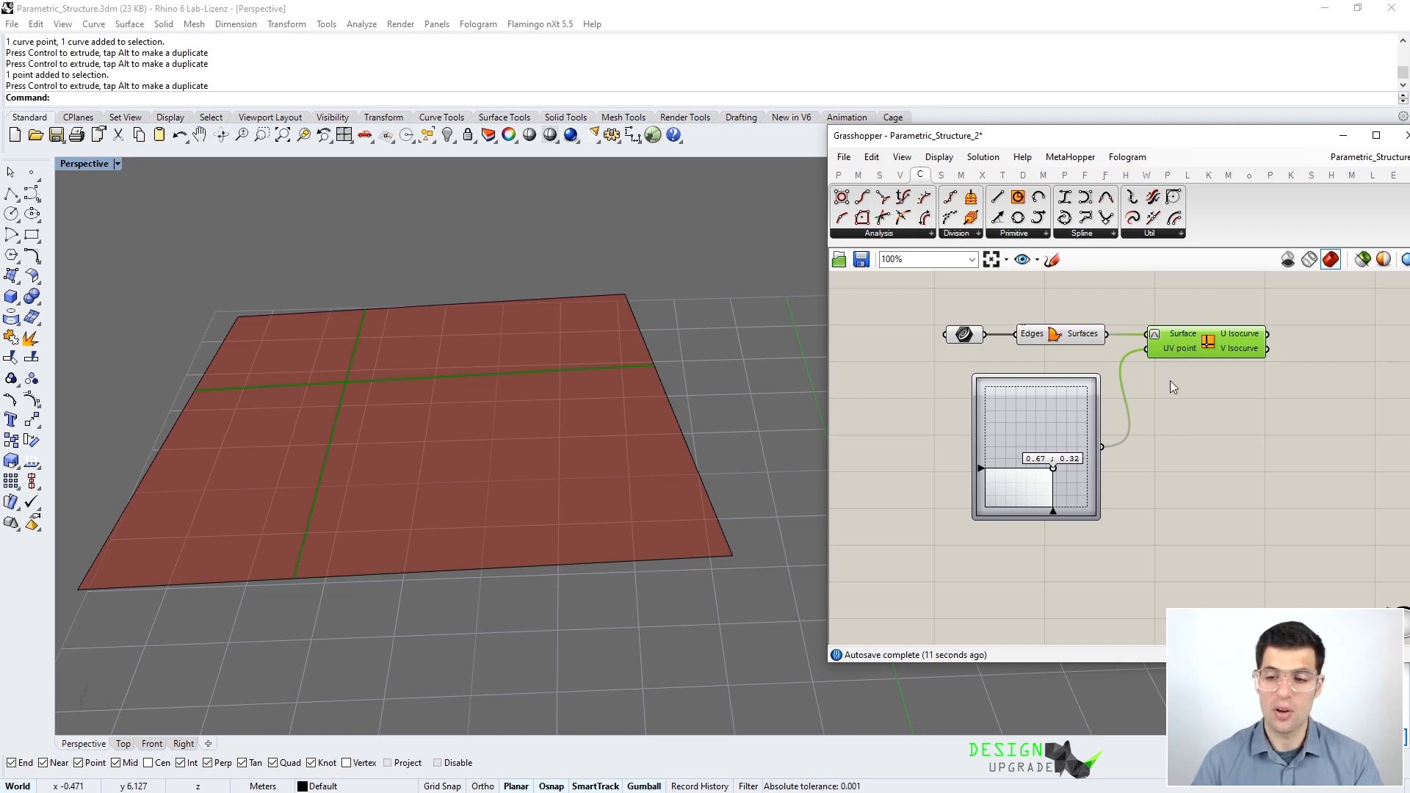
pyautogui.moveTo(1058, 420); pyautogui.dragTo(1037, 412)
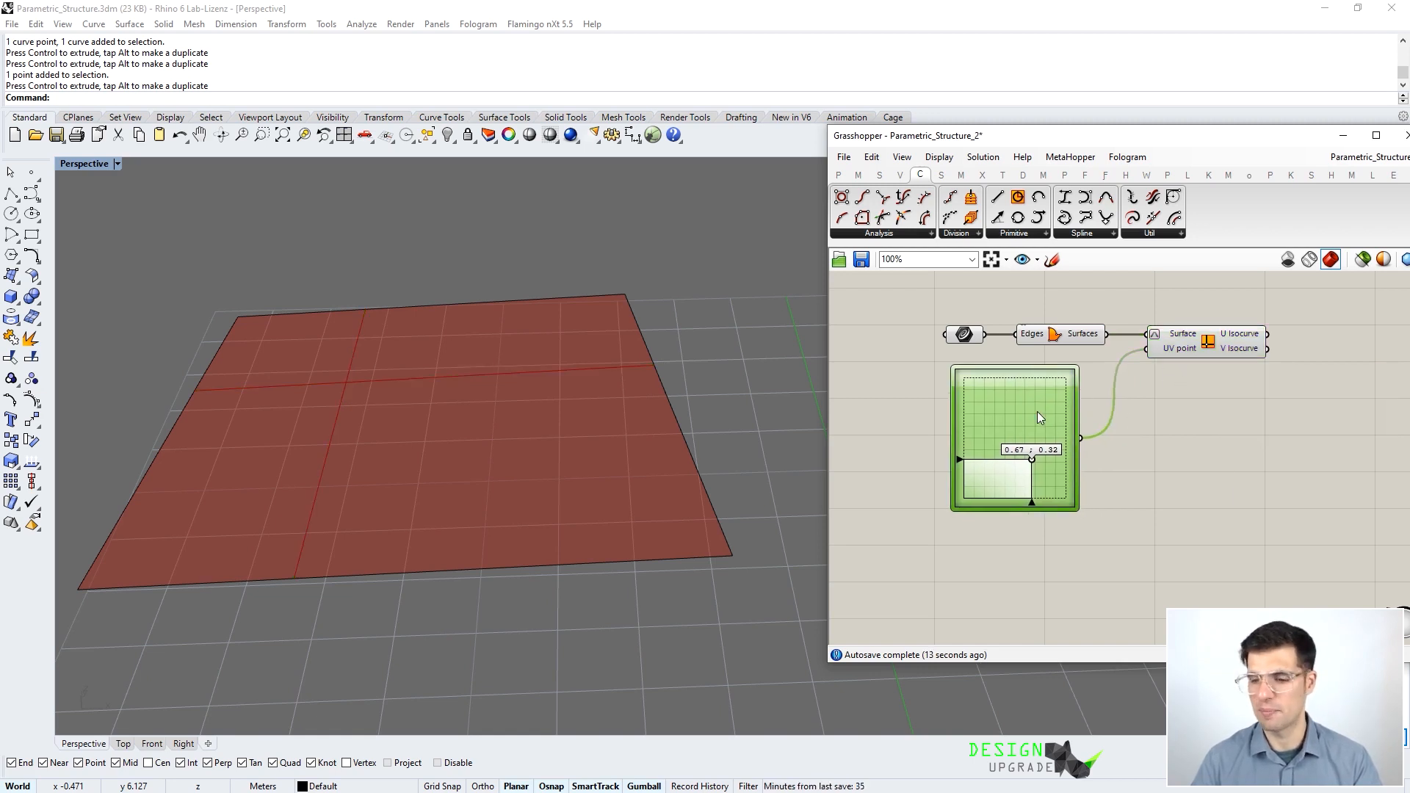
pyautogui.press('Delete')
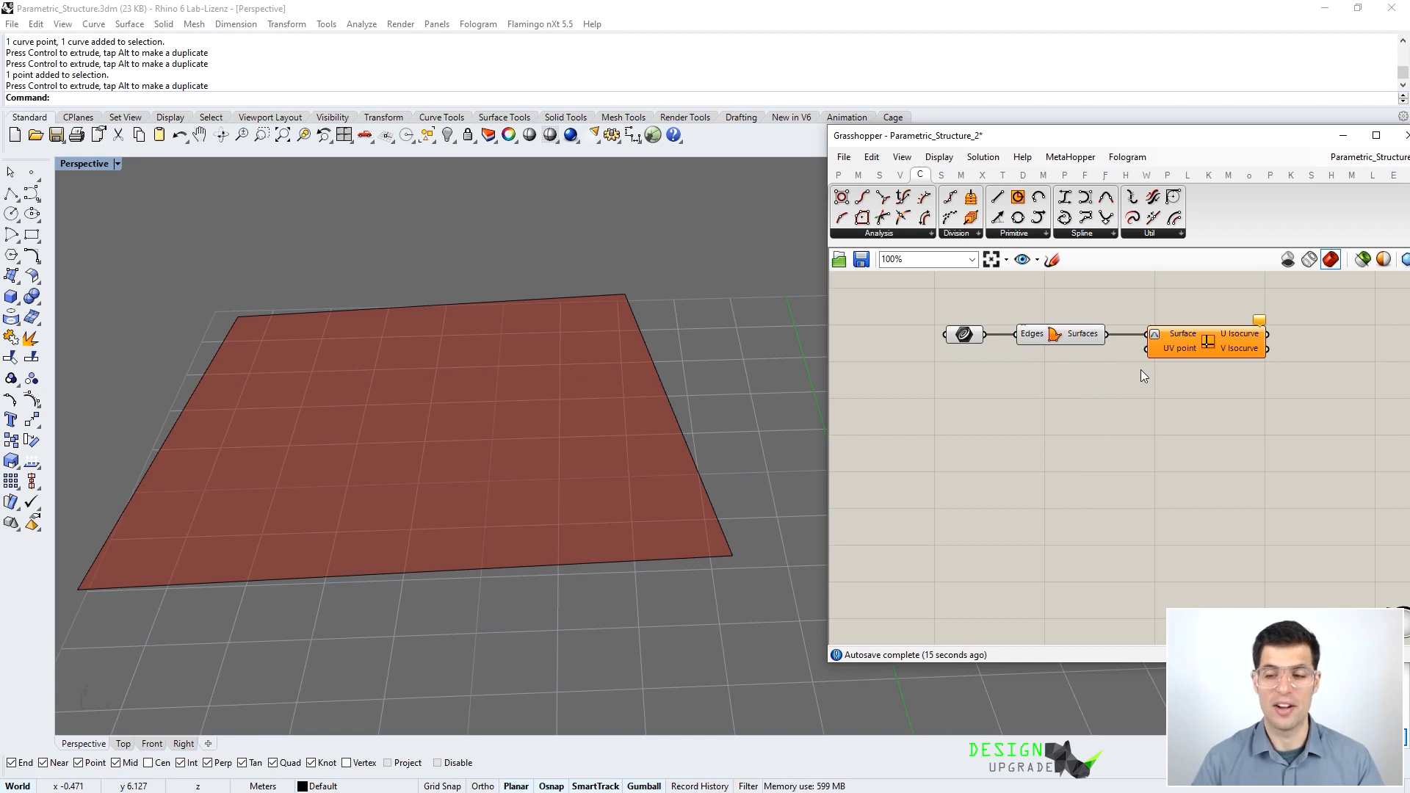
# - Place a Construct Point component from the Vector point components
pyautogui.doubleClick(1075, 406)
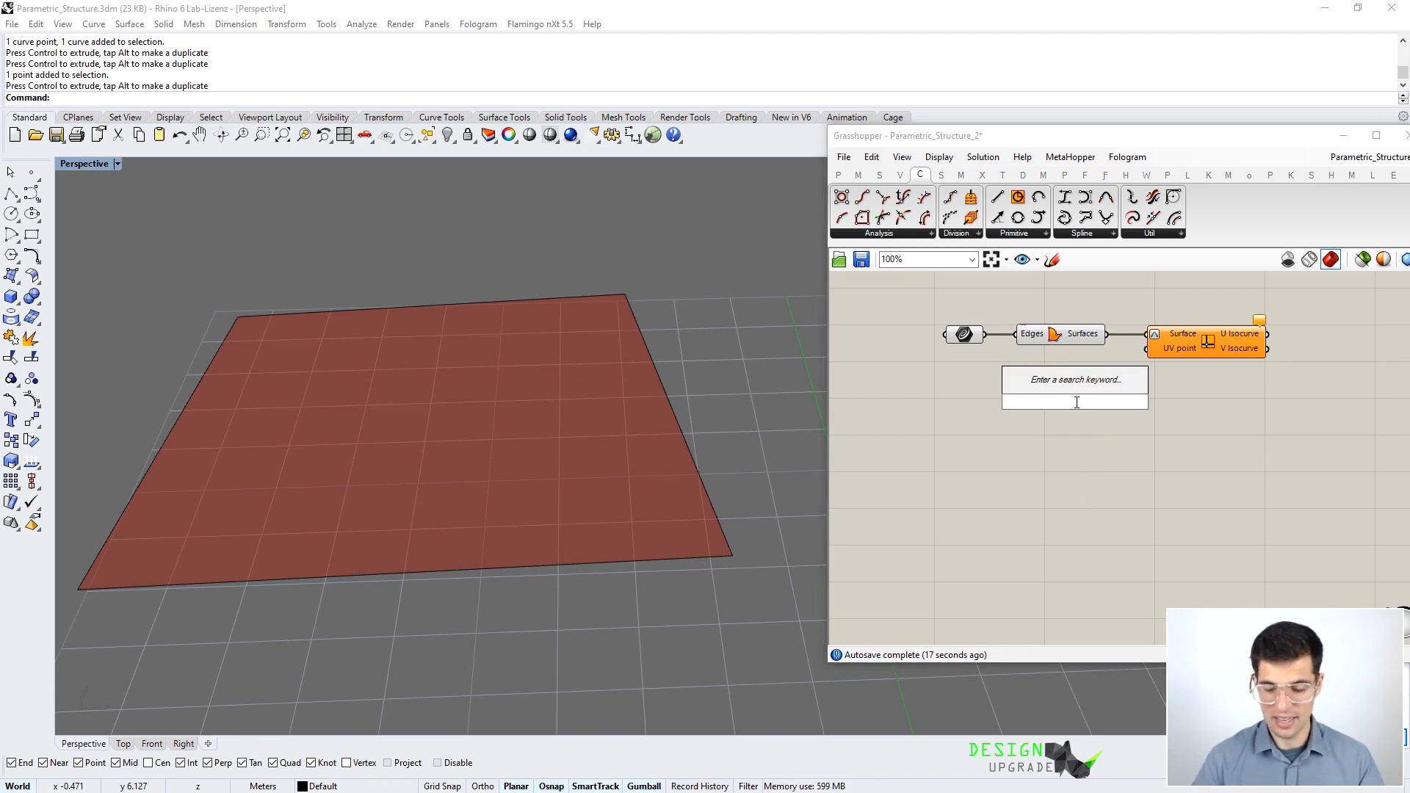
pyautogui.click(900, 176)
pyautogui.click(1050, 232)
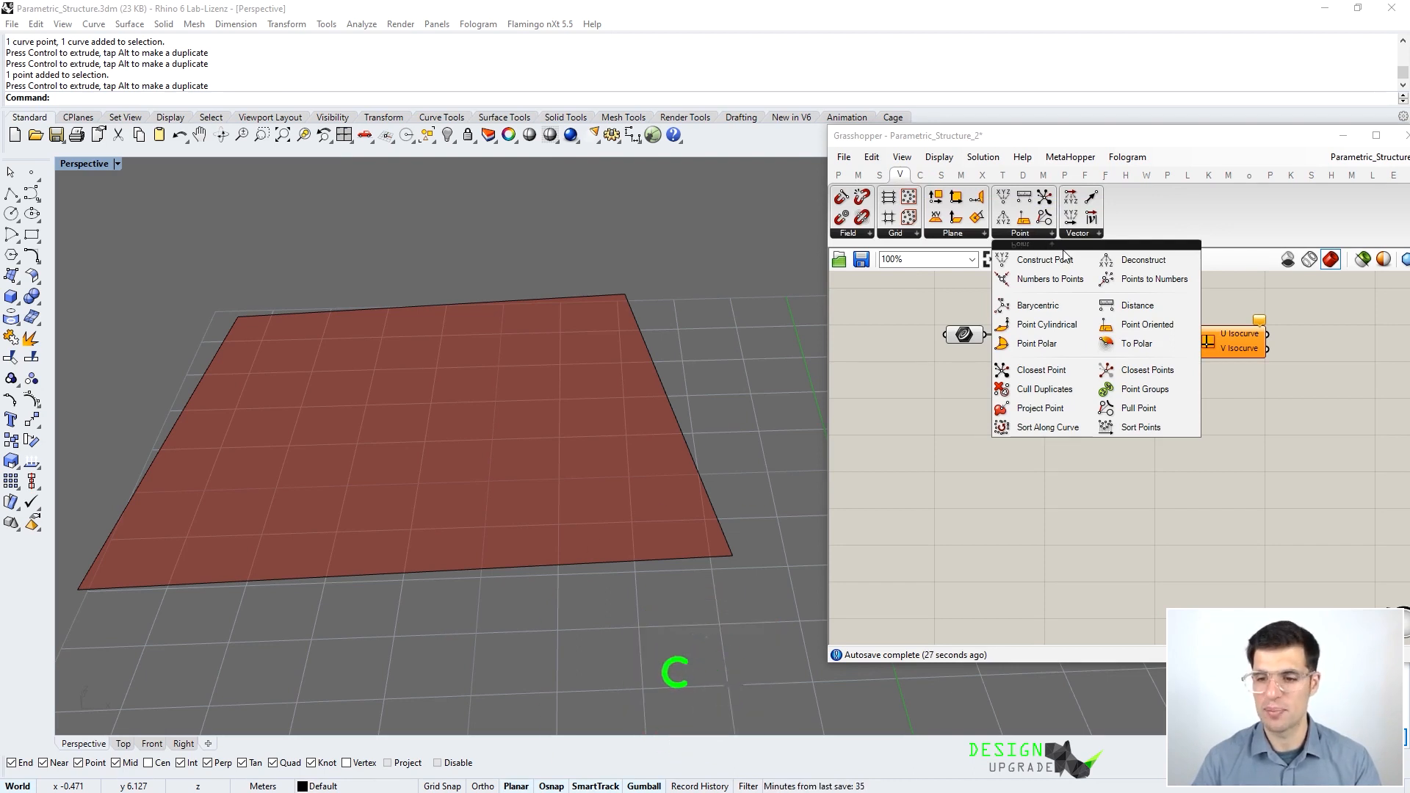
pyautogui.moveTo(1064, 260); pyautogui.dragTo(1077, 408)
# - Create two 0–1 number sliders for Construct Point, the second wired to Y at 0.51
pyautogui.doubleClick(965, 401)
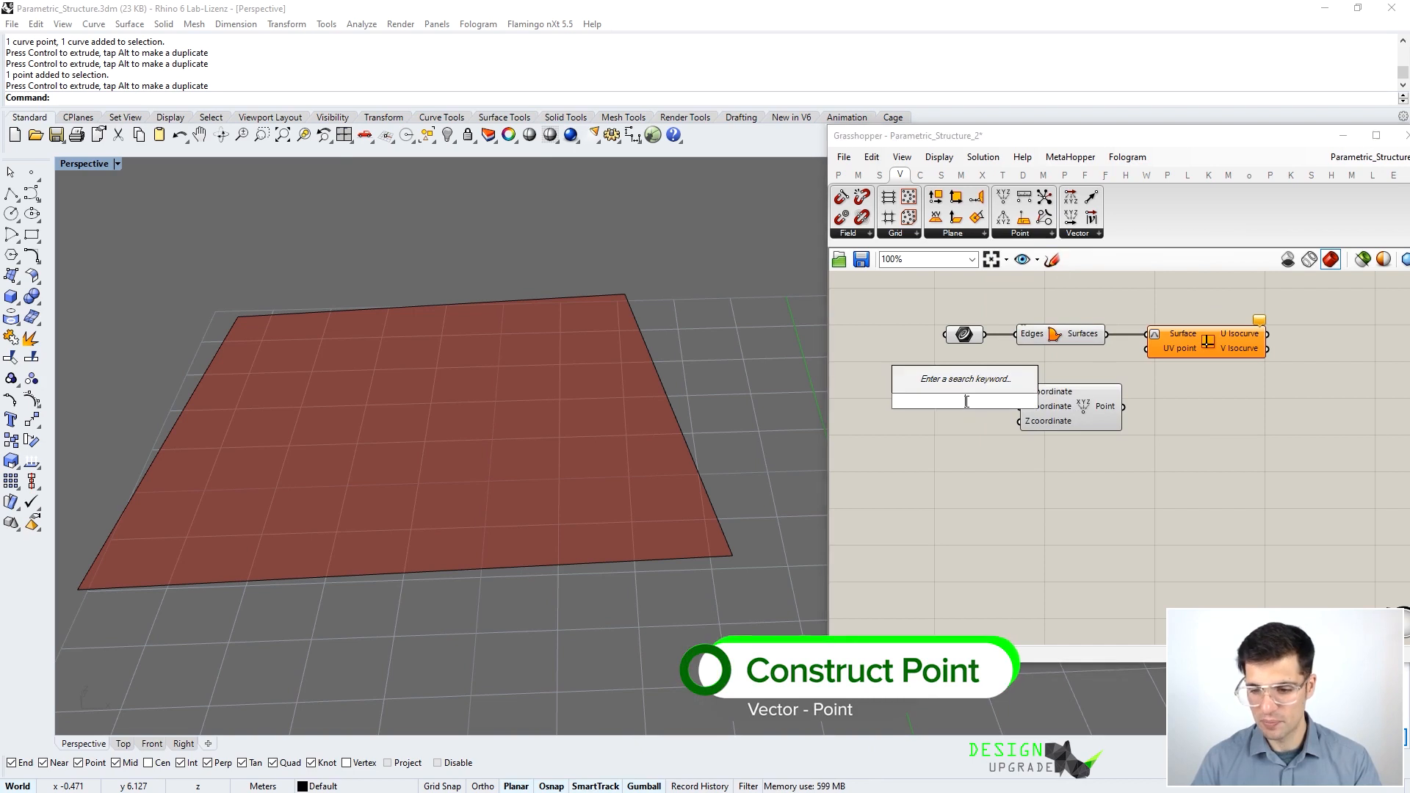
pyautogui.write('0.00...1')
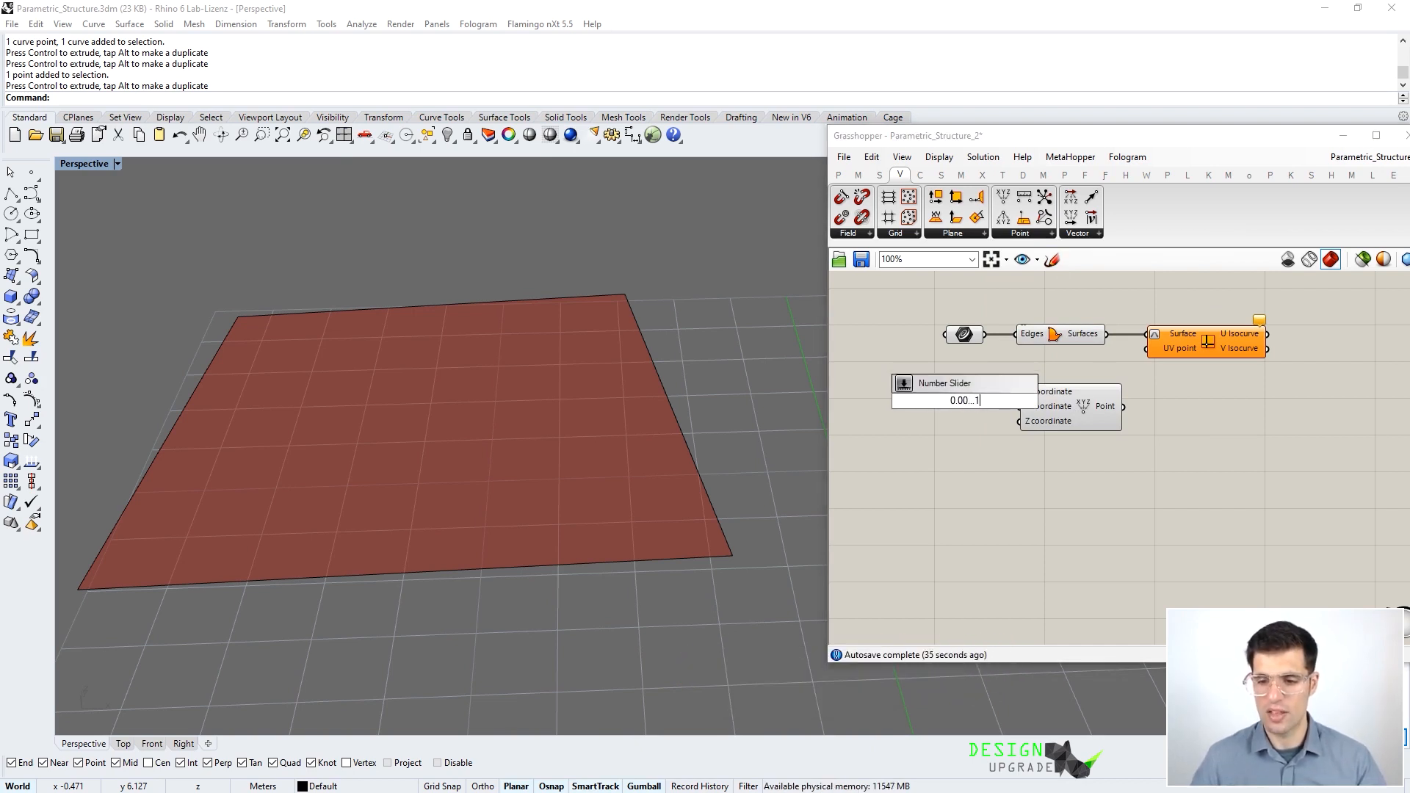
pyautogui.press('Return')
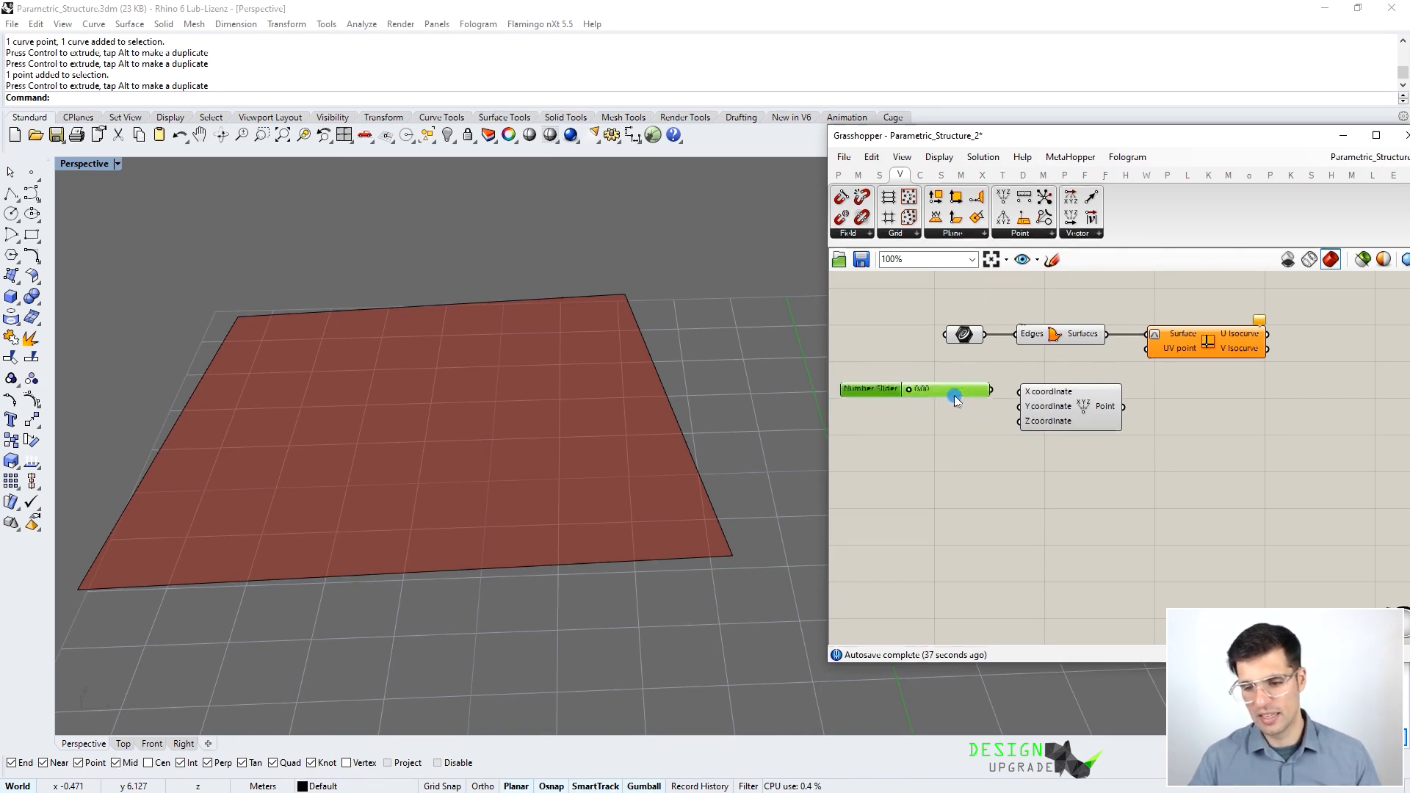
pyautogui.hotkey('ctrl', 'c')
pyautogui.hotkey('ctrl', 'v')
pyautogui.moveTo(968, 400); pyautogui.dragTo(1019, 406)
pyautogui.moveTo(1123, 409); pyautogui.dragTo(1145, 350)
pyautogui.moveTo(916, 413); pyautogui.dragTo(956, 397)
# - Shift the vertical and horizontal isocurves with the sliders, then delete the Y slider
pyautogui.click(1207, 341)
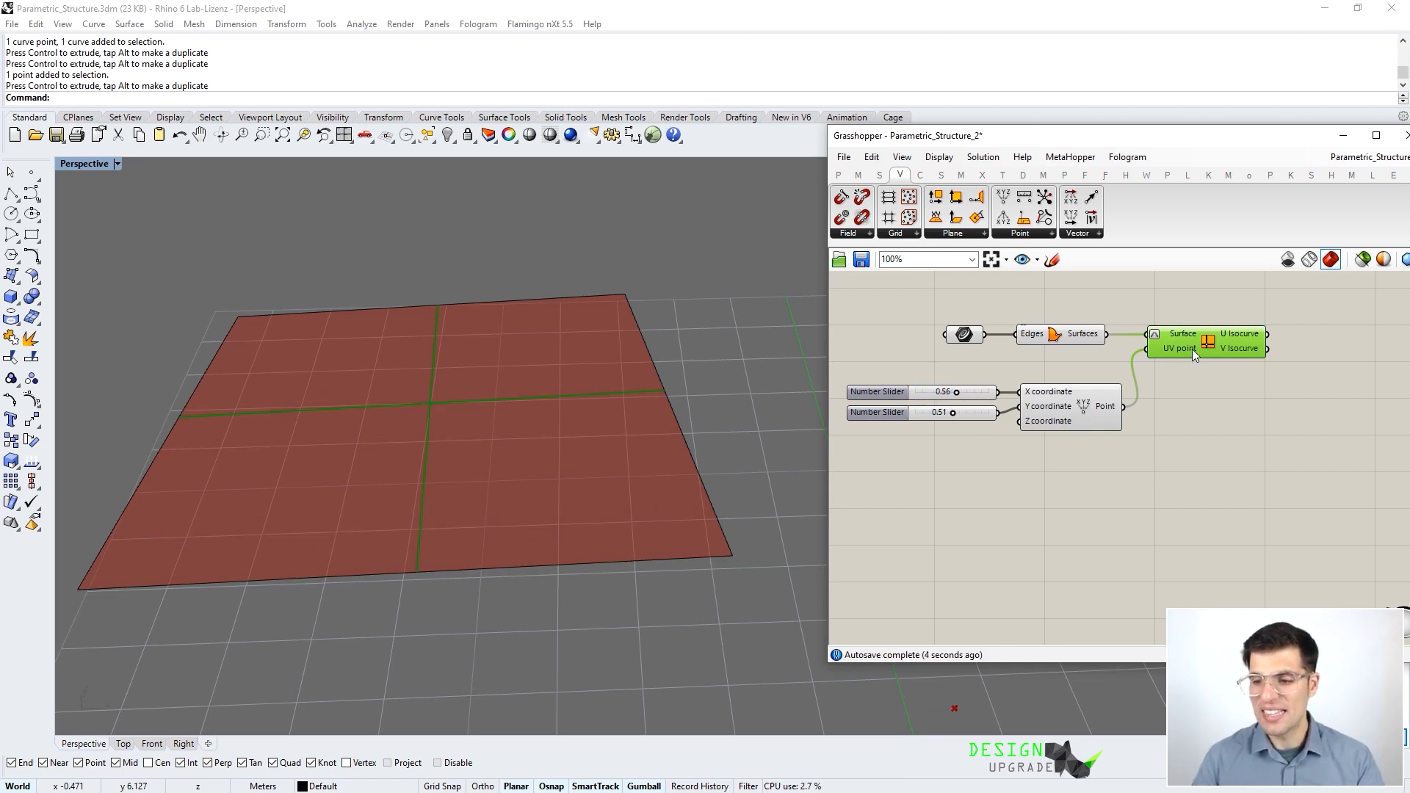
pyautogui.moveTo(1180, 351)
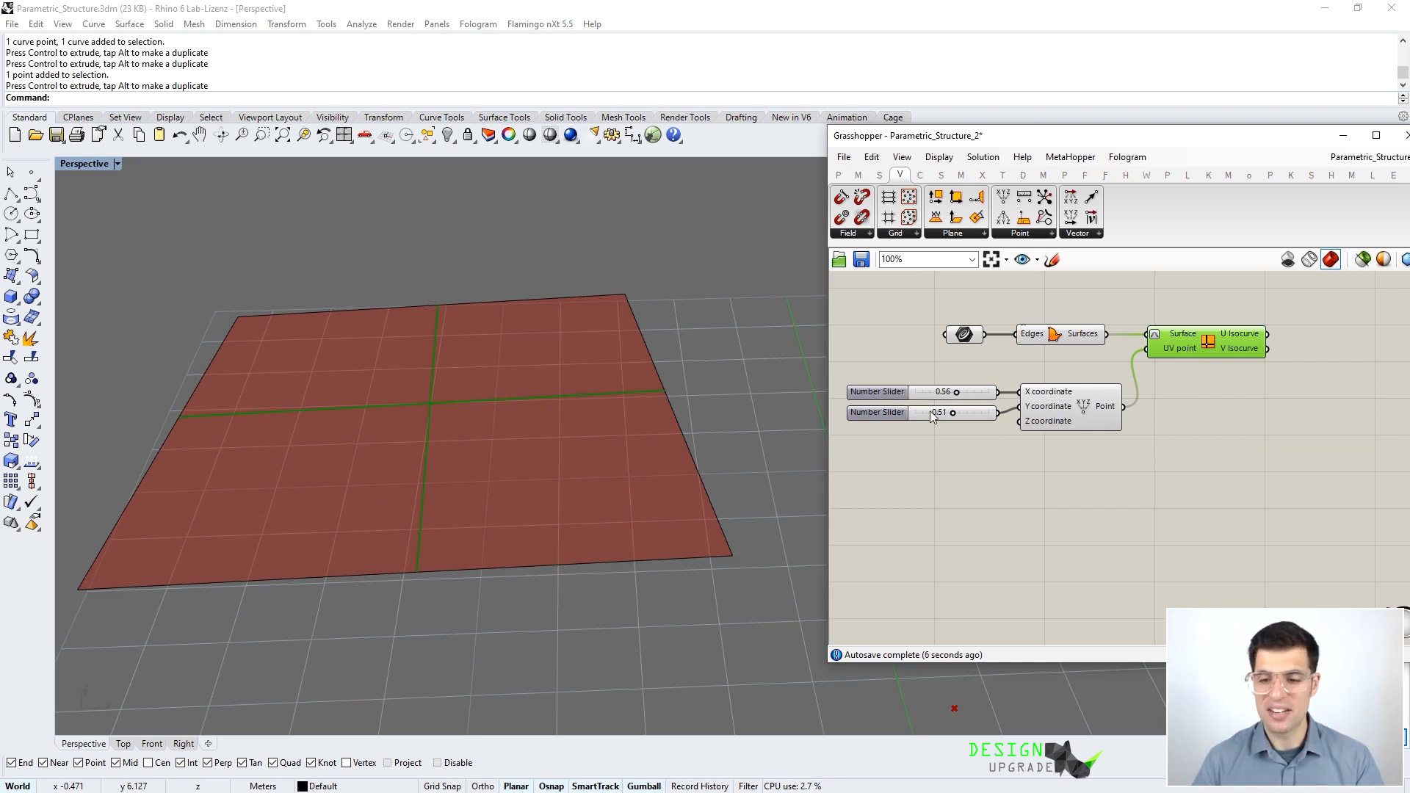
pyautogui.moveTo(935, 419); pyautogui.dragTo(943, 414)
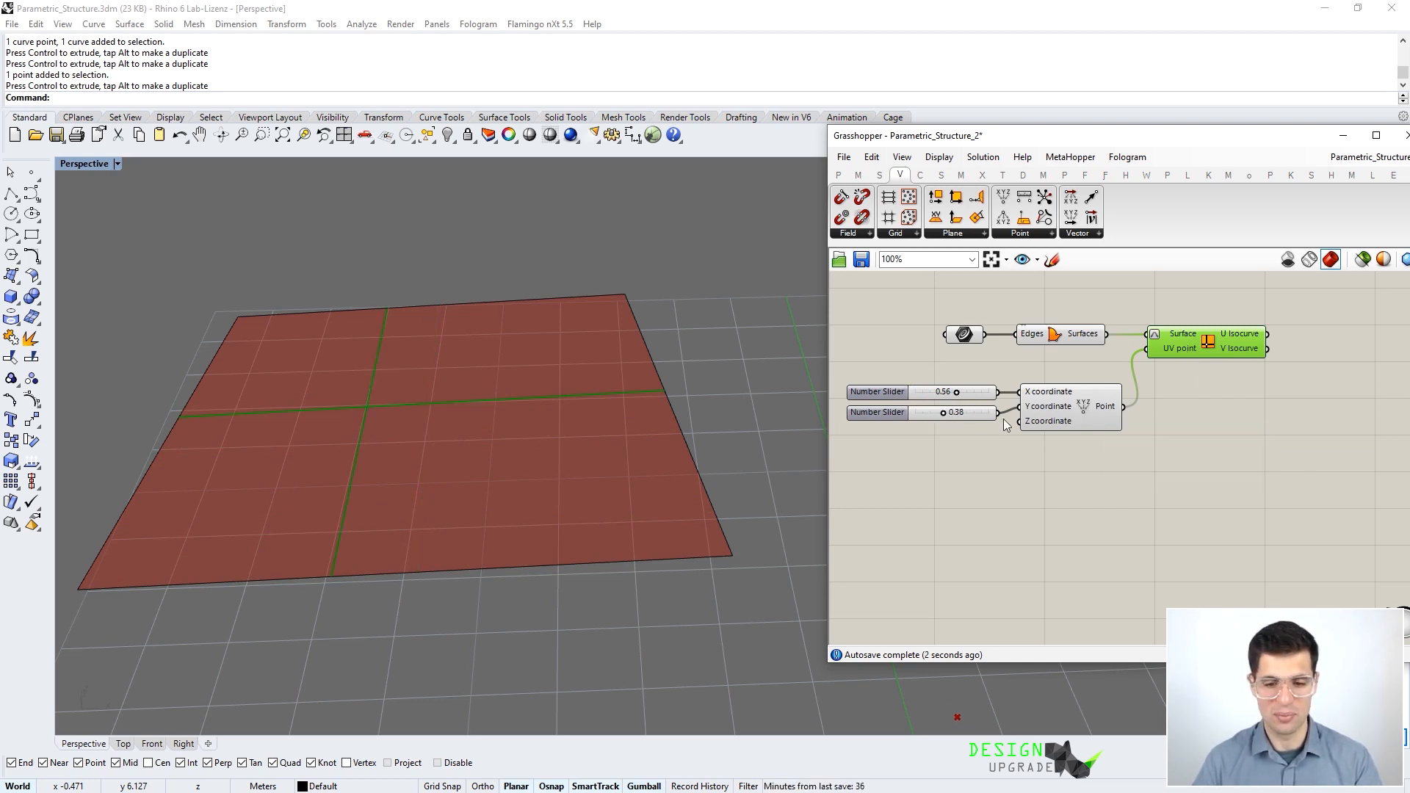
pyautogui.moveTo(954, 392)
pyautogui.mouseDown()
pyautogui.moveTo(937, 392)
pyautogui.moveTo(949, 411)
pyautogui.mouseUp()
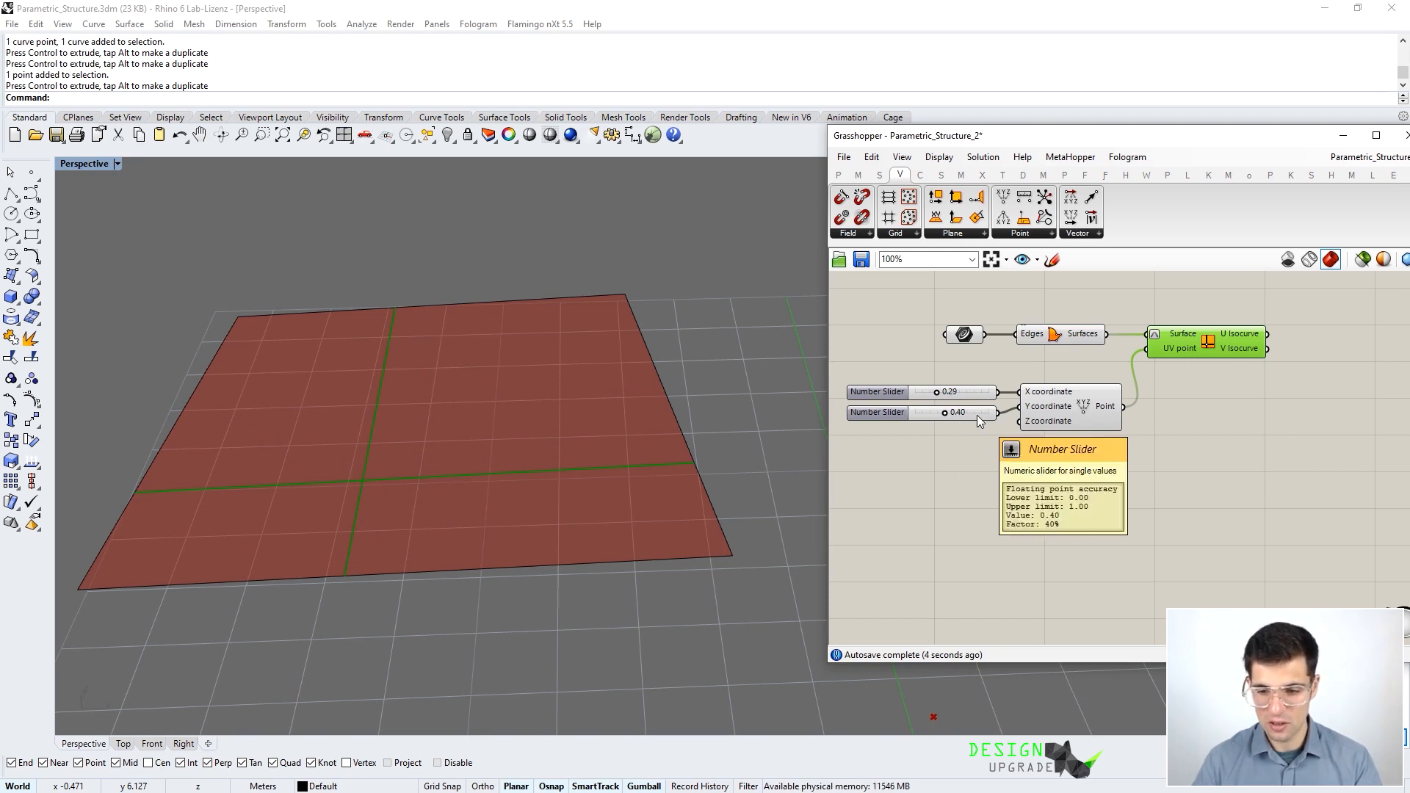
pyautogui.click(976, 416)
pyautogui.press('Delete')
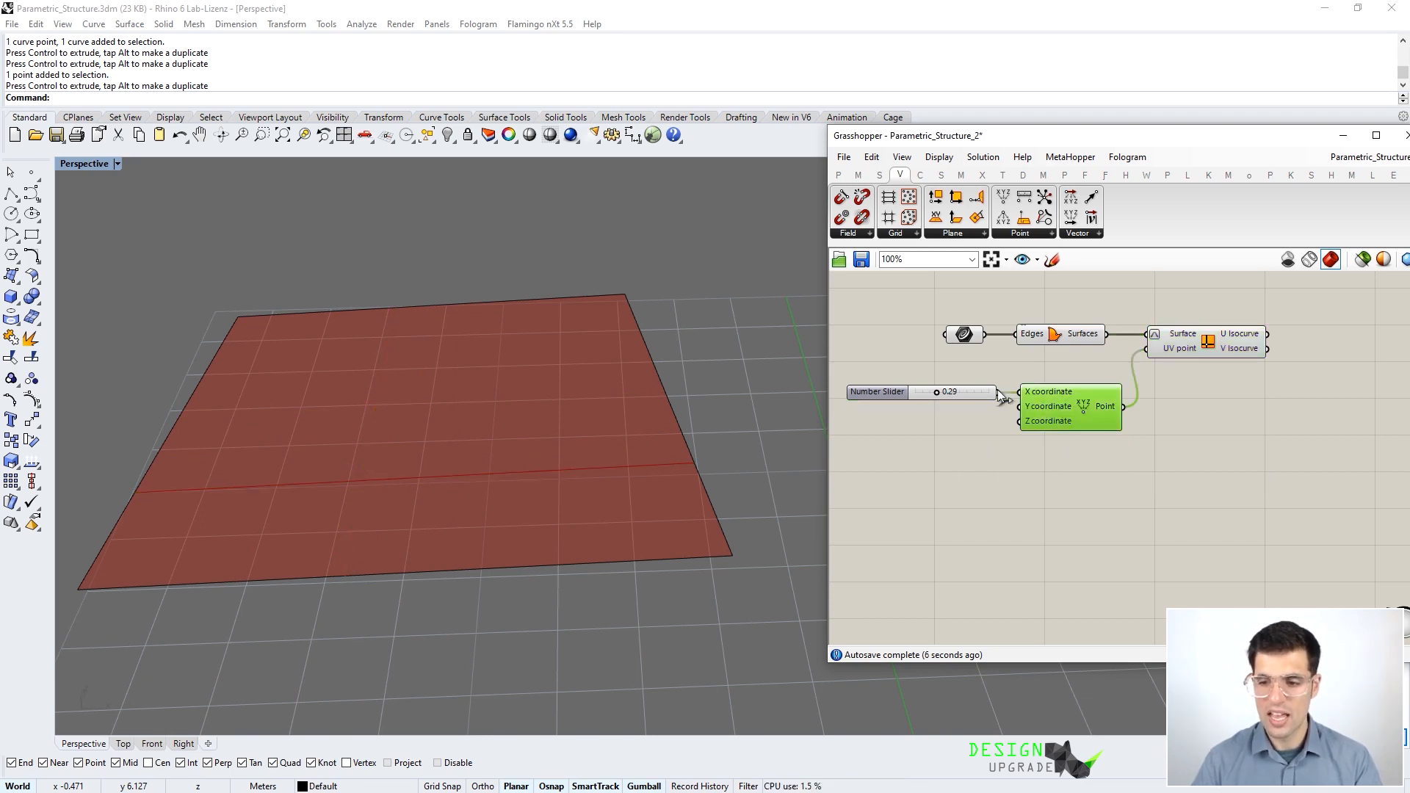
# - Preview the isocurve and drag the slider through 0.72 and back, settling at 0.15
pyautogui.click(972, 392)
pyautogui.click(1197, 351)
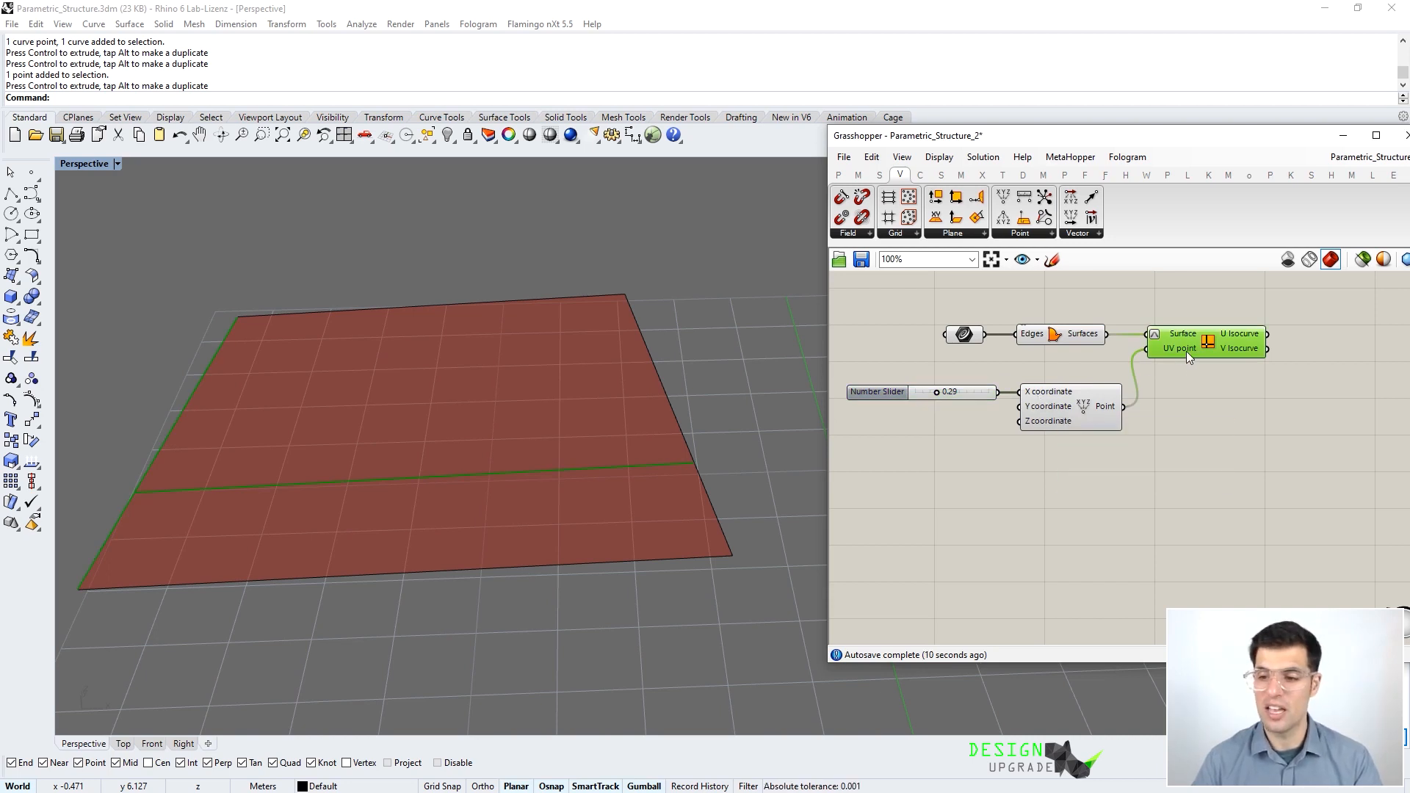
pyautogui.moveTo(1186, 351)
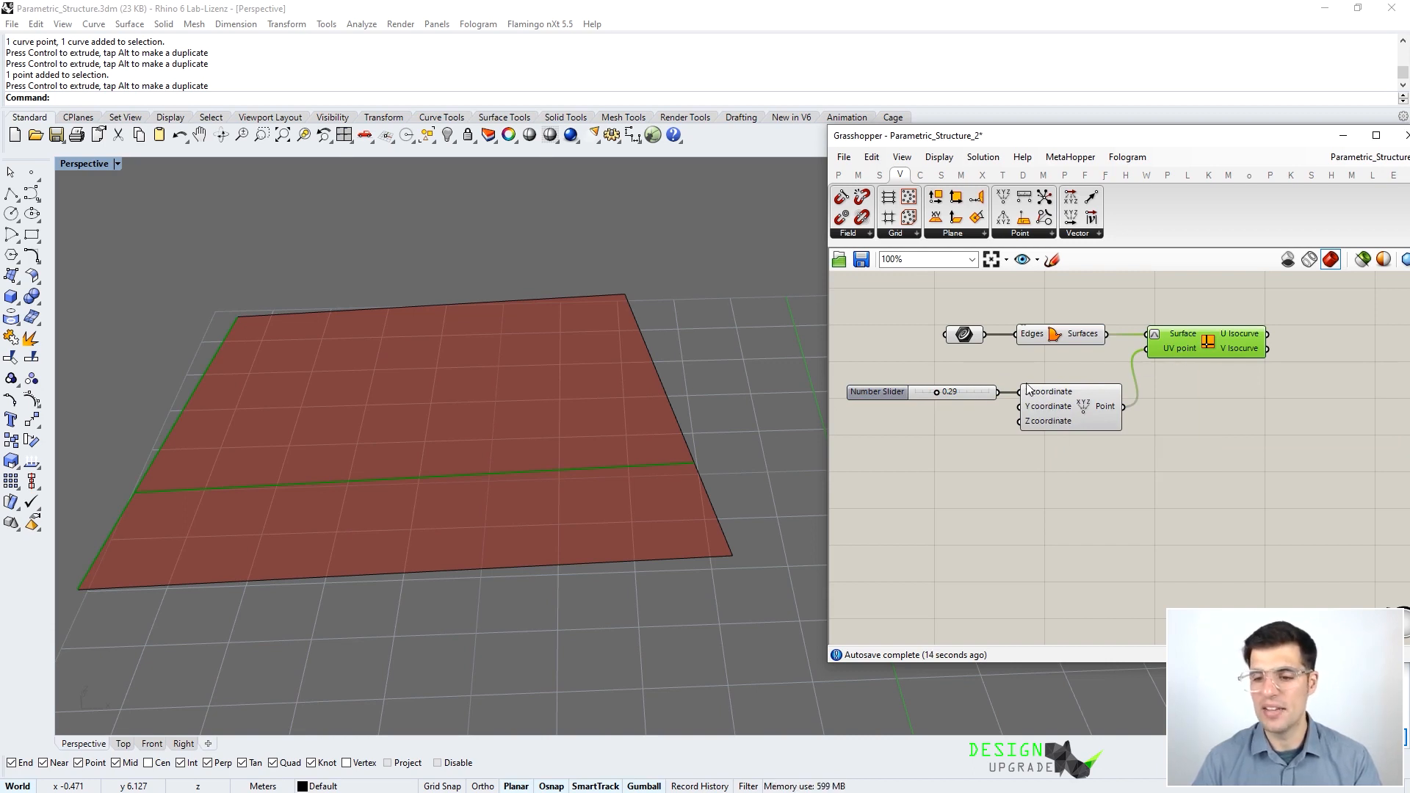
pyautogui.moveTo(935, 392); pyautogui.dragTo(958, 393)
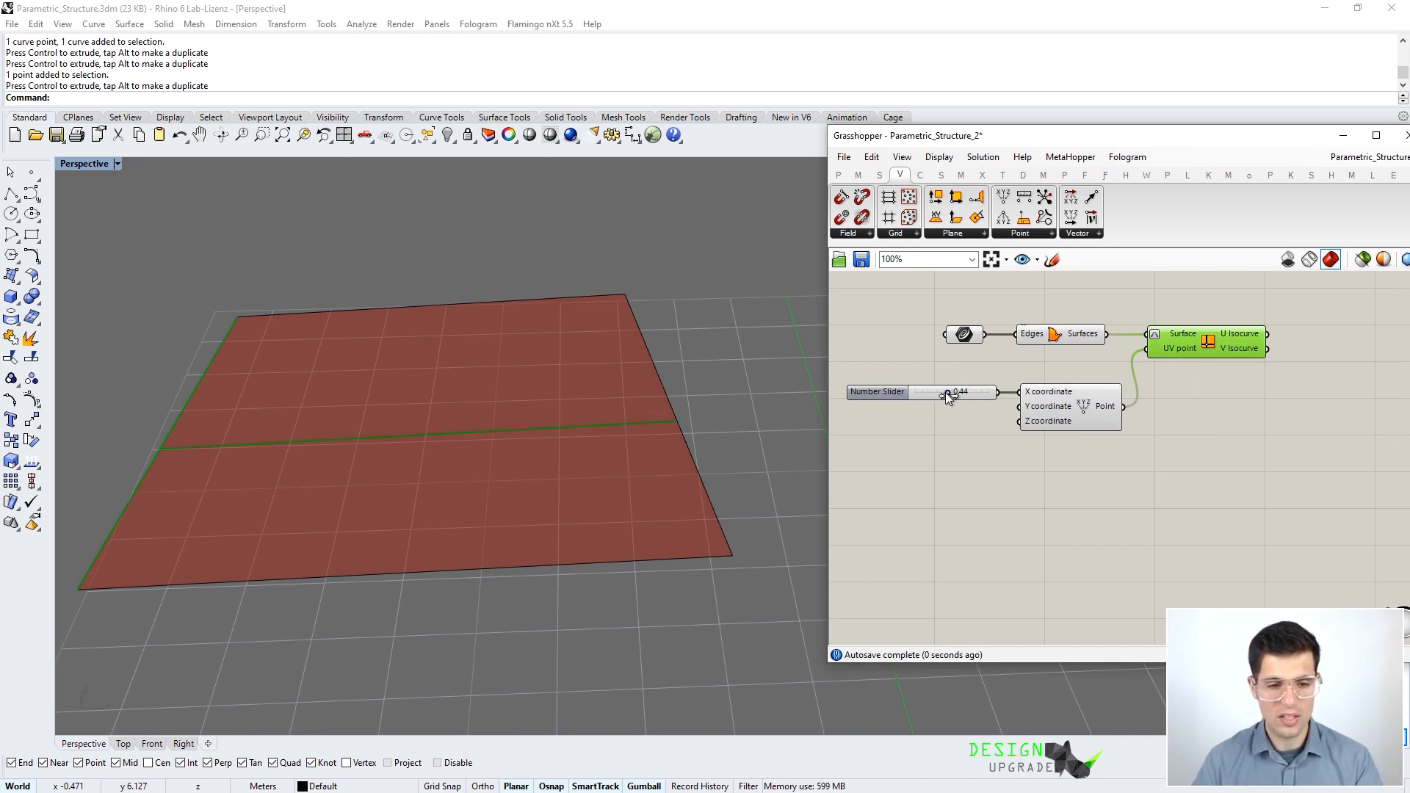
pyautogui.click(949, 392)
pyautogui.moveTo(949, 394)
pyautogui.mouseDown()
pyautogui.moveTo(928, 397)
pyautogui.moveTo(968, 393)
pyautogui.mouseUp()
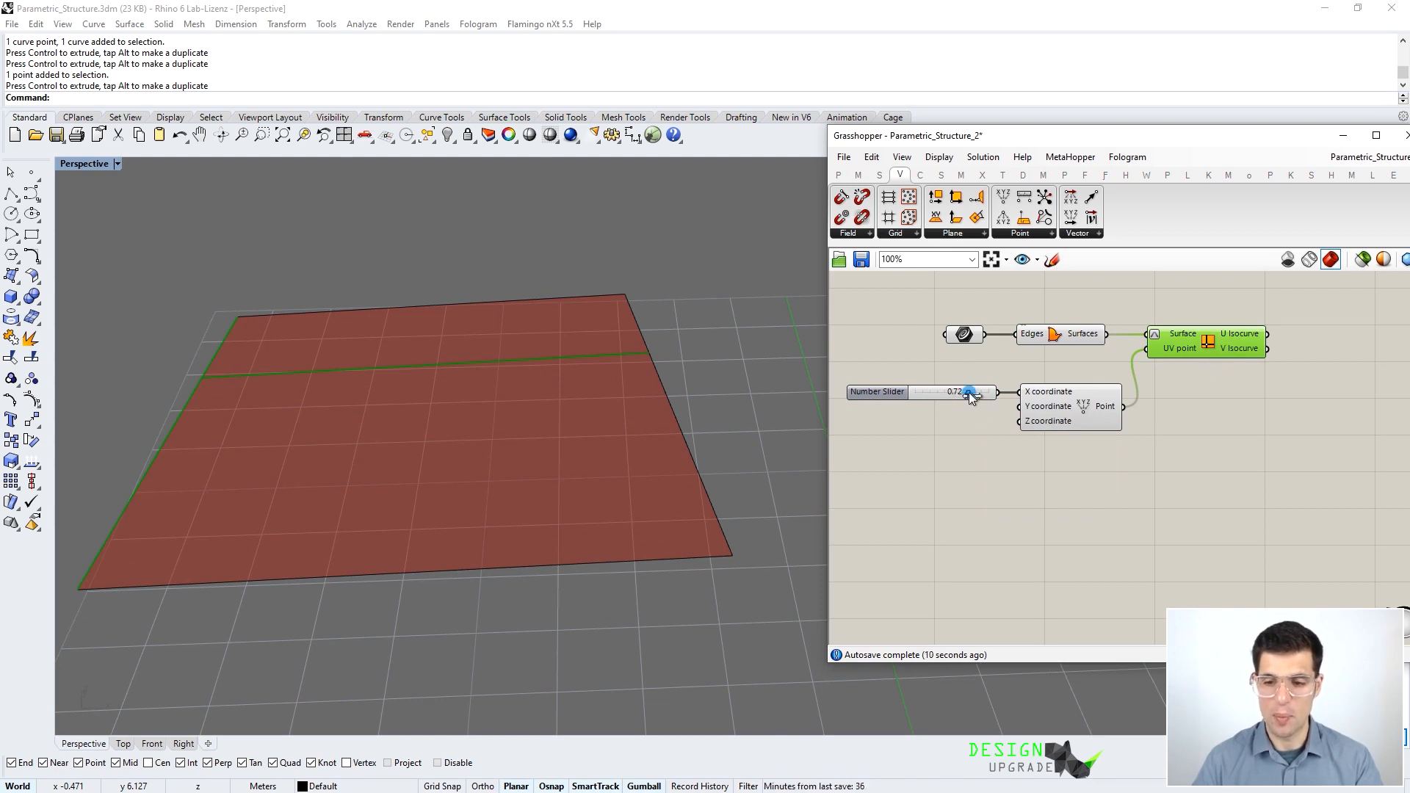
pyautogui.moveTo(916, 395); pyautogui.dragTo(972, 399)
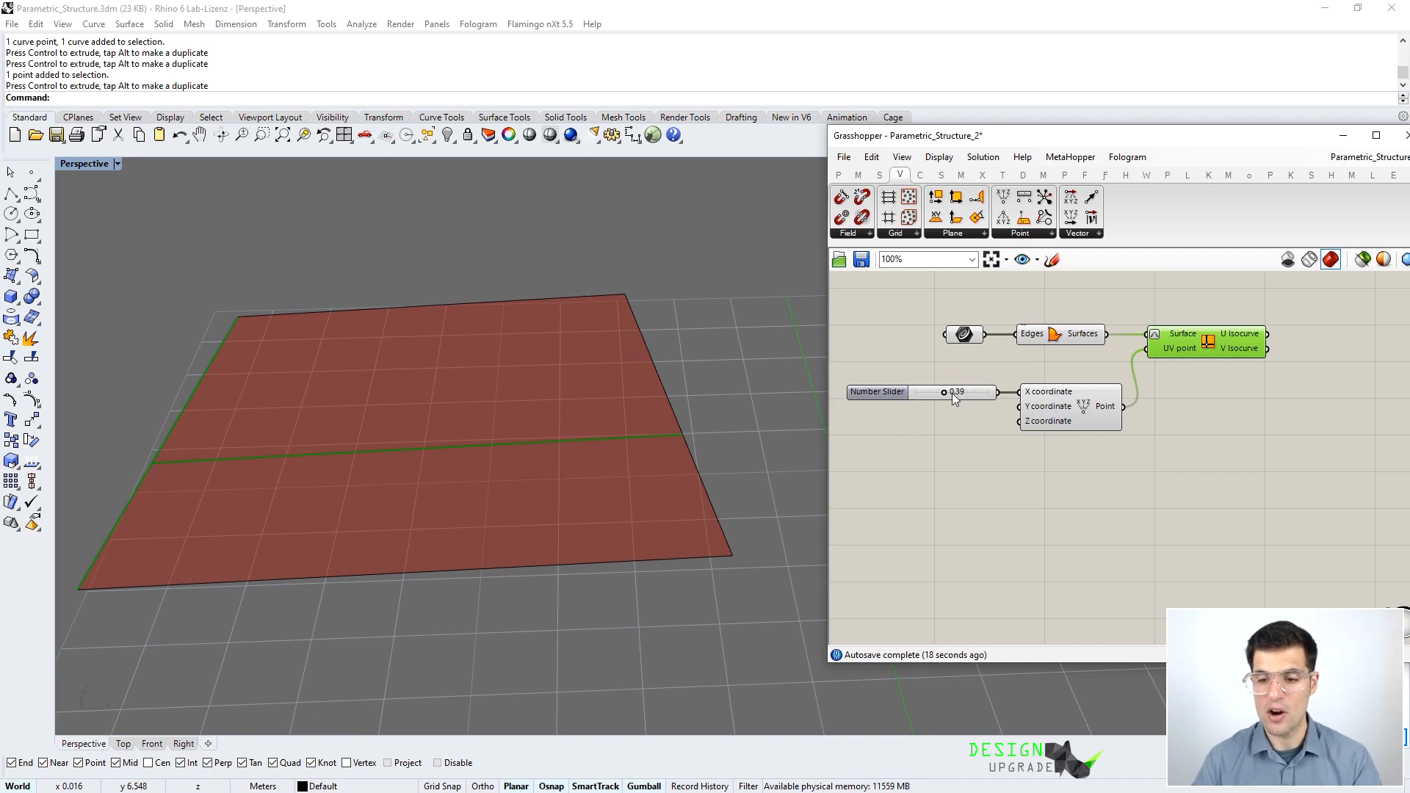
pyautogui.moveTo(928, 395); pyautogui.dragTo(959, 394)
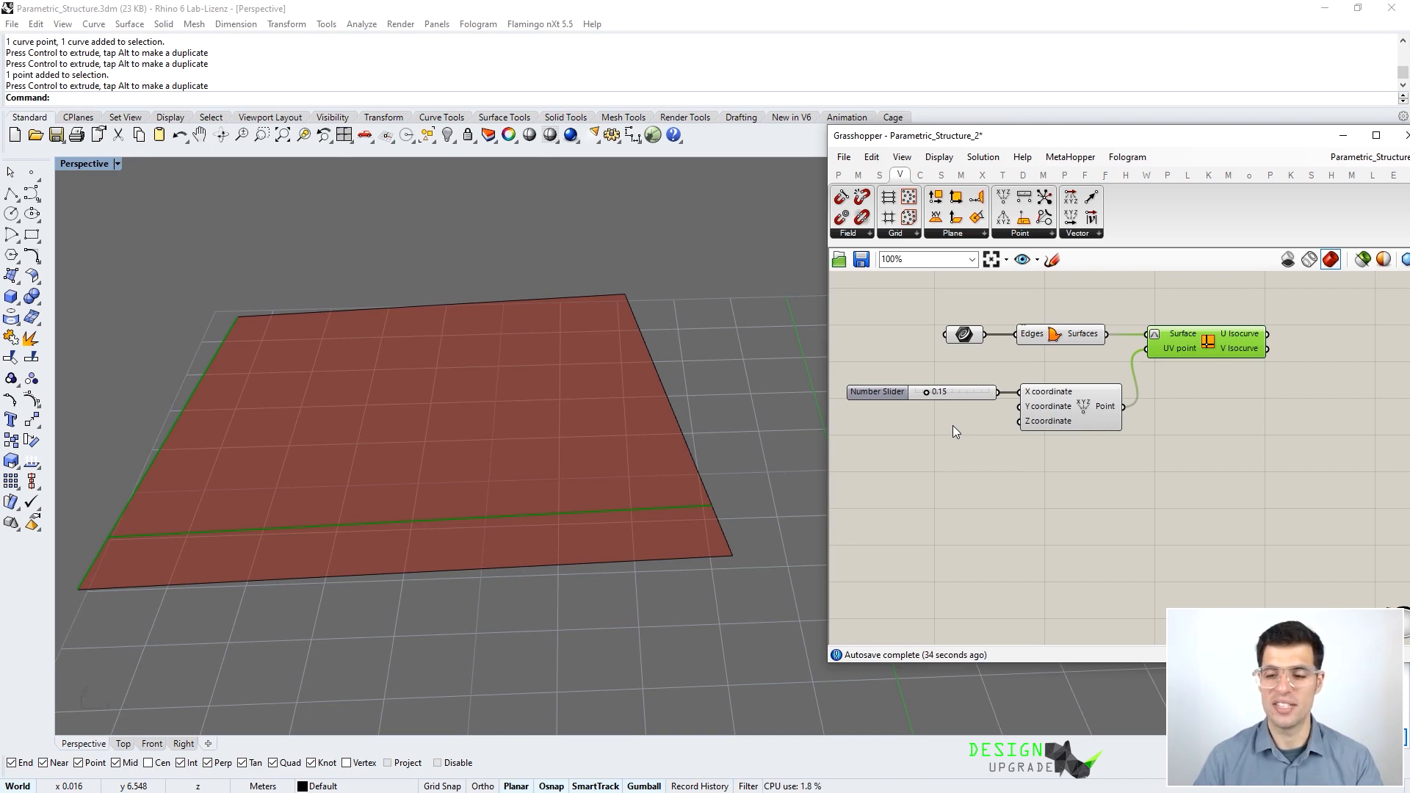
pyautogui.moveTo(953, 425); pyautogui.dragTo(1013, 405, button='right')
pyautogui.scroll(-1, 1047, 446)
# - Add a Range component from Sets > Sequence to the definition
pyautogui.doubleClick(984, 467)
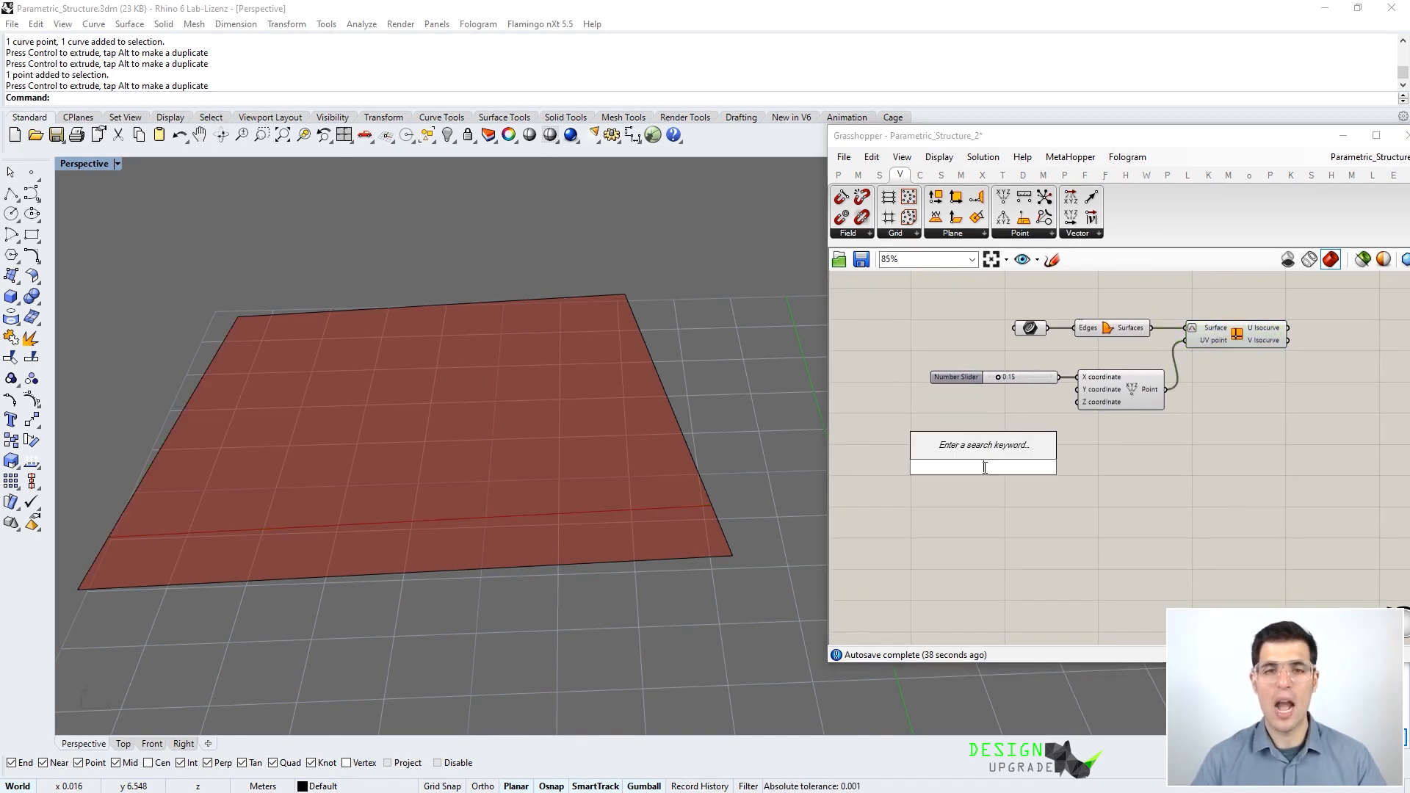
pyautogui.write('range')
pyautogui.press('Return')
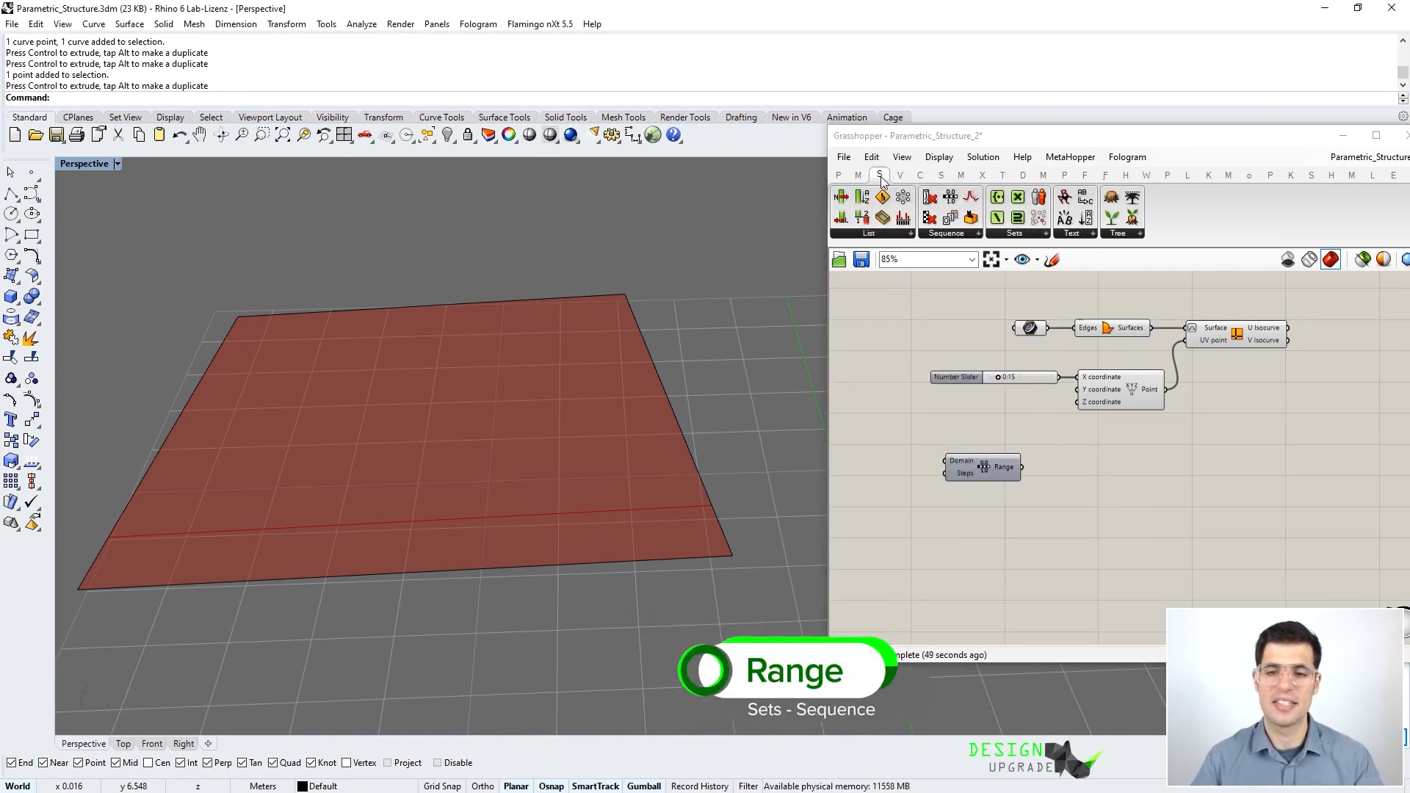
pyautogui.click(964, 232)
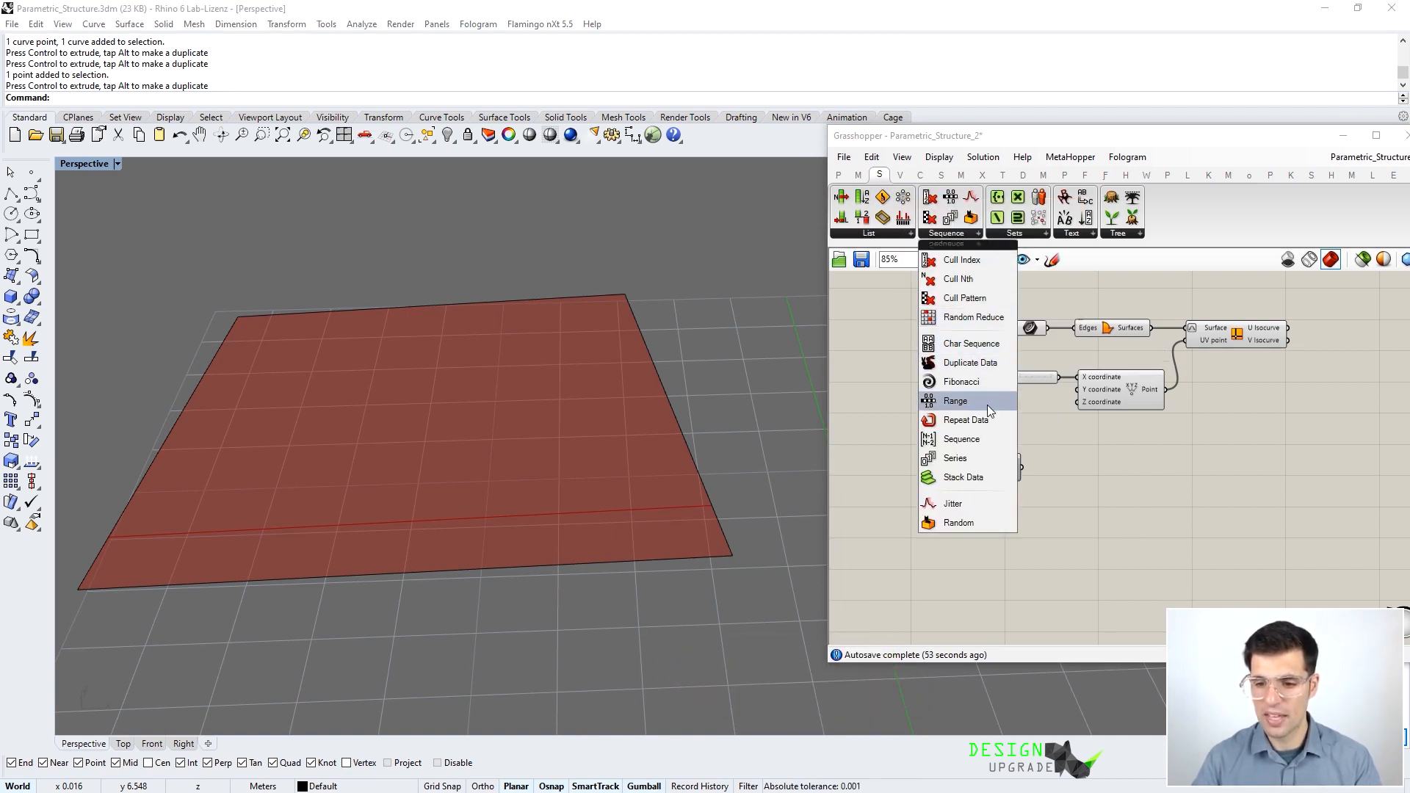
pyautogui.moveTo(982, 402); pyautogui.dragTo(985, 483)
pyautogui.scroll(3, 986, 483)
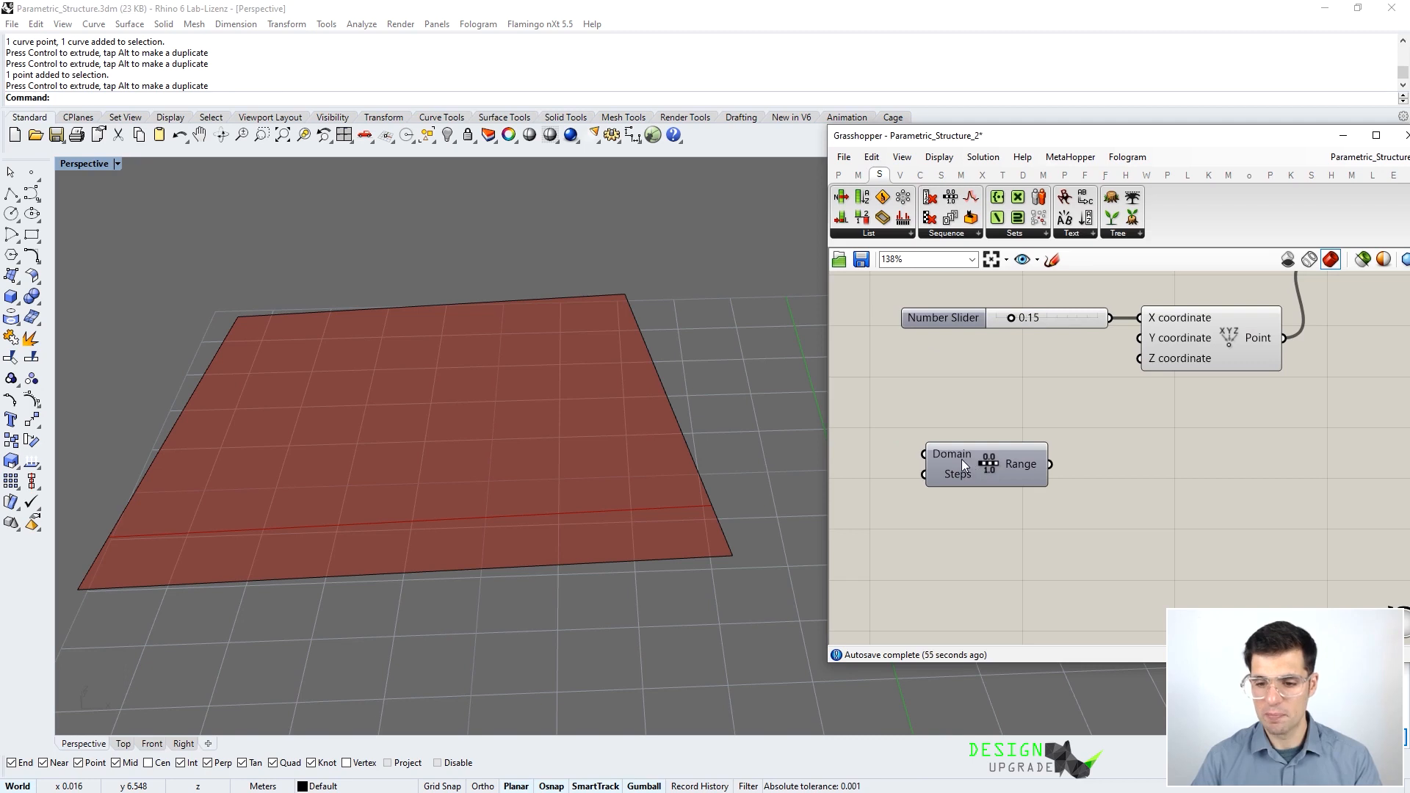
pyautogui.moveTo(946, 448)
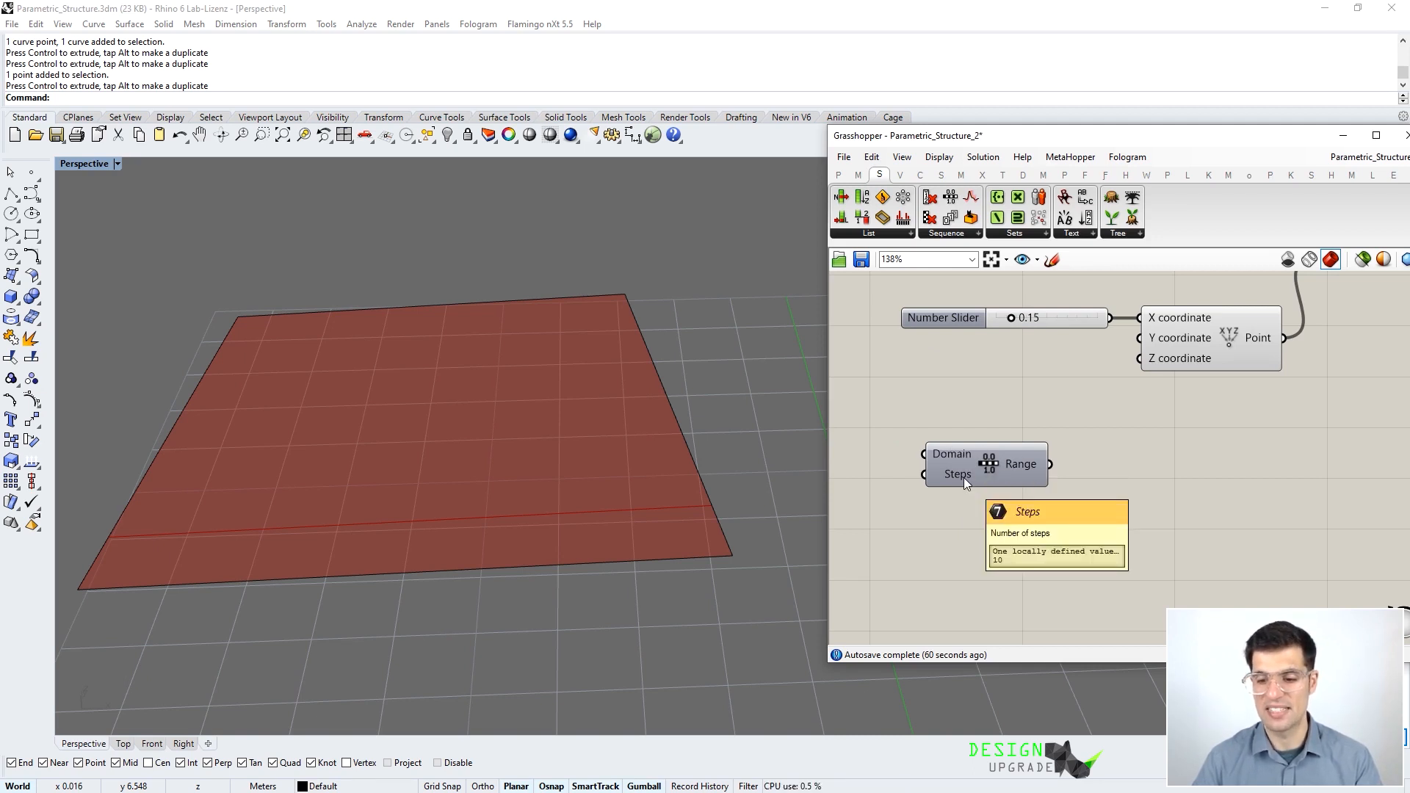
pyautogui.moveTo(1020, 462); pyautogui.dragTo(1054, 415, button='right')
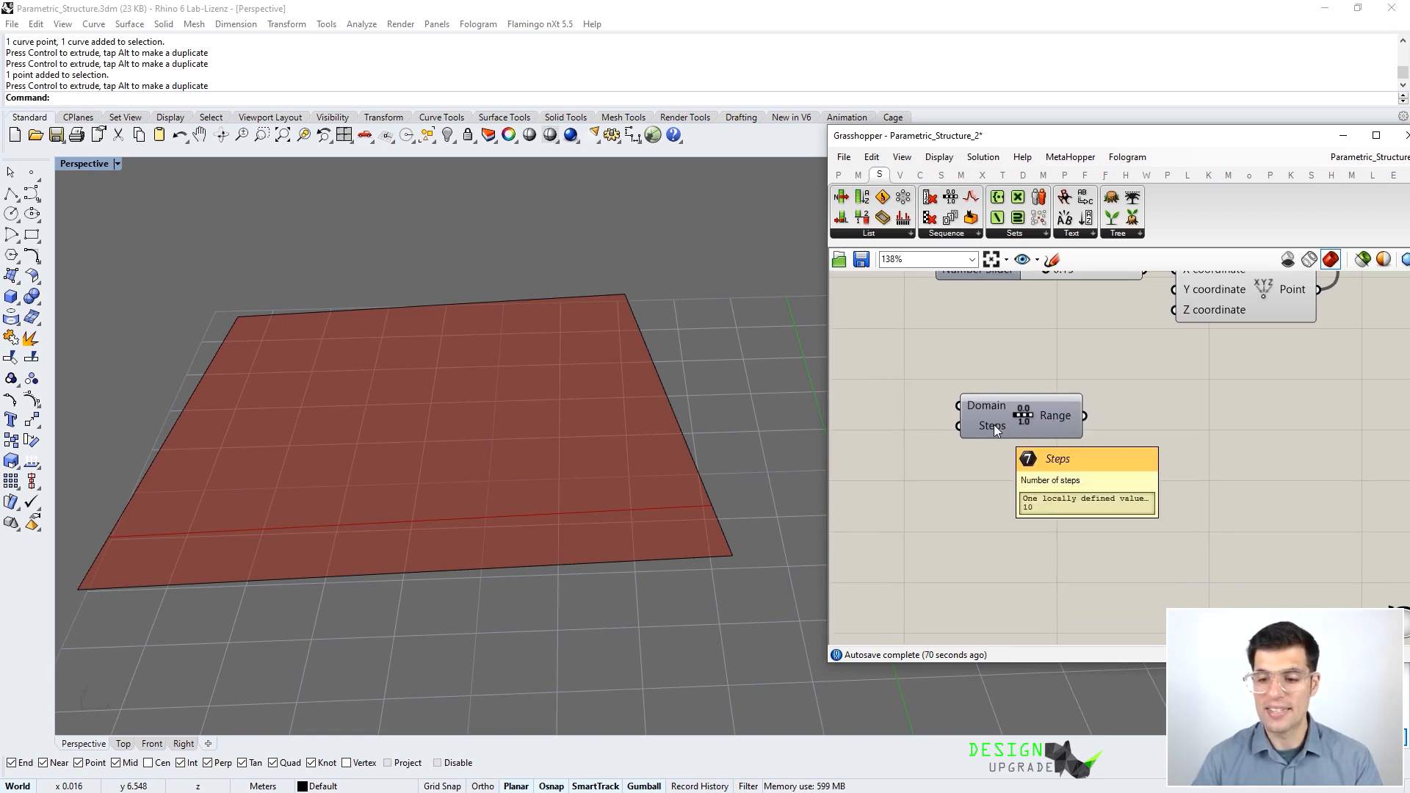
pyautogui.moveTo(1056, 415)
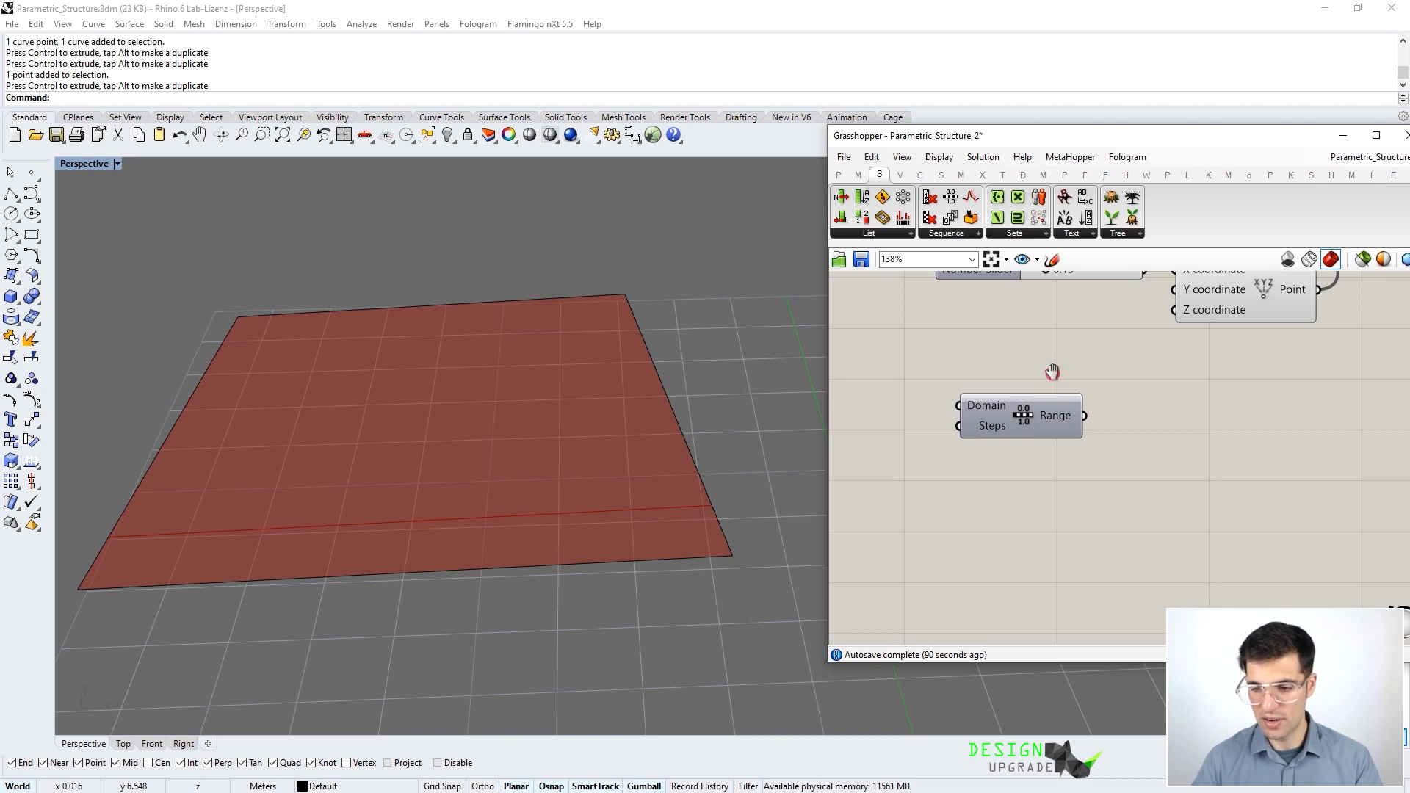
pyautogui.moveTo(1056, 414); pyautogui.dragTo(1064, 452, button='right')
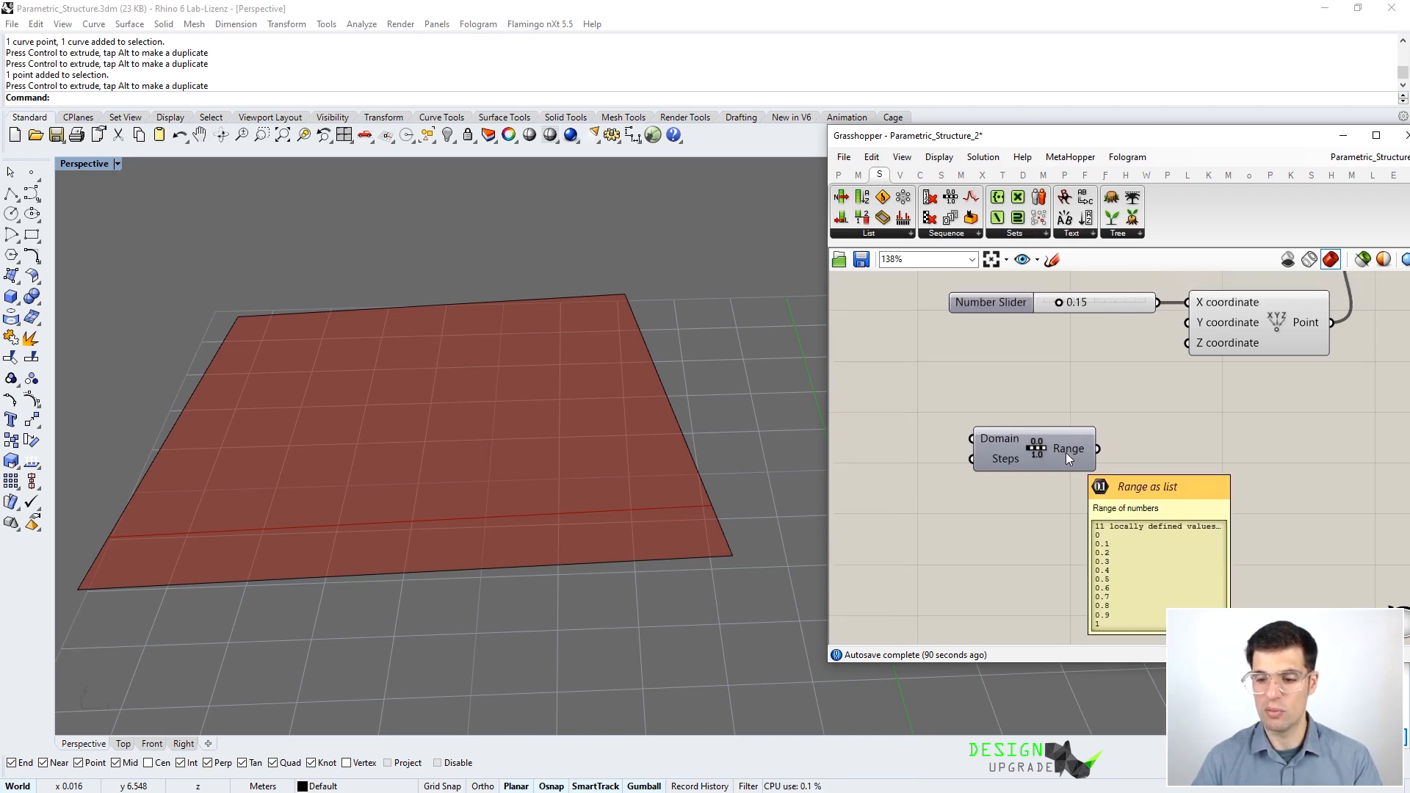
pyautogui.moveTo(1000, 439)
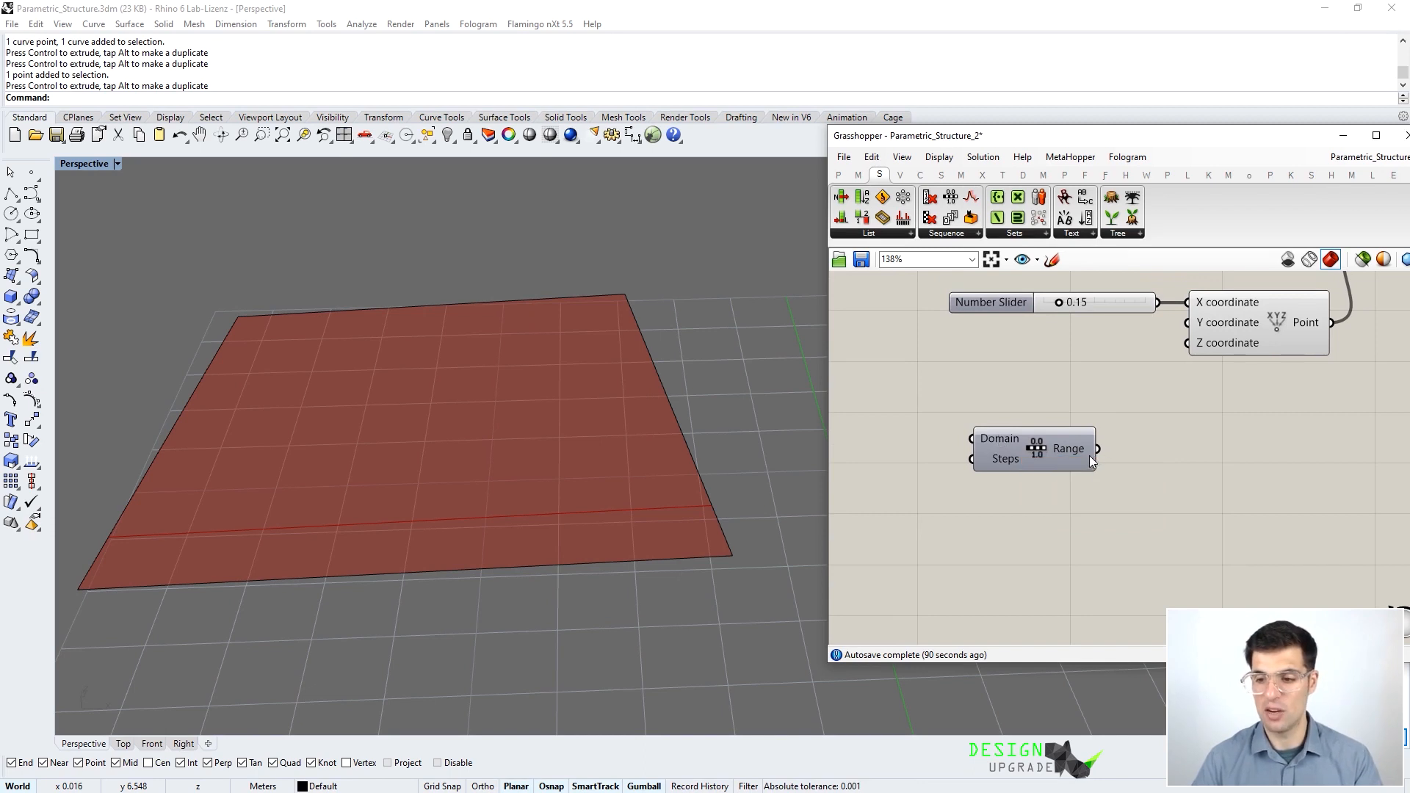
# - Delete the X number slider and wire Range's output into Construct Point's X coordinate
pyautogui.click(1073, 307)
pyautogui.press('Delete')
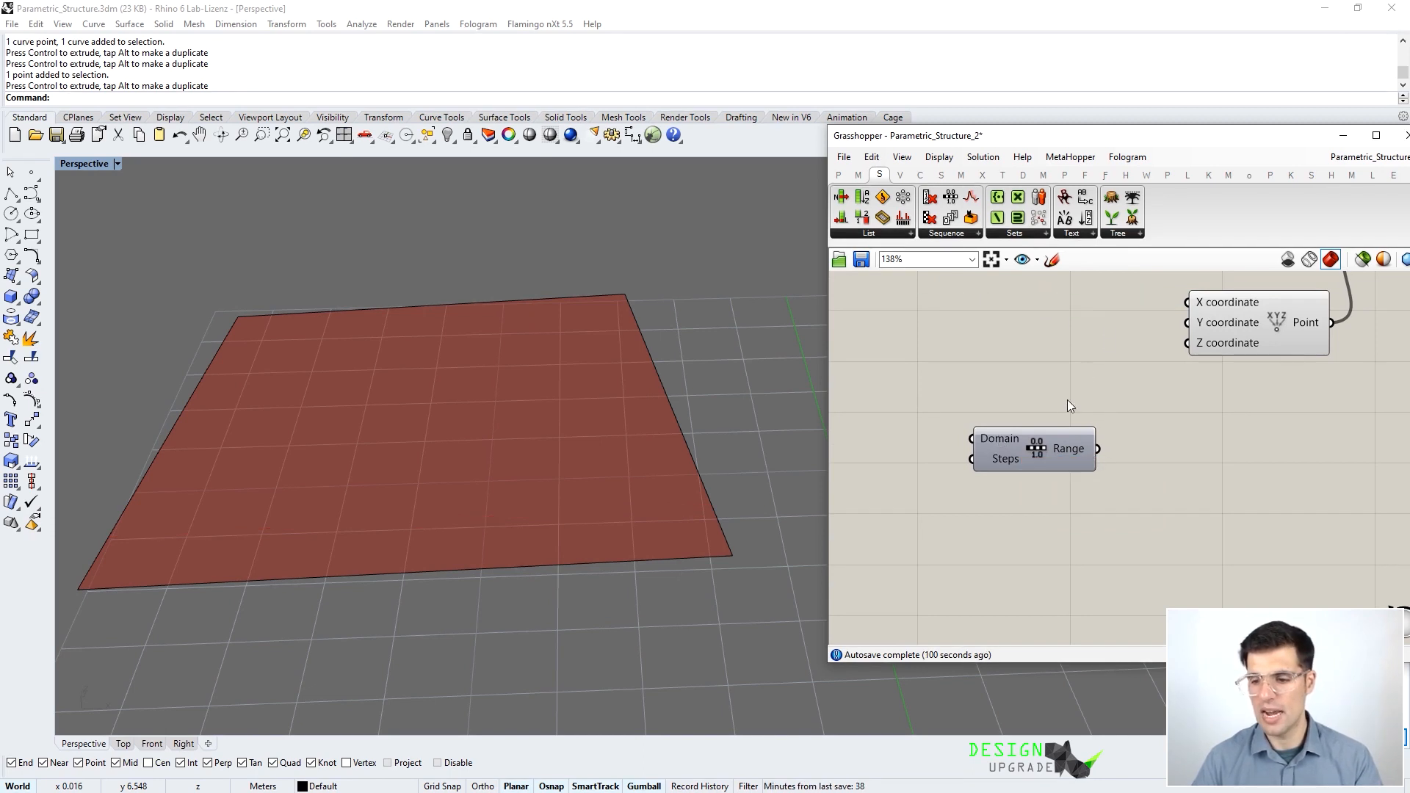
pyautogui.moveTo(1069, 401); pyautogui.dragTo(1058, 453, button='right')
pyautogui.moveTo(1056, 482); pyautogui.dragTo(1178, 354)
pyautogui.moveTo(1180, 345); pyautogui.dragTo(1077, 420, button='right')
pyautogui.moveTo(944, 451); pyautogui.dragTo(982, 432)
pyautogui.click(1071, 384)
pyautogui.moveTo(1071, 384); pyautogui.dragTo(1011, 386, button='right')
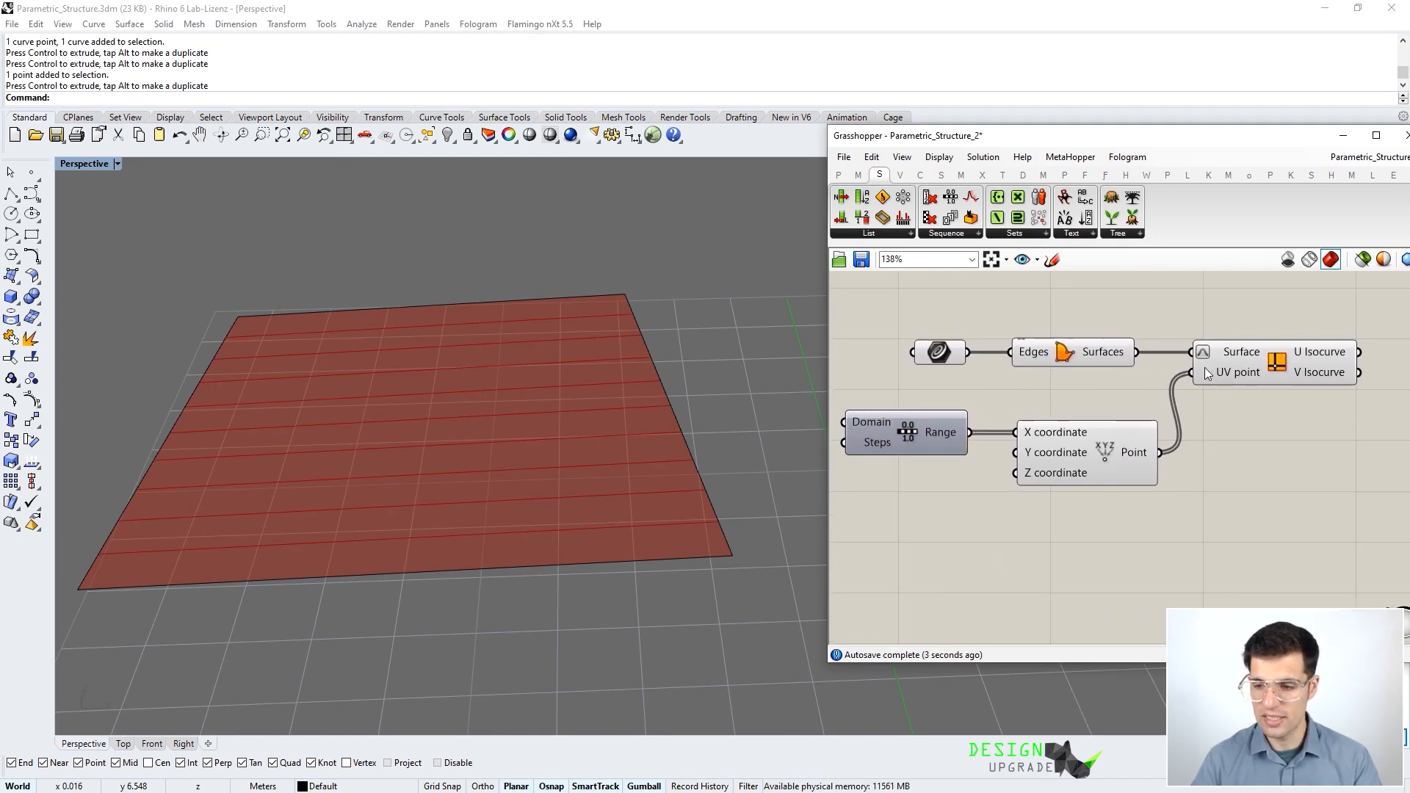
pyautogui.click(1198, 373)
pyautogui.click(329, 478)
pyautogui.moveTo(328, 479); pyautogui.dragTo(238, 558, button='right')
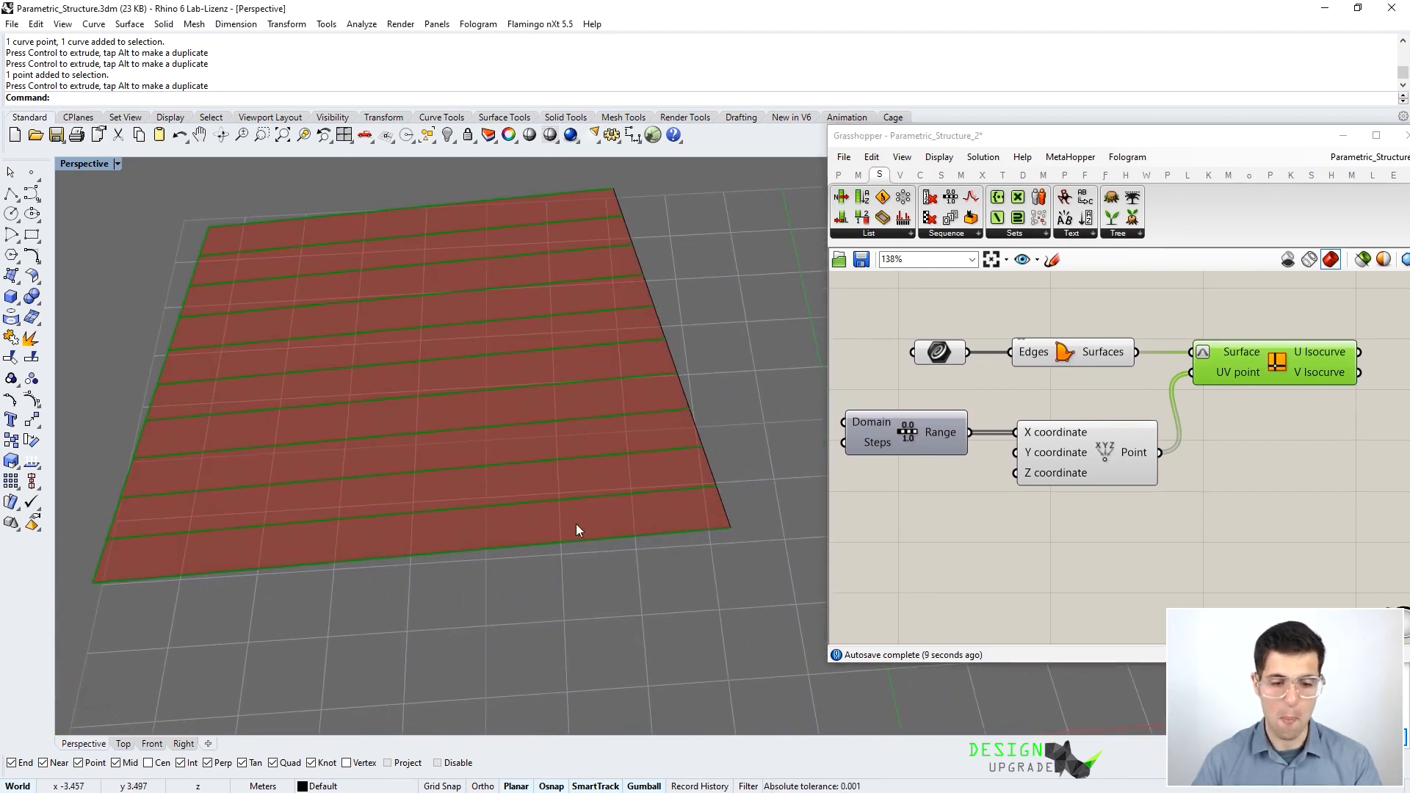
pyautogui.moveTo(468, 233); pyautogui.dragTo(454, 319, button='right')
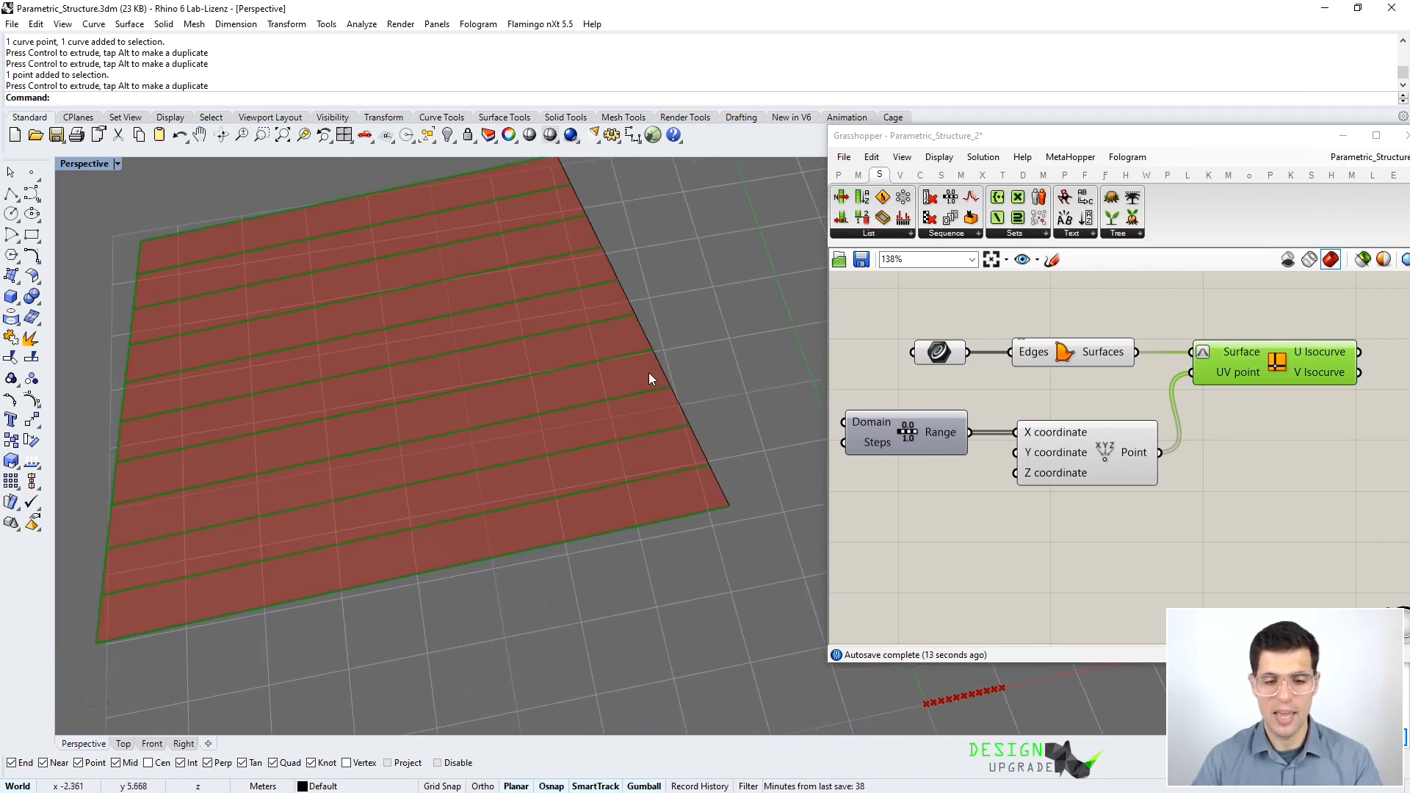
pyautogui.moveTo(927, 504); pyautogui.dragTo(974, 502, button='right')
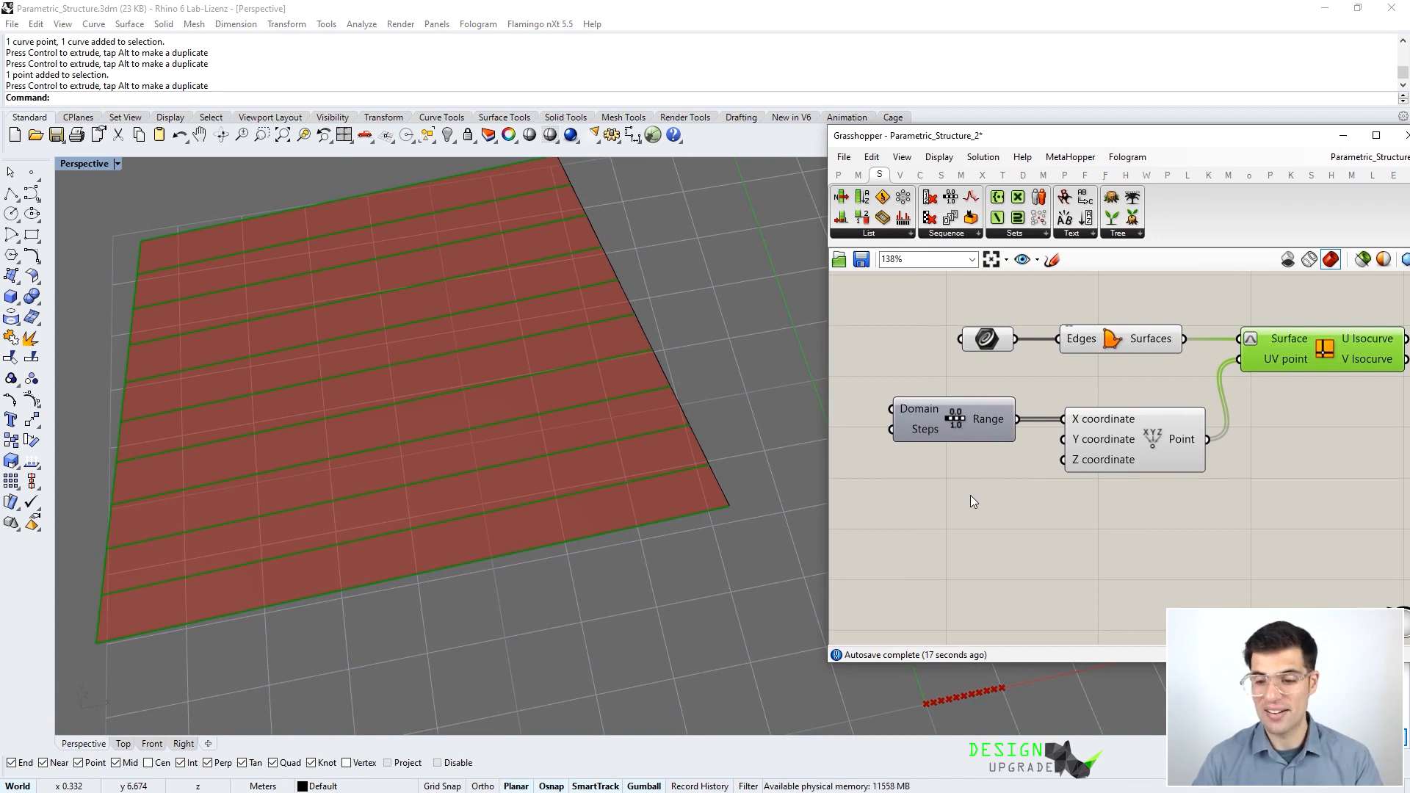
pyautogui.moveTo(524, 438); pyautogui.dragTo(507, 418, button='right')
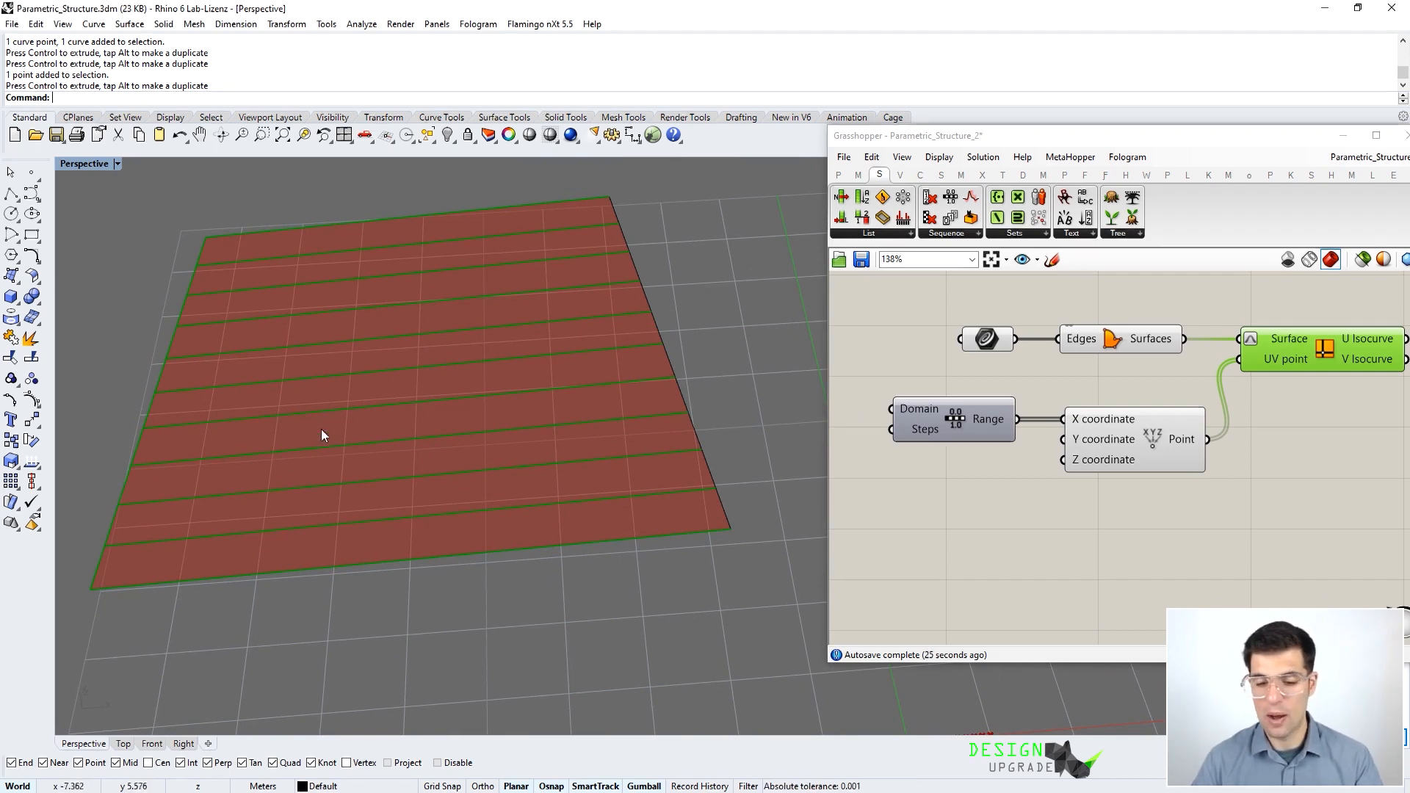
pyautogui.moveTo(915, 470); pyautogui.dragTo(984, 457, button='right')
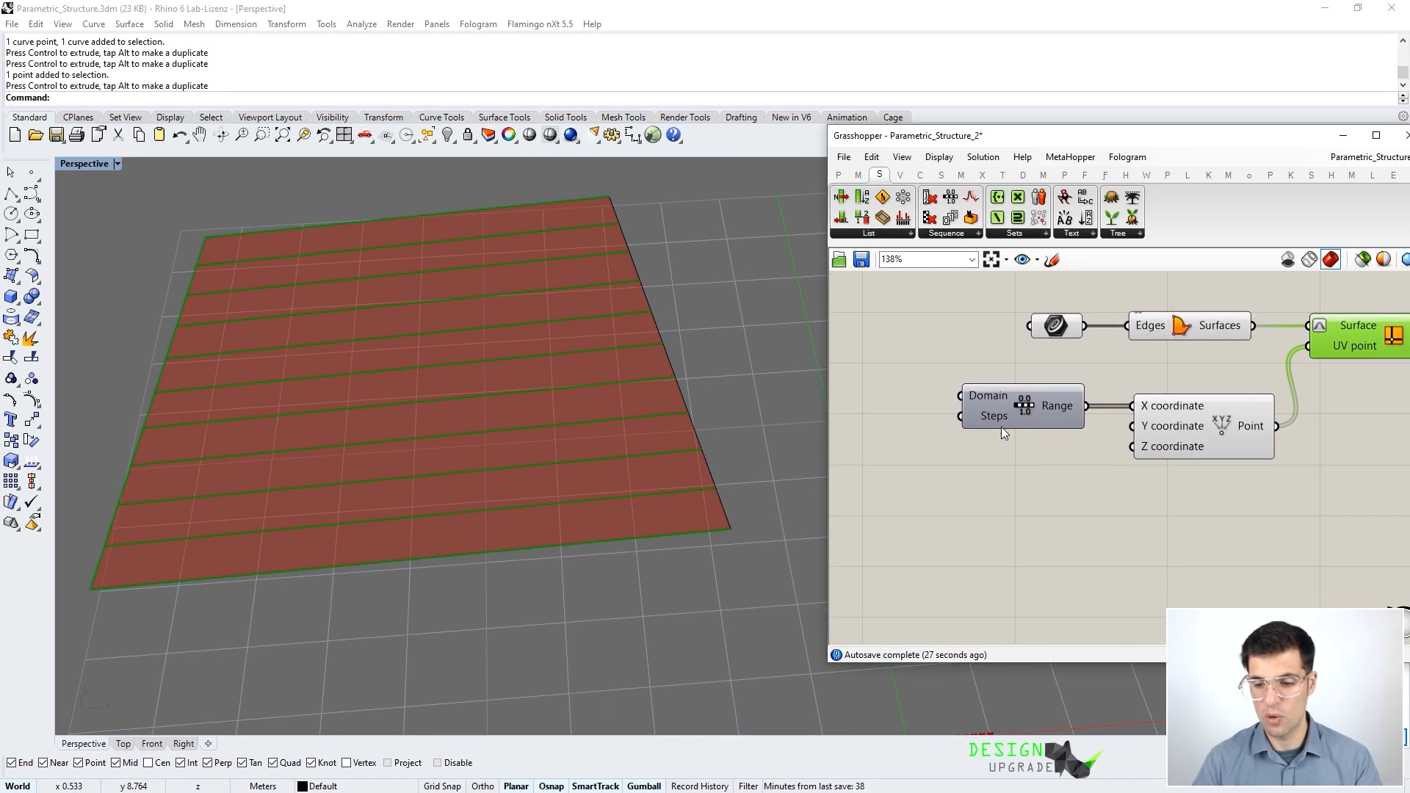
pyautogui.moveTo(999, 416)
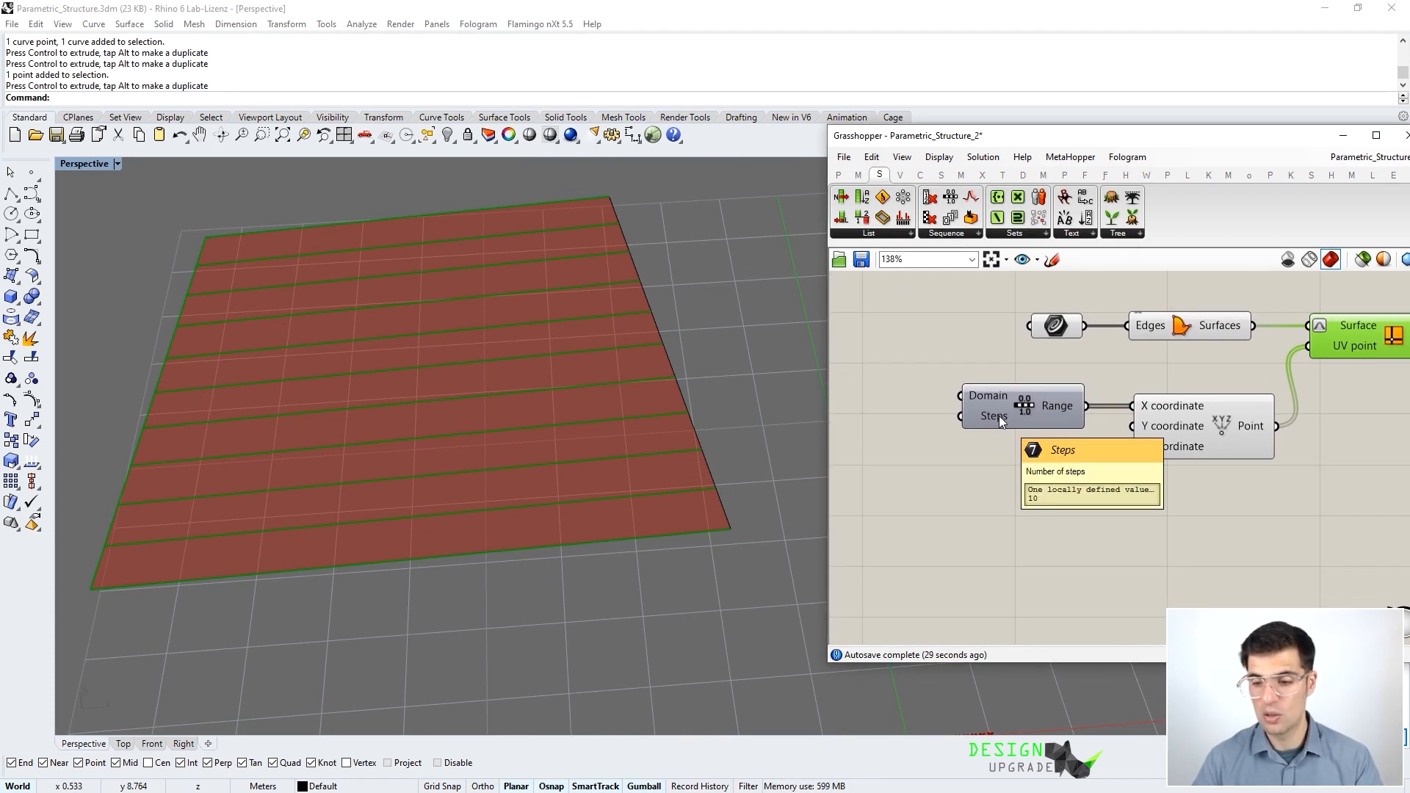
pyautogui.moveTo(975, 460); pyautogui.dragTo(1058, 456, button='right')
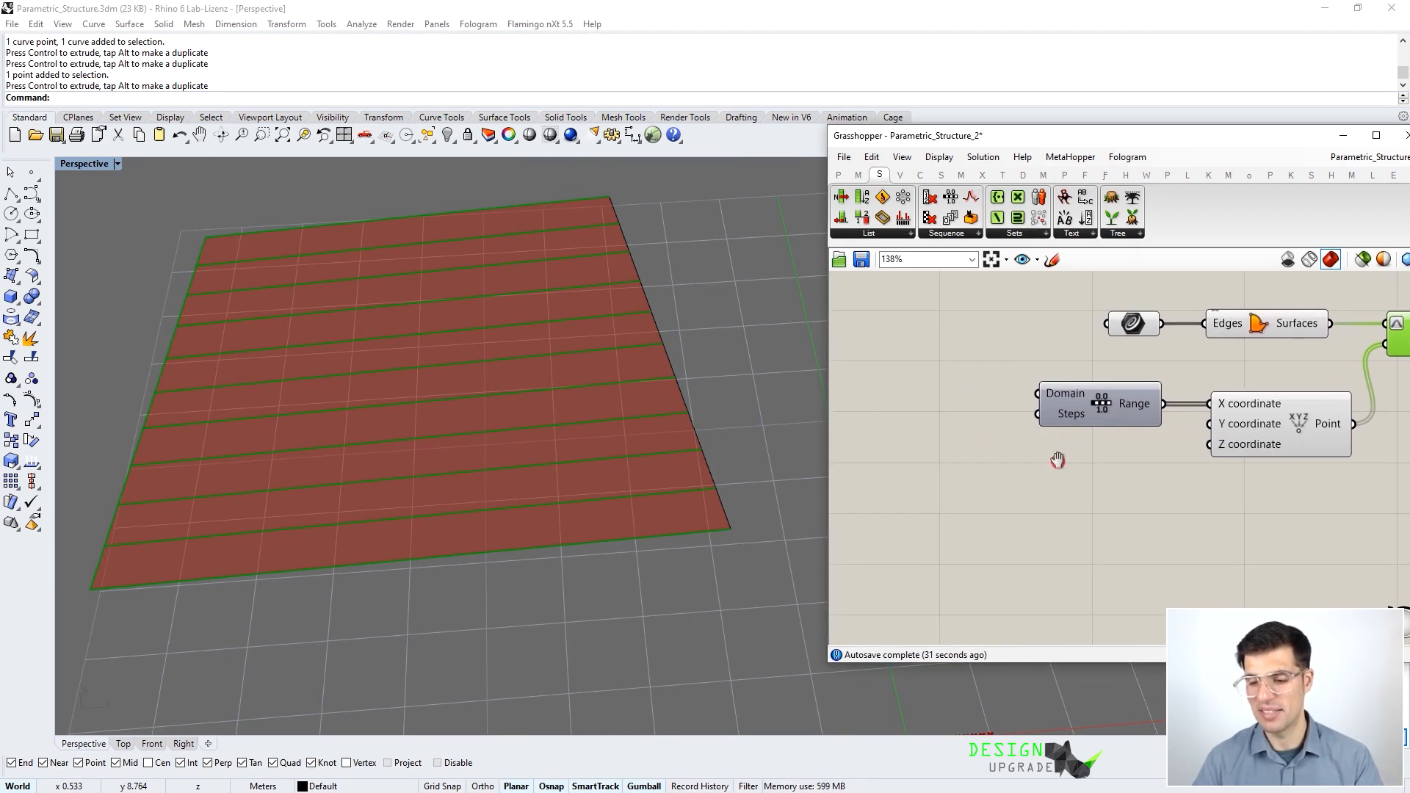
# - Create a '1..9' number slider and place it beside the Range component
pyautogui.doubleClick(1038, 481)
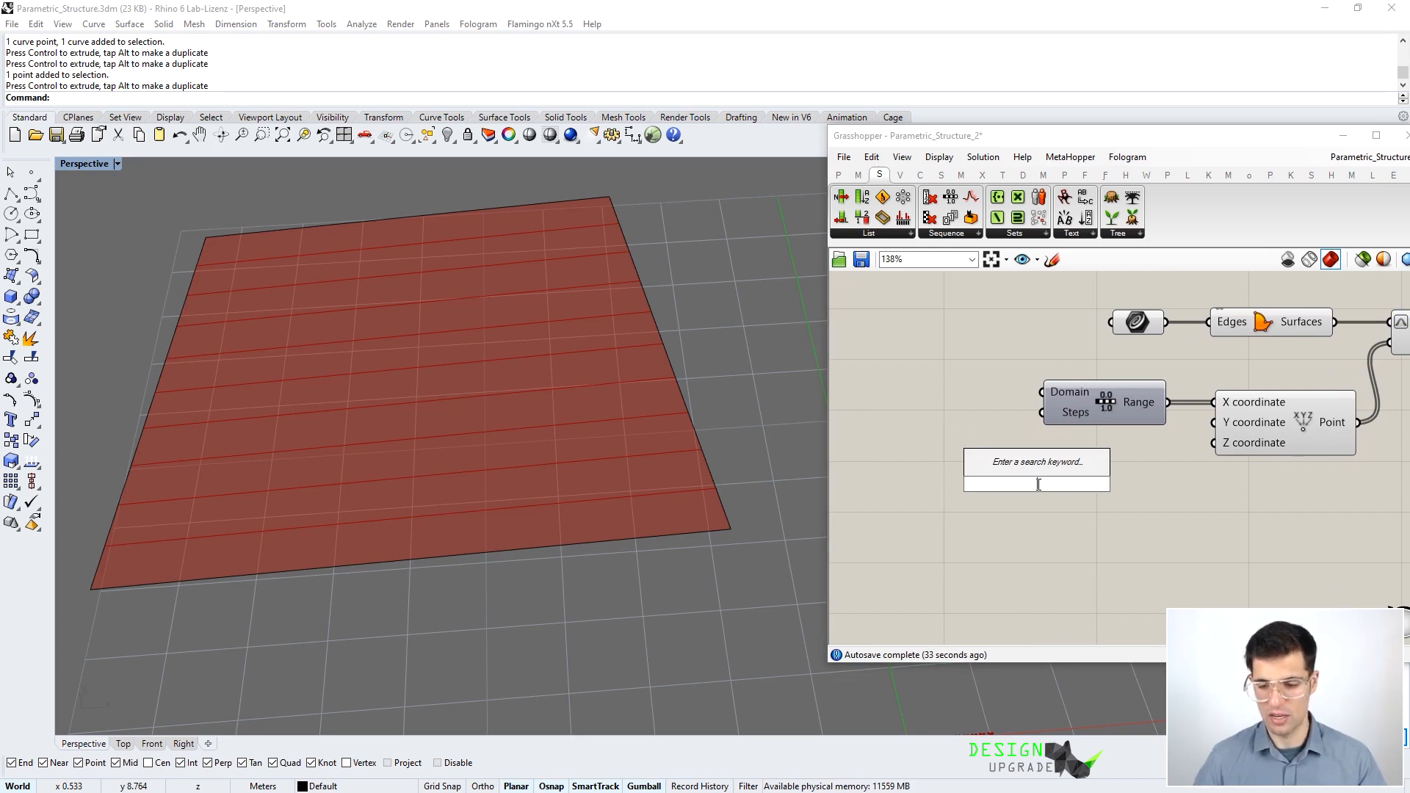
pyautogui.write('2')
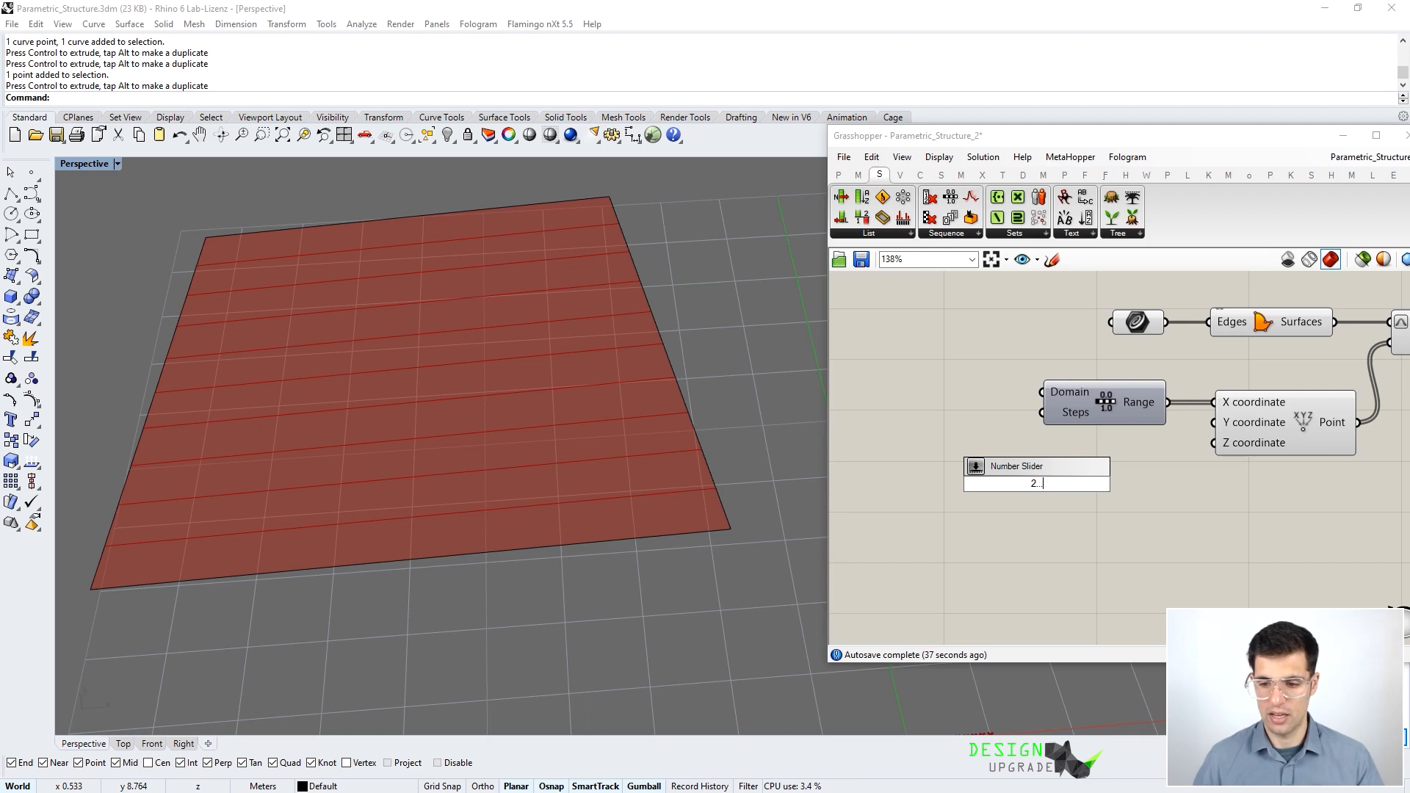
pyautogui.press('BackSpace')
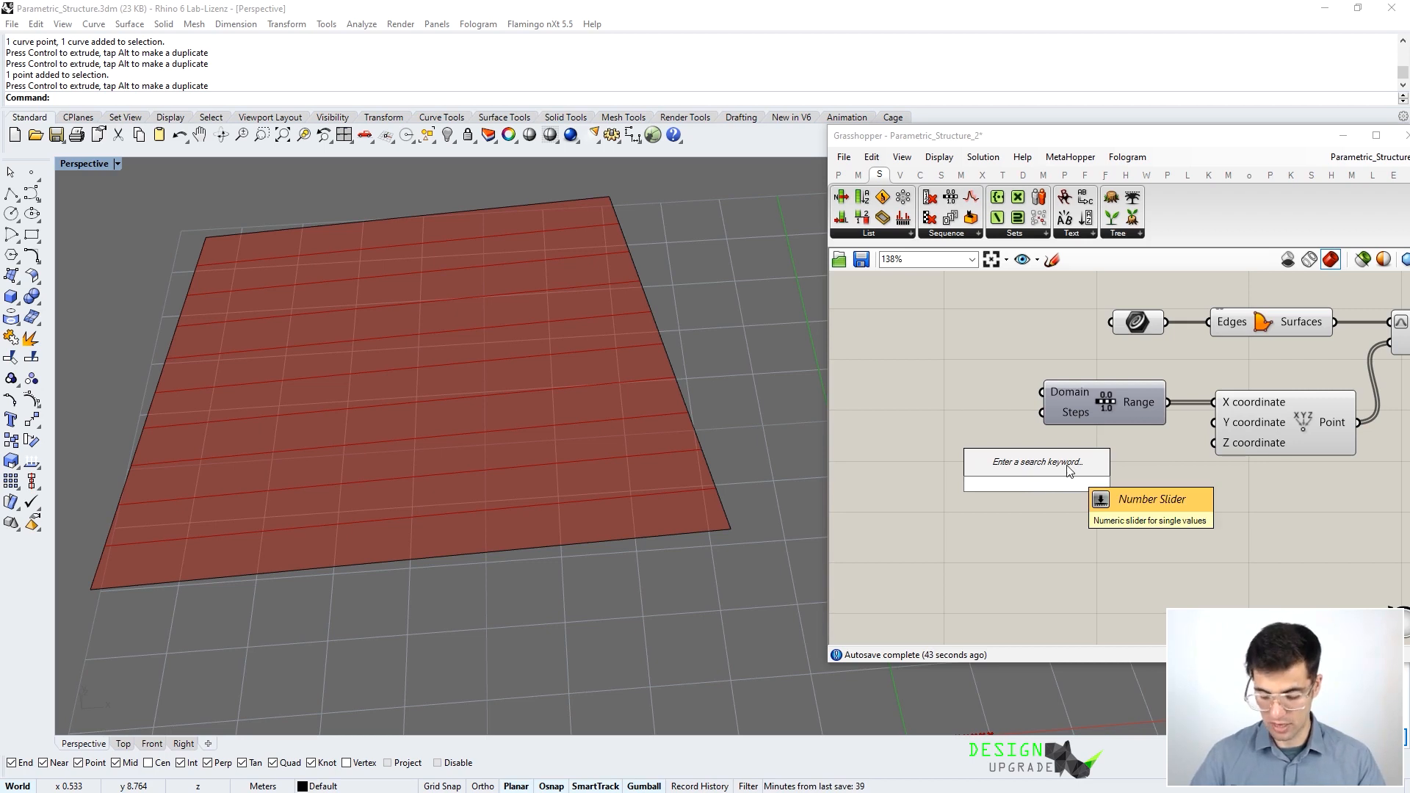
pyautogui.write('1')
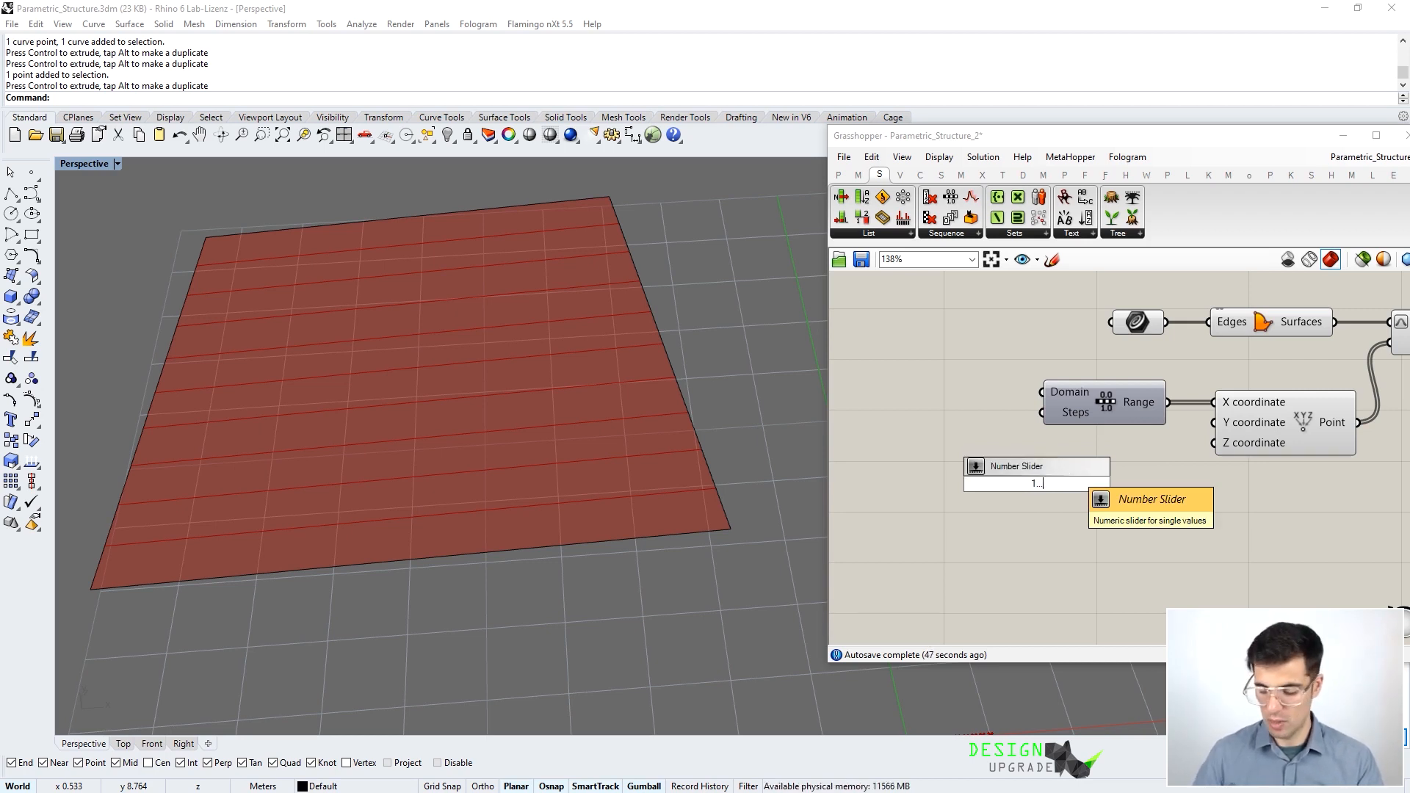
pyautogui.write('..9')
pyautogui.press('Return')
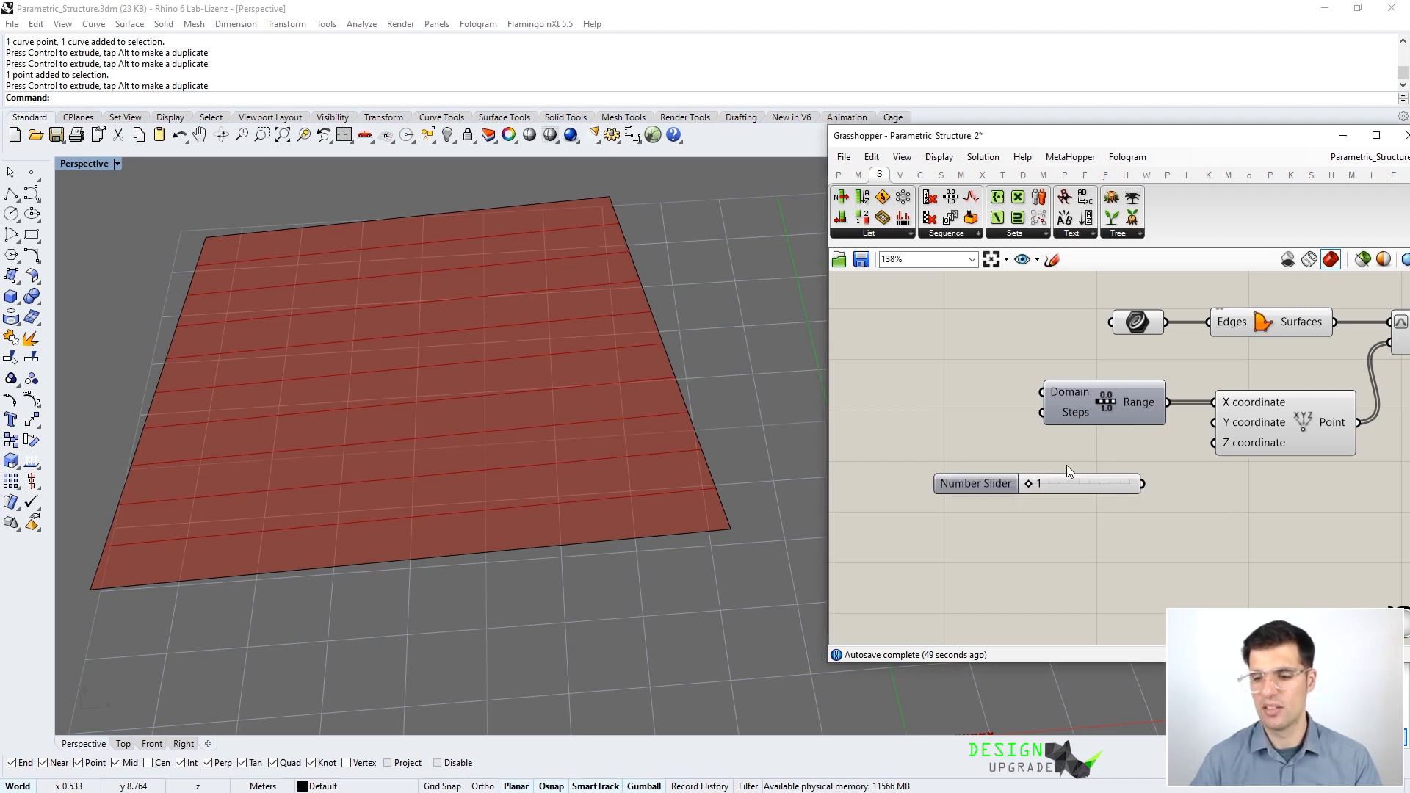
pyautogui.moveTo(1132, 483); pyautogui.dragTo(1071, 483)
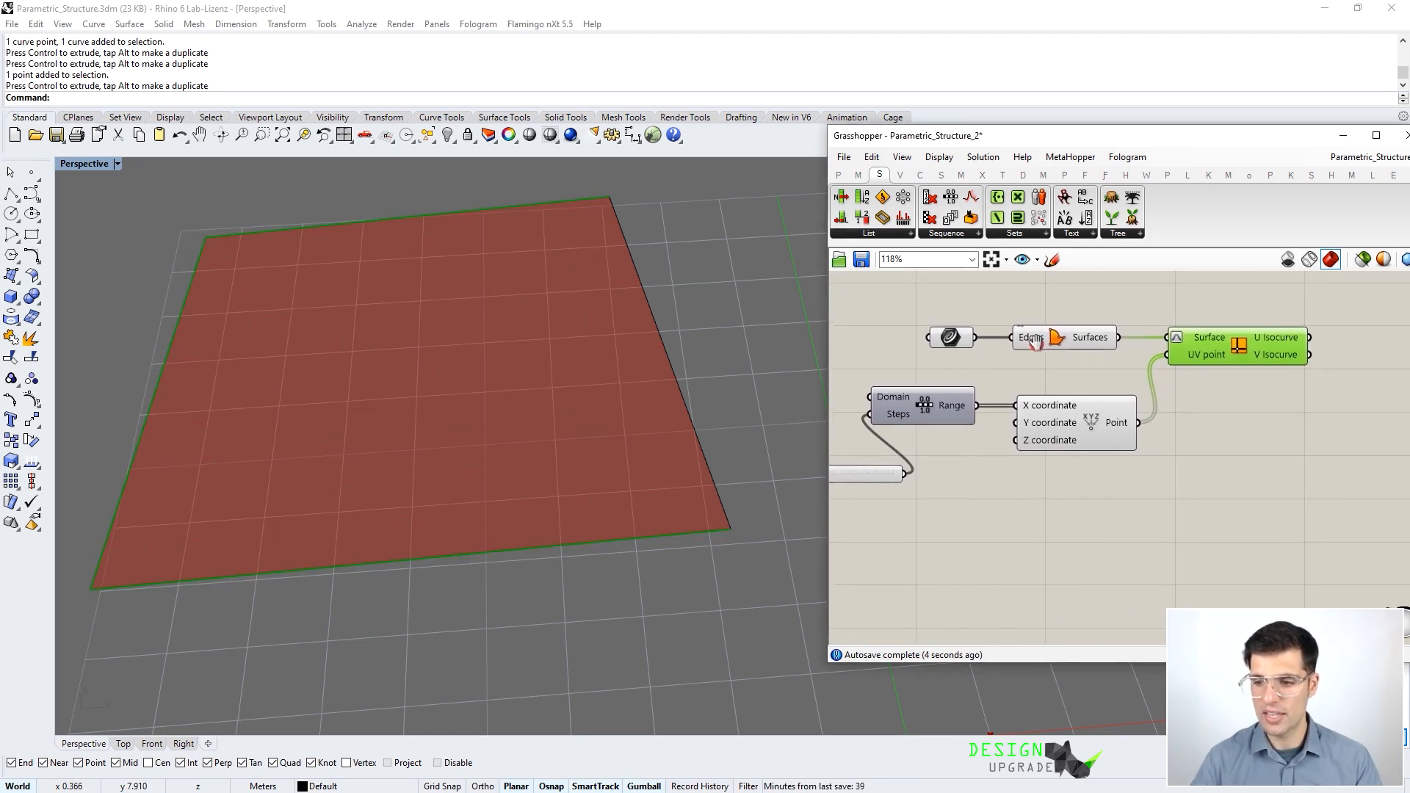
# - Add a Curve parameter to the right of the Iso Curve outputs
pyautogui.moveTo(988, 374); pyautogui.dragTo(1082, 375, button='right')
pyautogui.moveTo(1267, 364); pyautogui.dragTo(1127, 392, button='right')
pyautogui.click(1272, 340)
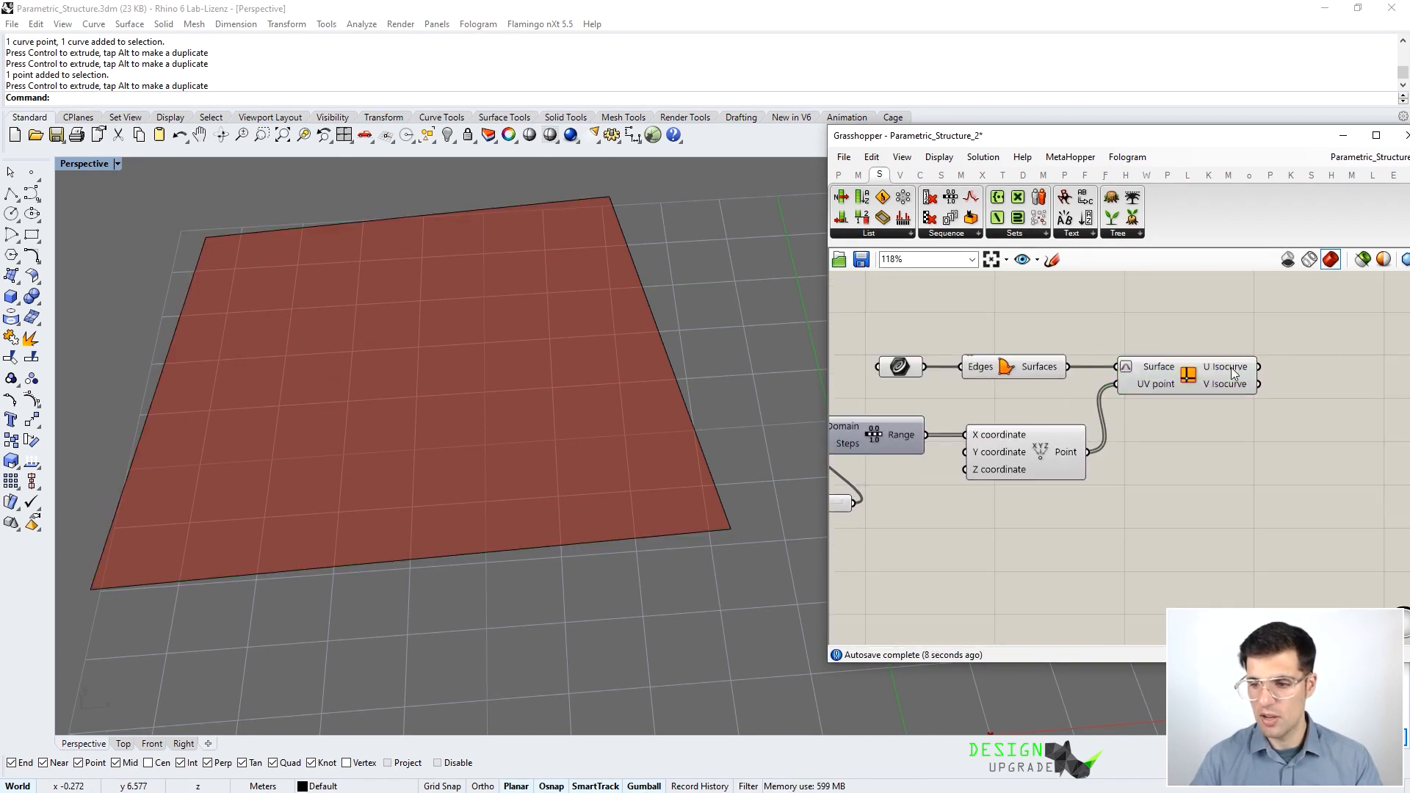
pyautogui.moveTo(1294, 352); pyautogui.dragTo(1236, 363, button='right')
pyautogui.doubleClick(1236, 362)
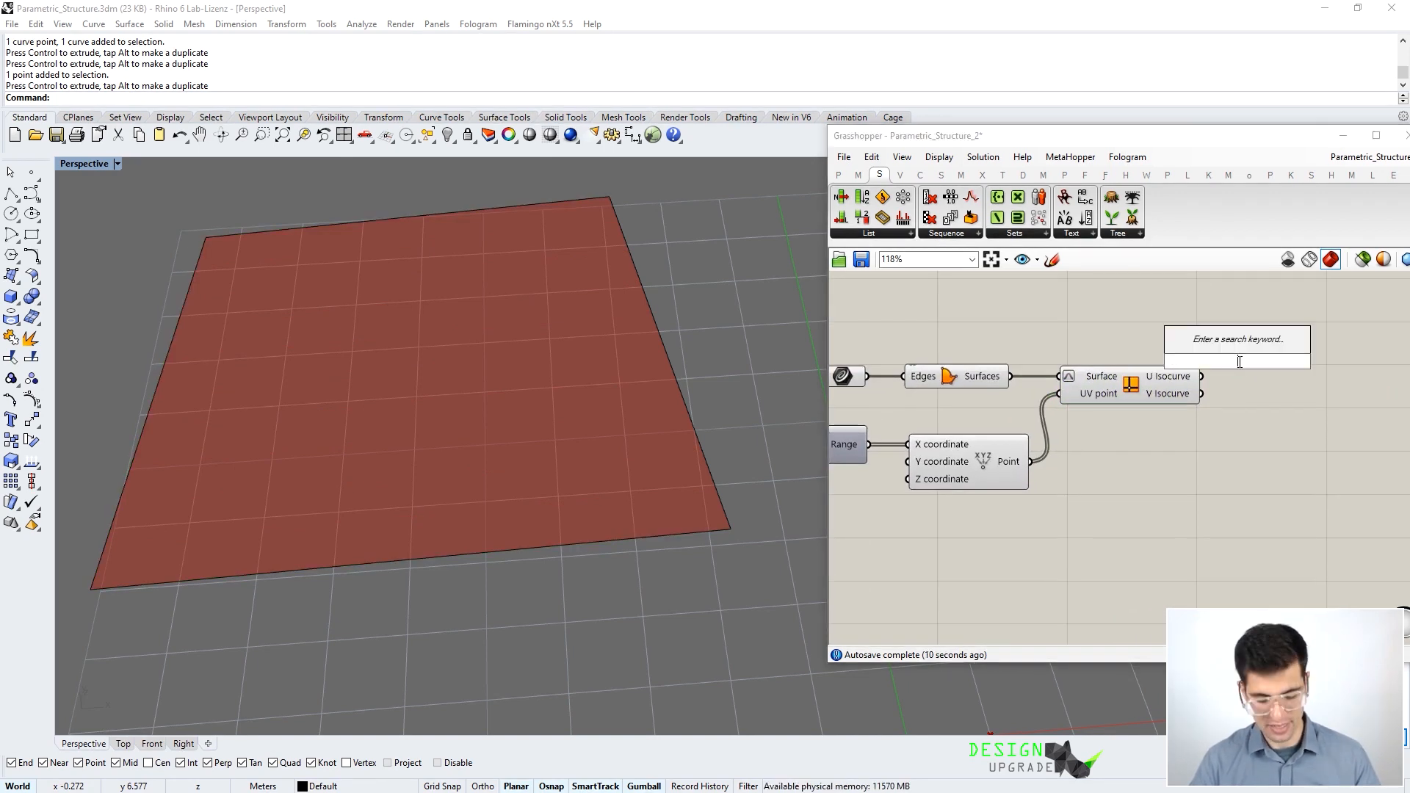
pyautogui.write('curv')
pyautogui.press('Return')
# - Set the slider driving Range Steps to 5, then centre on the V Isocurve output
pyautogui.moveTo(955, 509); pyautogui.dragTo(1217, 474, button='right')
pyautogui.moveTo(959, 478); pyautogui.dragTo(994, 490)
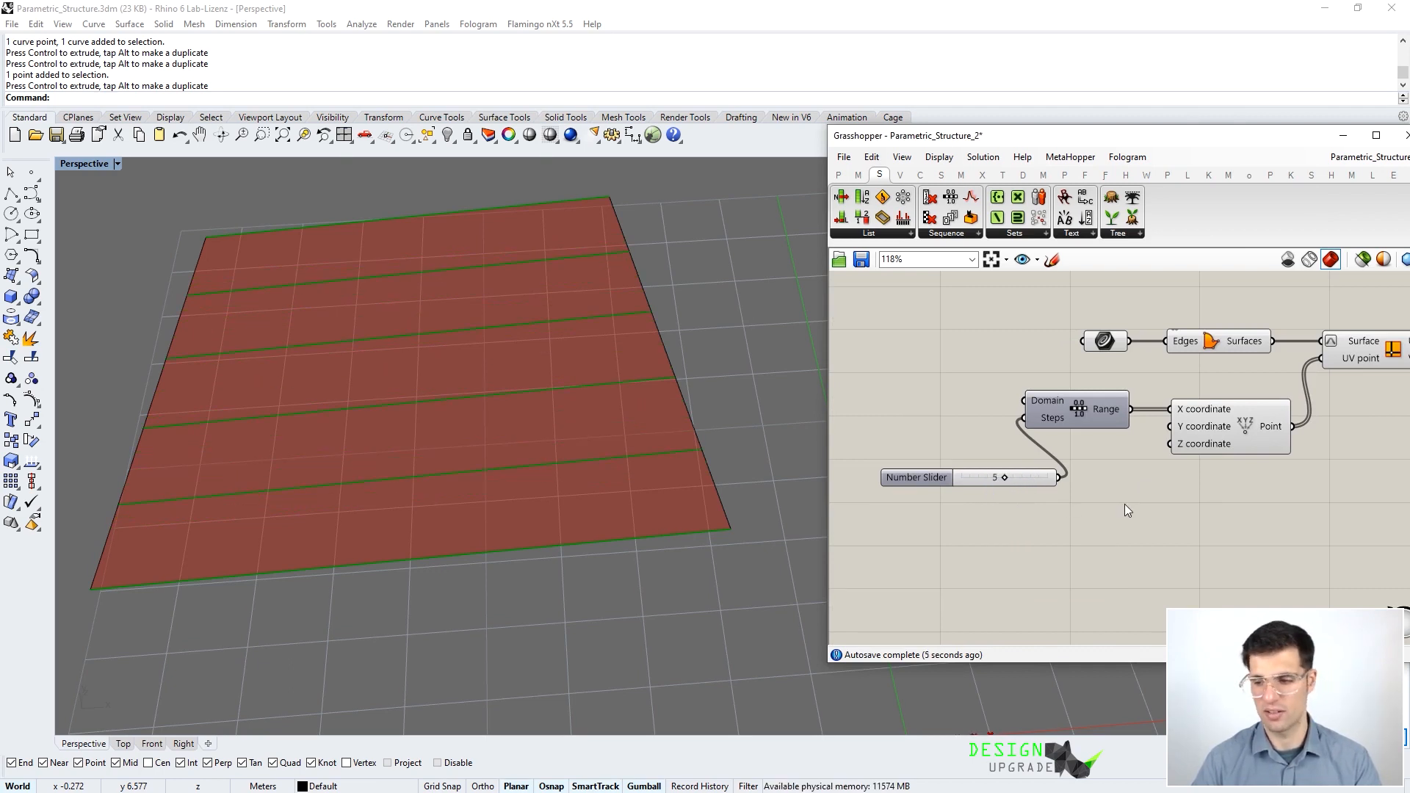
pyautogui.moveTo(1224, 487); pyautogui.dragTo(844, 594, button='right')
pyautogui.scroll(-1, 1090, 472)
pyautogui.moveTo(1098, 466); pyautogui.dragTo(1031, 516, button='right')
pyautogui.scroll(-5, 1037, 569)
pyautogui.scroll(8, 1083, 442)
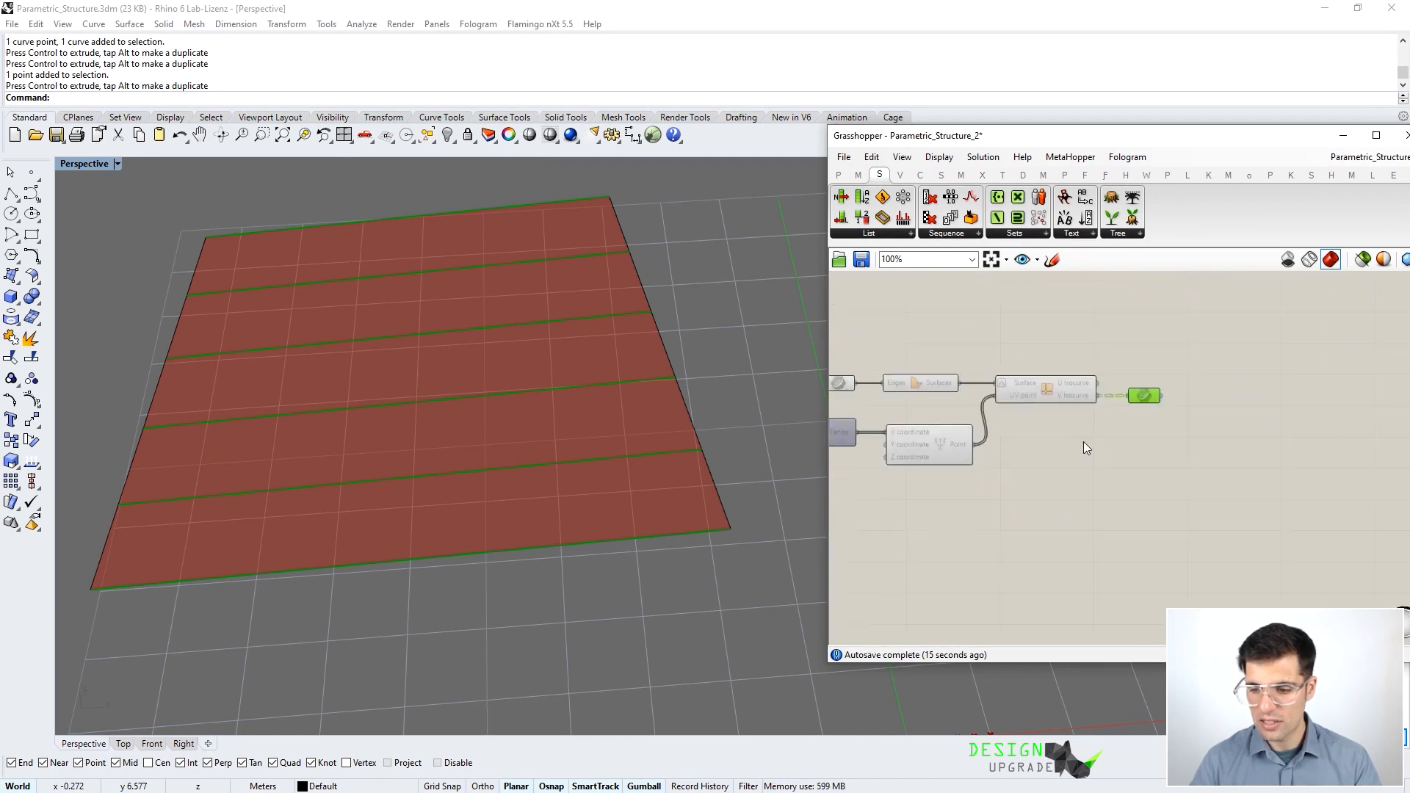
pyautogui.moveTo(1086, 384); pyautogui.dragTo(1025, 444, button='right')
# - Flatten the V Isocurve output and move the new components beside the truss definition
pyautogui.rightClick(1025, 438)
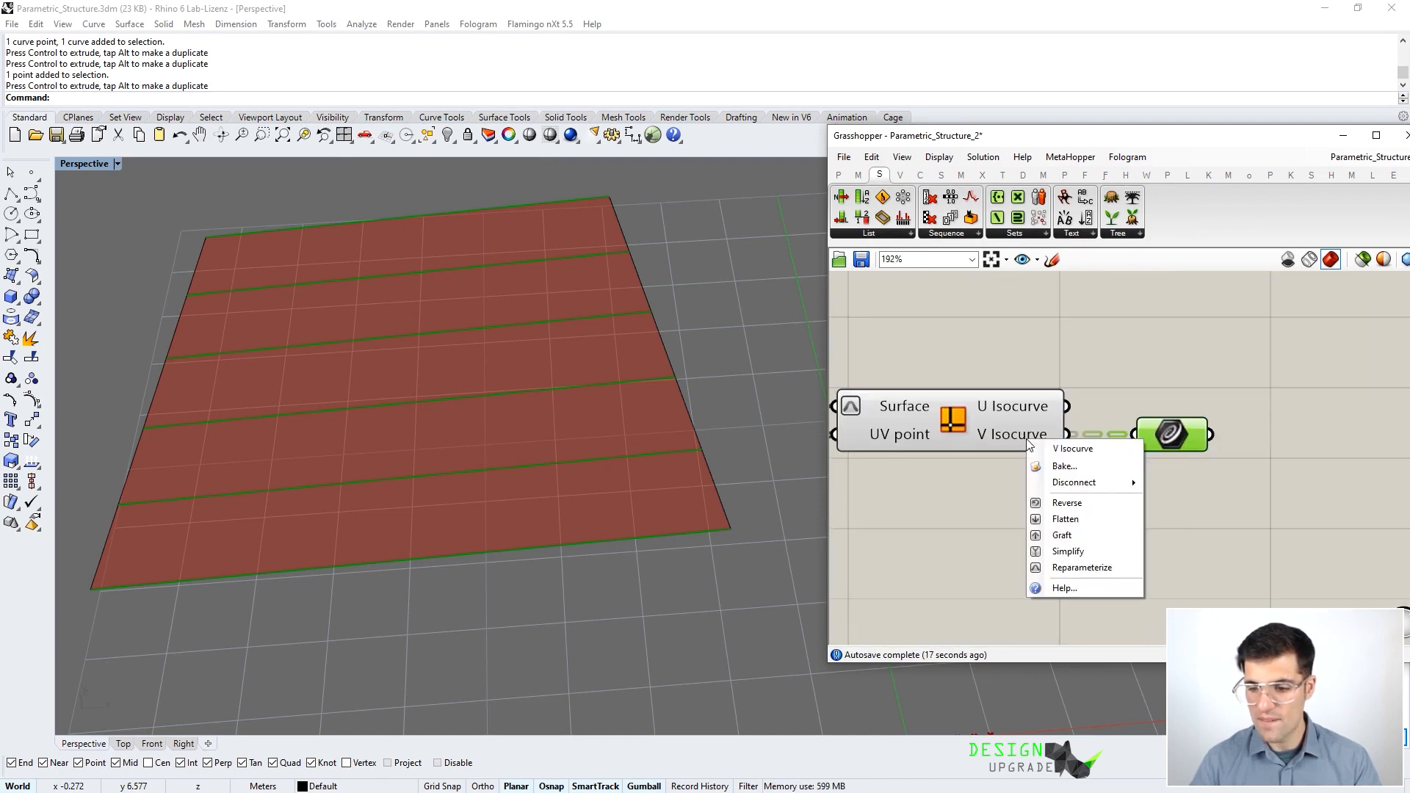
pyautogui.click(1084, 519)
pyautogui.scroll(-5, 1082, 517)
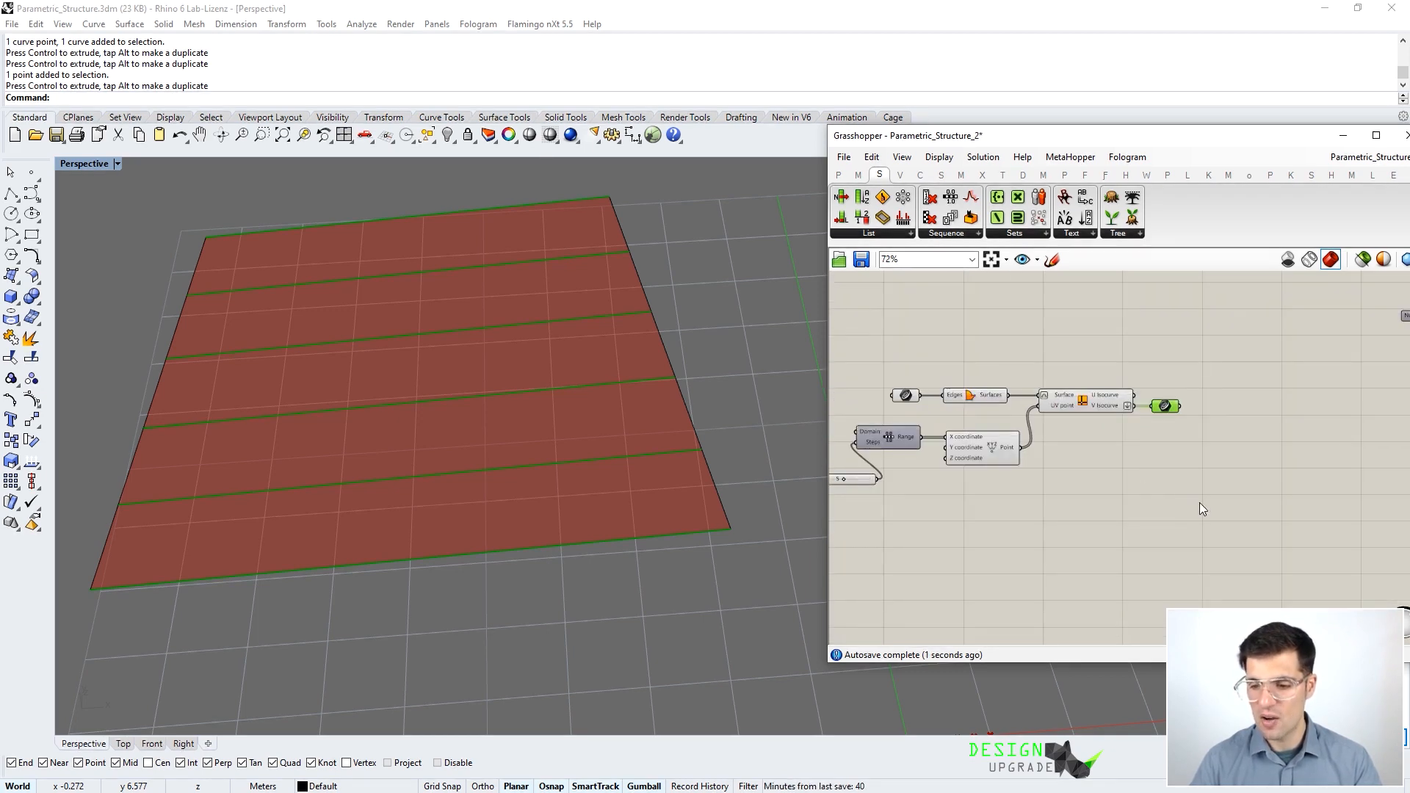
pyautogui.moveTo(1193, 502); pyautogui.dragTo(1241, 484, button='right')
pyautogui.scroll(-2, 1247, 492)
pyautogui.moveTo(1251, 514); pyautogui.dragTo(904, 375)
pyautogui.moveTo(916, 340); pyautogui.dragTo(1039, 484, button='right')
pyautogui.scroll(-2, 1084, 514)
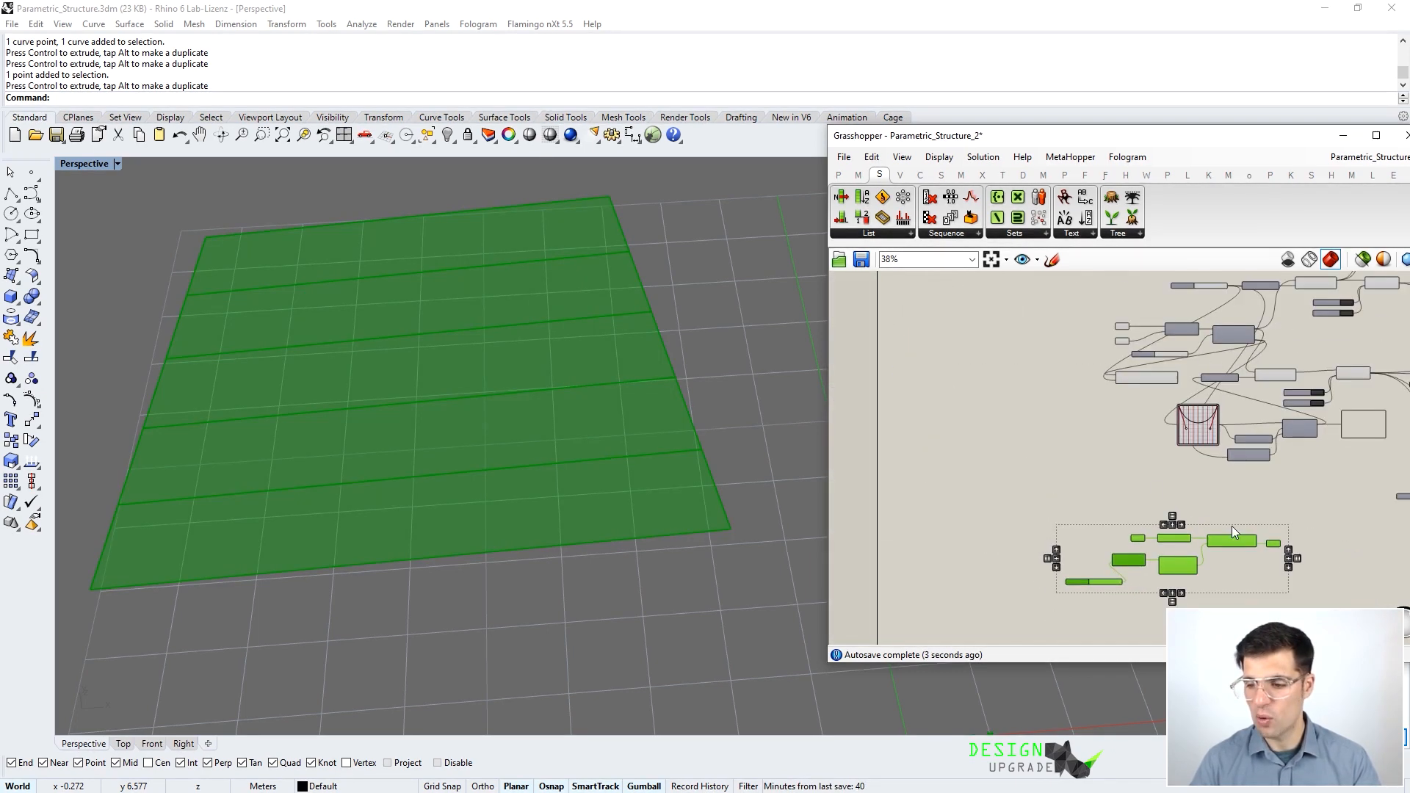
pyautogui.moveTo(1238, 545); pyautogui.dragTo(1080, 293)
pyautogui.moveTo(1085, 295); pyautogui.dragTo(1027, 376, button='right')
pyautogui.scroll(4, 1027, 376)
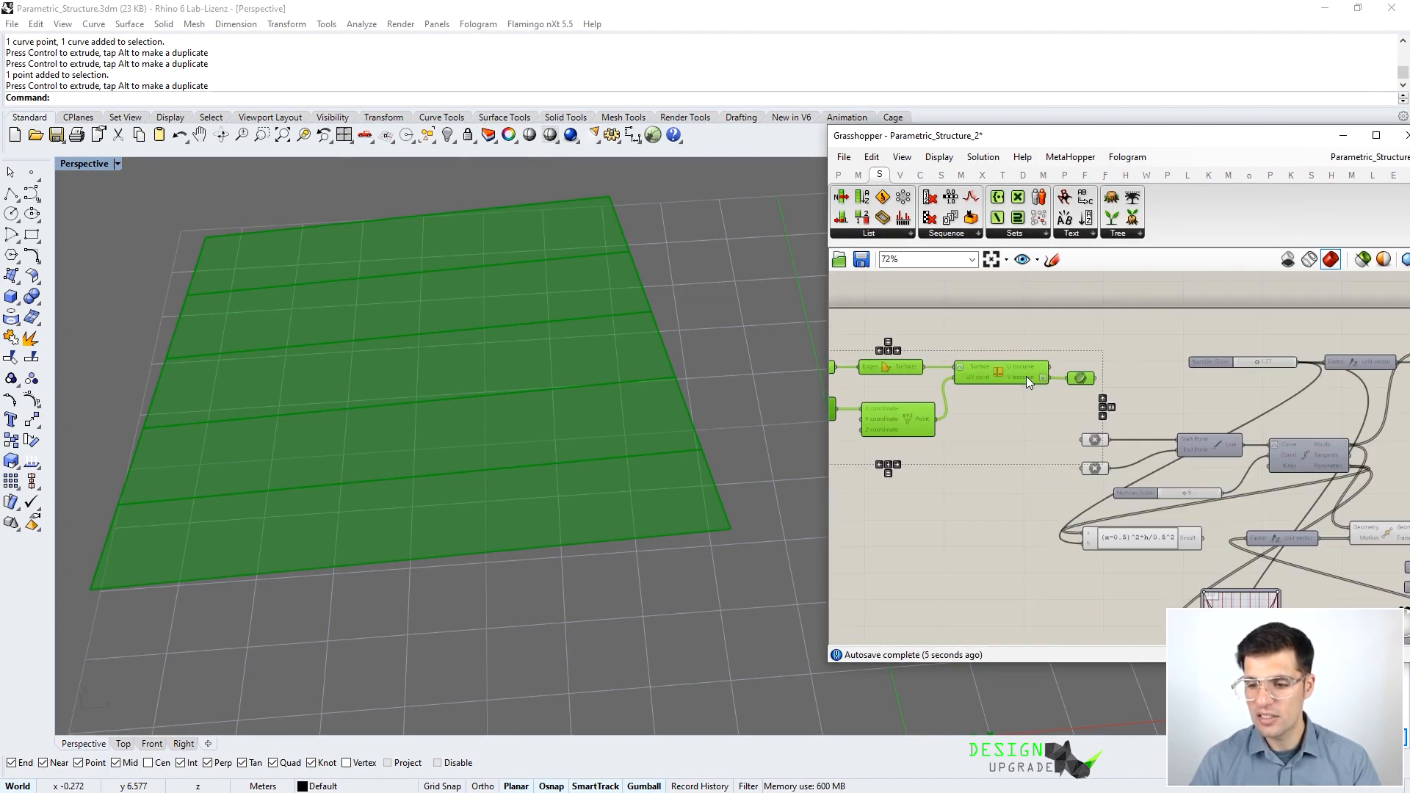
pyautogui.moveTo(1026, 377); pyautogui.dragTo(1061, 377)
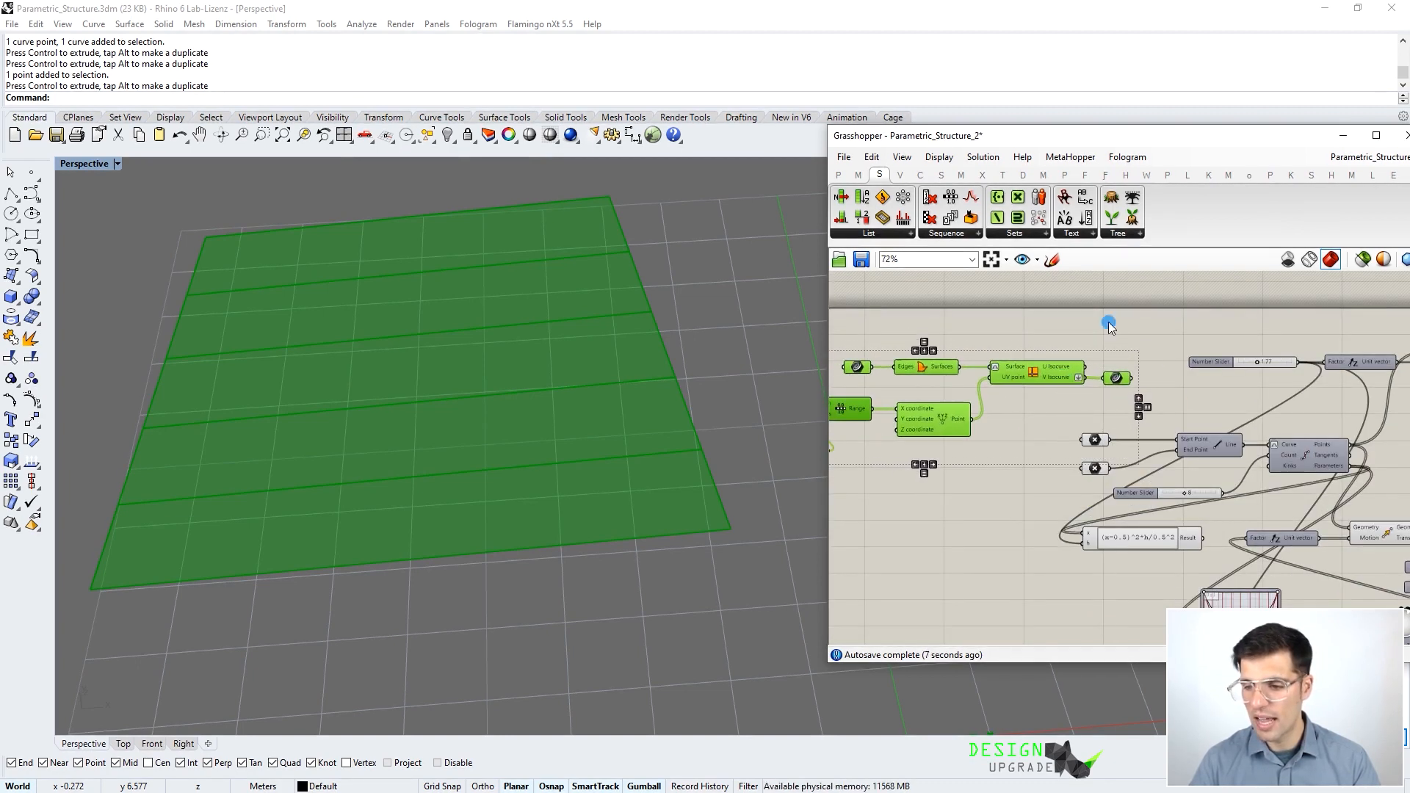
# - Position the Curve parameter and preview the Line component currently feeding the truss
pyautogui.click(1109, 323)
pyautogui.moveTo(1137, 388); pyautogui.dragTo(1077, 379, button='right')
pyautogui.scroll(3, 1075, 379)
pyautogui.moveTo(1043, 360); pyautogui.dragTo(1048, 359)
pyautogui.moveTo(1150, 403); pyautogui.dragTo(1065, 382, button='right')
pyautogui.scroll(-2, 1105, 432)
pyautogui.click(1109, 436)
pyautogui.scroll(-5, 558, 487)
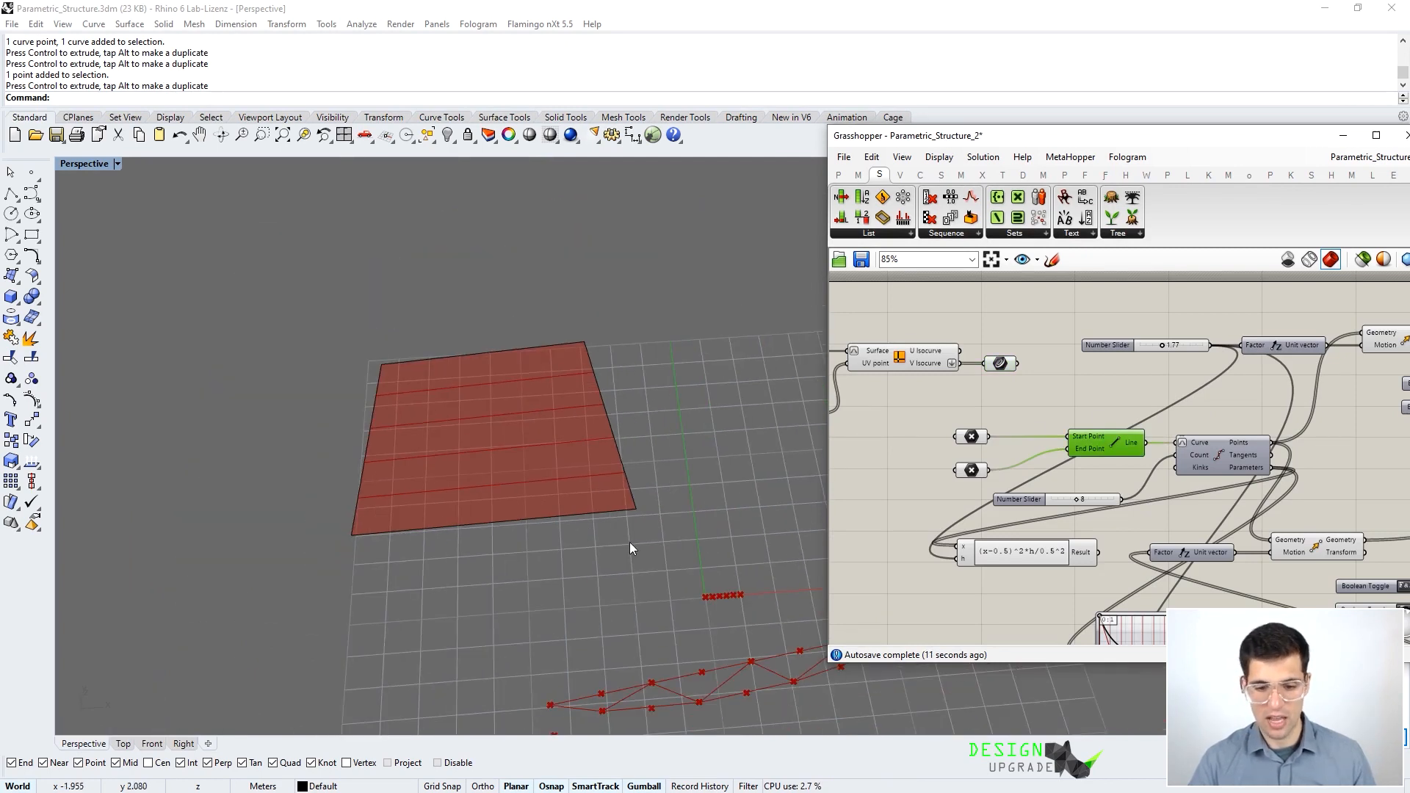
pyautogui.moveTo(551, 503); pyautogui.dragTo(479, 486, button='right')
pyautogui.hotkey('ctrl', 'q')
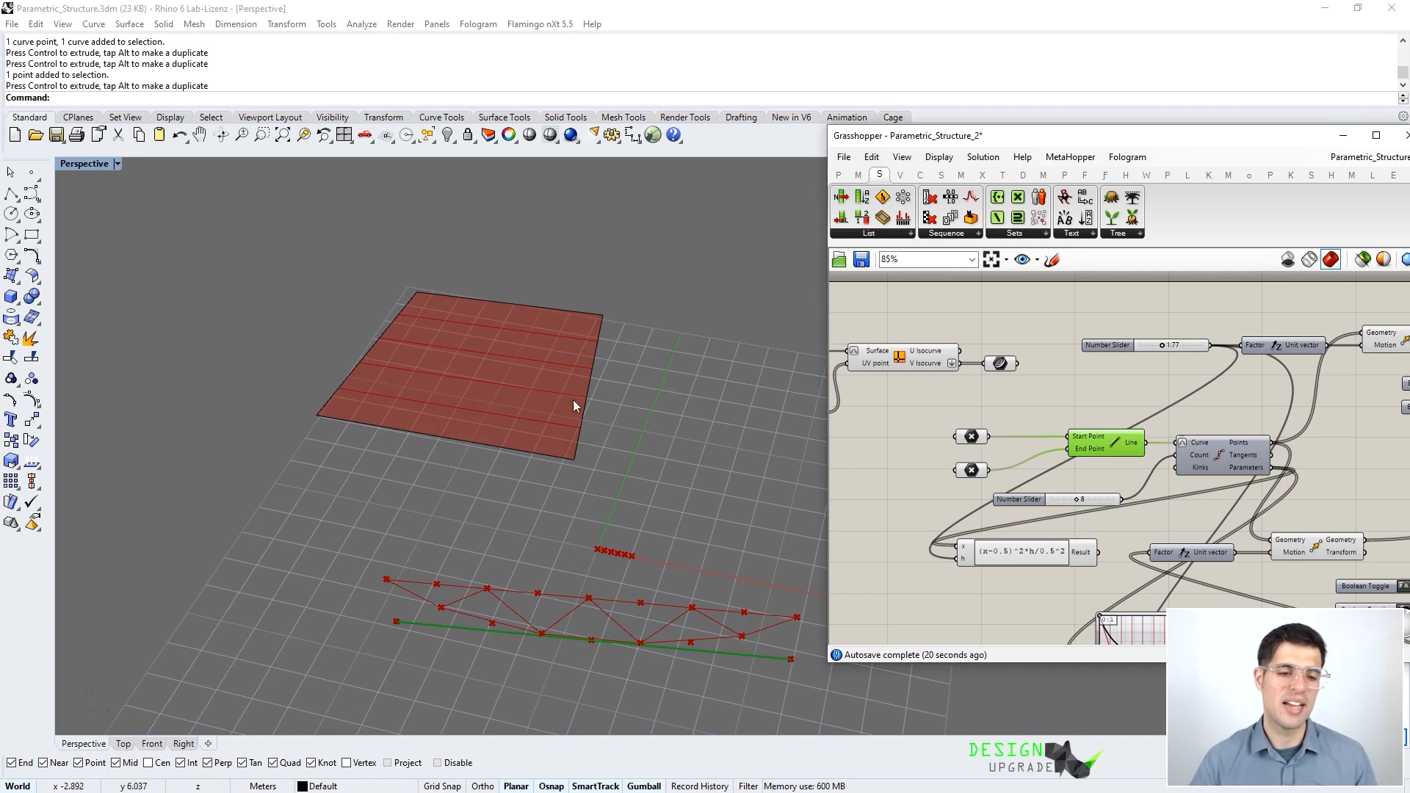
pyautogui.scroll(2, 1047, 409)
pyautogui.click(1020, 368)
# - Wire the isocurves into the truss curve input and orbit to inspect the trusses
pyautogui.moveTo(1012, 356); pyautogui.dragTo(1206, 449)
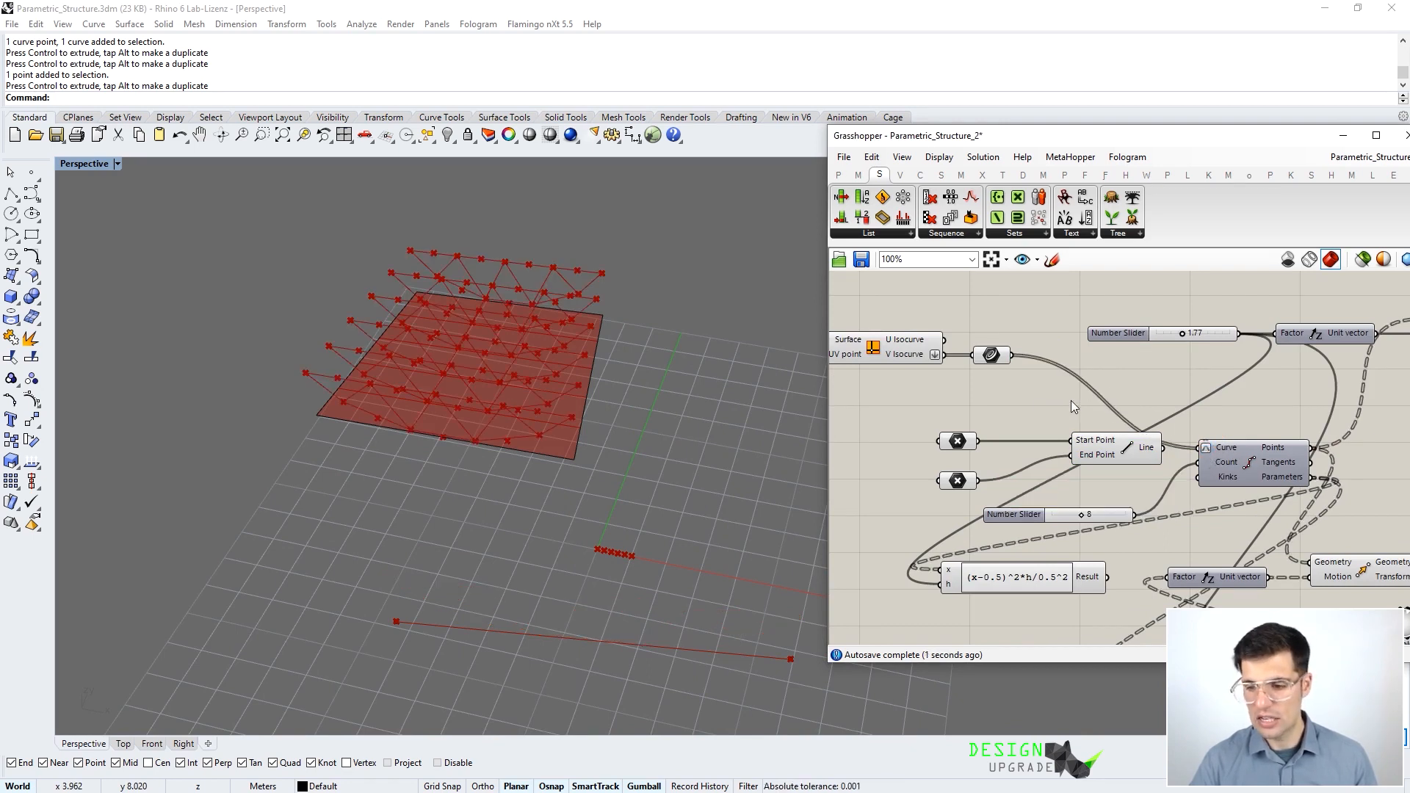
pyautogui.moveTo(467, 540); pyautogui.dragTo(677, 386, button='right')
pyautogui.scroll(4, 421, 514)
pyautogui.moveTo(421, 513); pyautogui.dragTo(531, 509, button='right')
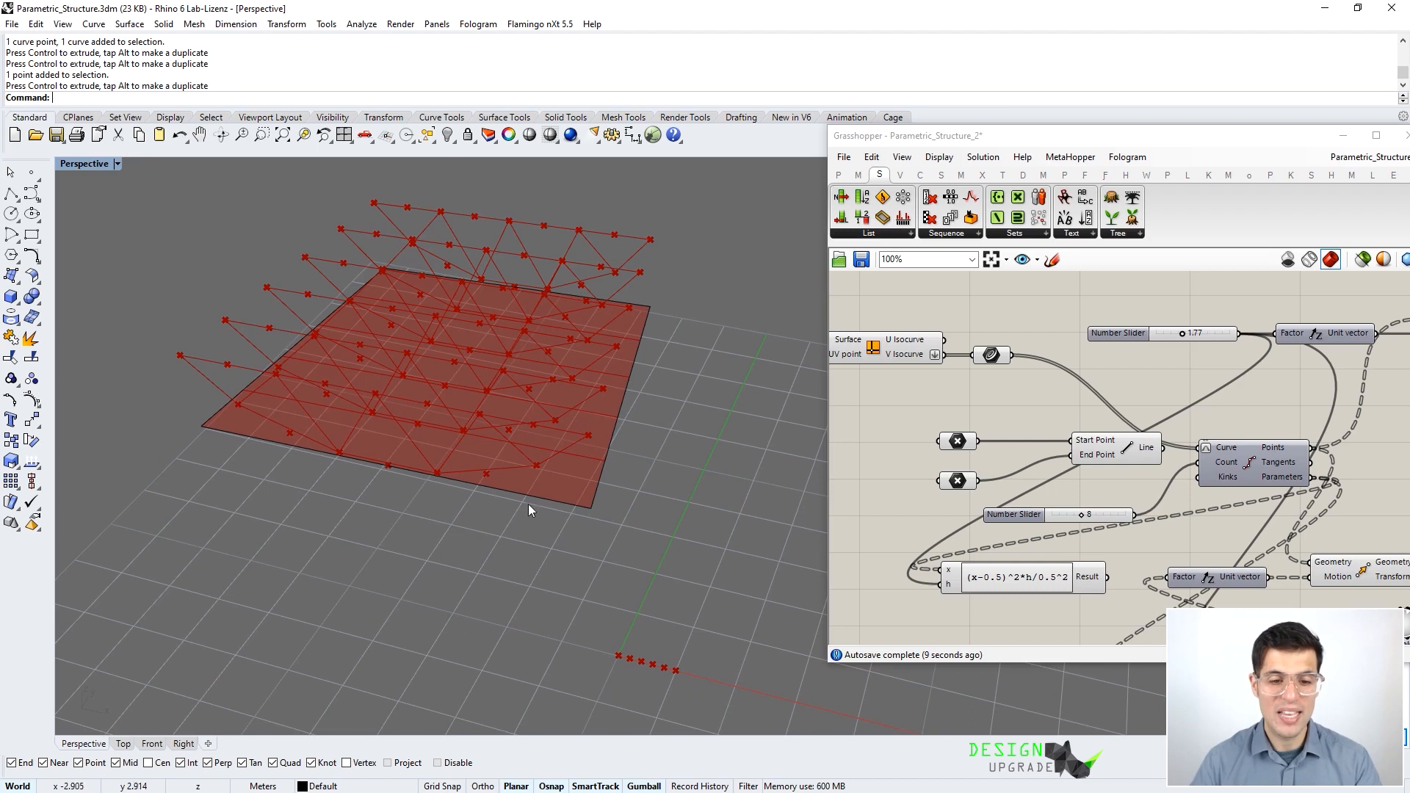
pyautogui.moveTo(617, 488); pyautogui.dragTo(603, 509, button='right')
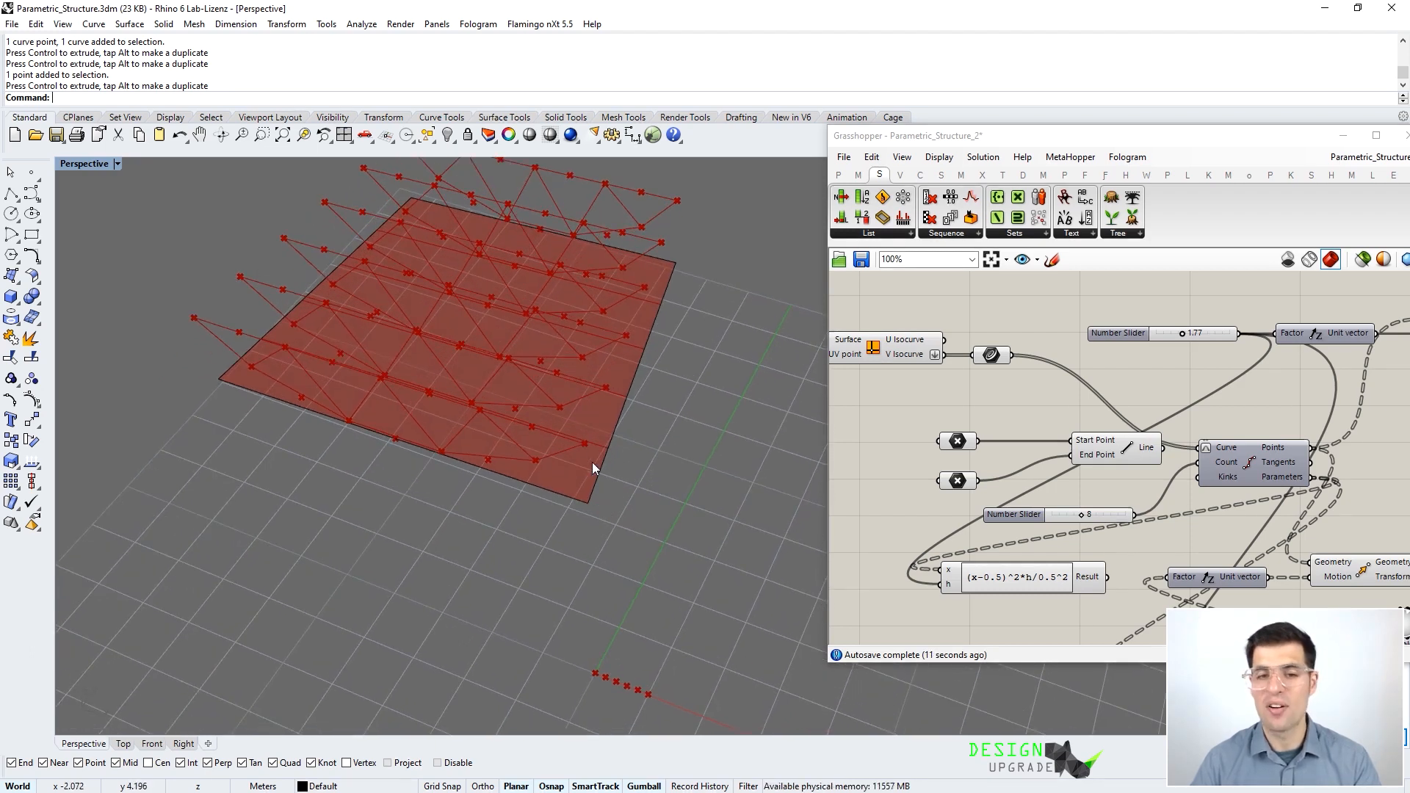
pyautogui.moveTo(592, 462); pyautogui.dragTo(564, 417, button='right')
pyautogui.moveTo(564, 417); pyautogui.dragTo(598, 393, button='right')
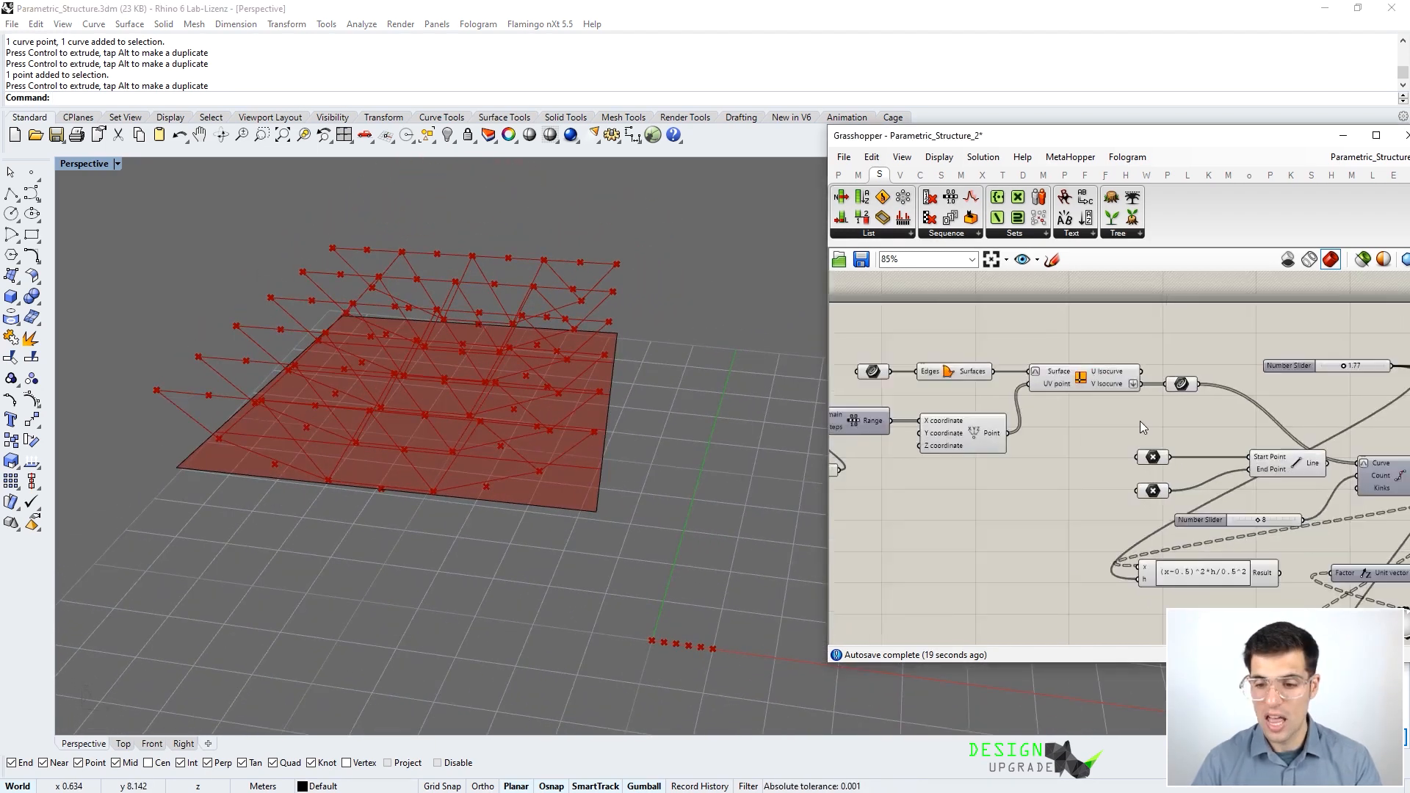
# - Add a Move component and feed the surface into its Geometry input
pyautogui.scroll(-1, 1139, 420)
pyautogui.doubleClick(1061, 338)
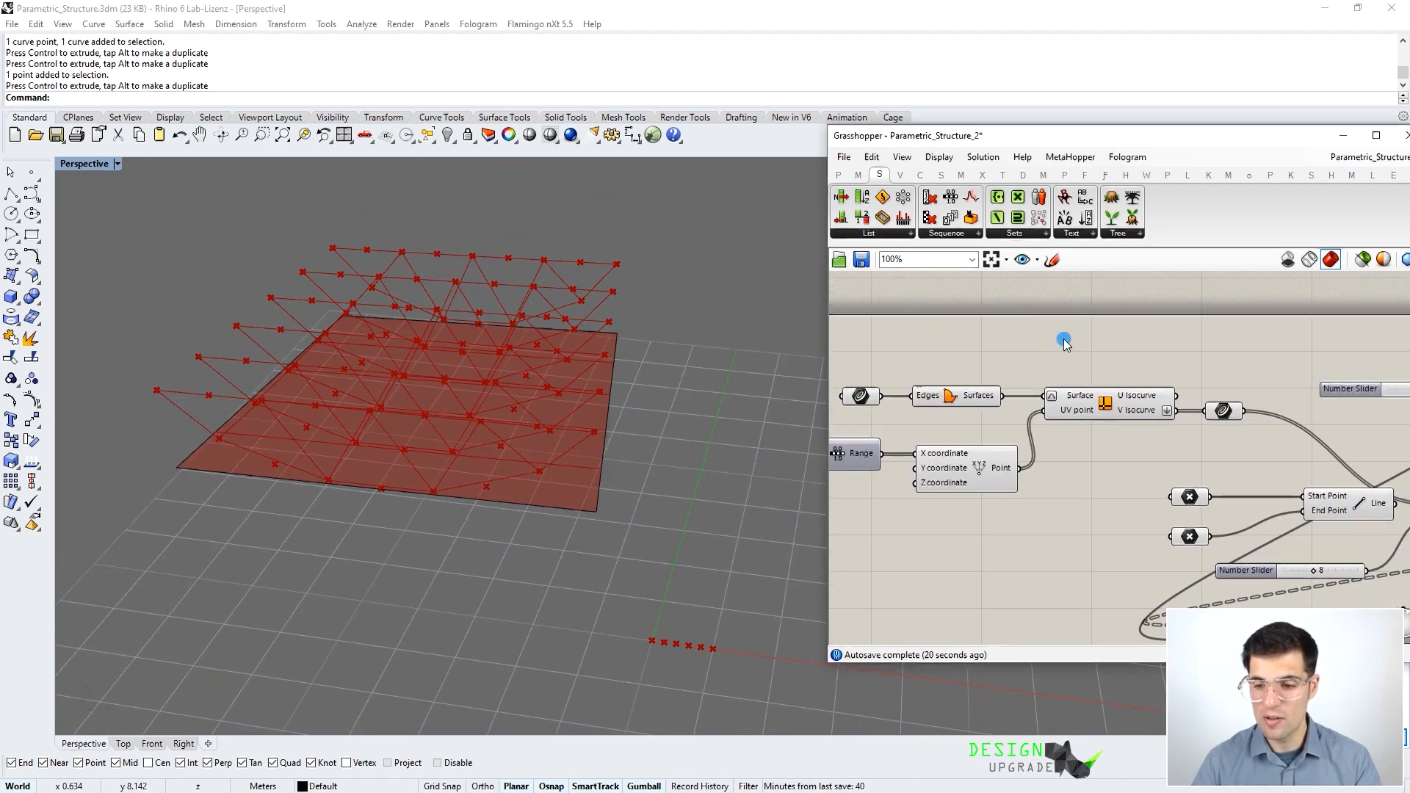
pyautogui.write('move')
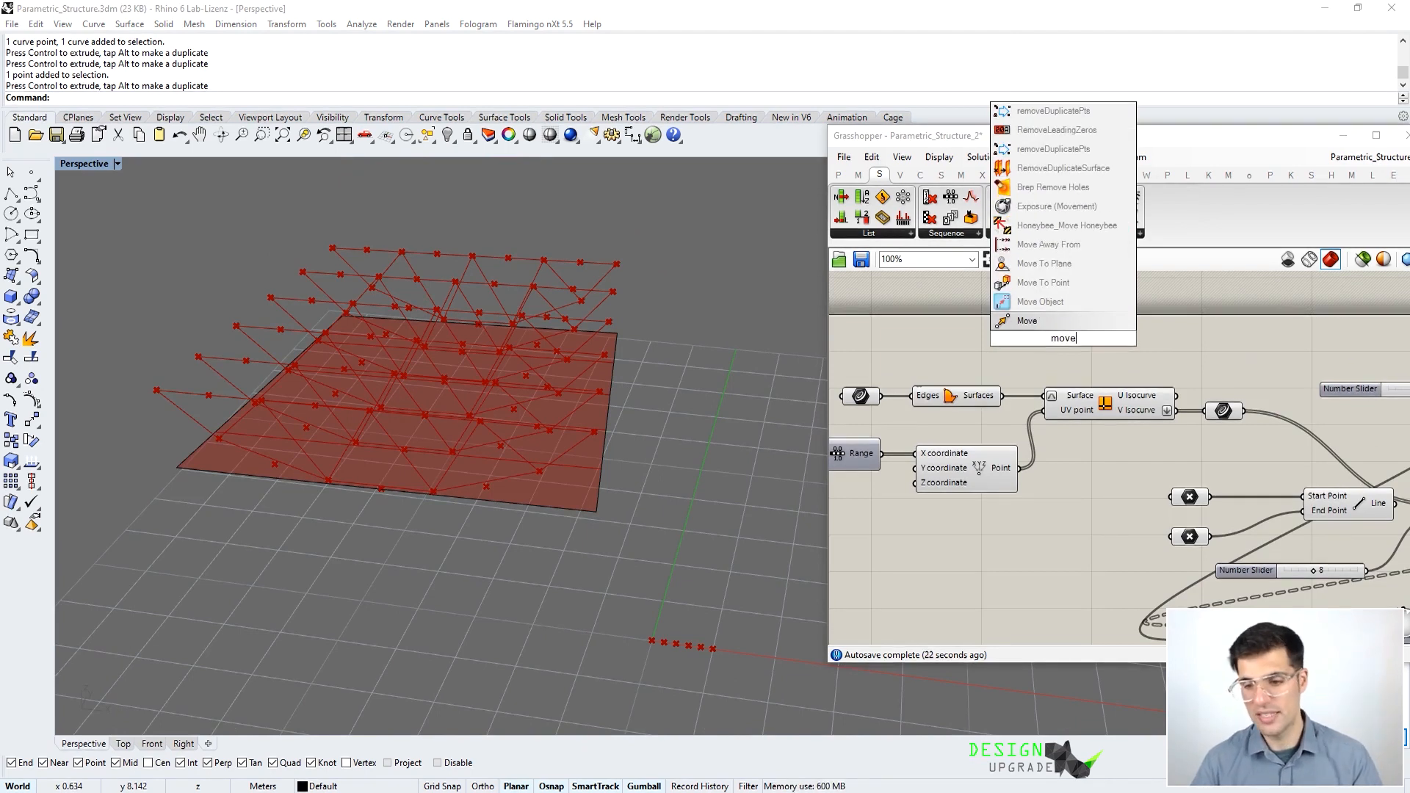
pyautogui.click(1072, 323)
pyautogui.moveTo(356, 443); pyautogui.dragTo(293, 320, button='right')
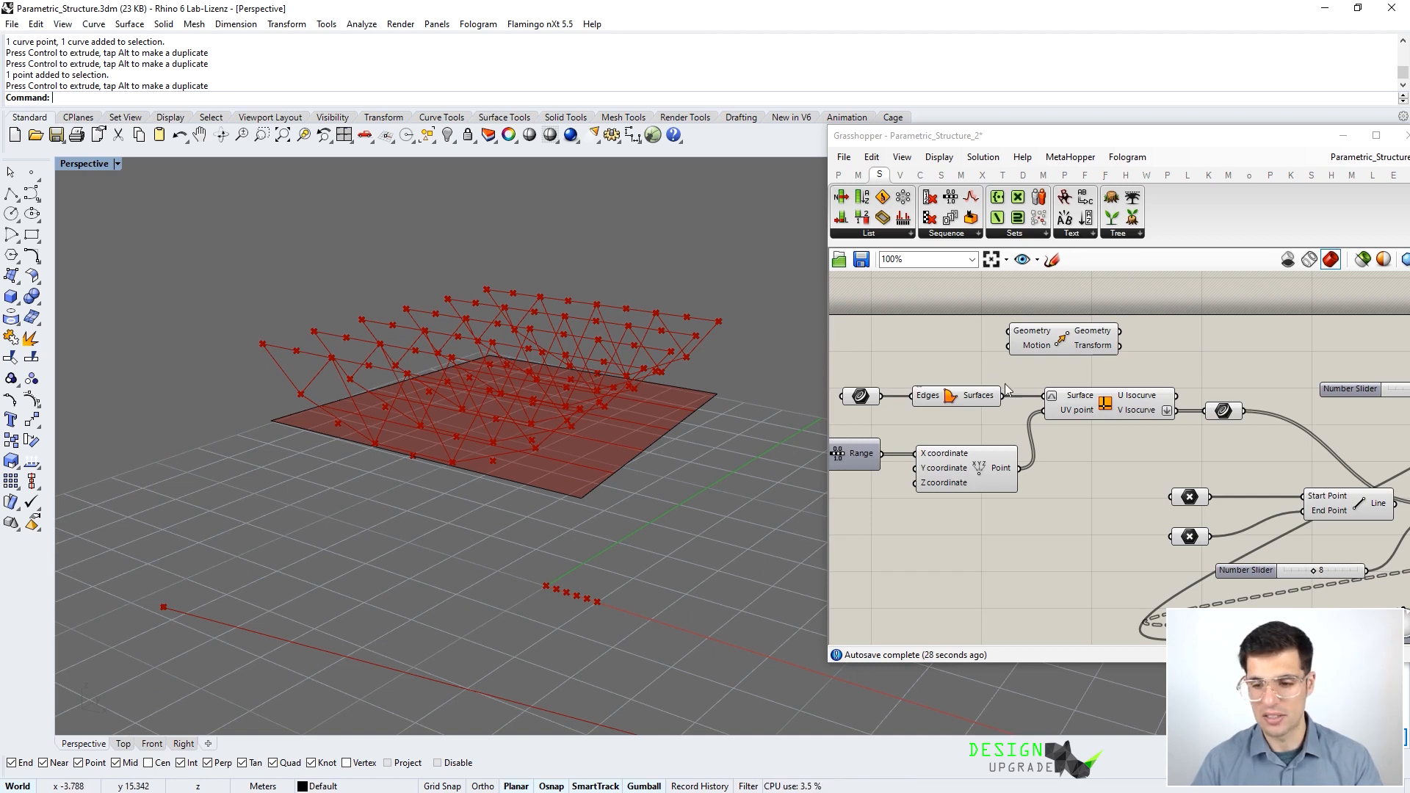
pyautogui.moveTo(1002, 396); pyautogui.dragTo(1116, 347)
pyautogui.moveTo(1116, 347); pyautogui.dragTo(991, 358, button='right')
pyautogui.scroll(-1, 995, 360)
pyautogui.moveTo(998, 360); pyautogui.dragTo(1254, 350)
# - Use the truss Unit vector as Motion and compare the lifted surface copy
pyautogui.moveTo(1254, 351); pyautogui.dragTo(1135, 349, button='right')
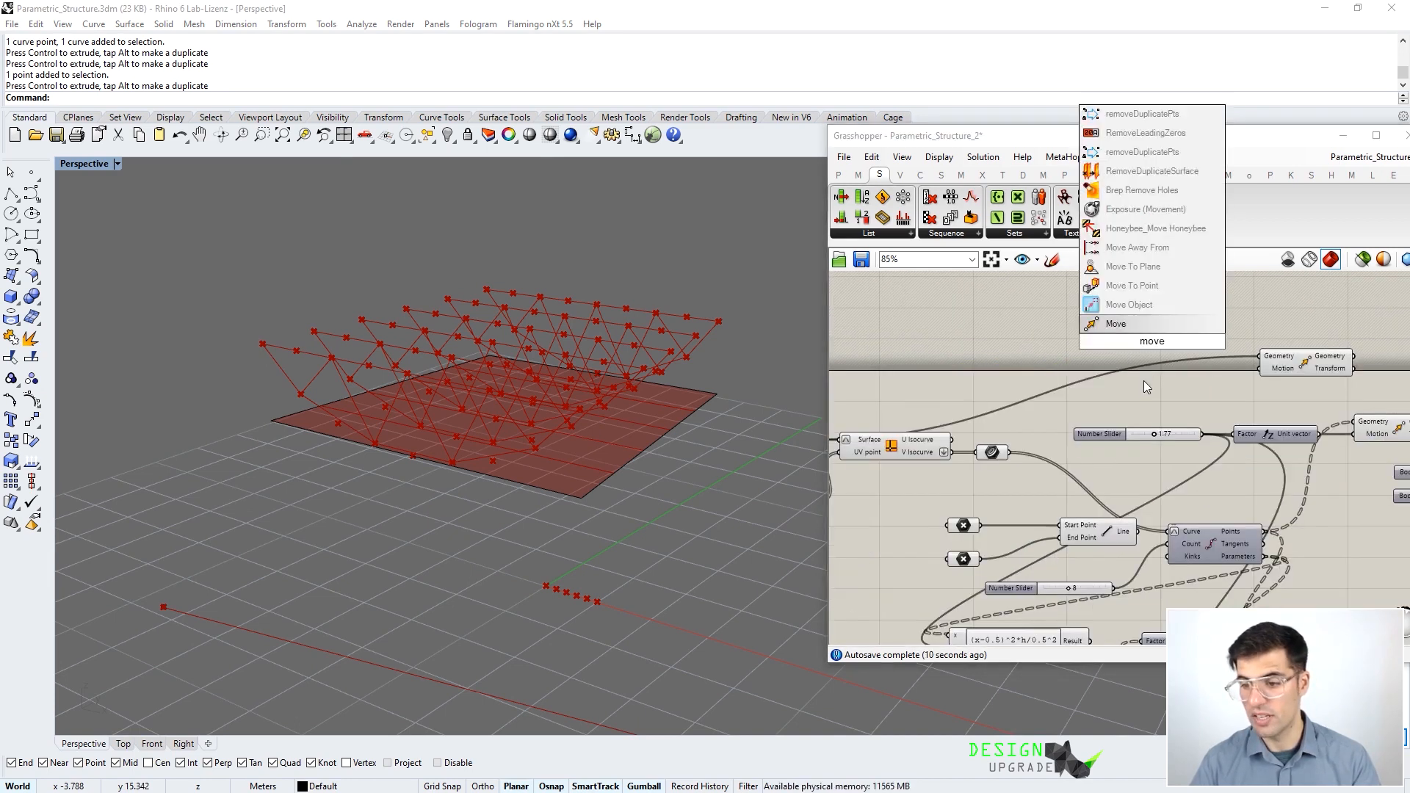
pyautogui.moveTo(1240, 399); pyautogui.dragTo(1179, 398, button='right')
pyautogui.moveTo(1259, 433); pyautogui.dragTo(1105, 351)
pyautogui.moveTo(884, 354); pyautogui.dragTo(1000, 359, button='right')
pyautogui.moveTo(359, 428)
pyautogui.mouseDown(button='right')
pyautogui.moveTo(355, 399)
pyautogui.moveTo(354, 455)
pyautogui.mouseUp(button='right')
pyautogui.moveTo(922, 432); pyautogui.dragTo(1059, 428, button='right')
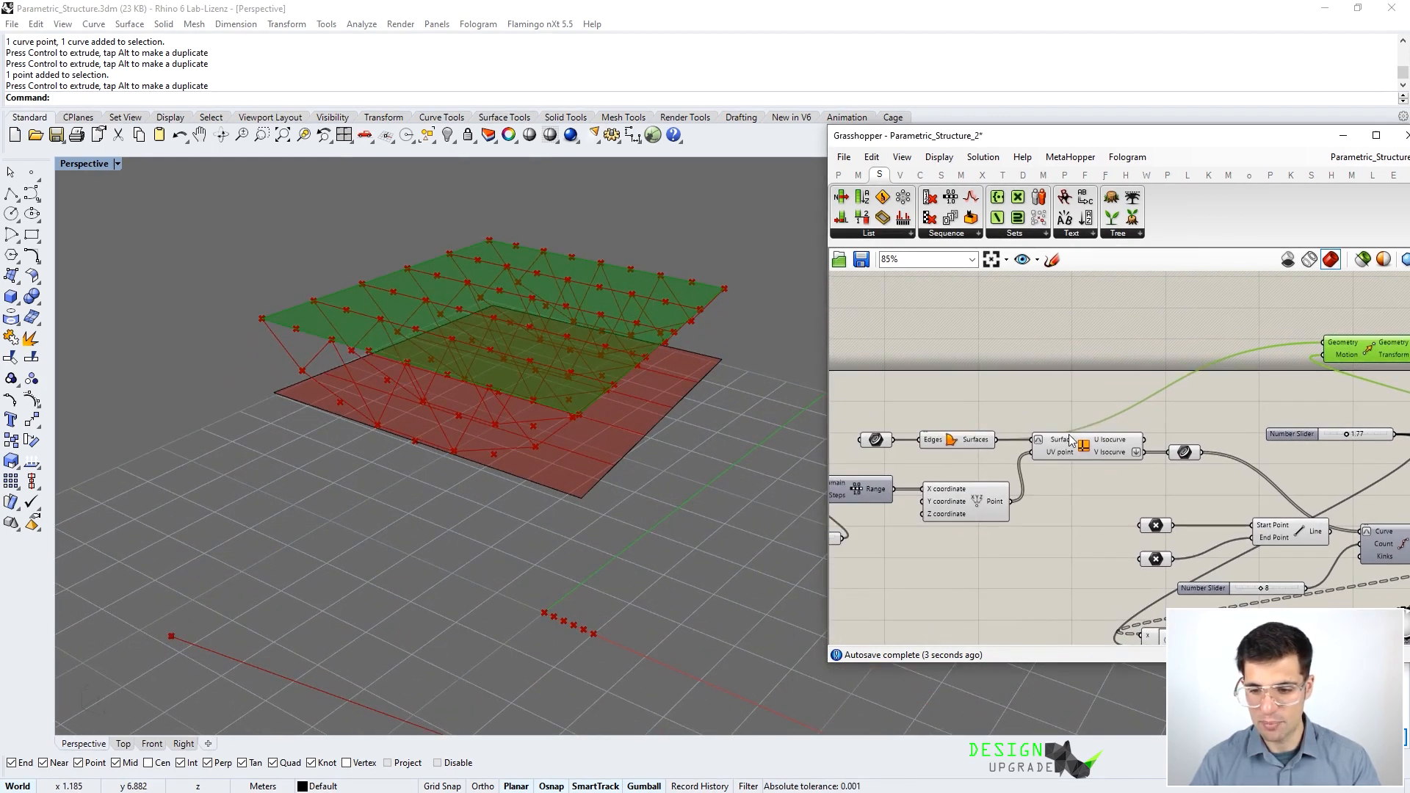
pyautogui.moveTo(365, 310); pyautogui.dragTo(334, 327, button='right')
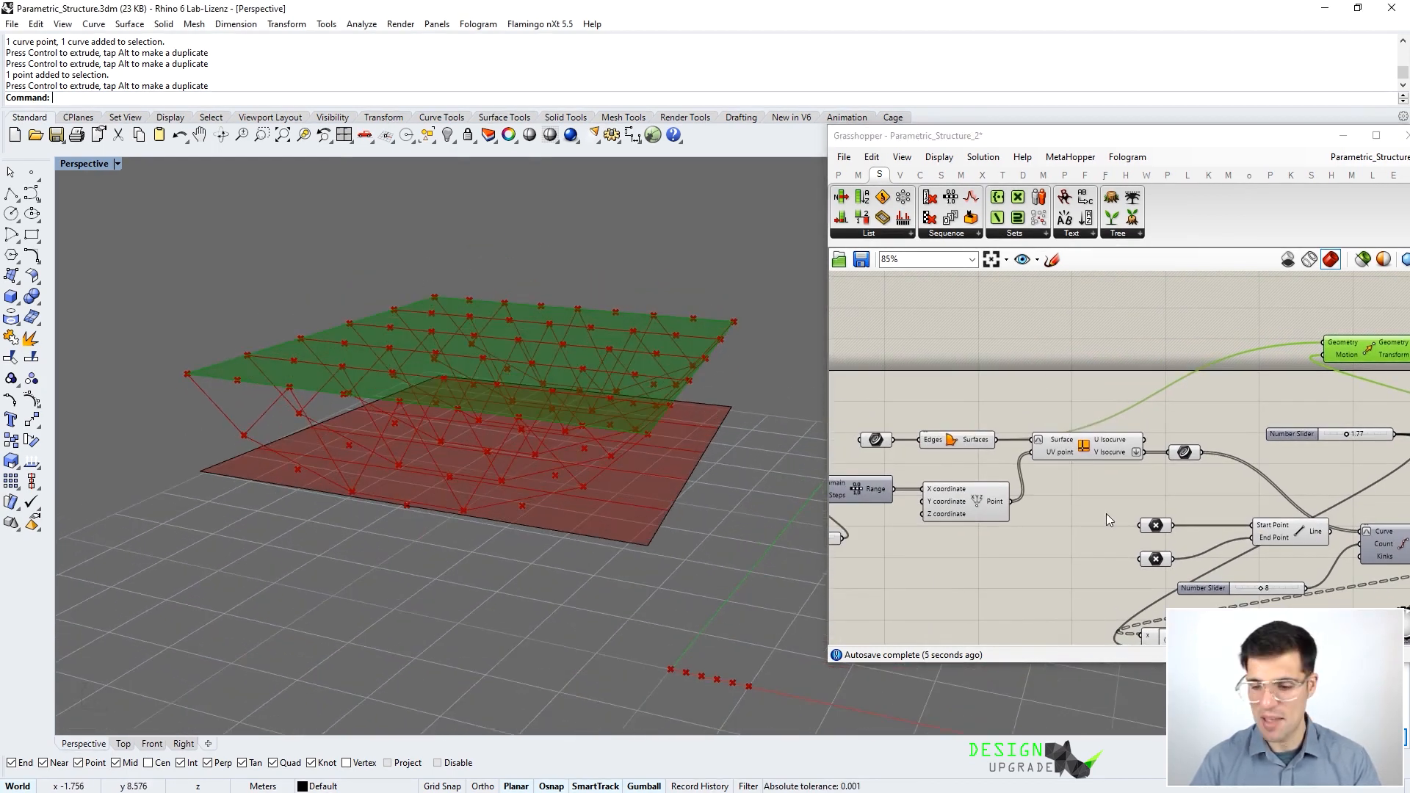
pyautogui.moveTo(1101, 537); pyautogui.dragTo(874, 413)
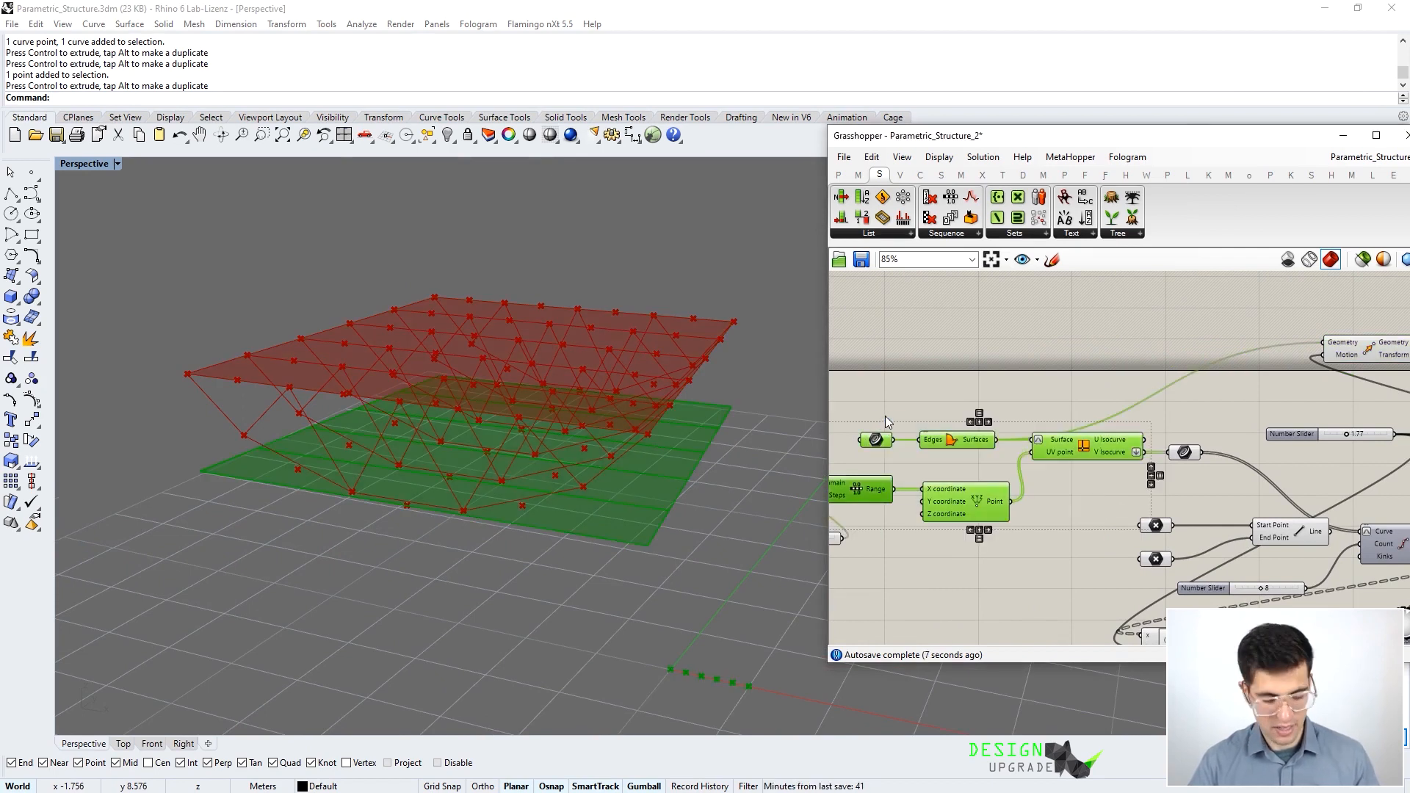
# - Orbit the Perspective view to inspect the finished truss and check the isocurves' curve parameter
pyautogui.click(941, 399)
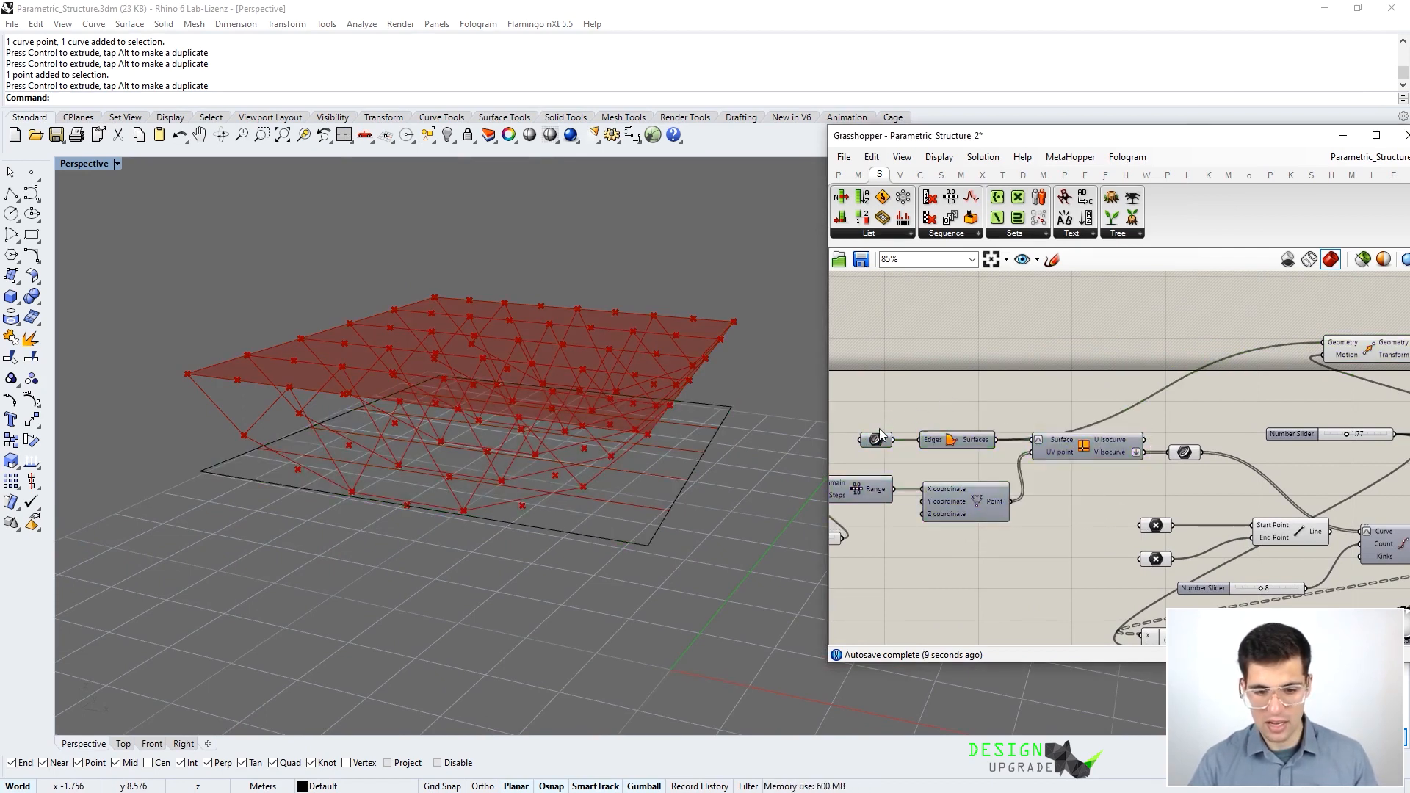
pyautogui.moveTo(685, 520); pyautogui.dragTo(707, 539, button='right')
pyautogui.moveTo(918, 484)
pyautogui.mouseDown(button='right')
pyautogui.moveTo(1049, 413)
pyautogui.moveTo(902, 464)
pyautogui.mouseUp(button='right')
pyautogui.click(1172, 431)
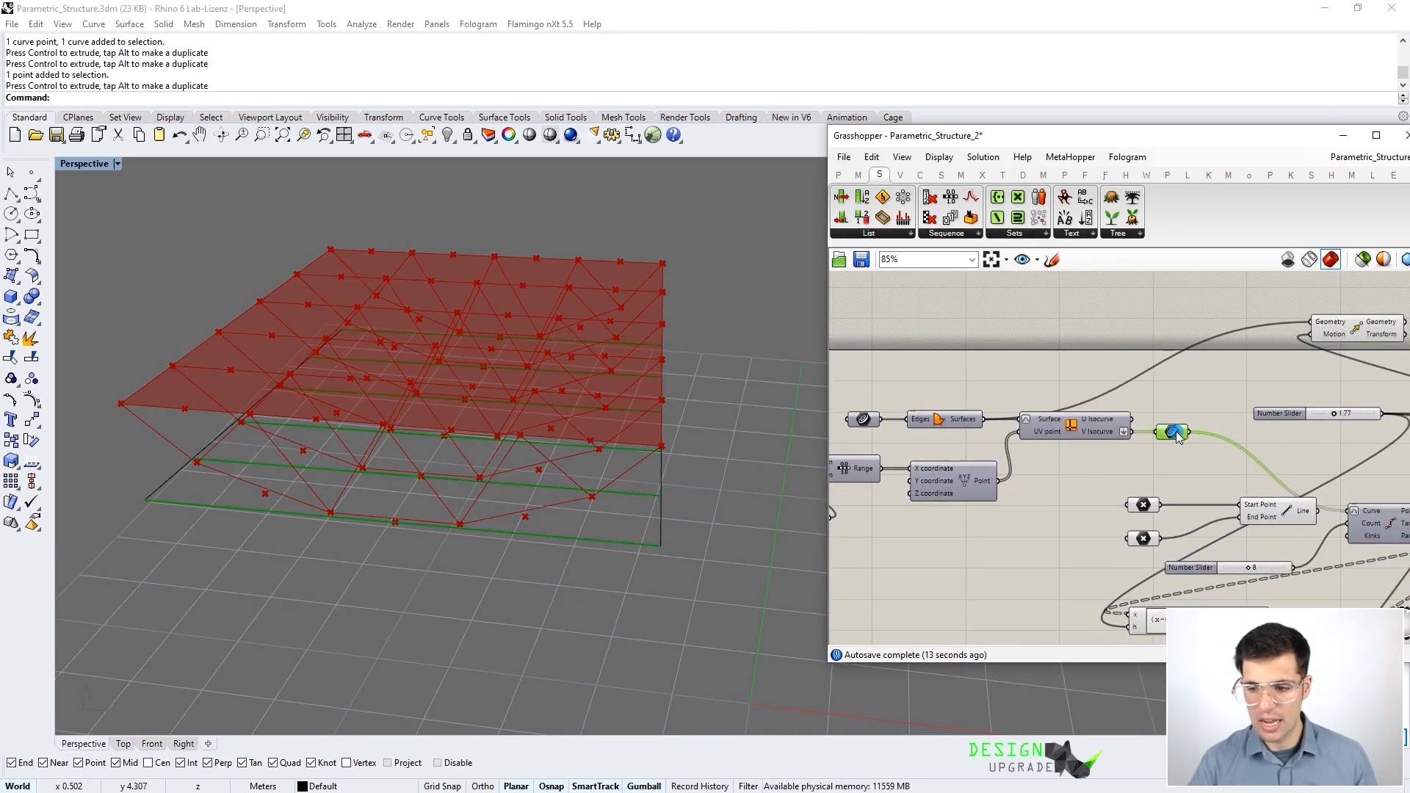
pyautogui.click(1158, 385)
pyautogui.moveTo(529, 490); pyautogui.dragTo(697, 430, button='right')
# - Pan and zoom the canvas to review the surface component, graph mapper and full truss definition
pyautogui.scroll(-4, 1076, 389)
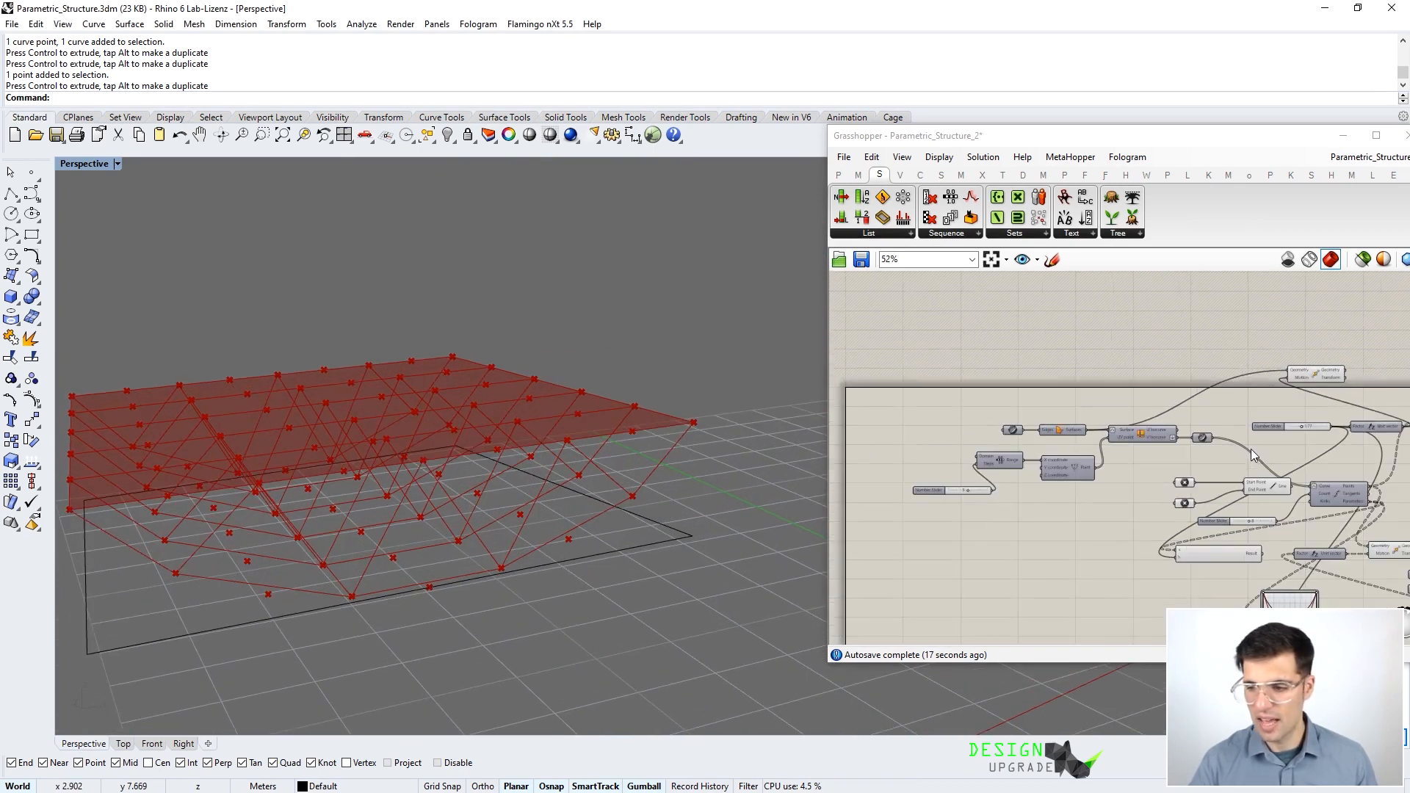
pyautogui.moveTo(1076, 389); pyautogui.dragTo(964, 370, button='right')
pyautogui.scroll(2, 1031, 383)
pyautogui.moveTo(1058, 336); pyautogui.dragTo(1077, 394, button='right')
pyautogui.moveTo(1073, 514); pyautogui.dragTo(1188, 449, button='right')
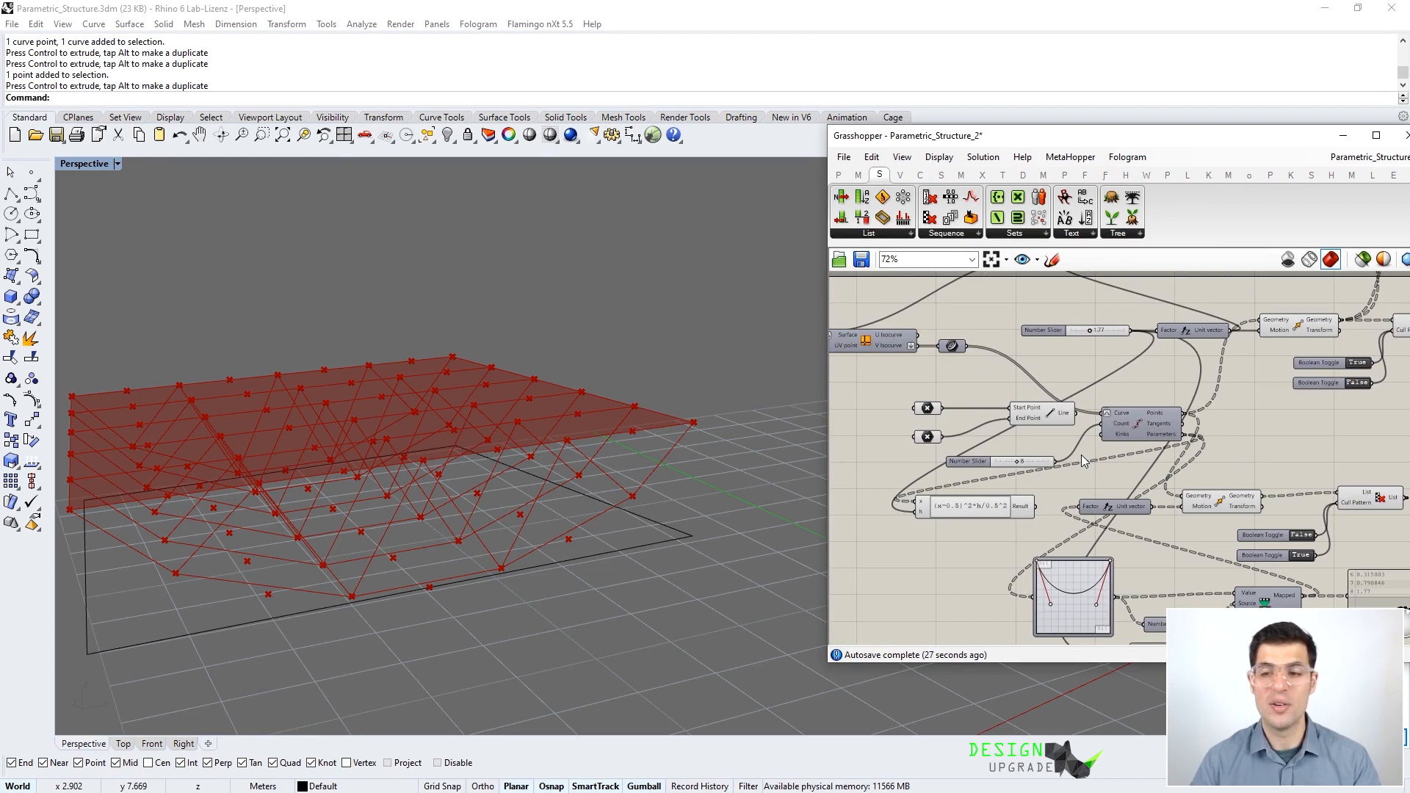
pyautogui.scroll(-3, 1084, 455)
pyautogui.moveTo(1069, 426); pyautogui.dragTo(1173, 443, button='right')
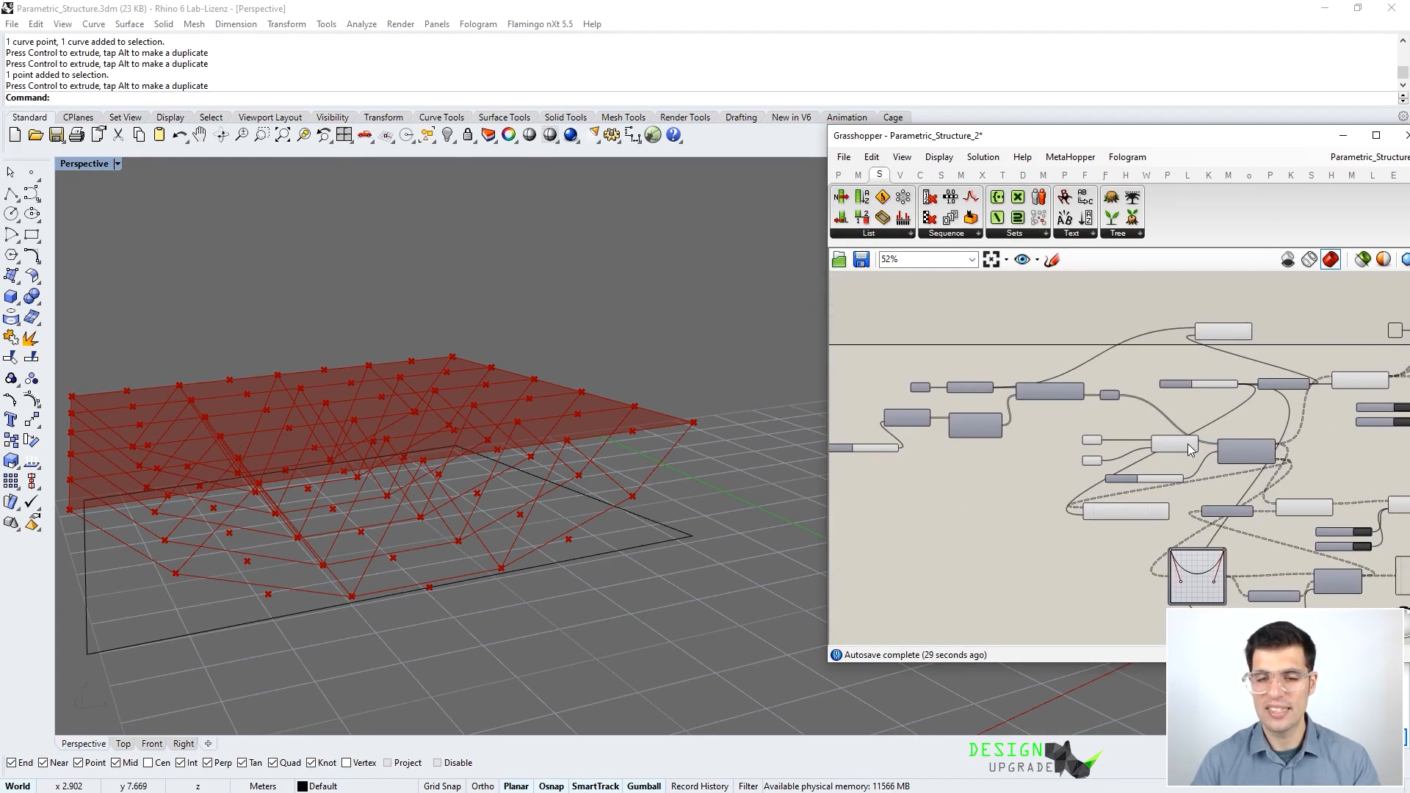